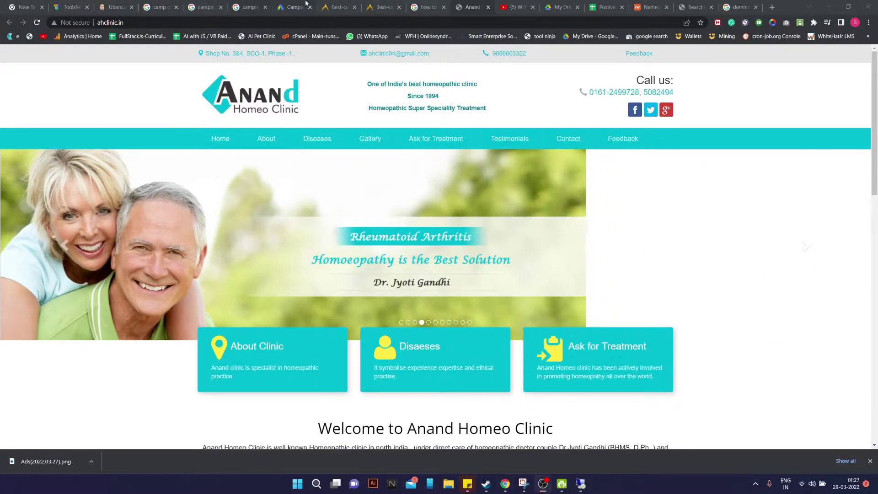
From the Google Ads account menu, choose Create new Google Ads account and confirm it
{"action": "left_click", "coordinate": [293, 7]}
{"action": "left_click", "coordinate": [860, 62]}
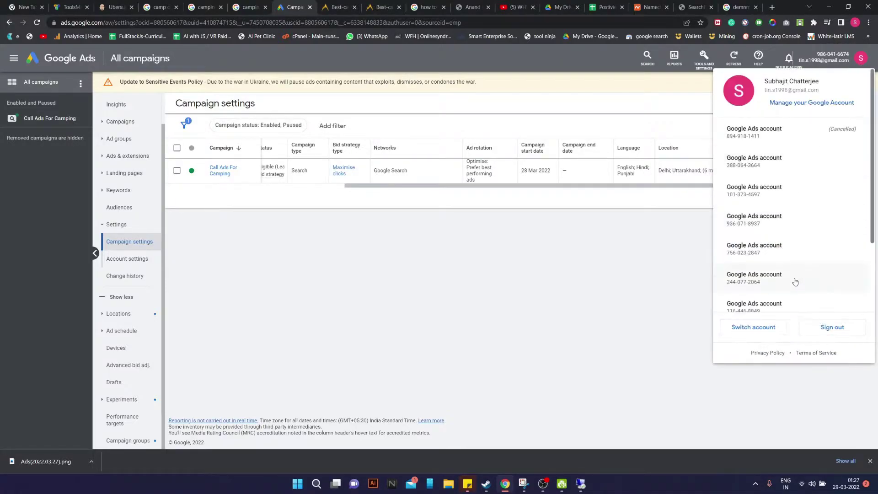
{"action": "scroll", "coordinate": [786, 297], "scroll_direction": "down", "scroll_amount": 3}
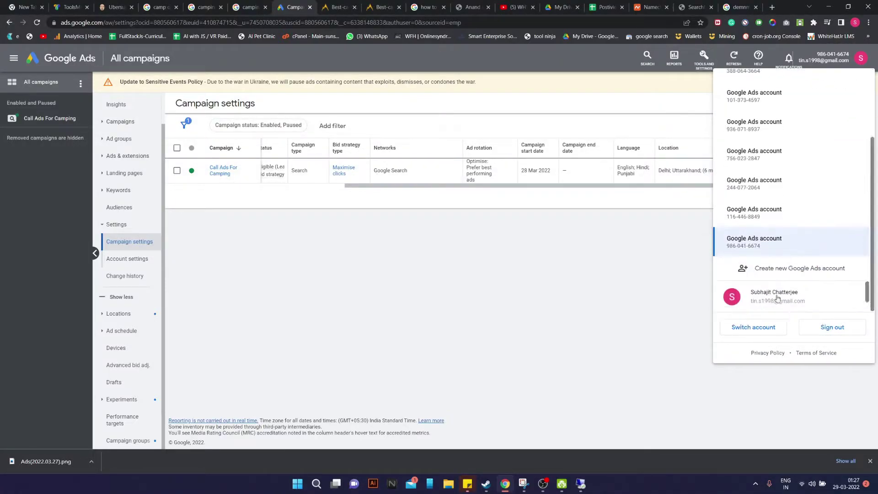
{"action": "left_click", "coordinate": [775, 271]}
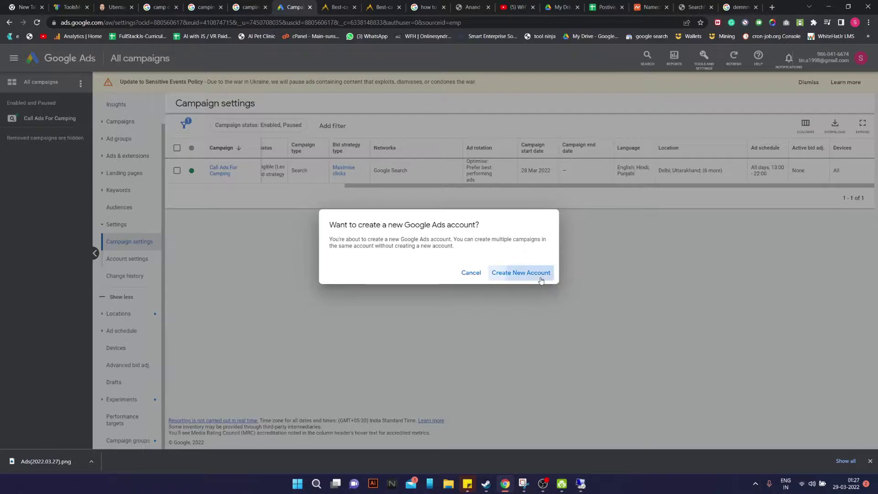
{"action": "left_click", "coordinate": [540, 275]}
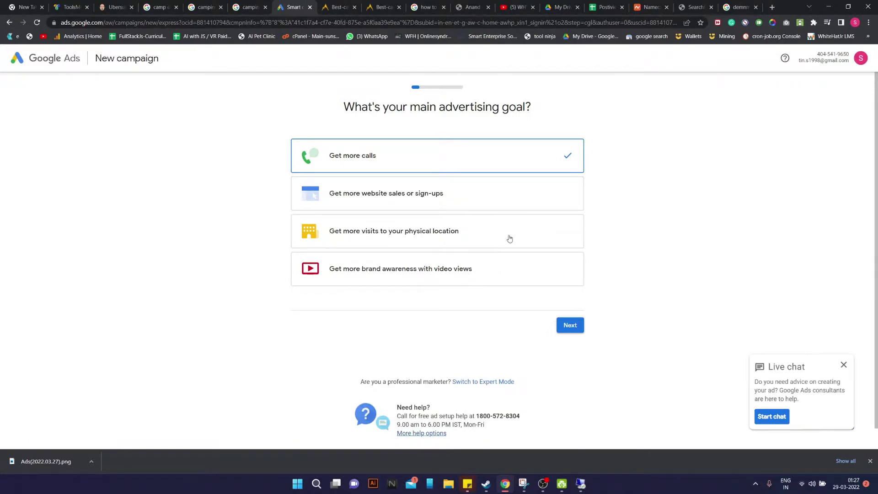
Keep Get more calls as the advertising goal and switch to Expert Mode
{"action": "left_click", "coordinate": [424, 243]}
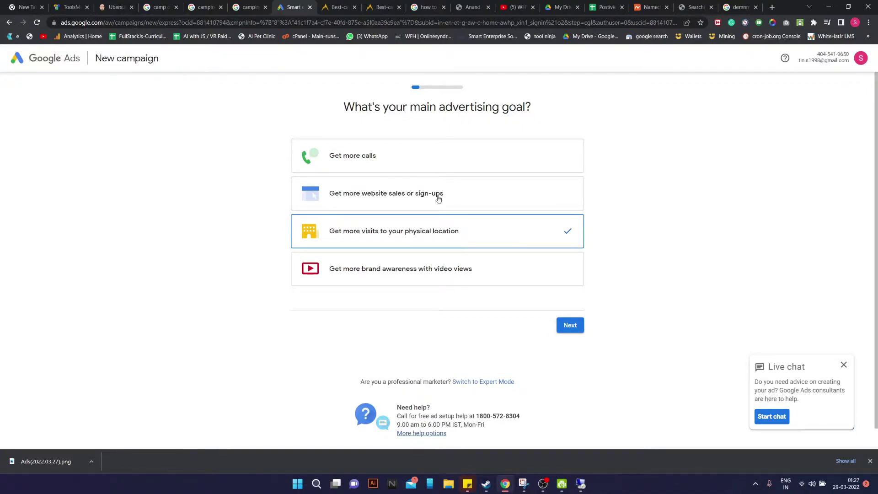
{"action": "left_click", "coordinate": [445, 164]}
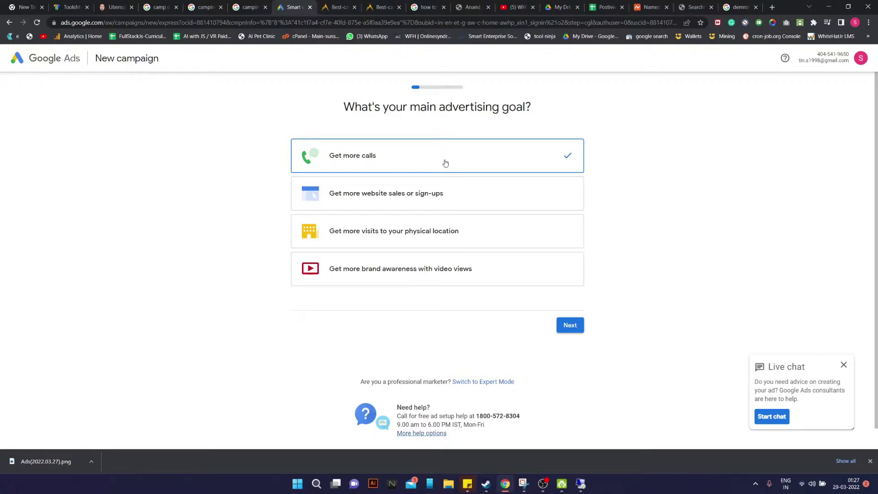
{"action": "scroll", "coordinate": [496, 217], "scroll_direction": "down", "scroll_amount": 1}
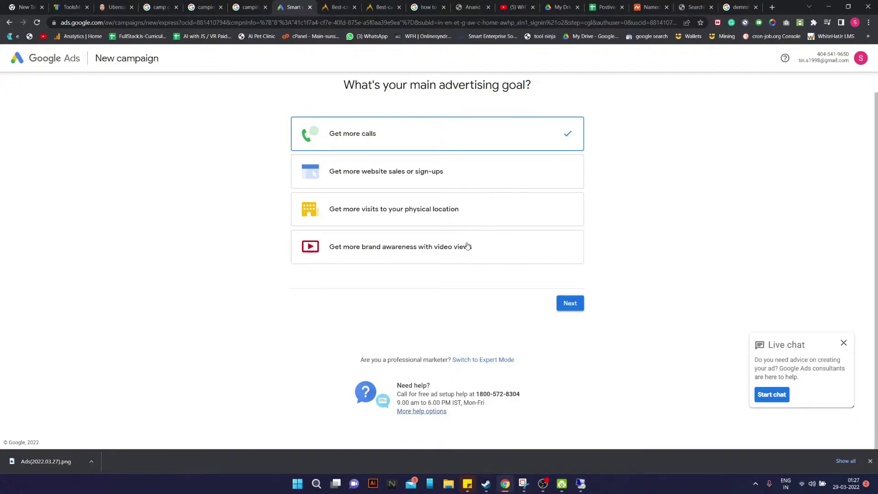
{"action": "left_click", "coordinate": [464, 360]}
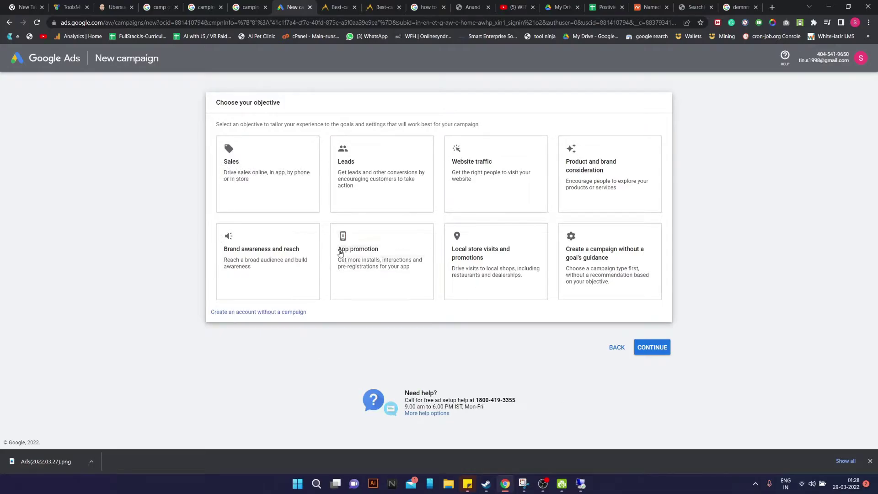
Choose the Sales objective with a Search campaign reached through phone calls, with India as the country
{"action": "left_click", "coordinate": [285, 183]}
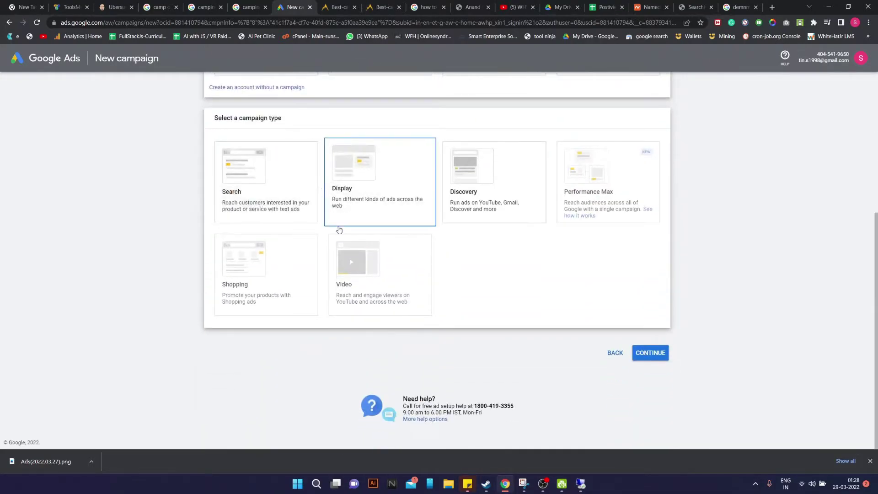
{"action": "left_click", "coordinate": [268, 191]}
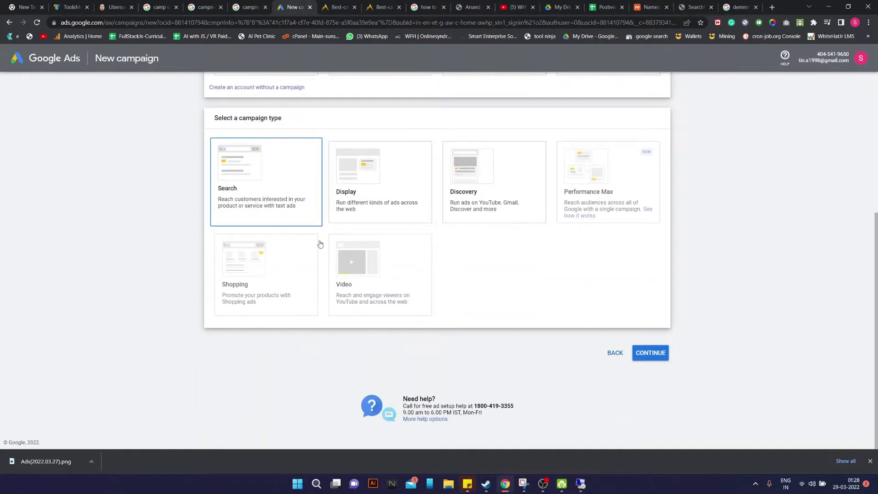
{"action": "left_click", "coordinate": [230, 189]}
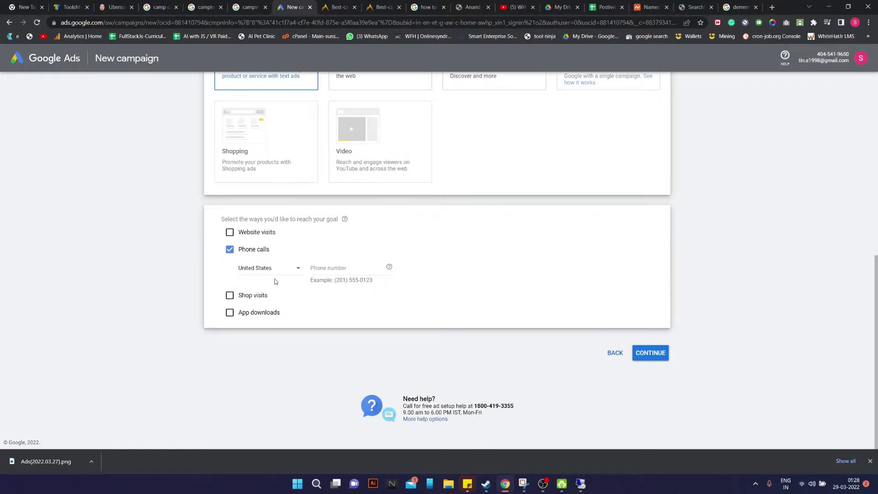
{"action": "scroll", "coordinate": [276, 282], "scroll_direction": "up", "scroll_amount": 1}
{"action": "left_click", "coordinate": [230, 349]}
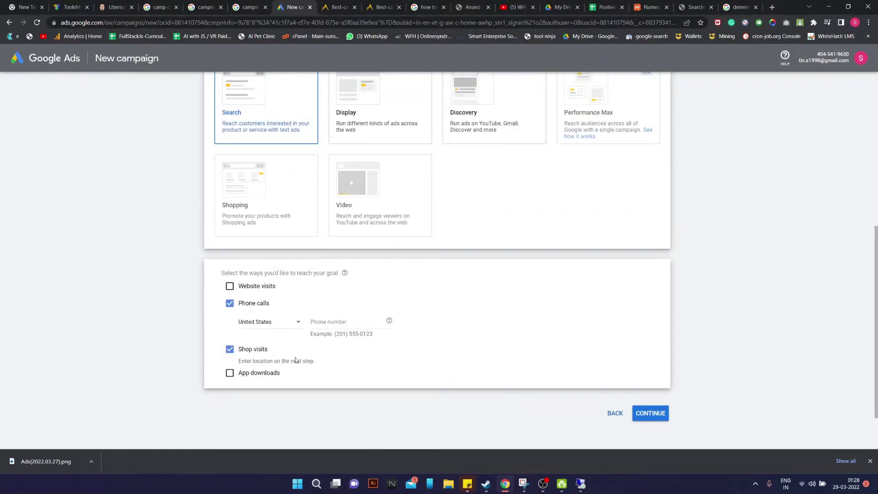
{"action": "left_click", "coordinate": [229, 349]}
{"action": "left_click", "coordinate": [278, 322]}
{"action": "type", "text": "ind"}
{"action": "key", "text": "Return"}
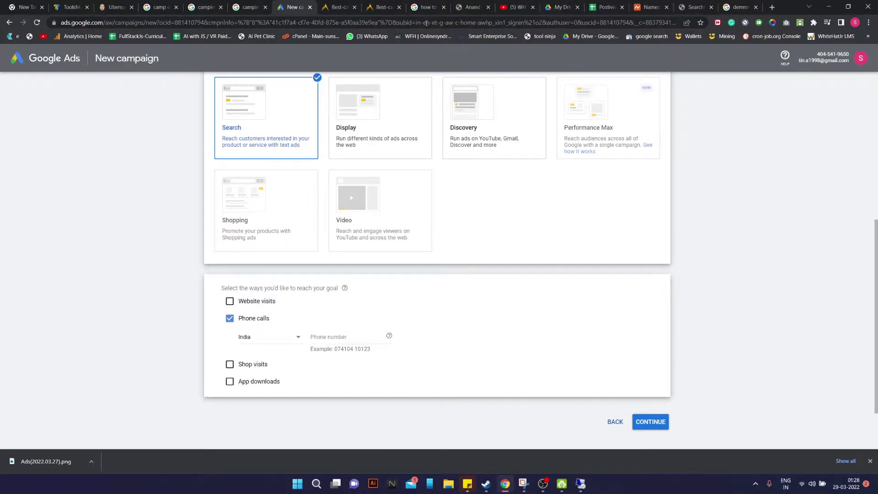
Copy the clinic's phone number from its website into the phone field and continue
{"action": "left_click", "coordinate": [471, 7]}
{"action": "left_click_drag", "start_coordinate": [528, 53], "coordinate": [495, 52]}
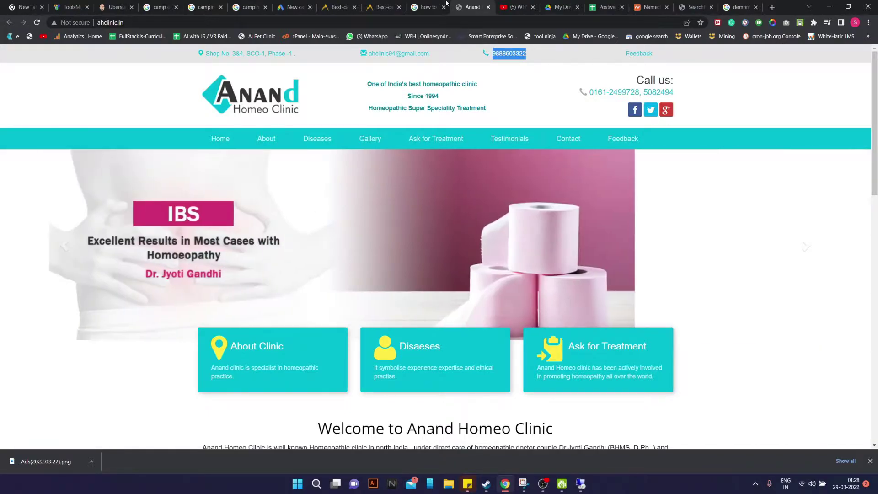
{"action": "left_click", "coordinate": [285, 4]}
{"action": "left_click", "coordinate": [326, 337]}
{"action": "key", "text": "ctrl+v"}
{"action": "left_click", "coordinate": [650, 422]}
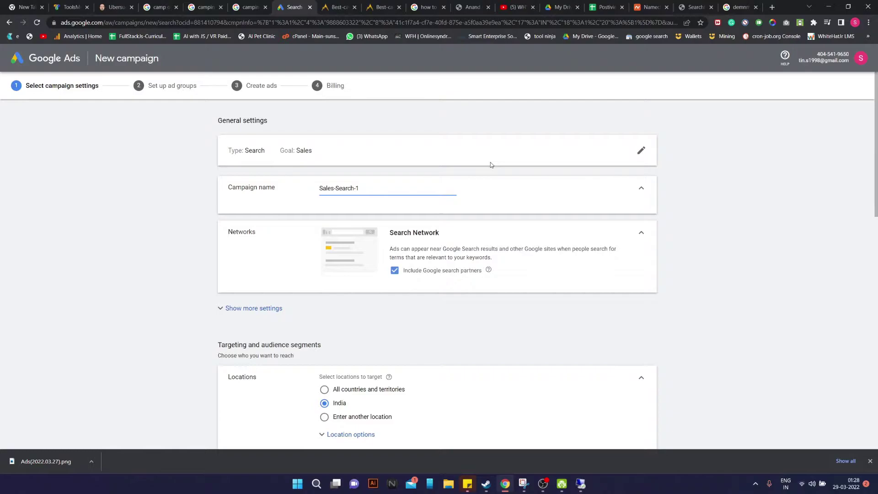
Exclude Google search partners, rename the campaign 'Call Ads For Anand Homeo Clinic' and expand more settings
{"action": "left_click", "coordinate": [395, 272]}
{"action": "left_click_drag", "start_coordinate": [365, 189], "coordinate": [318, 191]}
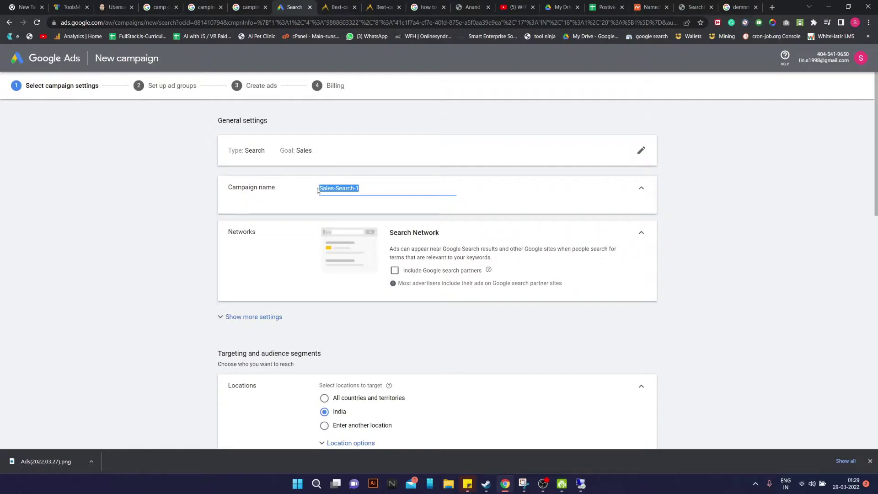
{"action": "type", "text": "Call Ads For"}
{"action": "left_click", "coordinate": [472, 7]}
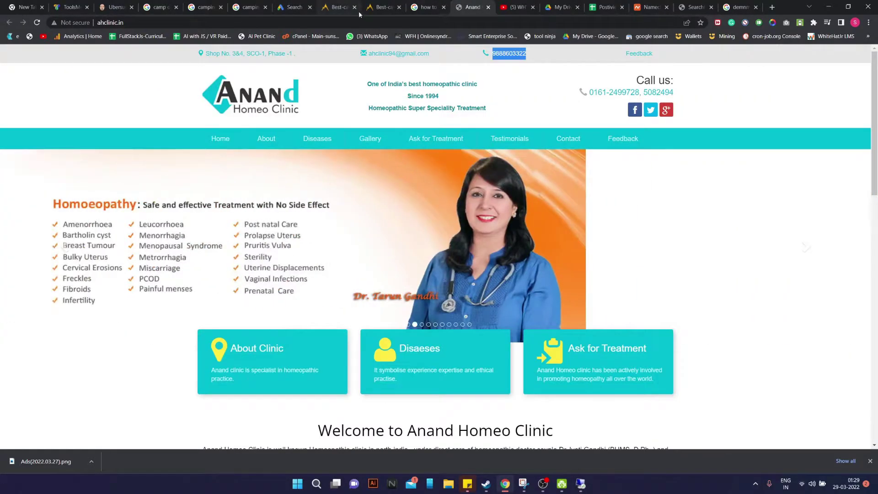
{"action": "left_click", "coordinate": [292, 7]}
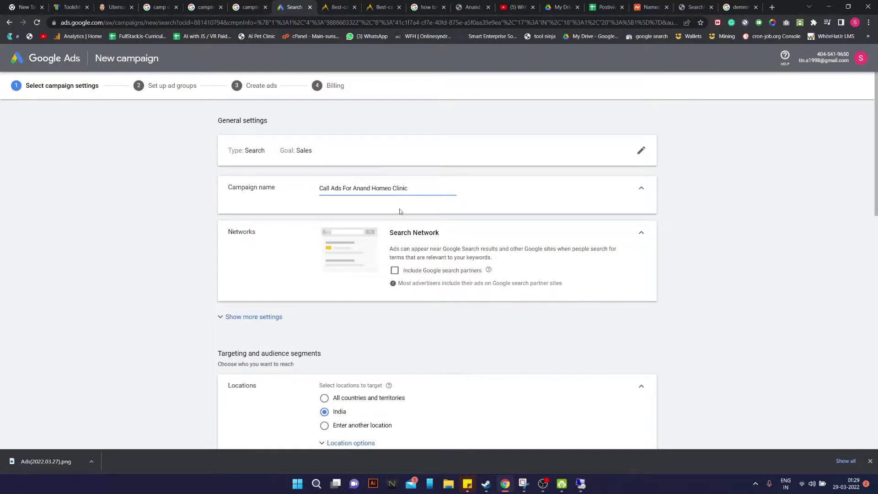
{"action": "scroll", "coordinate": [442, 277], "scroll_direction": "down", "scroll_amount": 2}
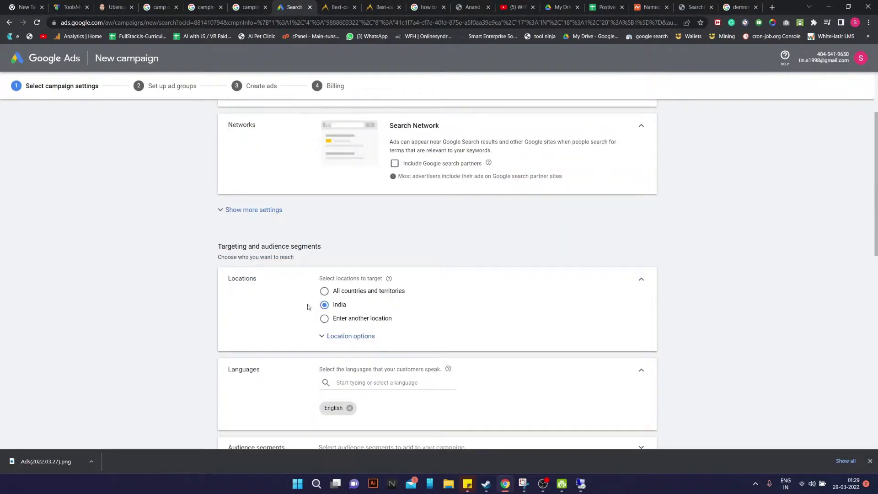
{"action": "left_click", "coordinate": [276, 213]}
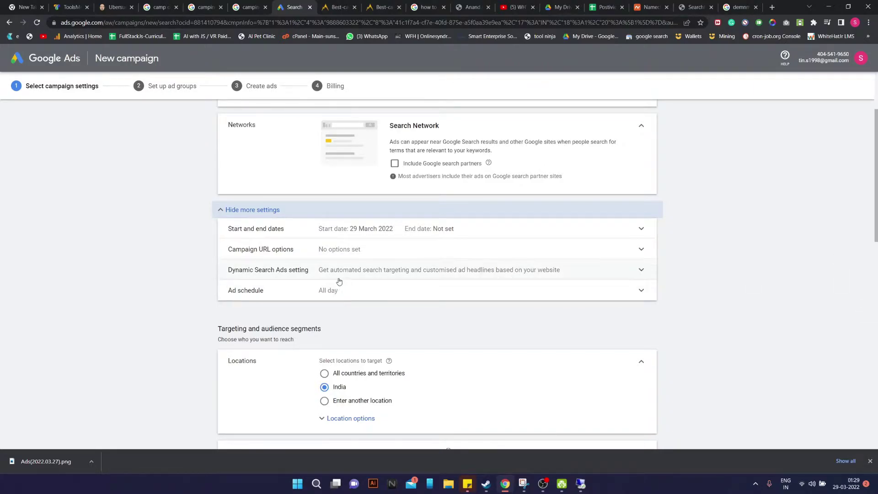
{"action": "scroll", "coordinate": [297, 300], "scroll_direction": "down", "scroll_amount": 2}
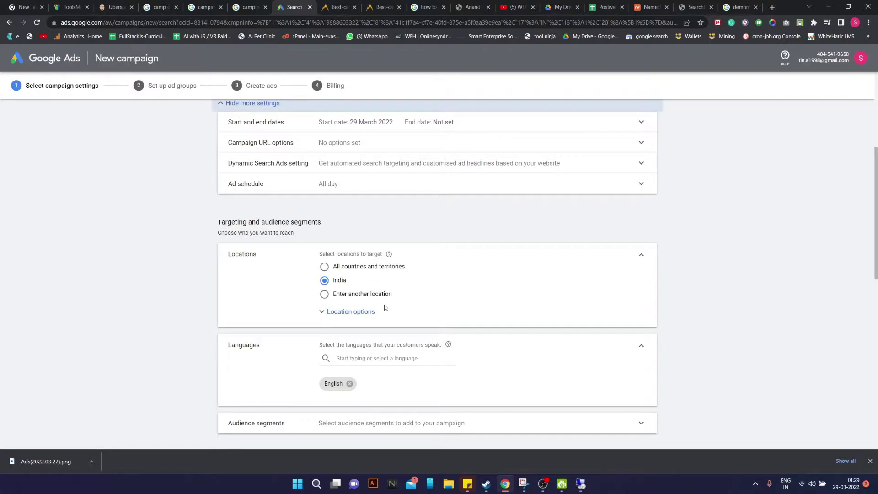
Choose another location with advanced search, and copy the clinic's address from its larger map
{"action": "left_click", "coordinate": [326, 294]}
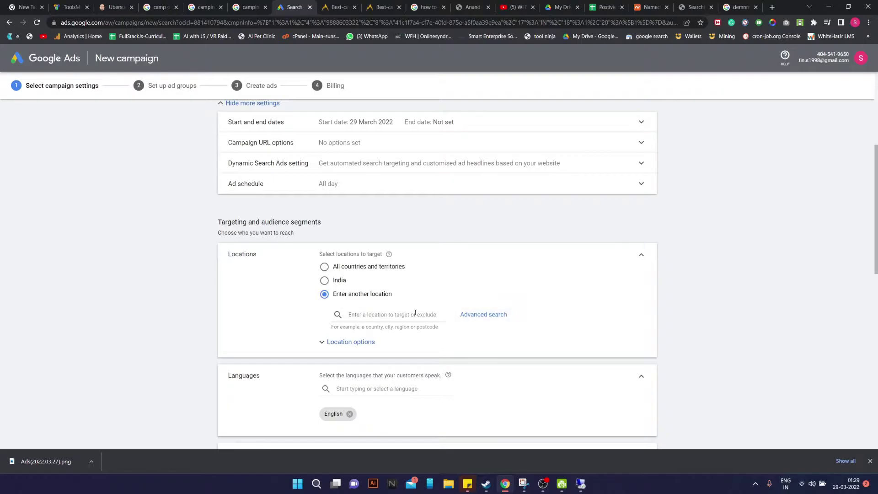
{"action": "left_click", "coordinate": [484, 314]}
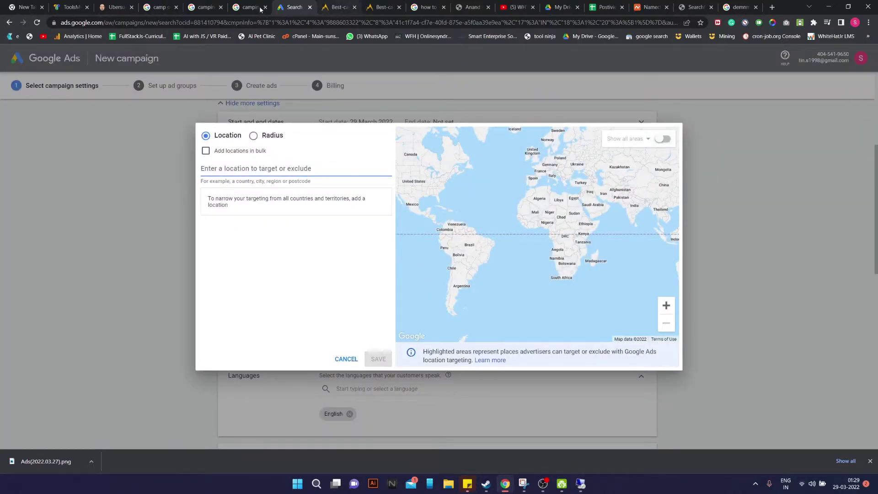
{"action": "left_click", "coordinate": [472, 7]}
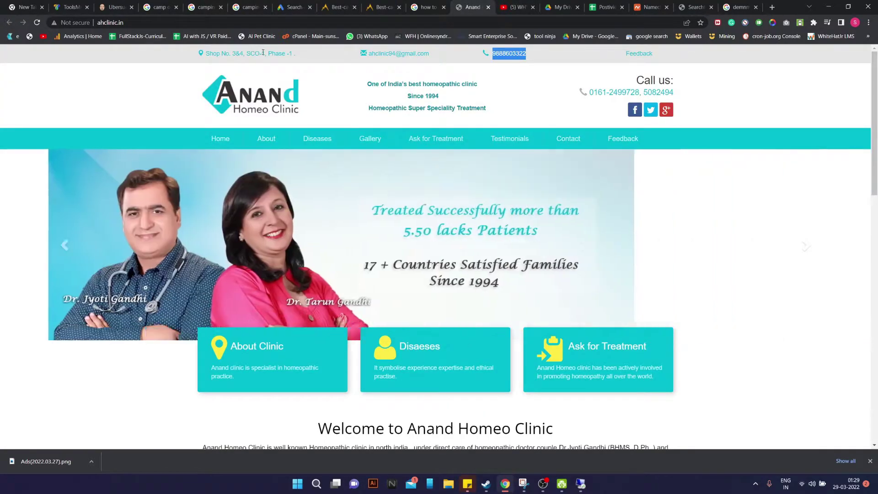
{"action": "scroll", "coordinate": [506, 364], "scroll_direction": "down", "scroll_amount": 15}
{"action": "scroll", "coordinate": [507, 364], "scroll_direction": "down", "scroll_amount": 3}
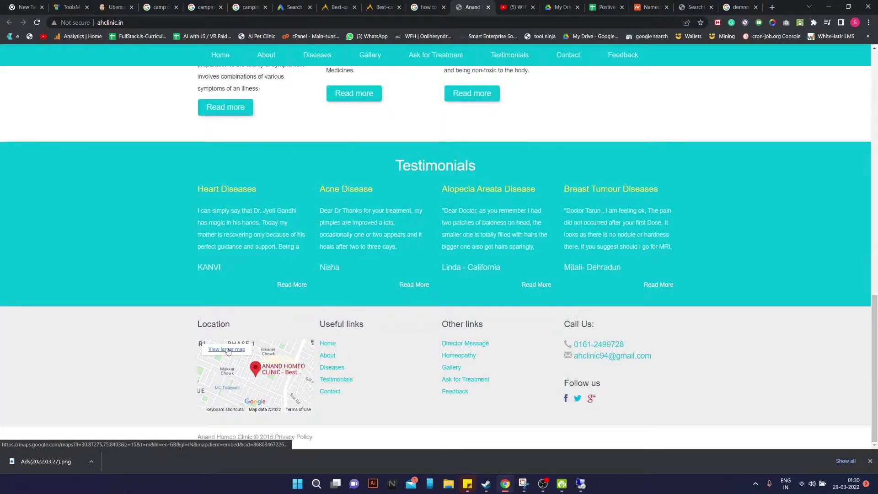
{"action": "left_click", "coordinate": [227, 350]}
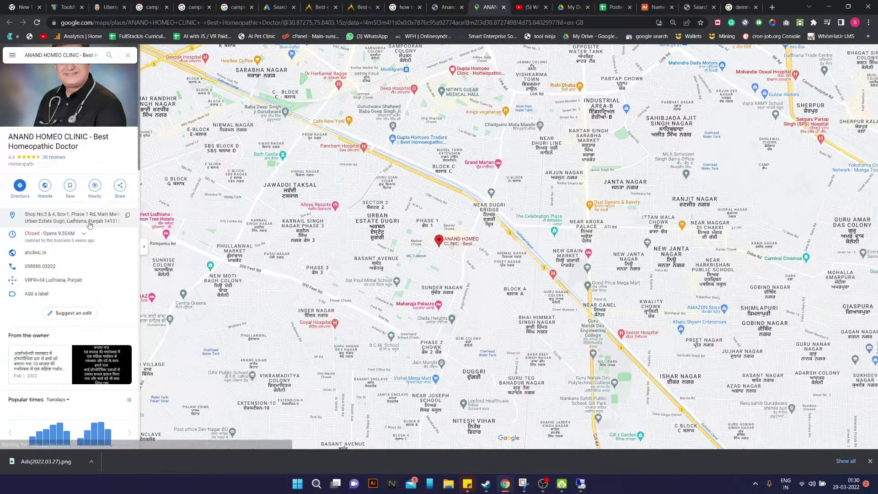
{"action": "left_click", "coordinate": [130, 216]}
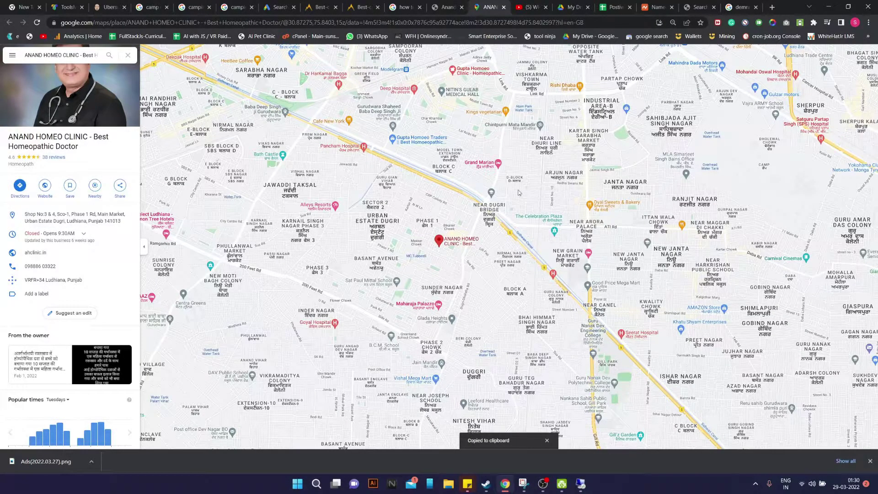
{"action": "left_click", "coordinate": [442, 5]}
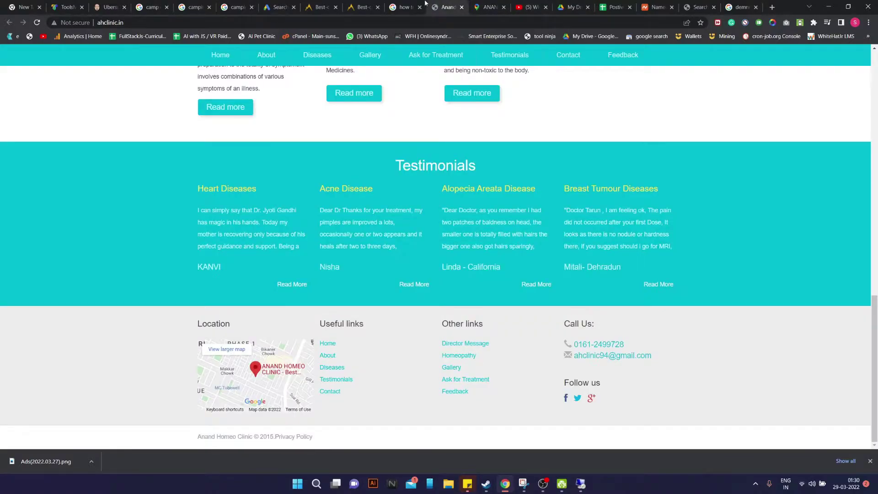
{"action": "left_click", "coordinate": [491, 4]}
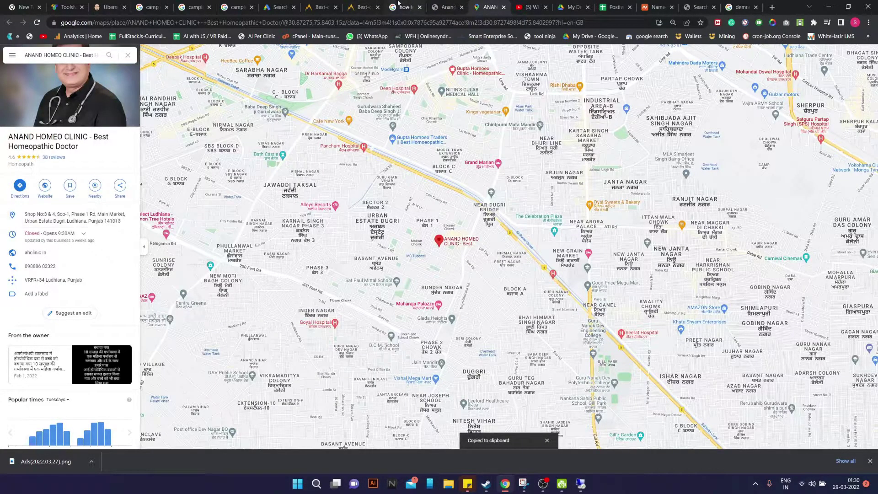
Target Ludhiana city, show all areas and zoom the map, then bring up the clinic's Google Maps listing
{"action": "left_click", "coordinate": [278, 6]}
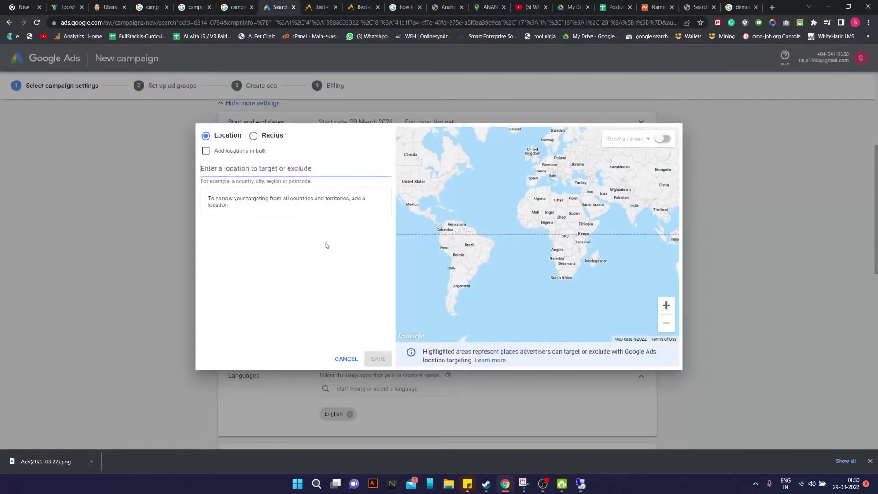
{"action": "type", "text": "ludhi"}
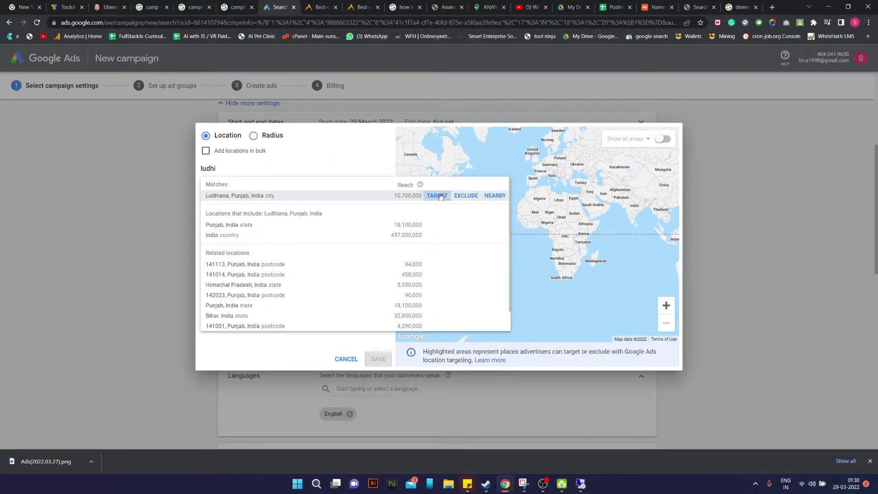
{"action": "left_click", "coordinate": [438, 196]}
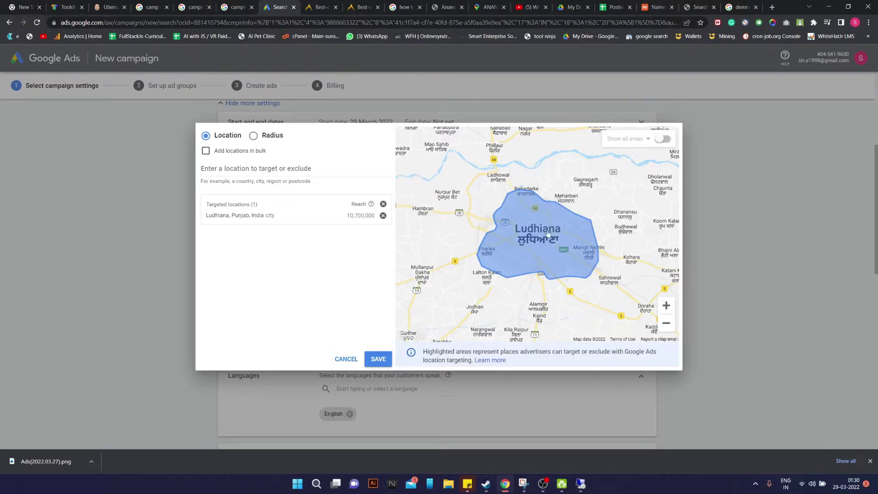
{"action": "left_click", "coordinate": [663, 138]}
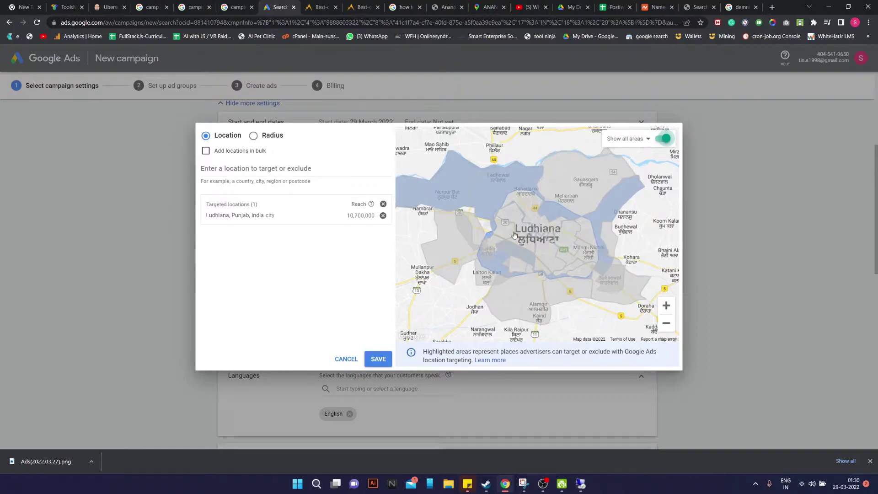
{"action": "scroll", "coordinate": [547, 277], "scroll_direction": "down", "scroll_amount": 2}
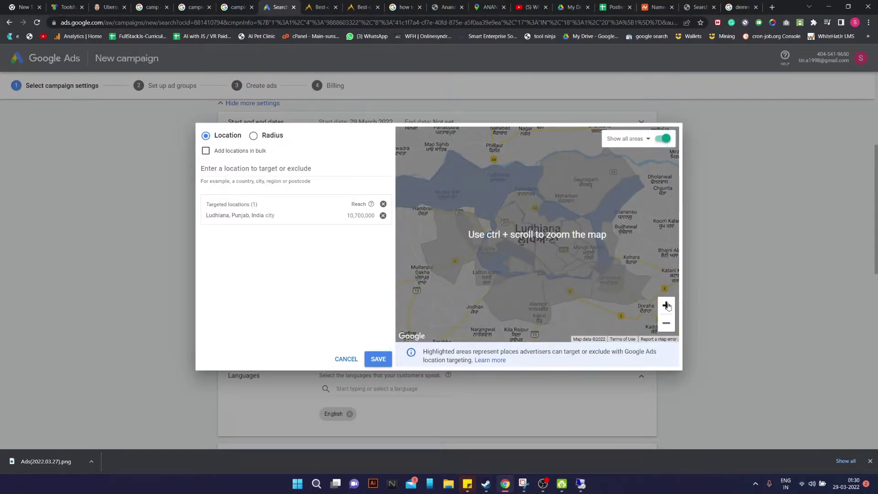
{"action": "left_click", "coordinate": [667, 305]}
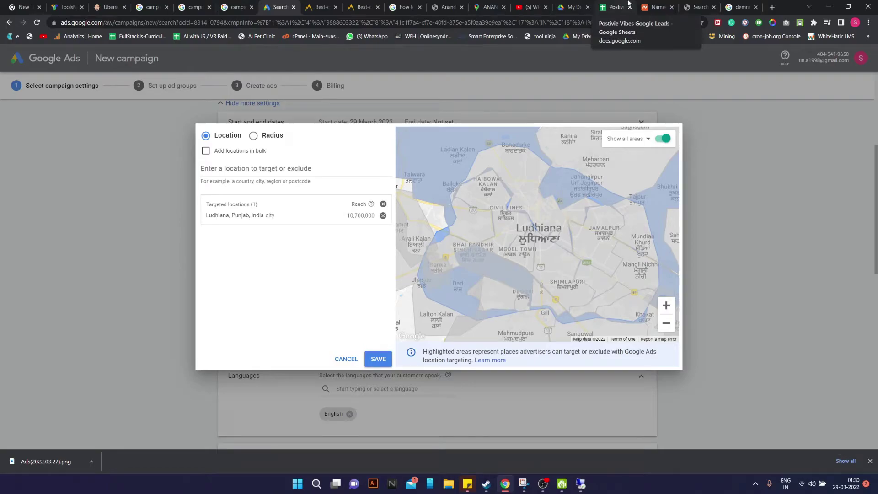
{"action": "left_click", "coordinate": [446, 6]}
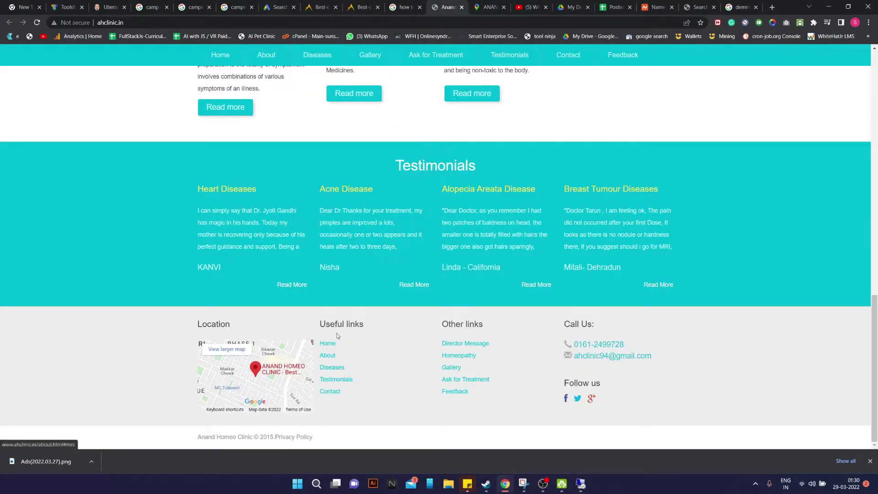
{"action": "left_click", "coordinate": [489, 6]}
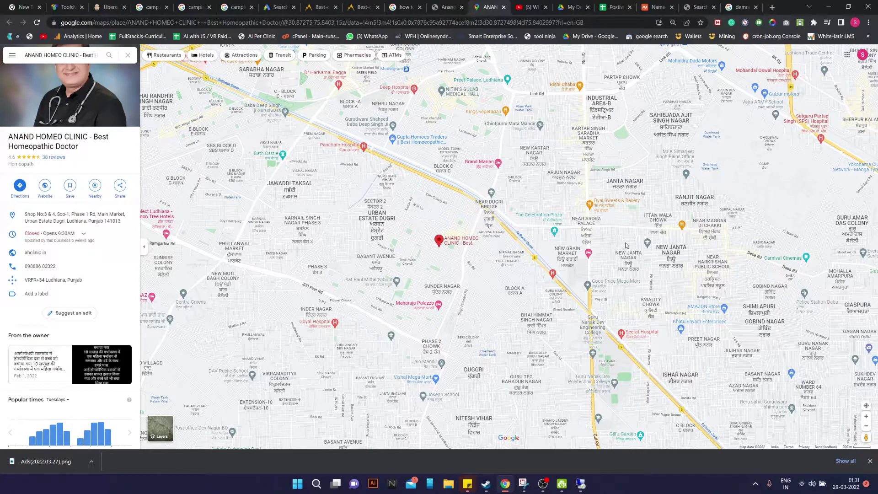
Paste the clinic's address into a new Notepad note and select 'Urban Estate Dugri'
{"action": "key", "text": "super"}
{"action": "type", "text": "notepad"}
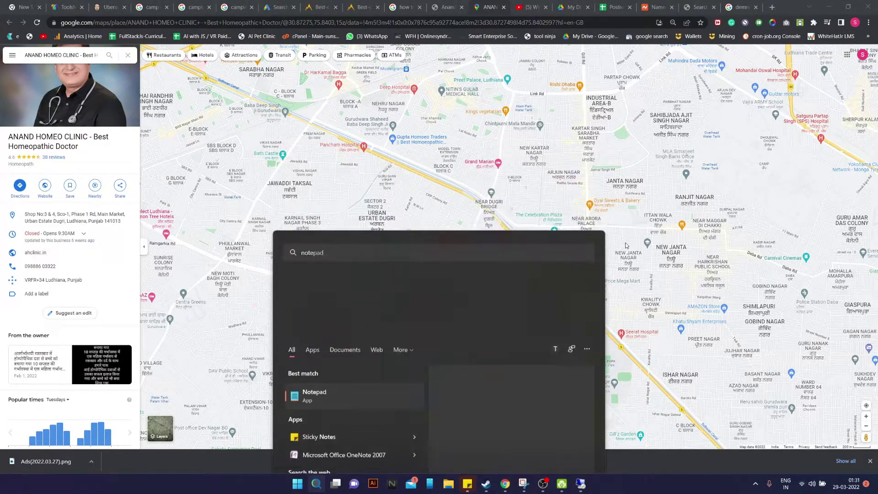
{"action": "key", "text": "Return"}
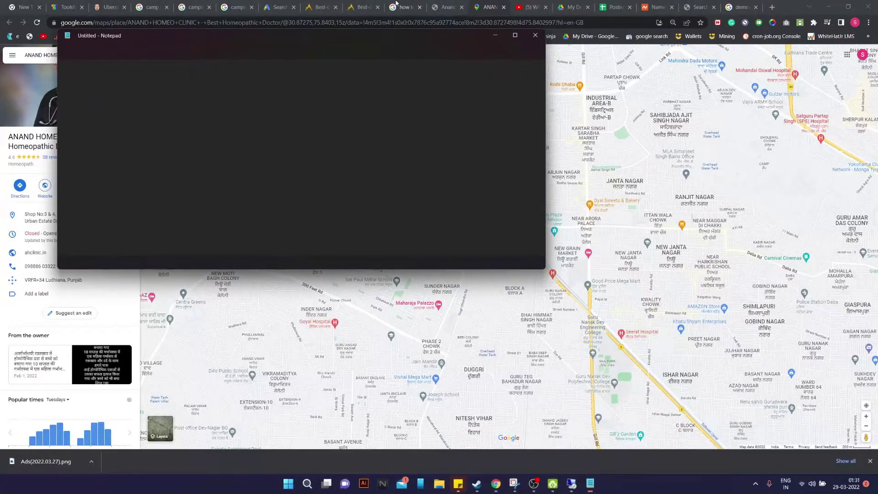
{"action": "type", "text": "Shop No:3 & 4, Sco-1, Phase 1 Rd, Main Market, Urban Estate Dugri, Ludhiana, Punjab 141013"}
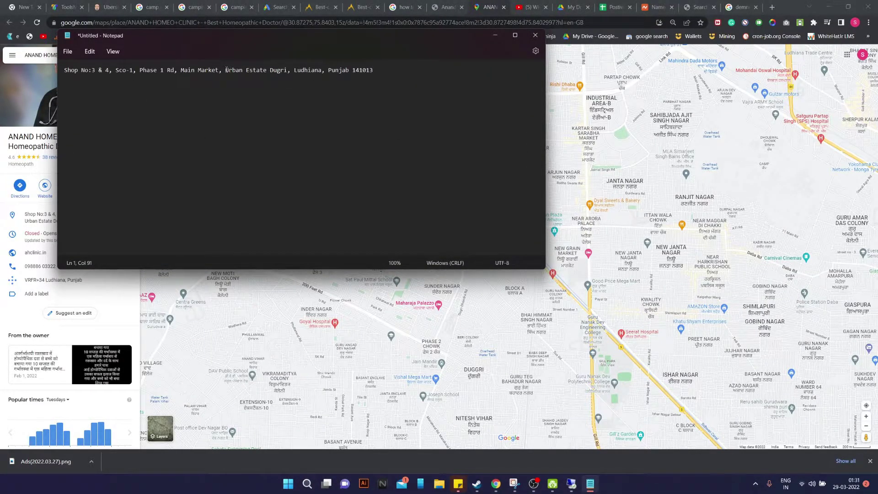
{"action": "left_click_drag", "start_coordinate": [227, 70], "coordinate": [280, 73]}
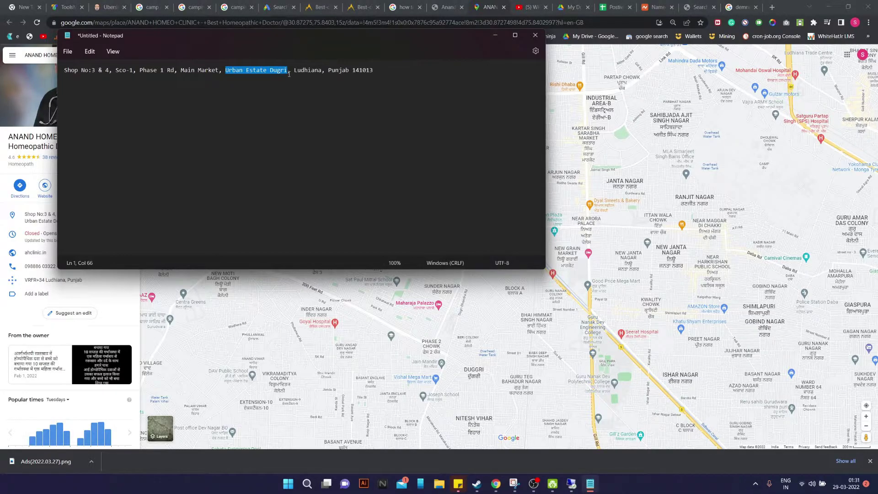
Search 'Urban Estate Dugri' in the Ads location box and target postcode 141013
{"action": "left_click", "coordinate": [365, 6]}
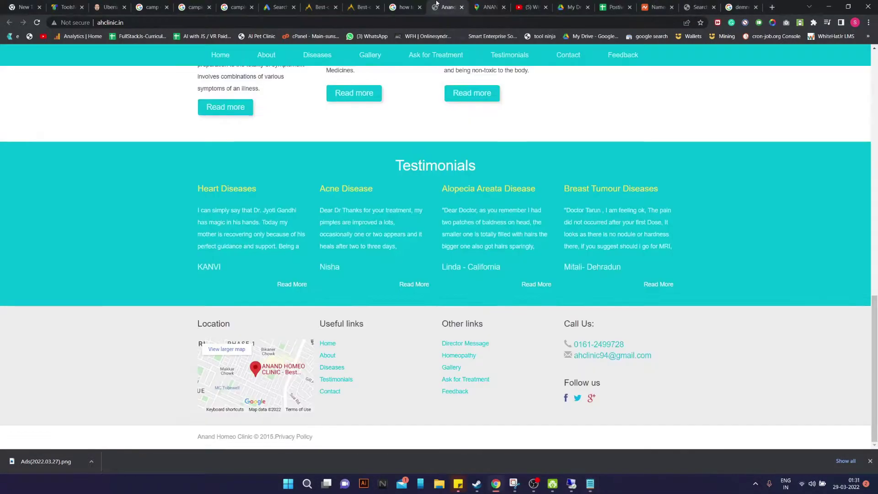
{"action": "key", "text": "ctrl+Tab"}
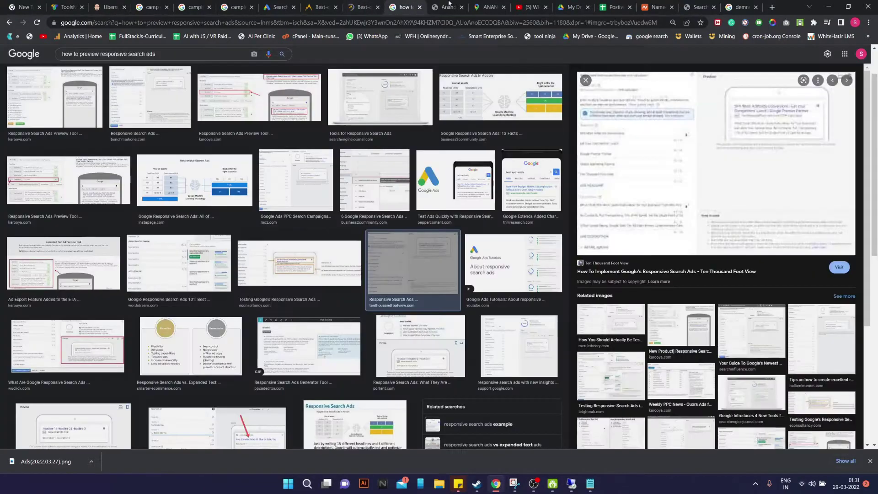
{"action": "key", "text": "ctrl+Tab"}
{"action": "key", "text": "ctrl+shift+Tab"}
{"action": "key", "text": "ctrl+shift+Tab"}
{"action": "key", "text": "ctrl+shift+Tab"}
{"action": "key", "text": "ctrl+shift+Tab"}
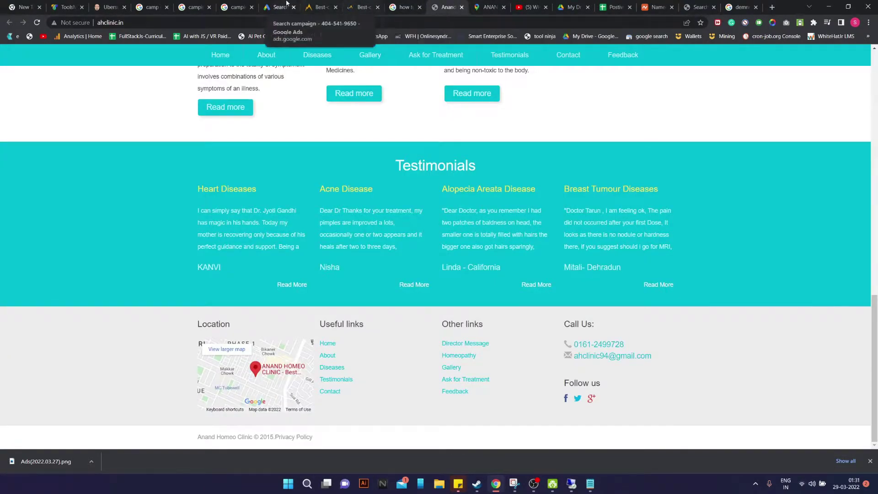
{"action": "left_click", "coordinate": [286, 176]}
{"action": "type", "text": "Urban Estate Dugri"}
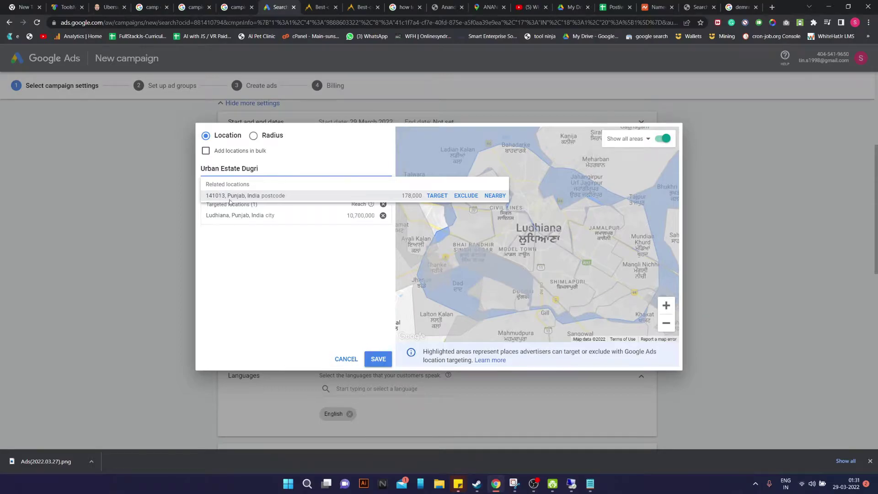
{"action": "left_click", "coordinate": [568, 6]}
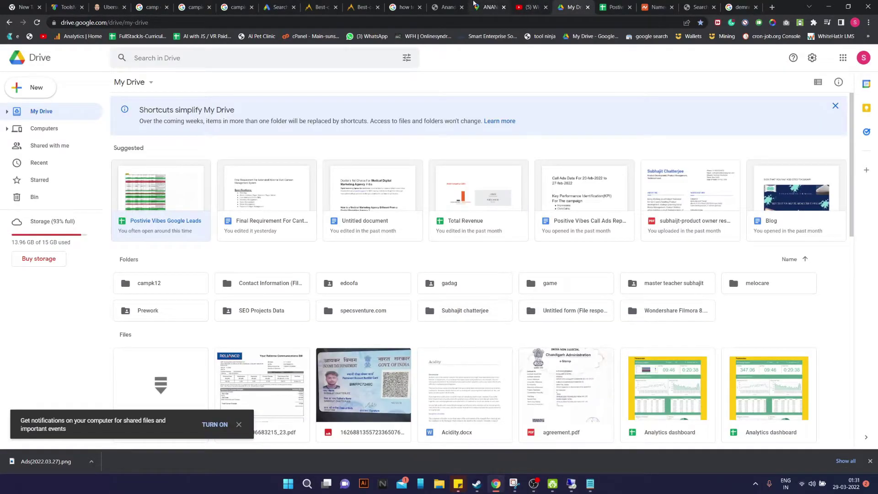
{"action": "left_click", "coordinate": [489, 7]}
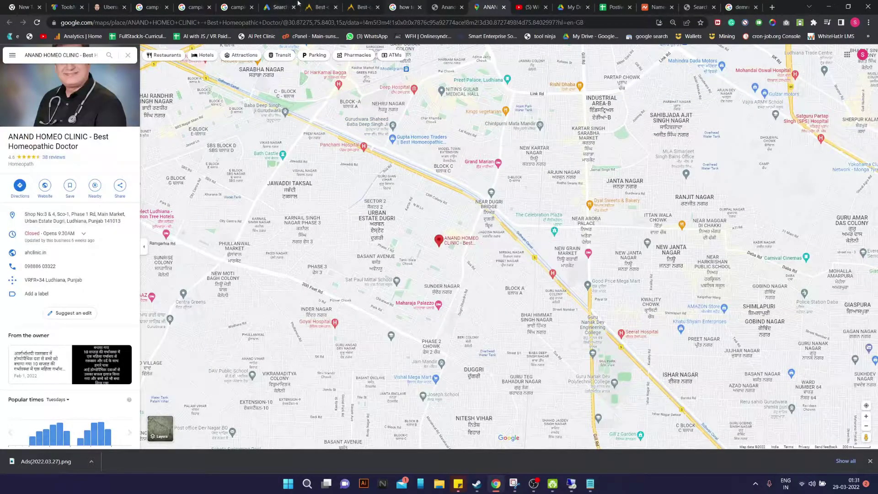
{"action": "left_click", "coordinate": [277, 7]}
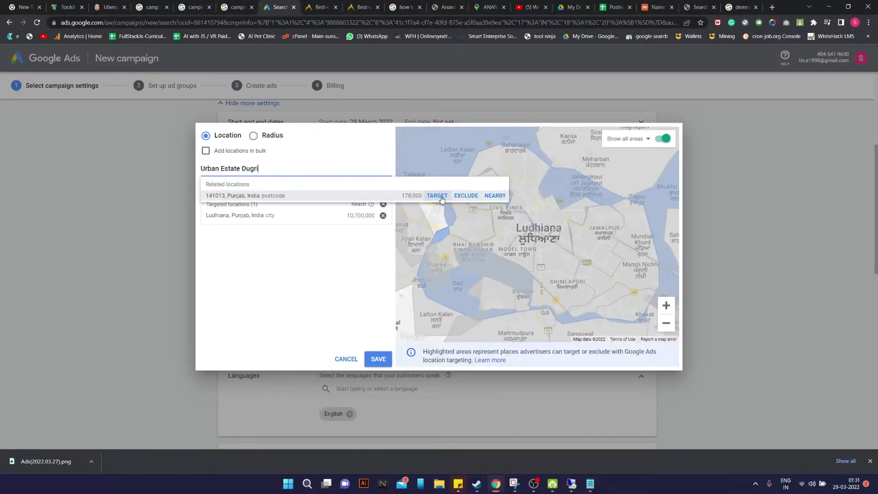
{"action": "left_click", "coordinate": [440, 196]}
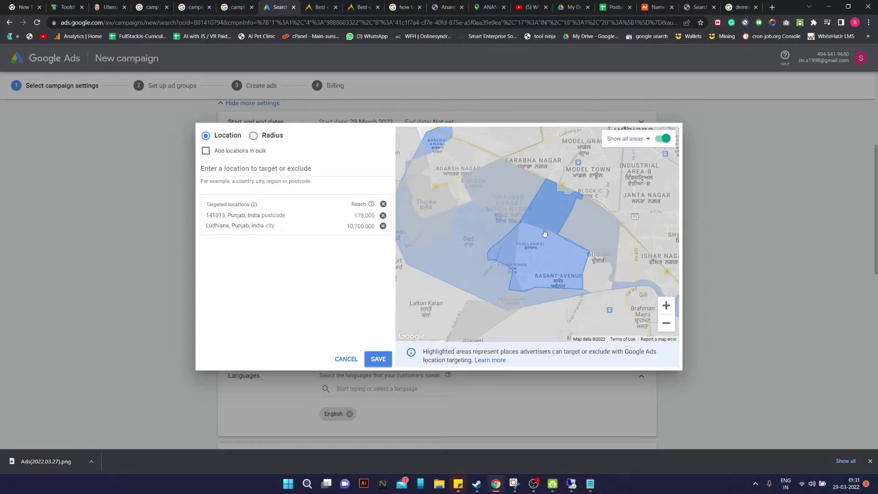
Target postcodes 141002 and 141006 on the map, then add and remove 142022
{"action": "left_click_drag", "start_coordinate": [615, 248], "coordinate": [570, 283]}
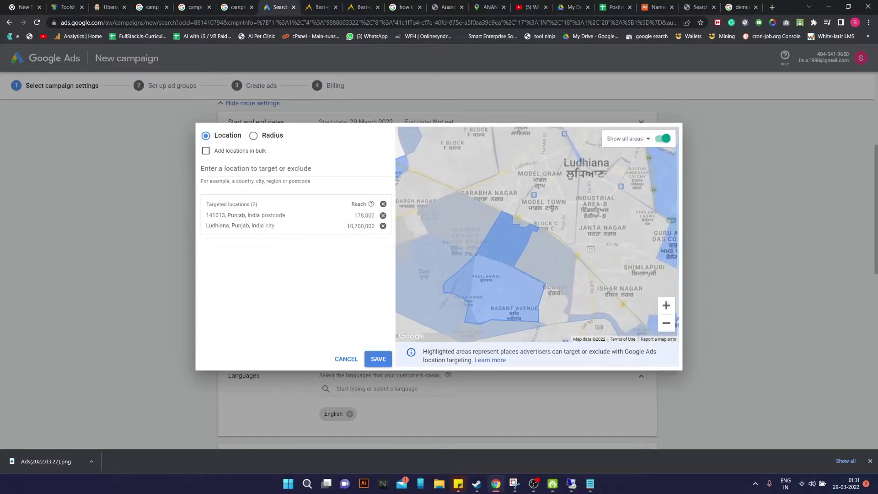
{"action": "left_click", "coordinate": [553, 206]}
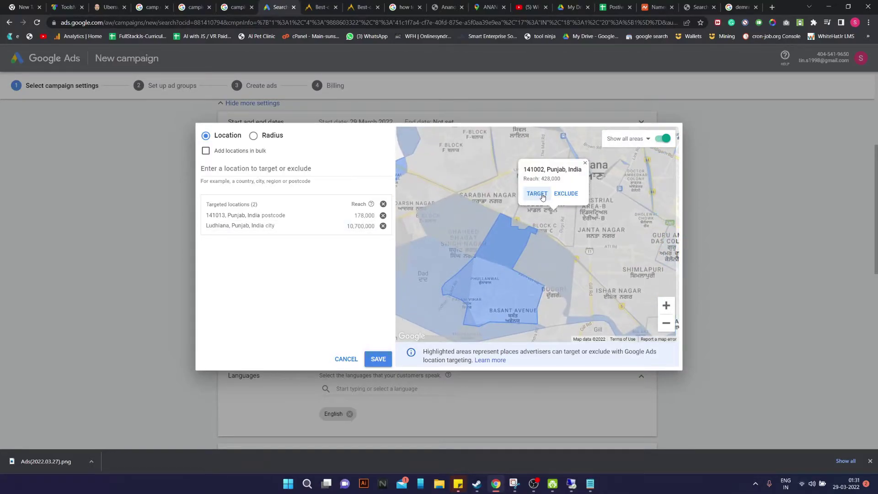
{"action": "left_click", "coordinate": [541, 196]}
{"action": "left_click_drag", "start_coordinate": [557, 282], "coordinate": [530, 247]}
{"action": "left_click", "coordinate": [568, 262]}
{"action": "left_click", "coordinate": [554, 251]}
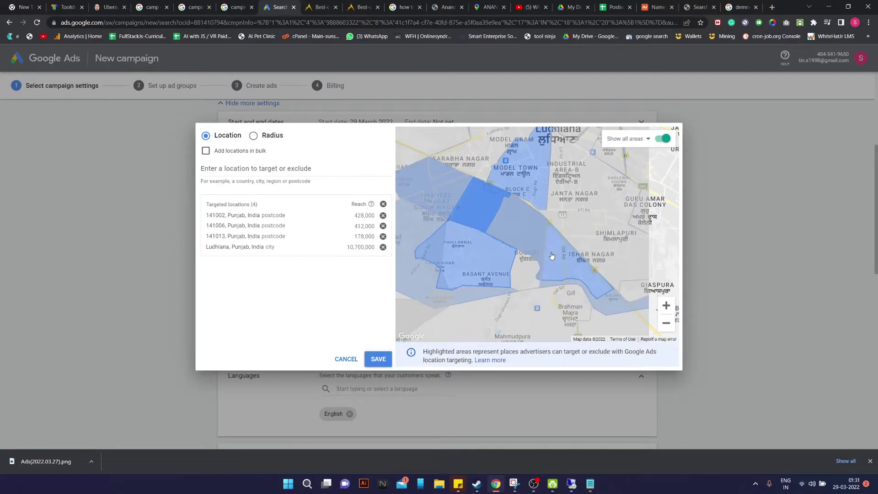
{"action": "left_click_drag", "start_coordinate": [402, 275], "coordinate": [501, 256]}
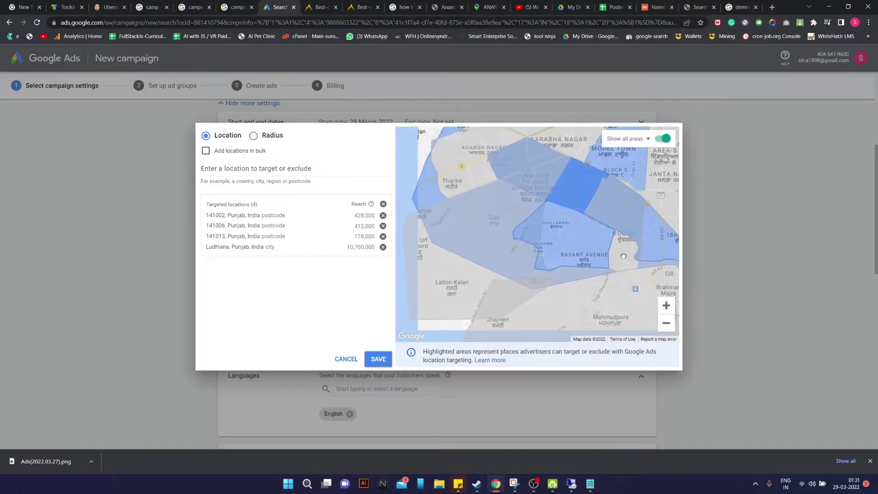
{"action": "left_click", "coordinate": [501, 257]}
{"action": "left_click", "coordinate": [484, 247]}
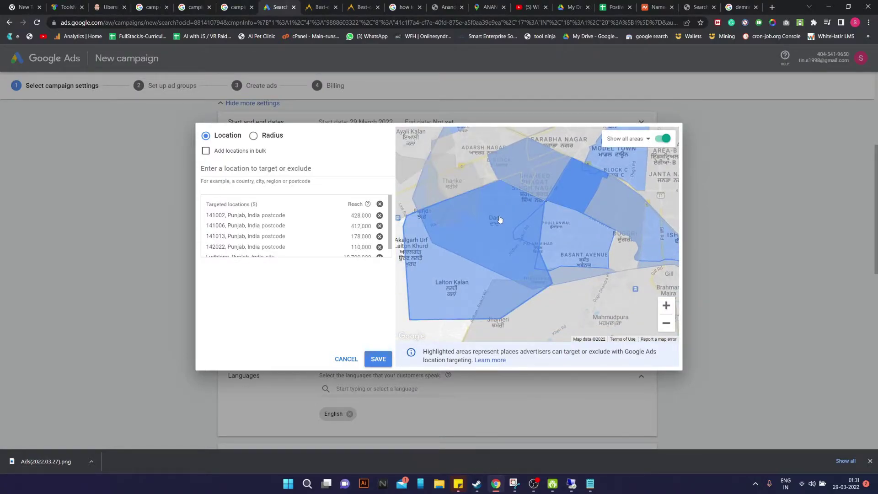
{"action": "left_click", "coordinate": [489, 244]}
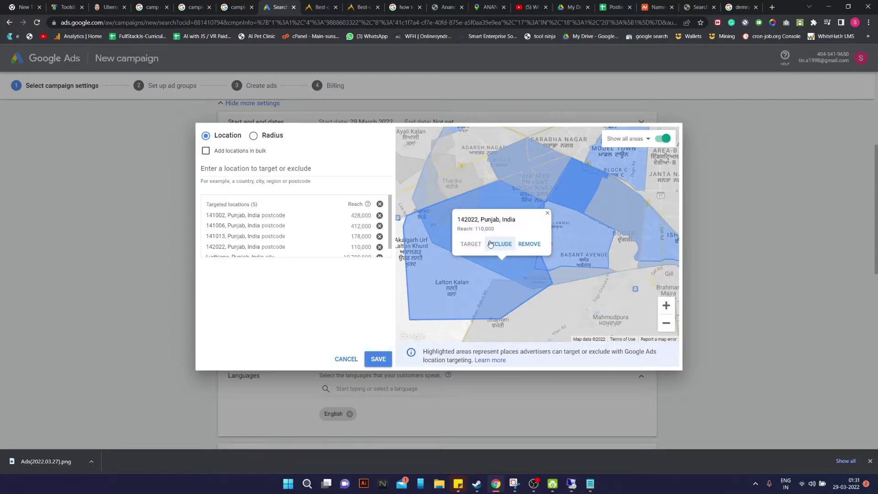
{"action": "left_click", "coordinate": [531, 243]}
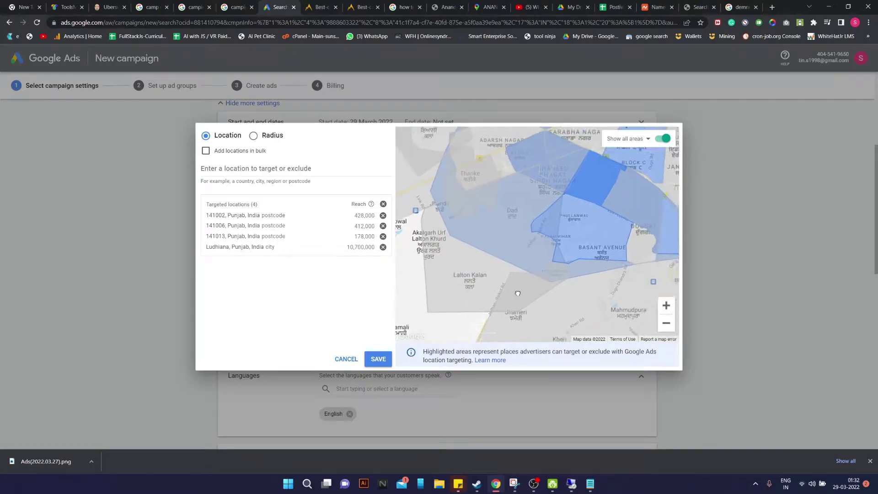
Target postcodes 141003 and 141001 plus two more neighbouring postcode areas
{"action": "left_click", "coordinate": [581, 288]}
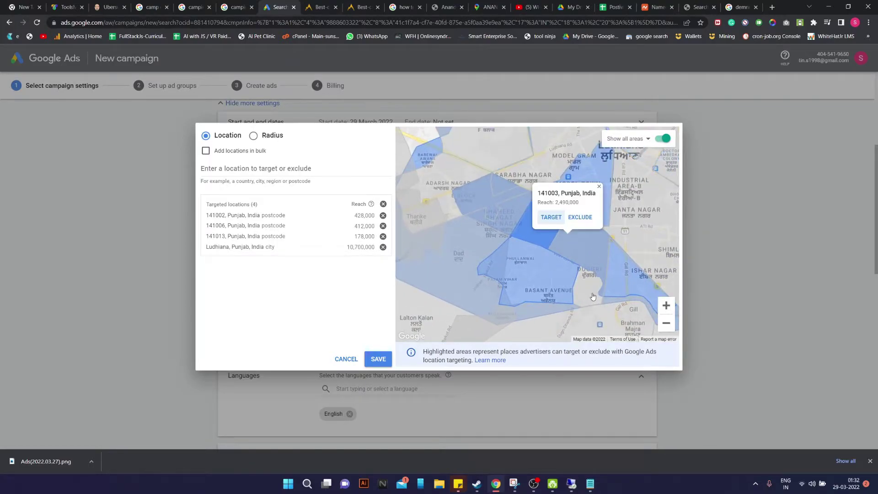
{"action": "left_click", "coordinate": [553, 218]}
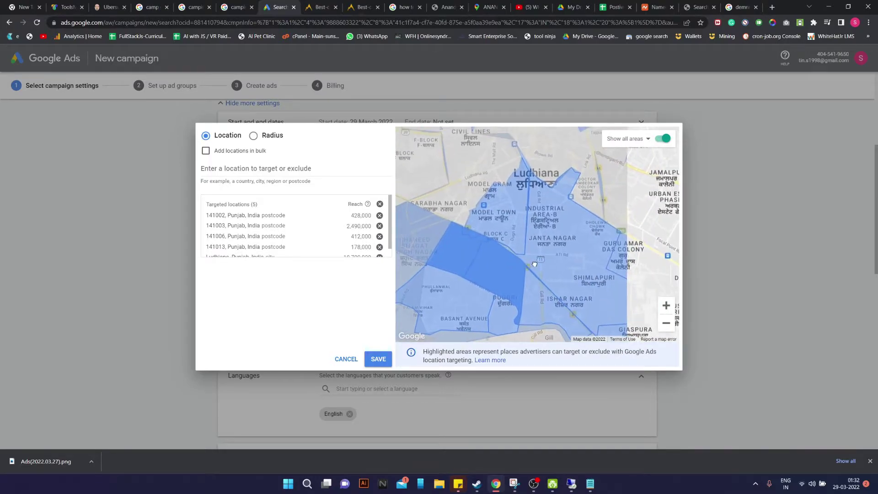
{"action": "left_click", "coordinate": [526, 217]}
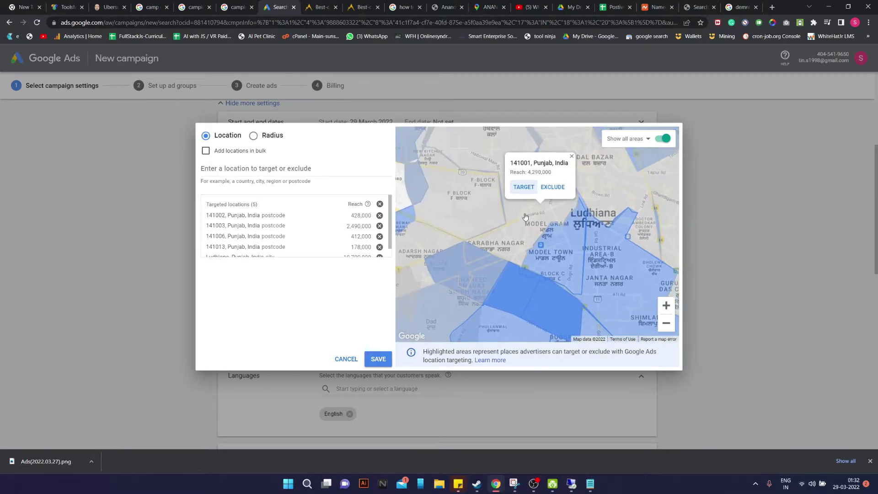
{"action": "left_click", "coordinate": [521, 188]}
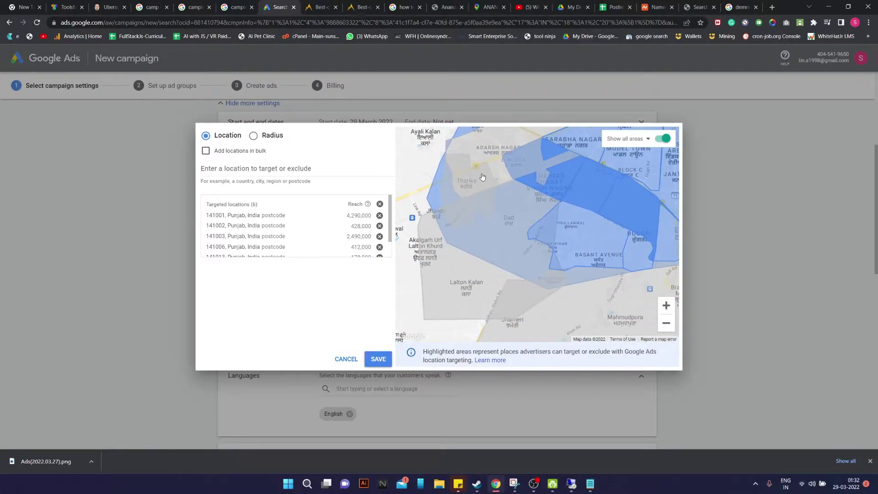
{"action": "left_click", "coordinate": [481, 178]}
{"action": "left_click", "coordinate": [485, 187]}
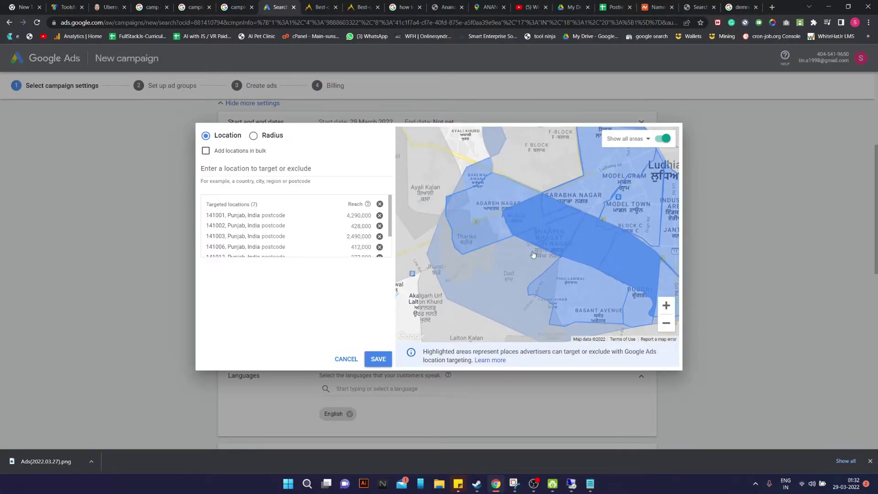
{"action": "left_click", "coordinate": [528, 255]}
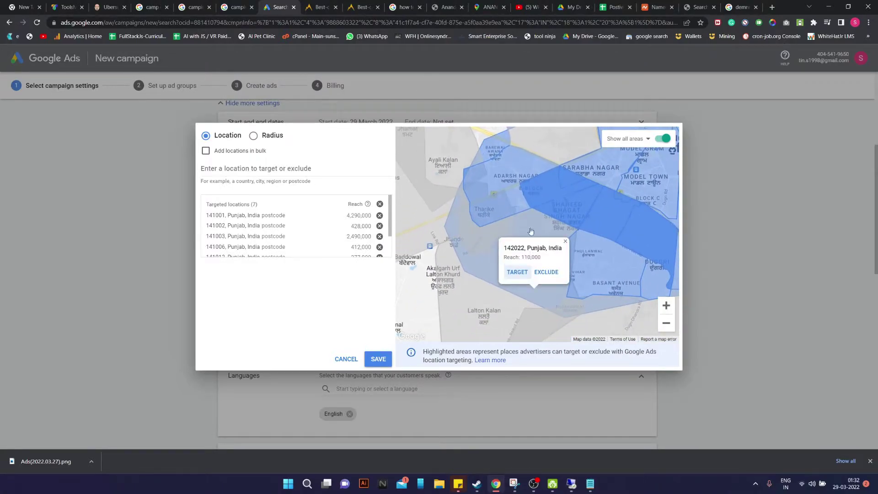
{"action": "left_click", "coordinate": [518, 272]}
{"action": "scroll", "coordinate": [524, 240], "scroll_direction": "down", "scroll_amount": 2}
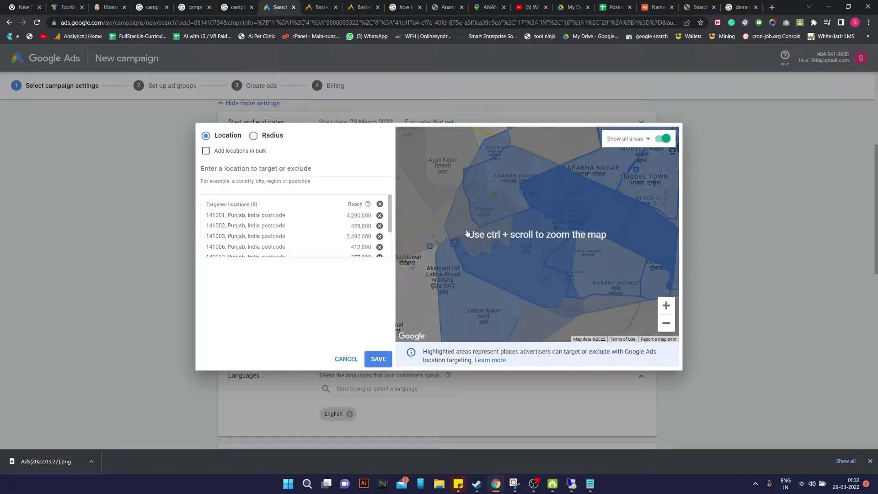
{"action": "left_click", "coordinate": [611, 290]}
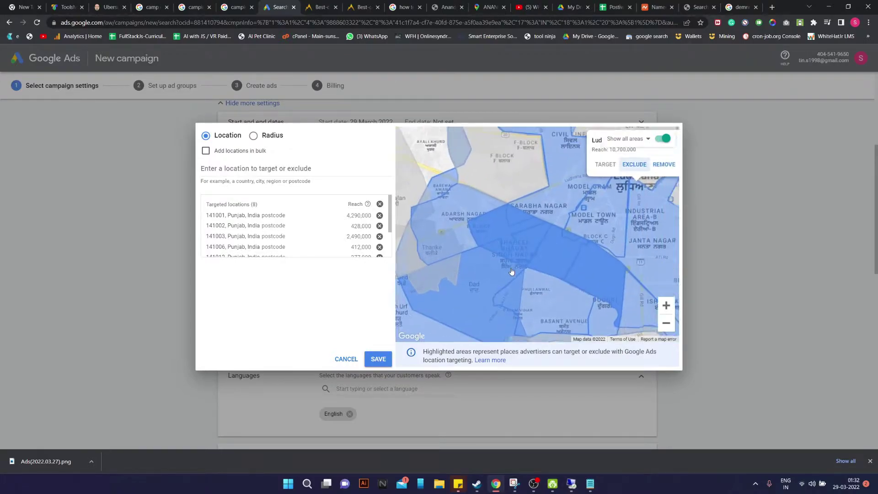
Close the Ludhiana details, remove postcode 142022 and zoom the map out
{"action": "left_click", "coordinate": [650, 157]}
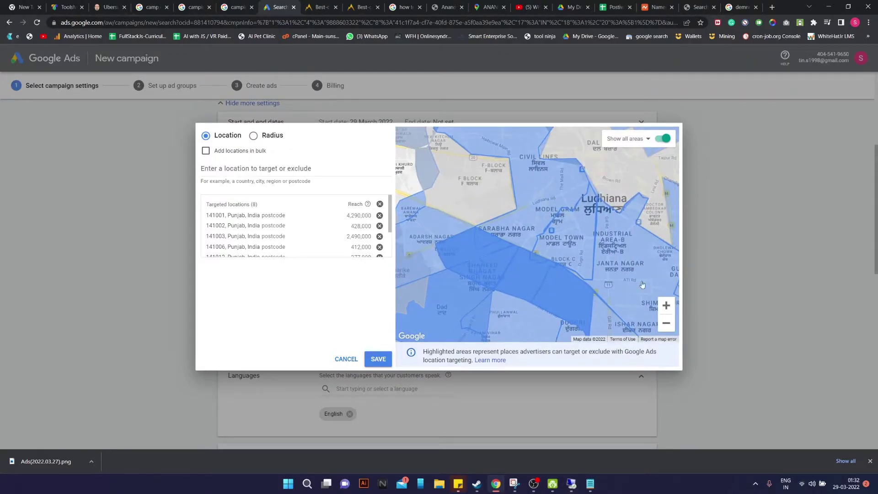
{"action": "left_click", "coordinate": [666, 322]}
{"action": "left_click", "coordinate": [494, 292]}
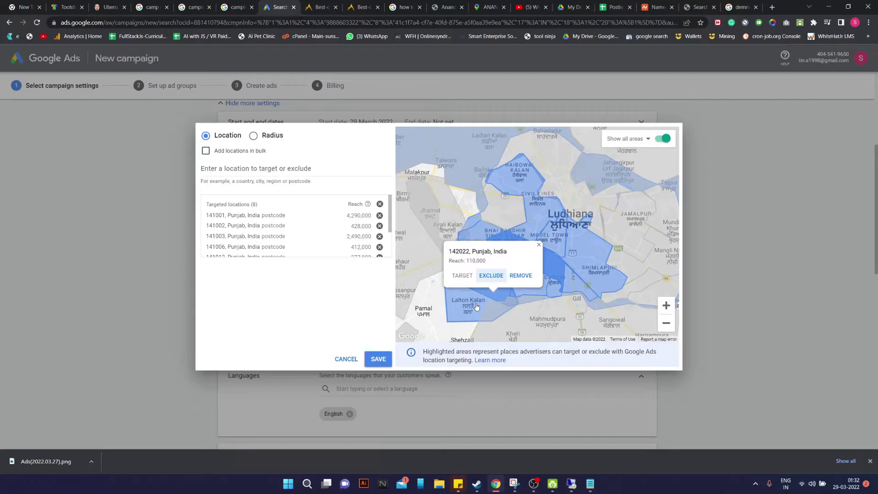
{"action": "left_click", "coordinate": [520, 276]}
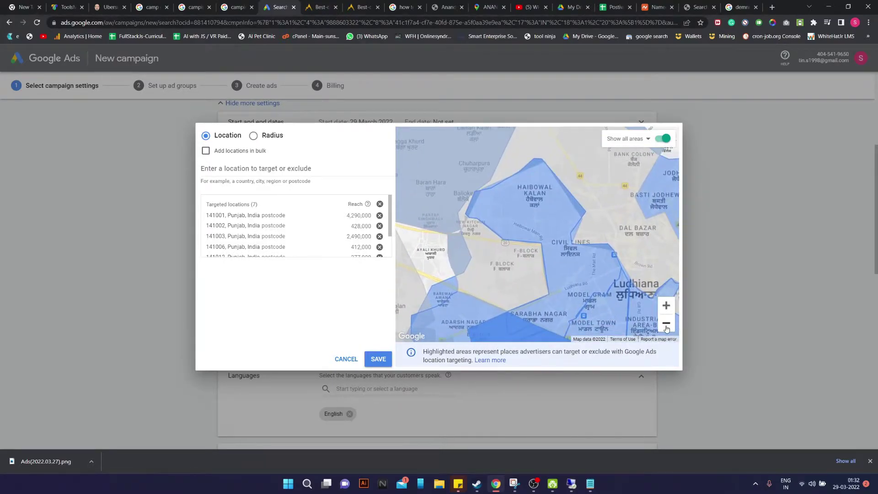
{"action": "left_click", "coordinate": [666, 323]}
Target eastern Ludhiana postcodes 141017, 141016, 141010, 141015 and one neighbouring area
{"action": "left_click", "coordinate": [456, 201]}
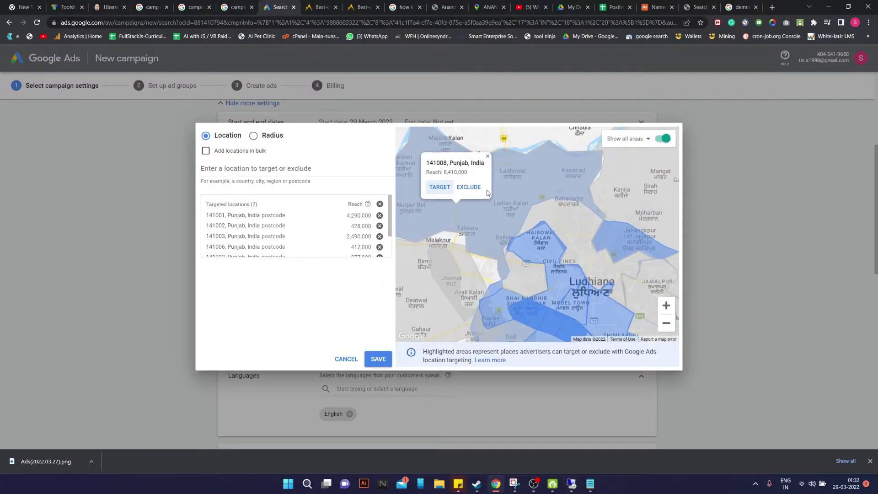
{"action": "left_click_drag", "start_coordinate": [631, 285], "coordinate": [556, 206]}
{"action": "left_click", "coordinate": [604, 280]}
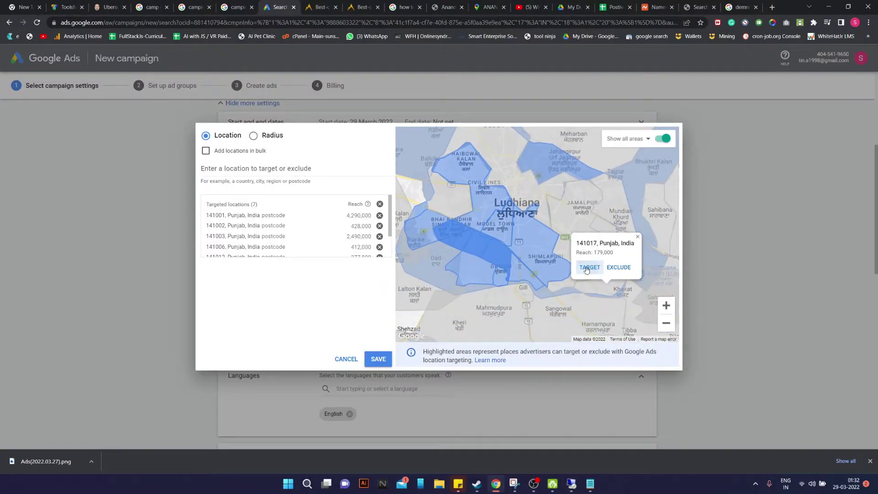
{"action": "left_click", "coordinate": [587, 323]}
{"action": "left_click", "coordinate": [588, 269]}
{"action": "left_click", "coordinate": [570, 258]}
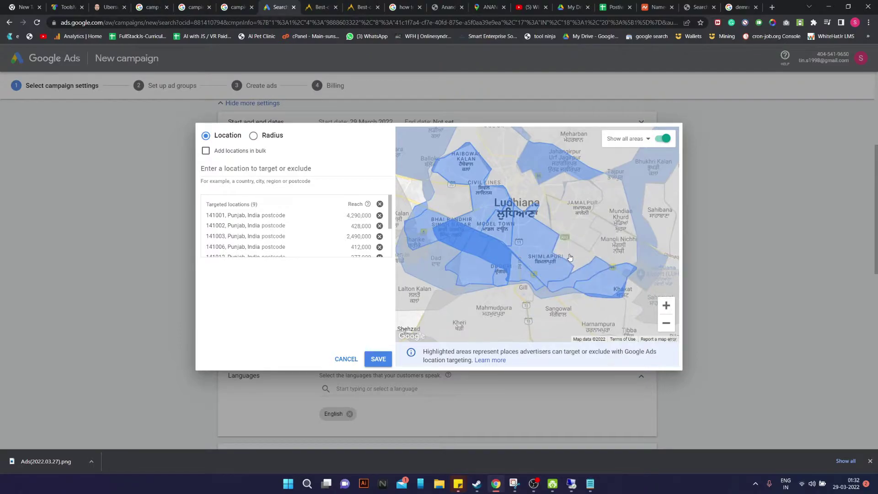
{"action": "left_click", "coordinate": [581, 254]}
{"action": "left_click", "coordinate": [599, 232]}
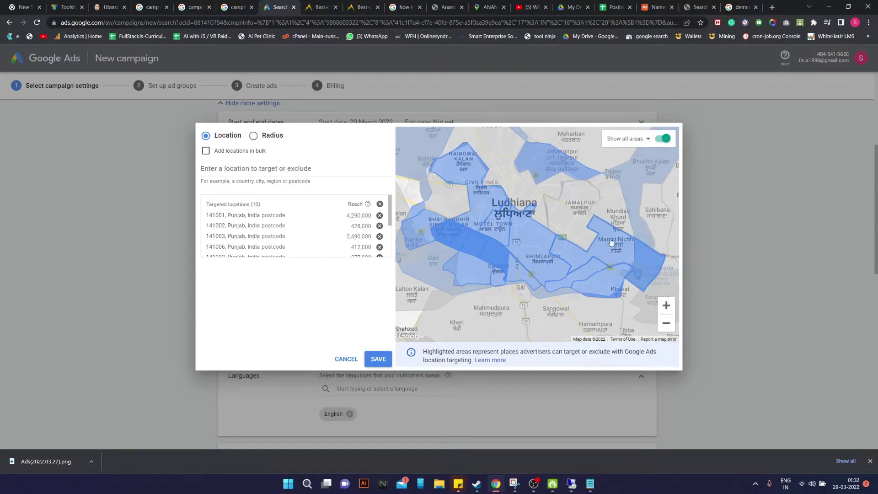
{"action": "left_click", "coordinate": [582, 236]}
{"action": "left_click", "coordinate": [559, 189]}
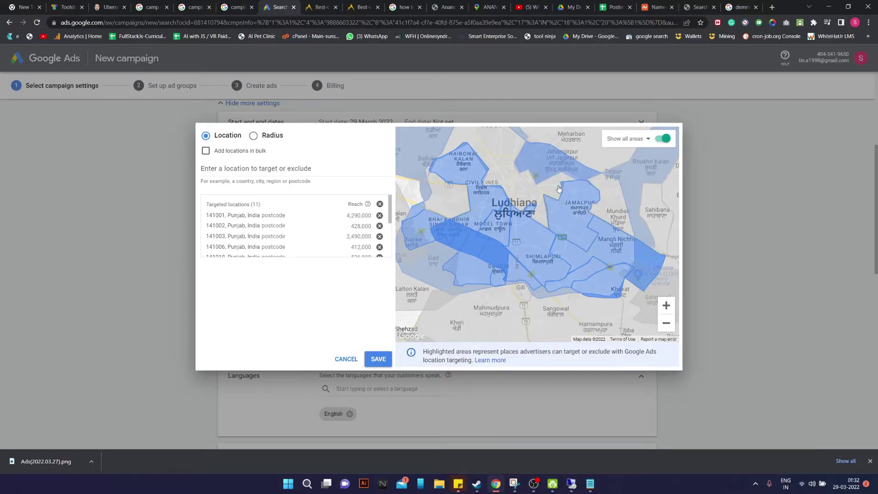
{"action": "left_click", "coordinate": [613, 205]}
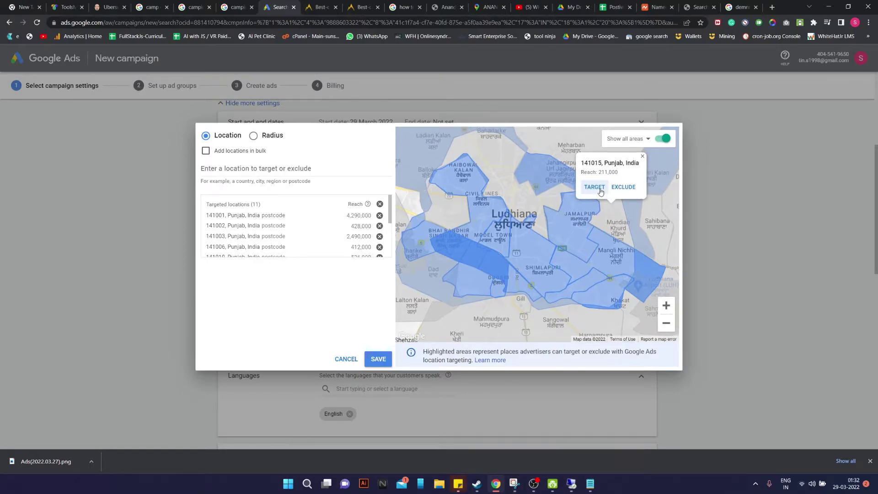
{"action": "left_click", "coordinate": [595, 189]}
Target postcodes 141008, 141004, 142022 and 141007, then remove the Ludhiana city entry
{"action": "left_click_drag", "start_coordinate": [580, 235], "coordinate": [556, 294]}
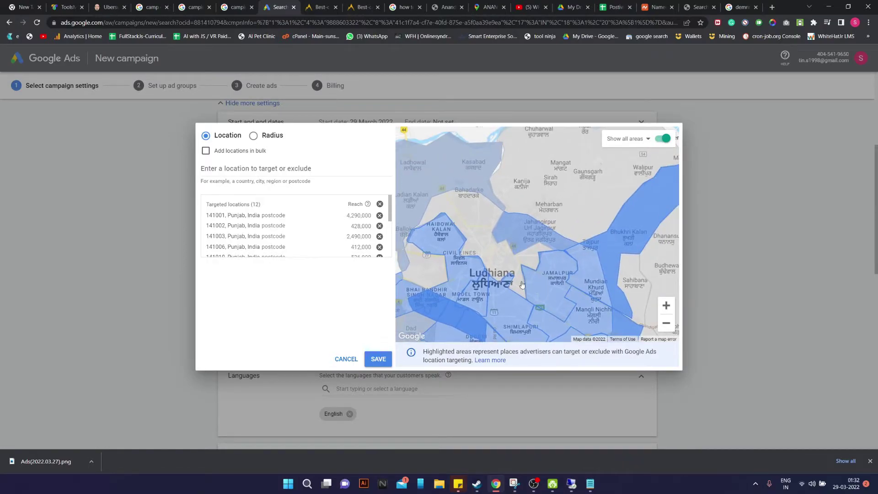
{"action": "left_click", "coordinate": [518, 281]}
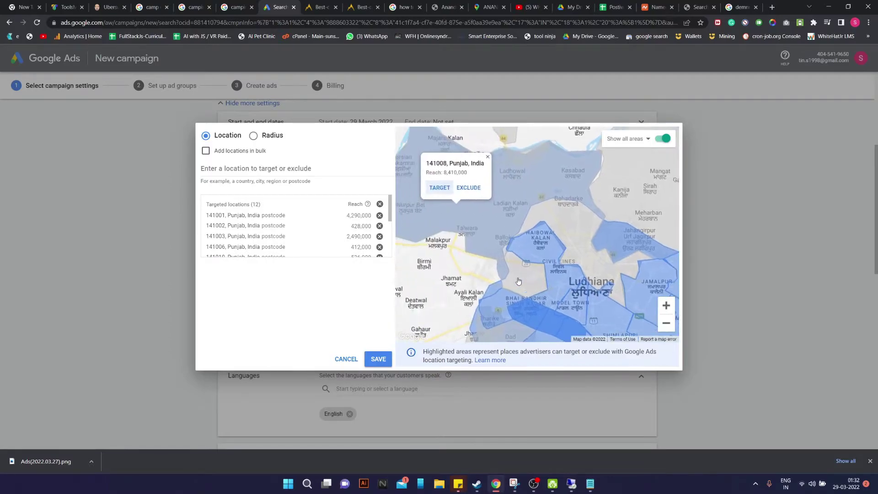
{"action": "left_click", "coordinate": [440, 188]}
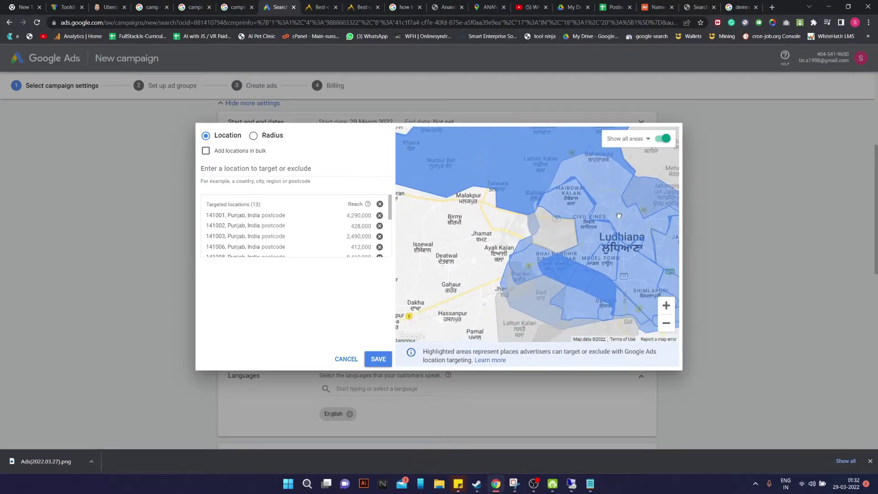
{"action": "left_click", "coordinate": [555, 234]}
{"action": "left_click", "coordinate": [547, 277]}
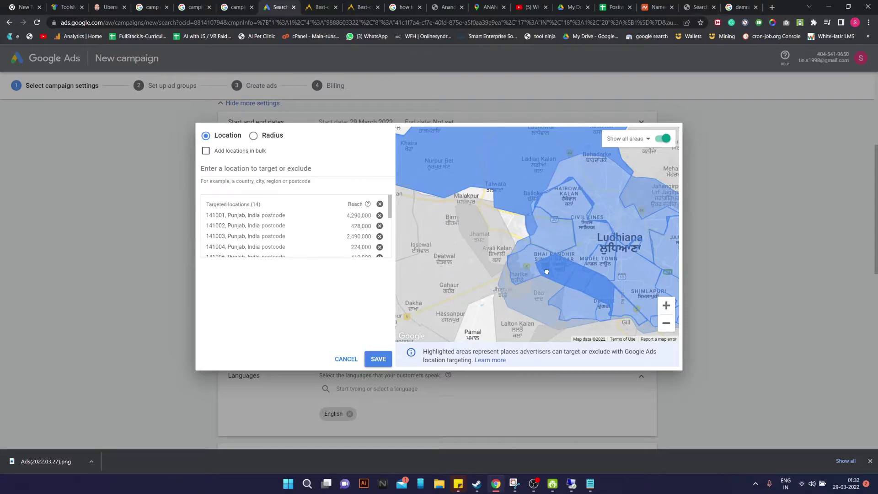
{"action": "left_click", "coordinate": [559, 231]}
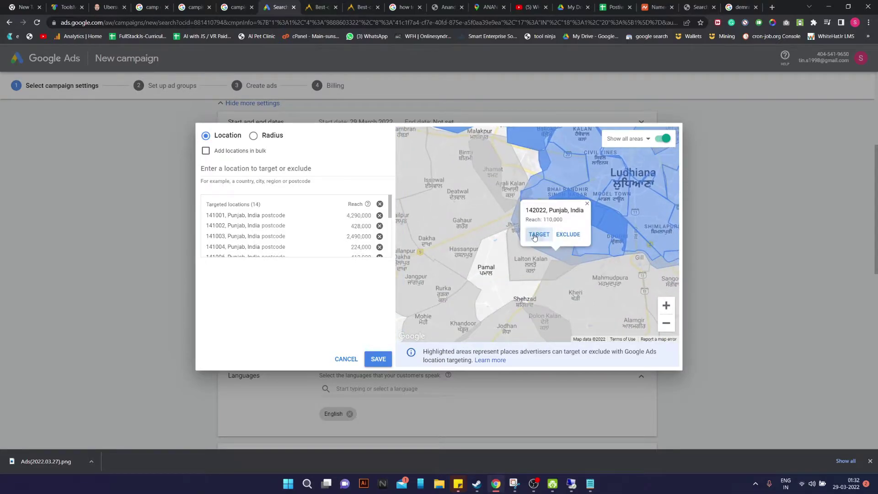
{"action": "left_click", "coordinate": [538, 235]}
{"action": "left_click_drag", "start_coordinate": [631, 137], "coordinate": [503, 265]}
{"action": "left_click", "coordinate": [577, 223]}
{"action": "left_click", "coordinate": [571, 188]}
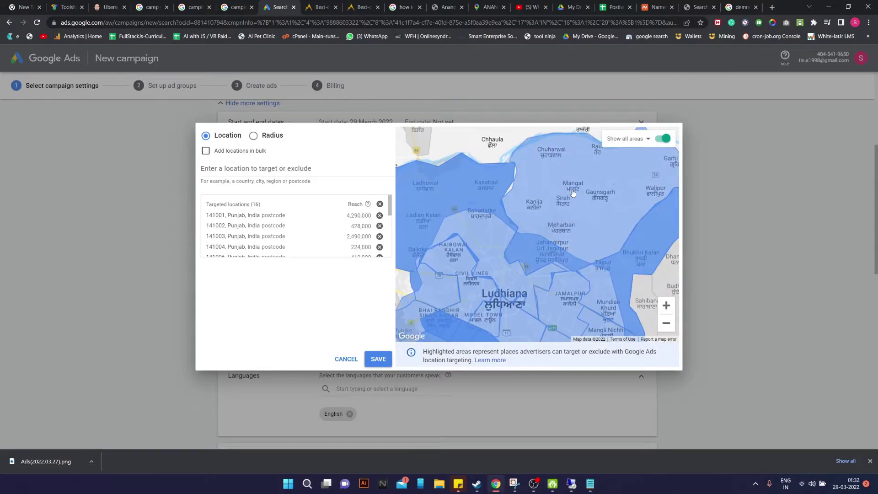
{"action": "left_click_drag", "start_coordinate": [601, 267], "coordinate": [628, 202]}
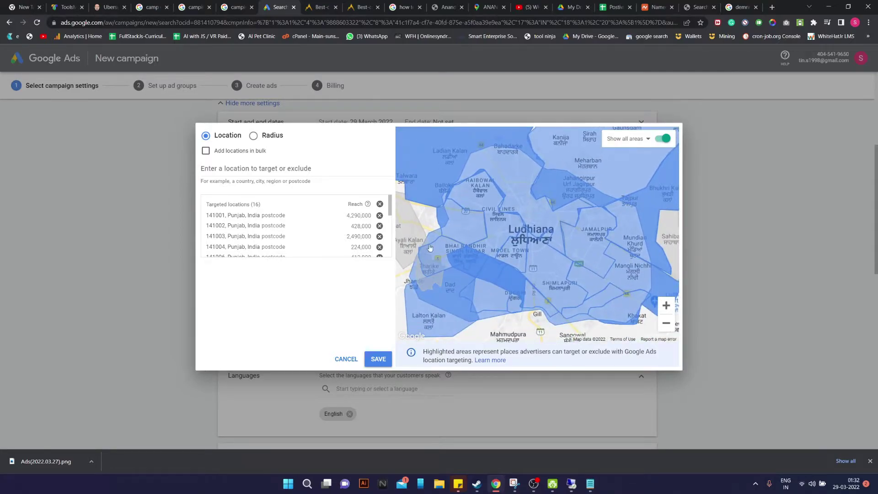
{"action": "scroll", "coordinate": [293, 227], "scroll_direction": "down", "scroll_amount": 3}
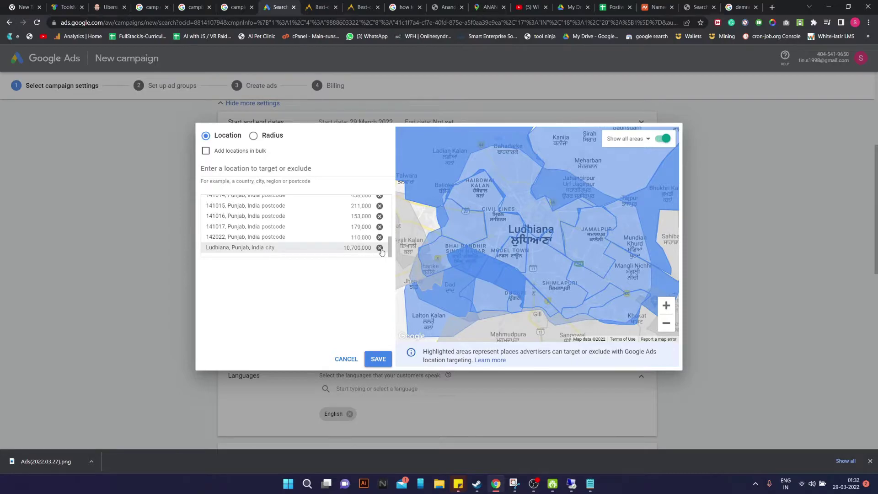
{"action": "left_click", "coordinate": [380, 248]}
Remove postcode 141008, retarget the whole Ludhiana city, then target 141008 again
{"action": "mouse_move", "coordinate": [525, 324]}
{"action": "left_mouse_down"}
{"action": "mouse_move", "coordinate": [554, 301]}
{"action": "mouse_move", "coordinate": [527, 314]}
{"action": "left_mouse_up"}
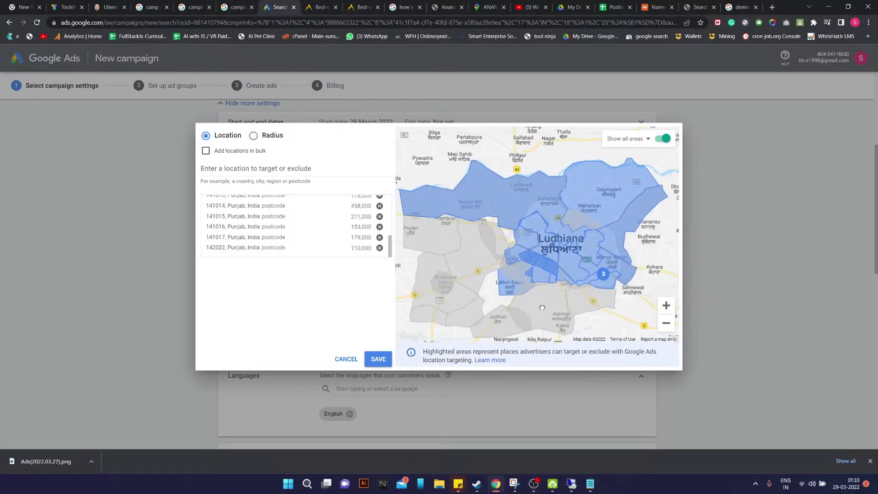
{"action": "left_click", "coordinate": [493, 200]}
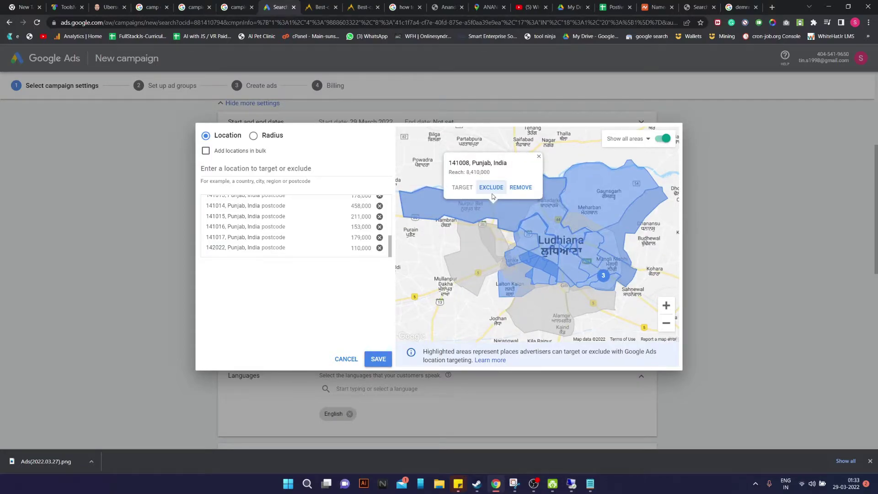
{"action": "left_click", "coordinate": [522, 187]}
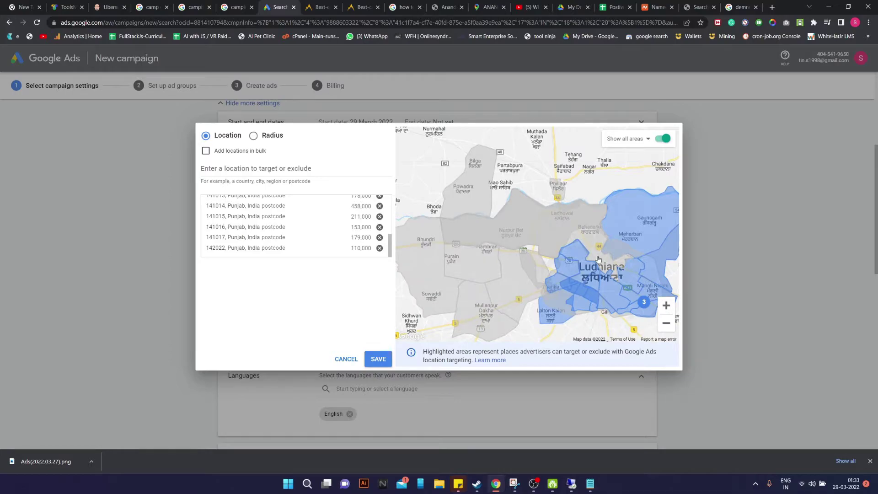
{"action": "left_click", "coordinate": [621, 254]}
{"action": "left_click", "coordinate": [577, 257]}
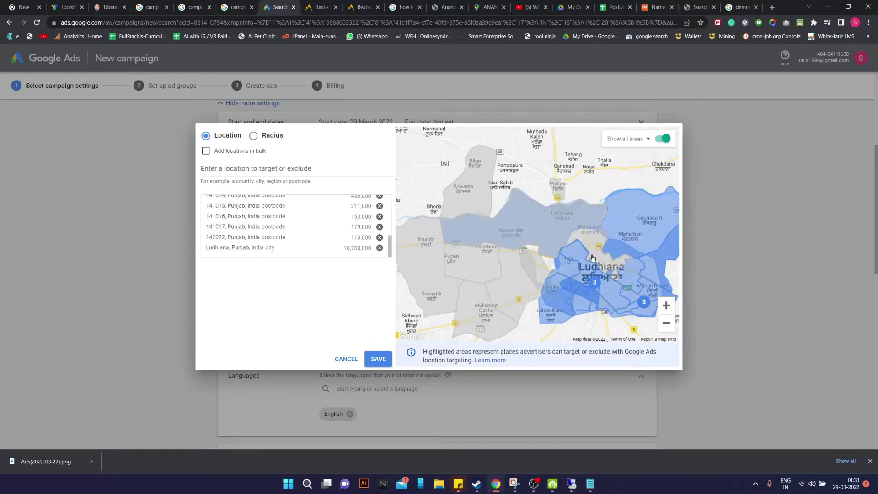
{"action": "left_click", "coordinate": [609, 269]}
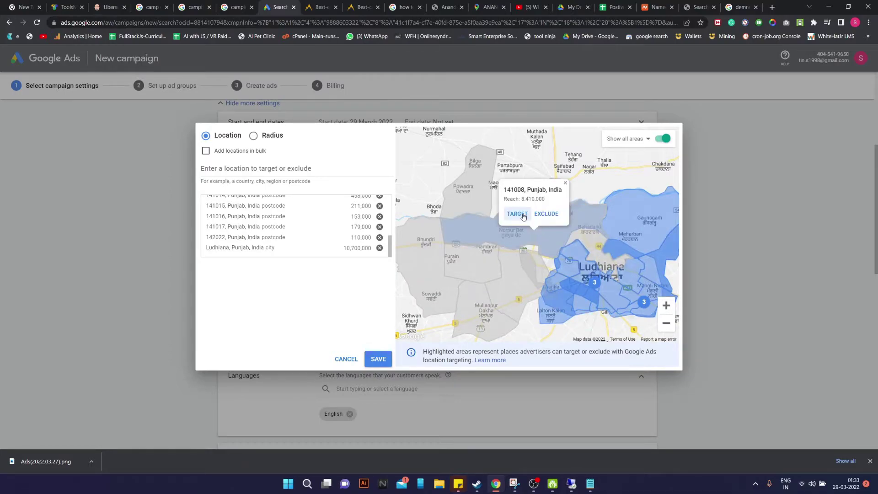
{"action": "left_click", "coordinate": [524, 215]}
Zoom into central Ludhiana and target postcodes 141008, 141102 and 142027
{"action": "left_click", "coordinate": [667, 306]}
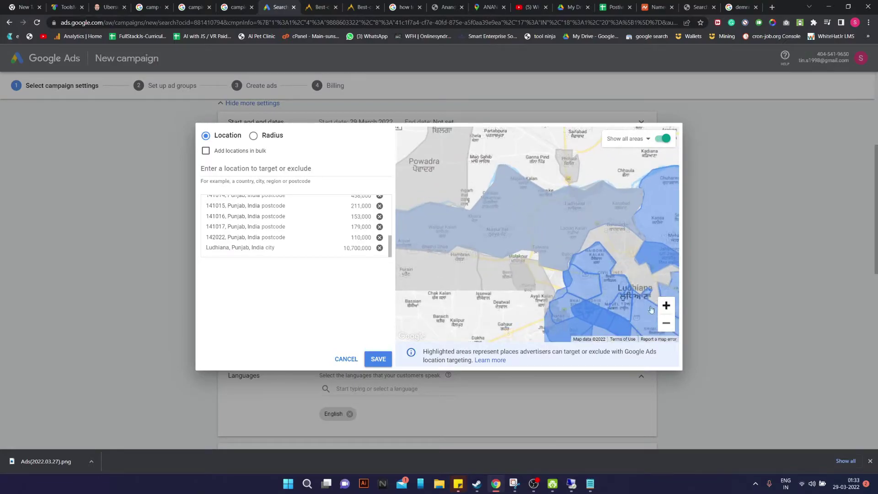
{"action": "left_click_drag", "start_coordinate": [651, 310], "coordinate": [624, 289]}
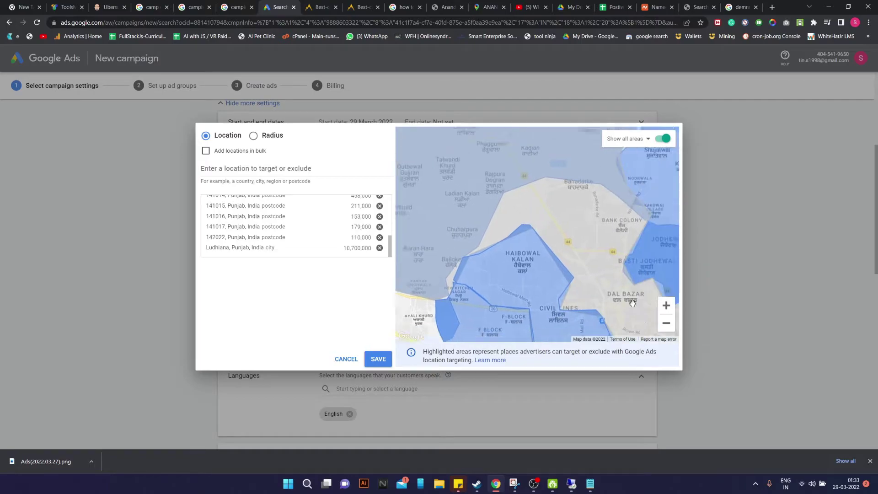
{"action": "scroll", "coordinate": [591, 287], "scroll_direction": "down", "scroll_amount": 3}
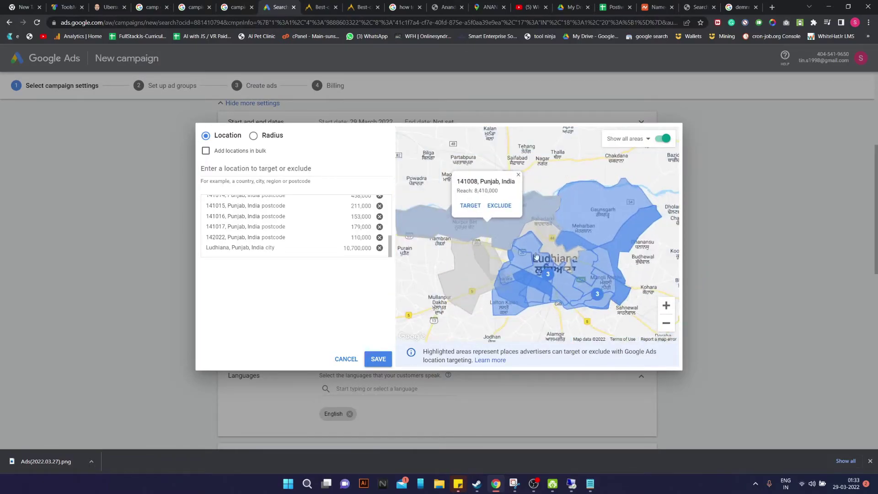
{"action": "left_click", "coordinate": [477, 210]}
{"action": "mouse_move", "coordinate": [472, 273]}
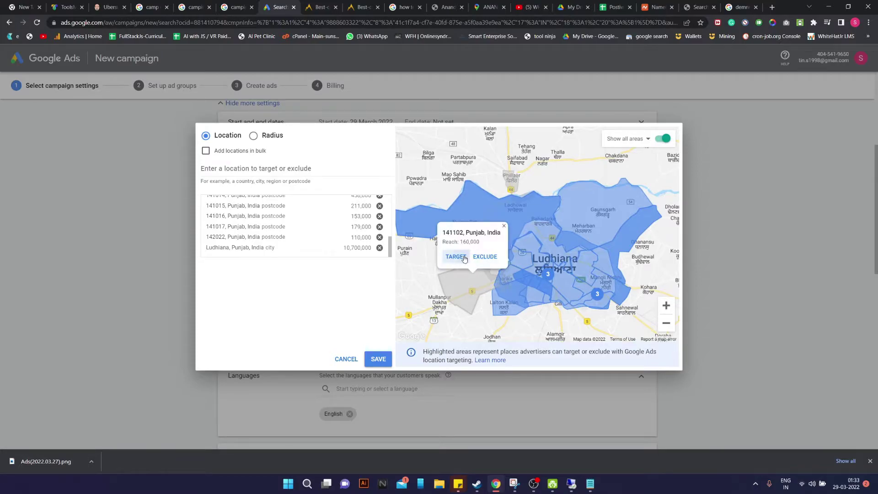
{"action": "left_click", "coordinate": [465, 258]}
{"action": "mouse_move", "coordinate": [496, 259]}
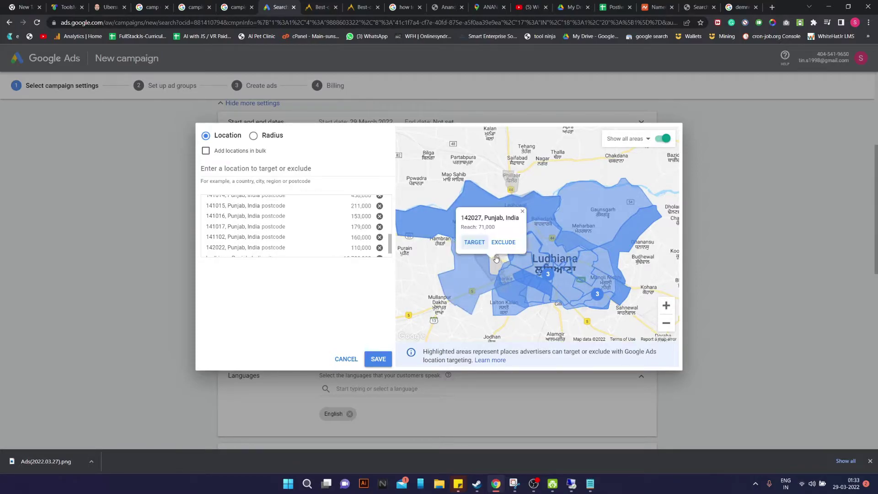
{"action": "left_click", "coordinate": [475, 243]}
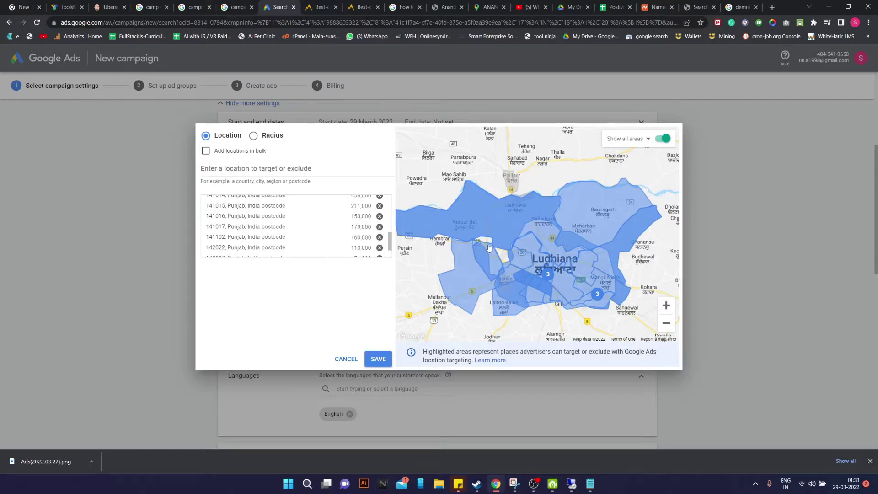
{"action": "left_click_drag", "start_coordinate": [536, 313], "coordinate": [567, 305]}
{"action": "scroll", "coordinate": [288, 229], "scroll_direction": "up", "scroll_amount": 5}
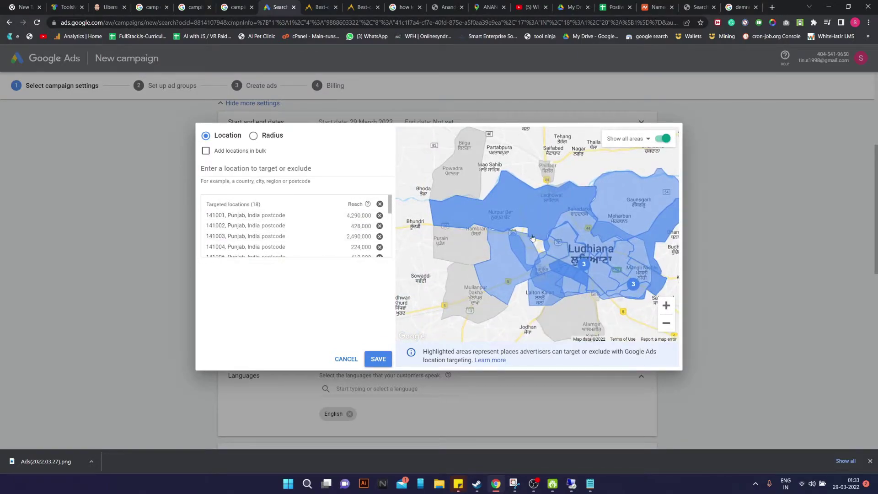
{"action": "scroll", "coordinate": [625, 271], "scroll_direction": "up", "scroll_amount": 2}
{"action": "left_click_drag", "start_coordinate": [552, 335], "coordinate": [537, 309]}
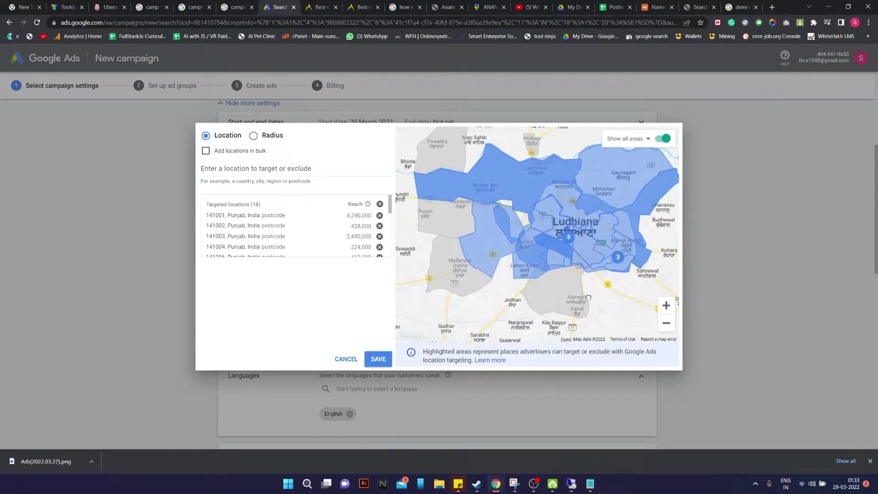
Save the 18 targeted locations
{"action": "left_click", "coordinate": [378, 360]}
{"action": "scroll", "coordinate": [546, 272], "scroll_direction": "down", "scroll_amount": 1}
{"action": "scroll", "coordinate": [435, 290], "scroll_direction": "down", "scroll_amount": 10}
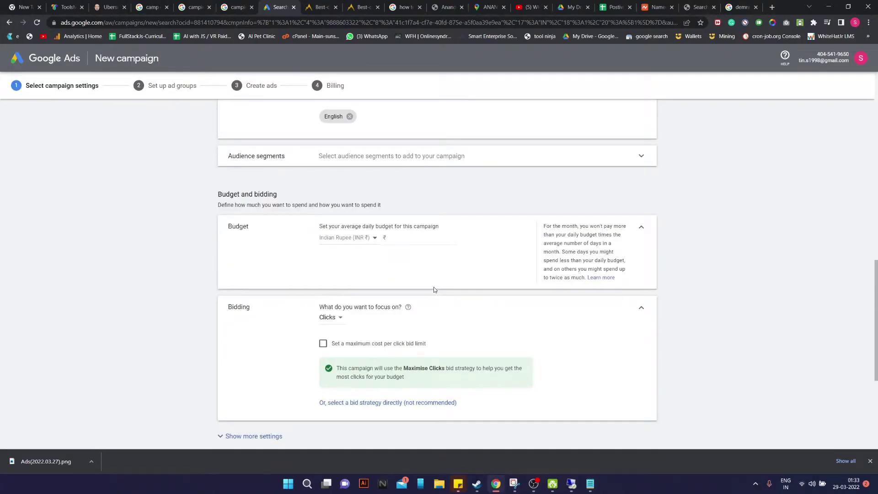
{"action": "scroll", "coordinate": [434, 290], "scroll_direction": "up", "scroll_amount": 10}
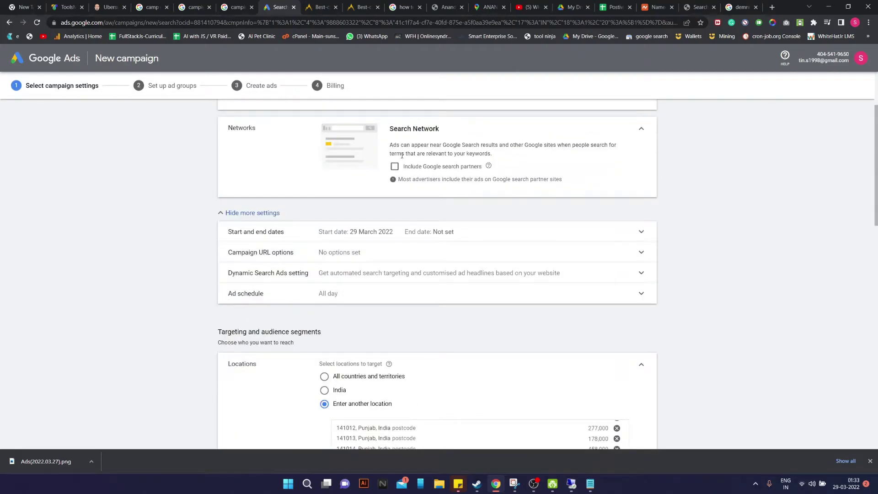
{"action": "scroll", "coordinate": [412, 178], "scroll_direction": "up", "scroll_amount": 2}
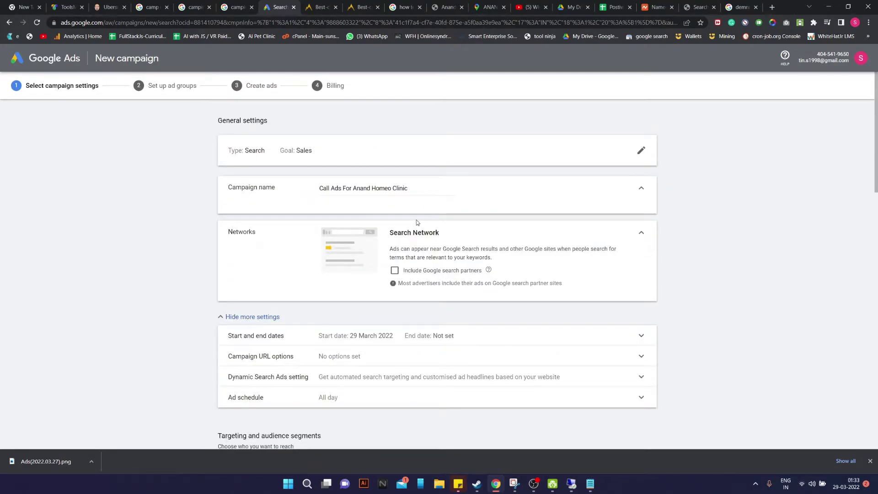
{"action": "scroll", "coordinate": [430, 233], "scroll_direction": "down", "scroll_amount": 2}
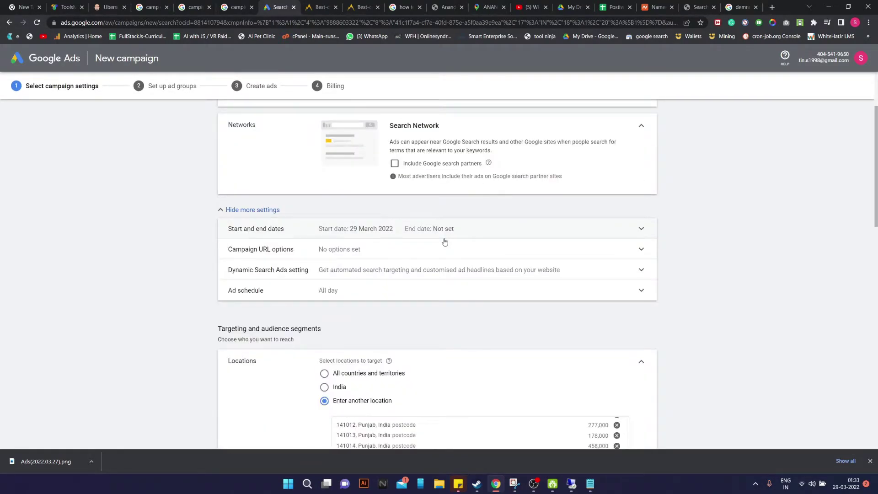
{"action": "scroll", "coordinate": [444, 242], "scroll_direction": "down", "scroll_amount": 6}
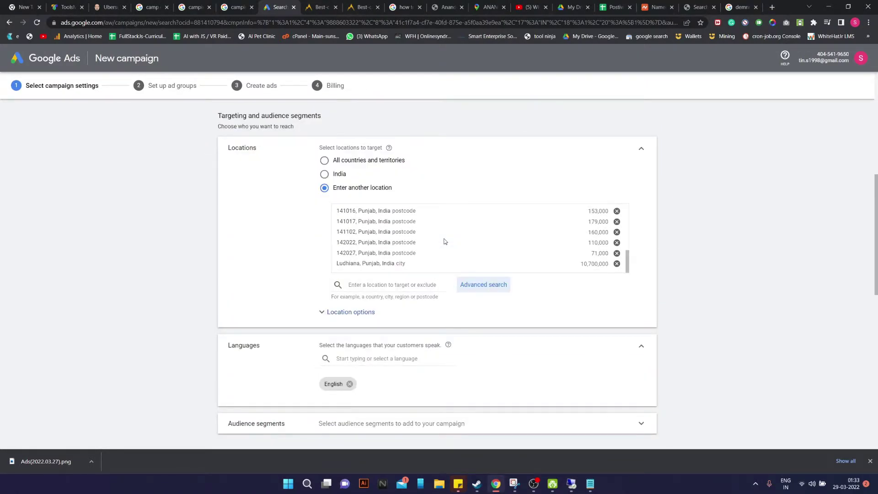
Add Hindi and Punjabi as target languages alongside English
{"action": "left_click", "coordinate": [386, 358]}
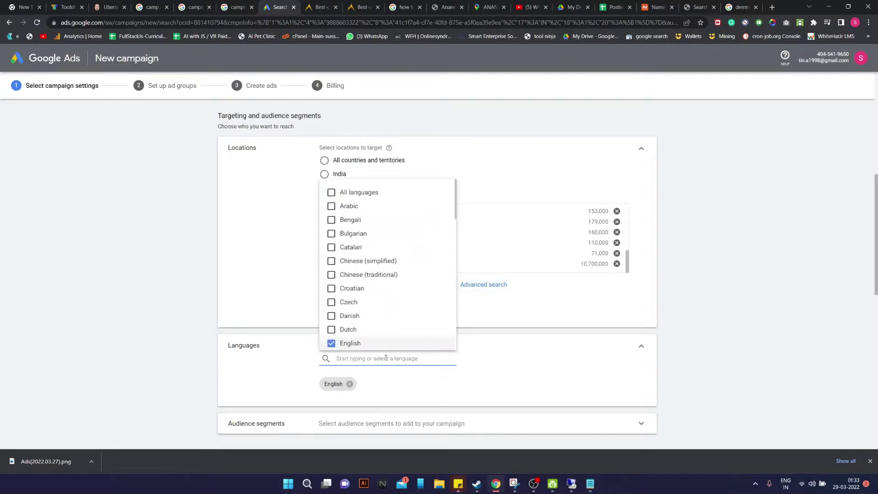
{"action": "type", "text": "hin"}
{"action": "left_click", "coordinate": [342, 381]}
{"action": "left_click", "coordinate": [519, 373]}
{"action": "left_click", "coordinate": [396, 361]}
{"action": "key", "text": "BackSpace"}
{"action": "key", "text": "BackSpace"}
{"action": "key", "text": "BackSpace"}
{"action": "type", "text": "pun"}
{"action": "left_click", "coordinate": [345, 381]}
{"action": "left_click", "coordinate": [537, 372]}
Expand the Audience segments settings
{"action": "scroll", "coordinate": [536, 372], "scroll_direction": "down", "scroll_amount": 1}
{"action": "scroll", "coordinate": [536, 376], "scroll_direction": "down", "scroll_amount": 1}
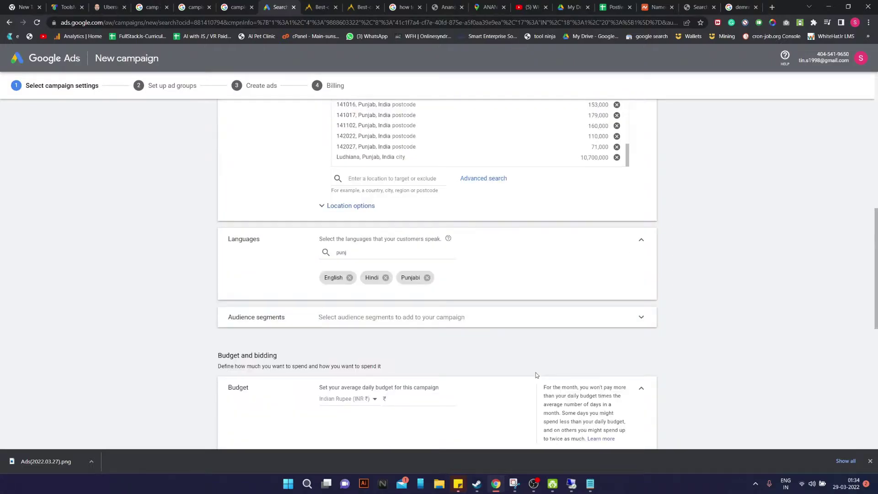
{"action": "left_click", "coordinate": [441, 316]}
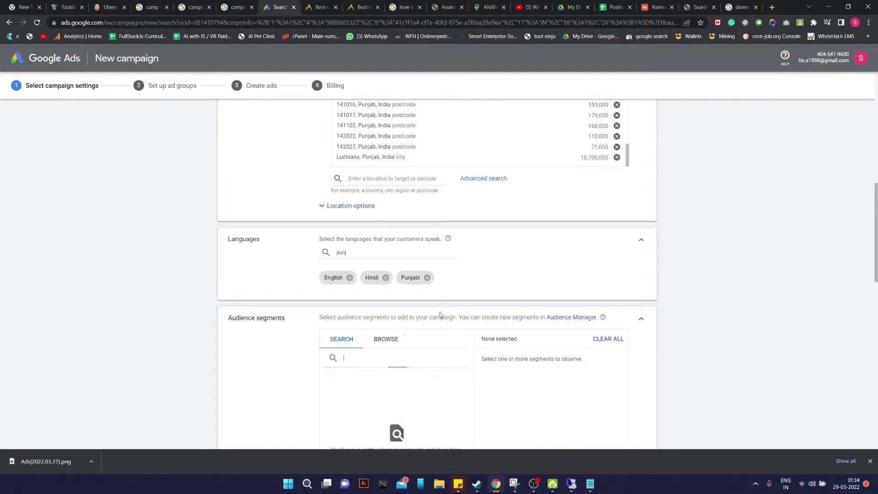
{"action": "scroll", "coordinate": [361, 381], "scroll_direction": "down", "scroll_amount": 3}
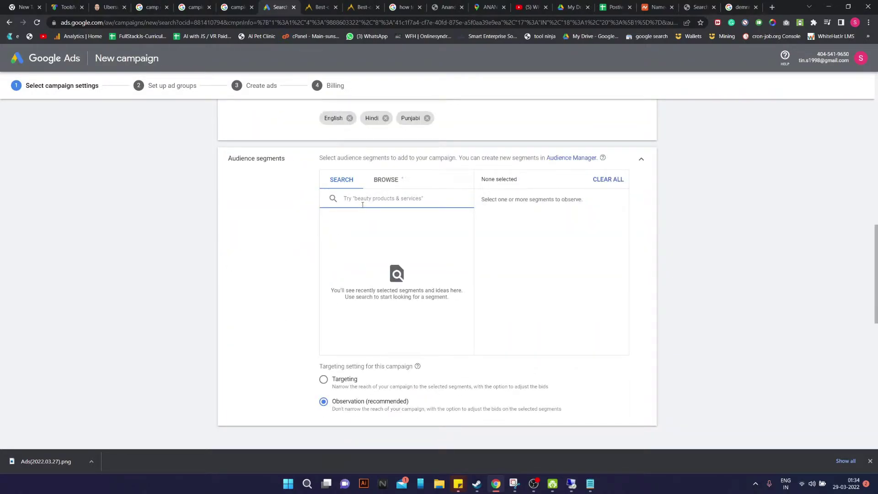
{"action": "type", "text": "homeo"}
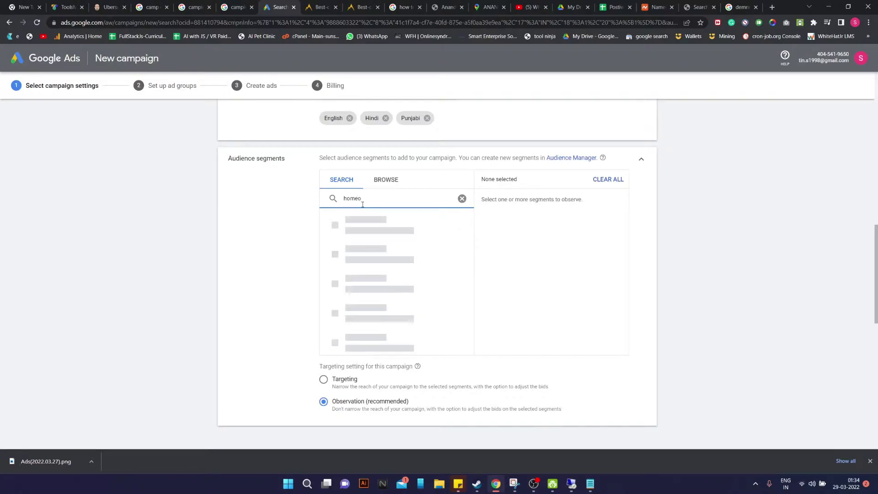
{"action": "key", "text": "BackSpace"}
{"action": "key", "text": "BackSpace"}
{"action": "key", "text": "BackSpace"}
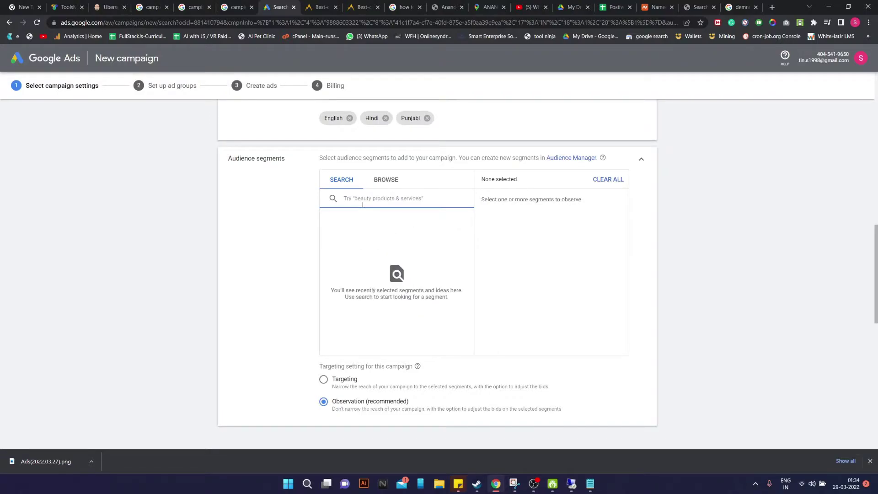
{"action": "left_click", "coordinate": [386, 180]}
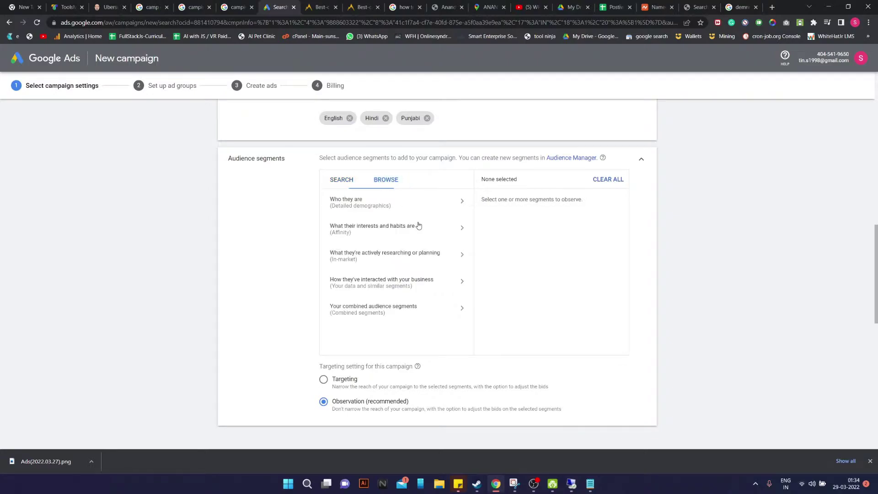
{"action": "left_click", "coordinate": [409, 205]}
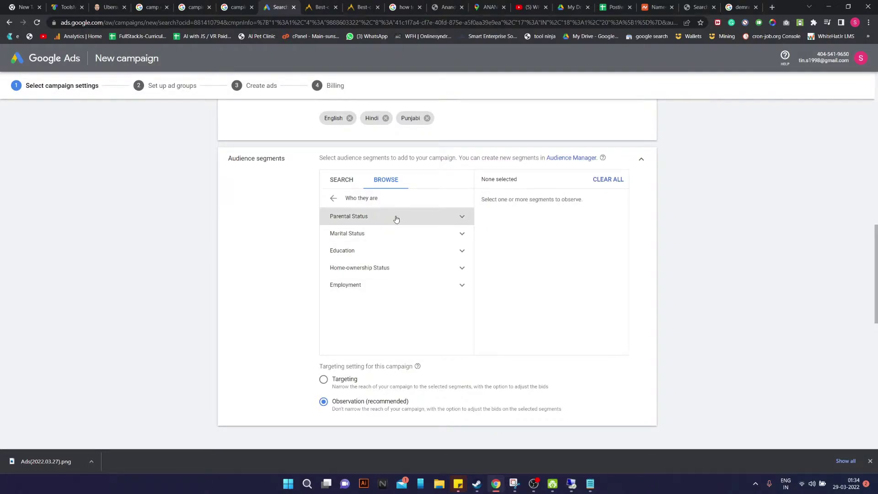
{"action": "left_click", "coordinate": [396, 217]}
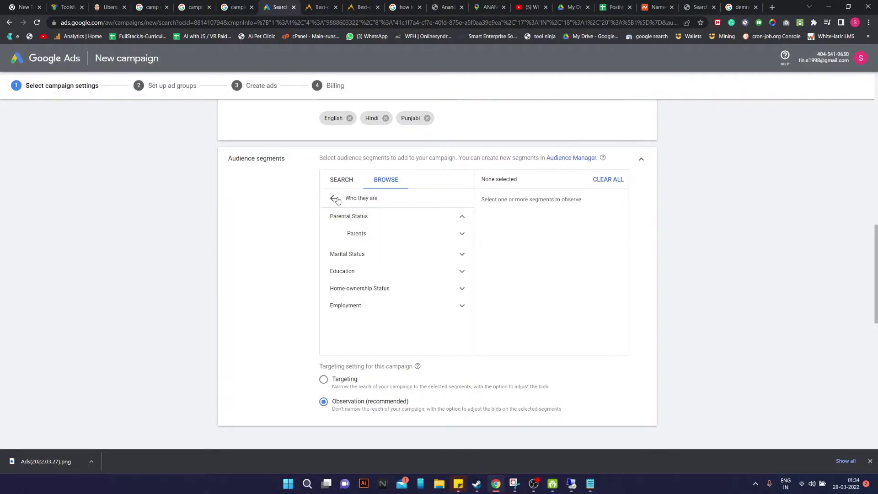
{"action": "left_click", "coordinate": [336, 200]}
{"action": "left_click", "coordinate": [403, 236]}
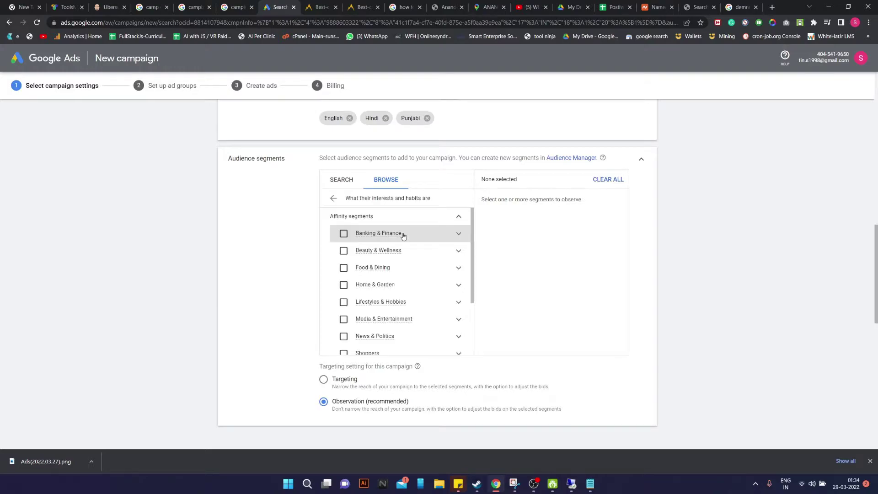
{"action": "scroll", "coordinate": [404, 304], "scroll_direction": "down", "scroll_amount": 2}
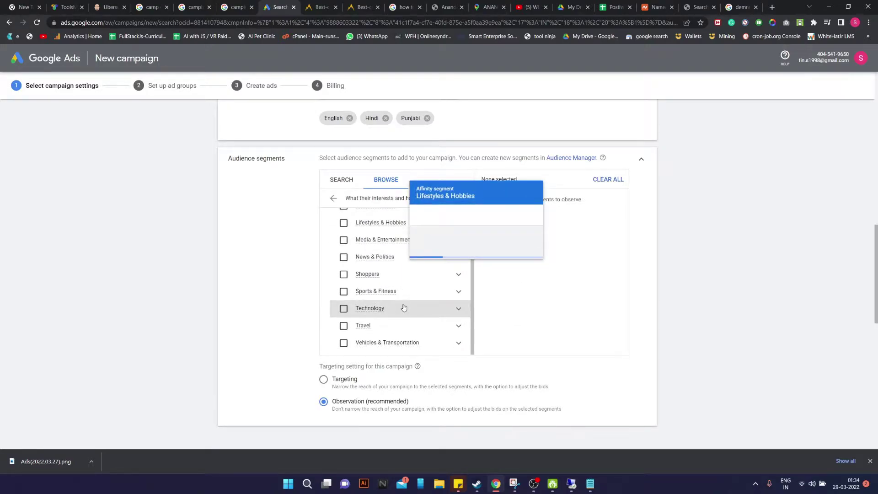
{"action": "scroll", "coordinate": [404, 307], "scroll_direction": "down", "scroll_amount": 1}
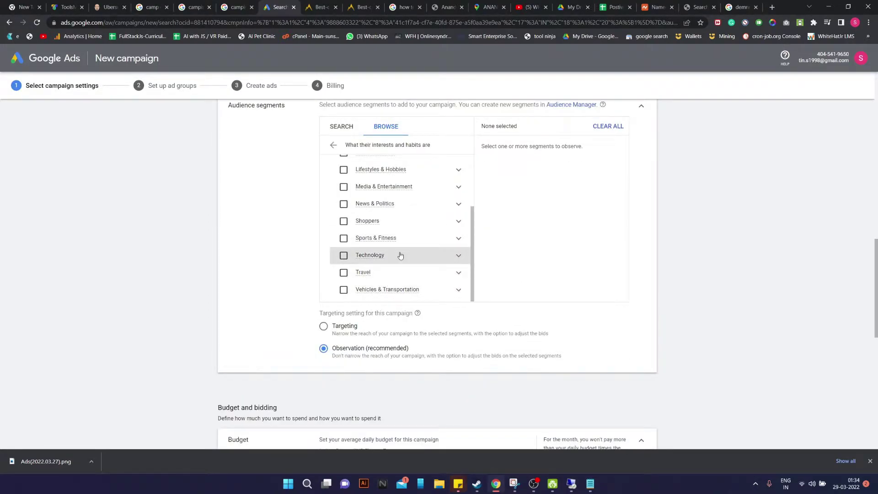
{"action": "scroll", "coordinate": [407, 274], "scroll_direction": "up", "scroll_amount": 2}
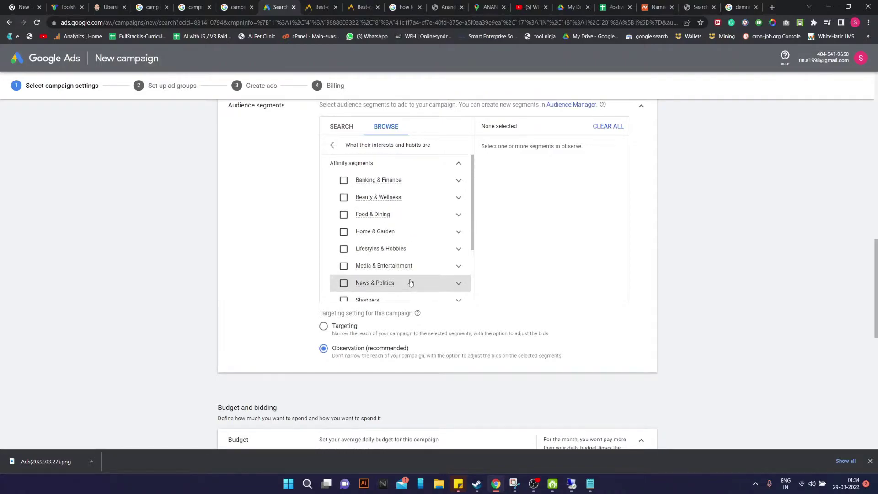
{"action": "scroll", "coordinate": [411, 283], "scroll_direction": "up", "scroll_amount": 2}
{"action": "left_click", "coordinate": [334, 253]}
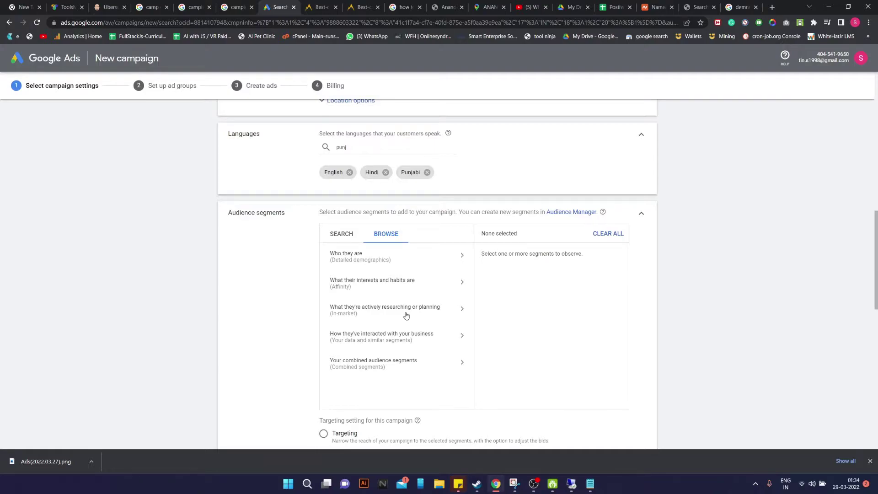
{"action": "left_click", "coordinate": [407, 316]}
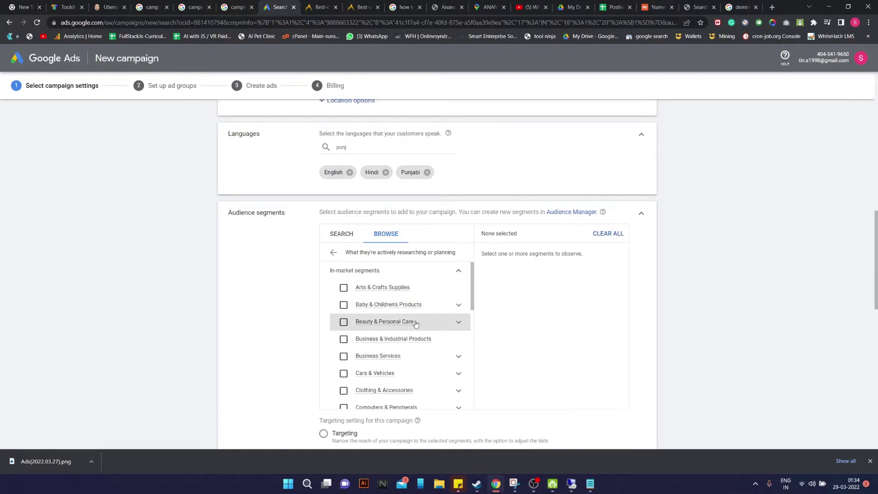
{"action": "mouse_move", "coordinate": [473, 296]}
{"action": "left_mouse_down"}
{"action": "mouse_move", "coordinate": [465, 397]}
{"action": "mouse_move", "coordinate": [471, 288]}
{"action": "left_mouse_up"}
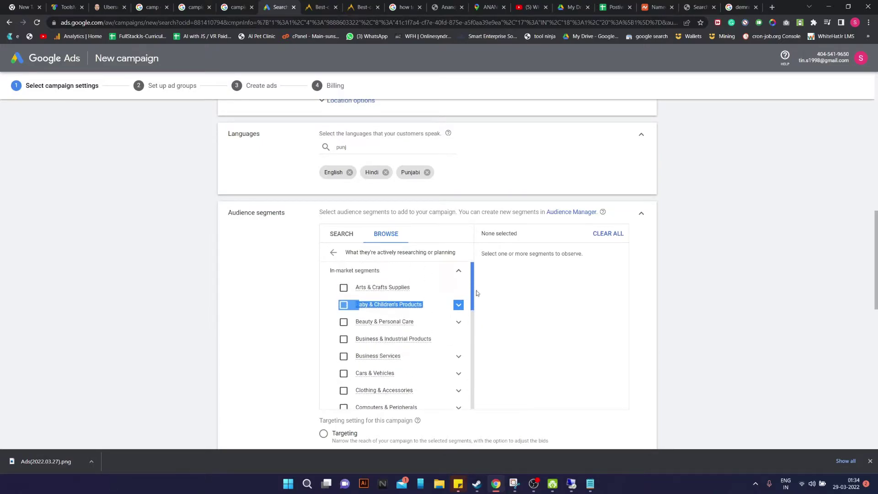
{"action": "left_click", "coordinate": [333, 254]}
{"action": "scroll", "coordinate": [301, 284], "scroll_direction": "down", "scroll_amount": 5}
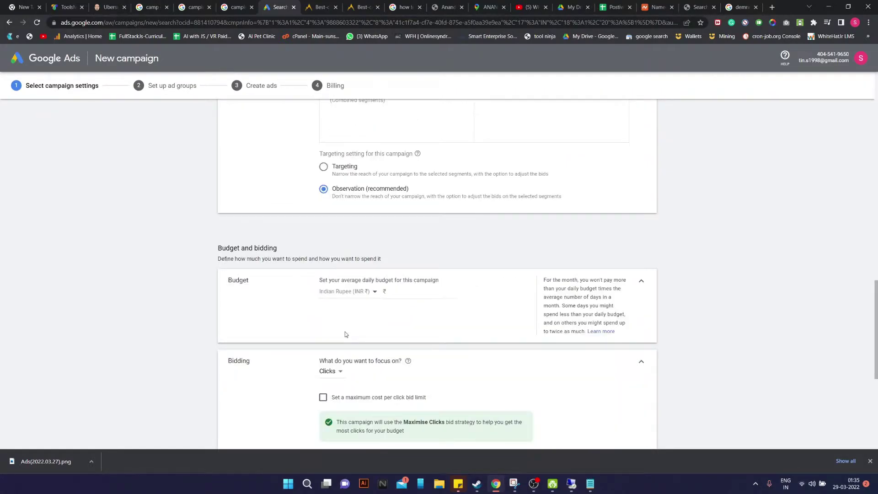
Set the average daily budget to ₹1,500
{"action": "left_click", "coordinate": [406, 290]}
{"action": "left_click", "coordinate": [481, 363]}
{"action": "scroll", "coordinate": [481, 364], "scroll_direction": "down", "scroll_amount": 3}
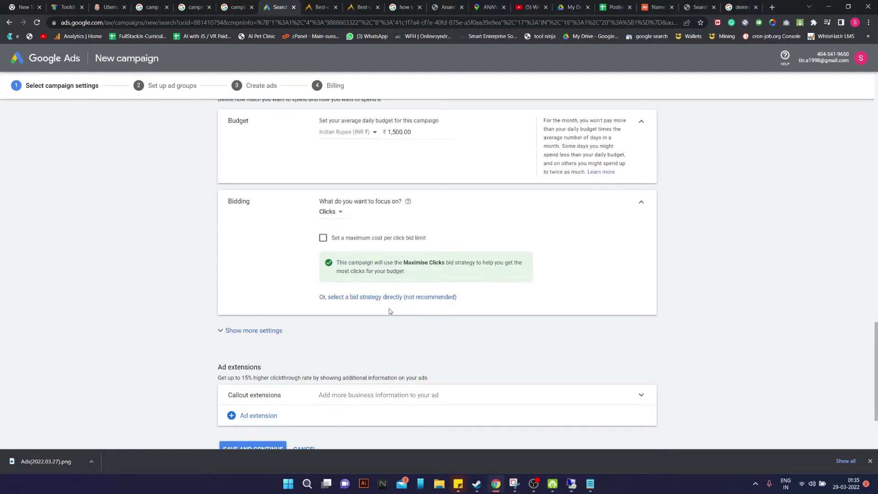
Show more settings, view the ad extension types, then save the campaign settings
{"action": "left_click", "coordinate": [280, 331]}
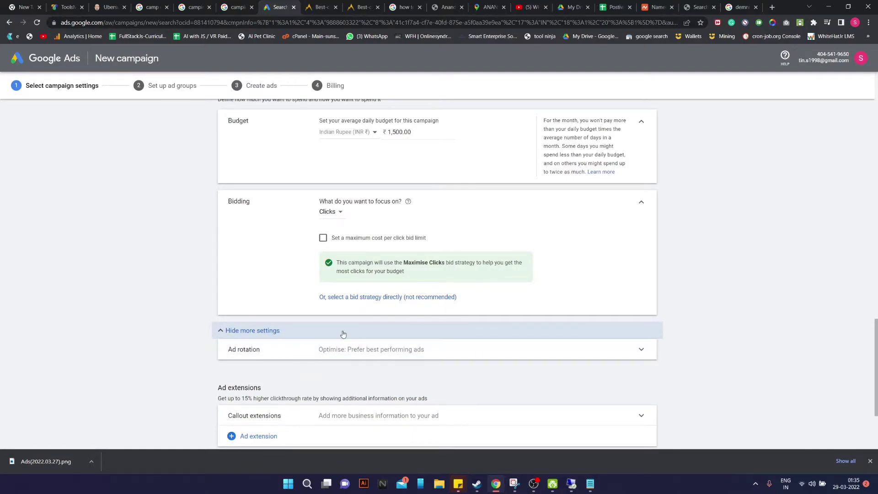
{"action": "scroll", "coordinate": [382, 324], "scroll_direction": "down", "scroll_amount": 2}
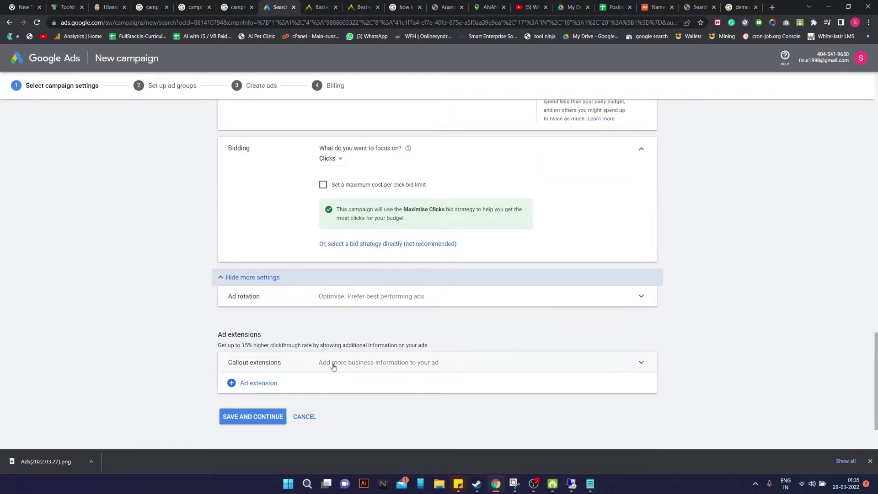
{"action": "left_click", "coordinate": [266, 387]}
{"action": "left_click", "coordinate": [425, 415]}
{"action": "left_click", "coordinate": [249, 424]}
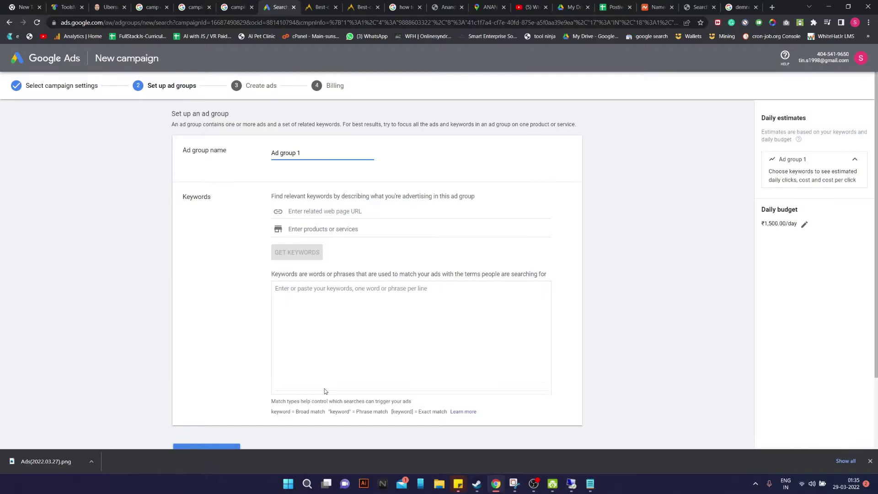
Replace 'Ad group 1' with 'Call Ads For Ludhiana', then go to the Ubersuggest keyword ideas page
{"action": "scroll", "coordinate": [375, 183], "scroll_direction": "down", "scroll_amount": 1}
{"action": "scroll", "coordinate": [347, 184], "scroll_direction": "up", "scroll_amount": 1}
{"action": "key", "text": "ctrl+a"}
{"action": "key", "text": "BackSpace"}
{"action": "left_click", "coordinate": [398, 316]}
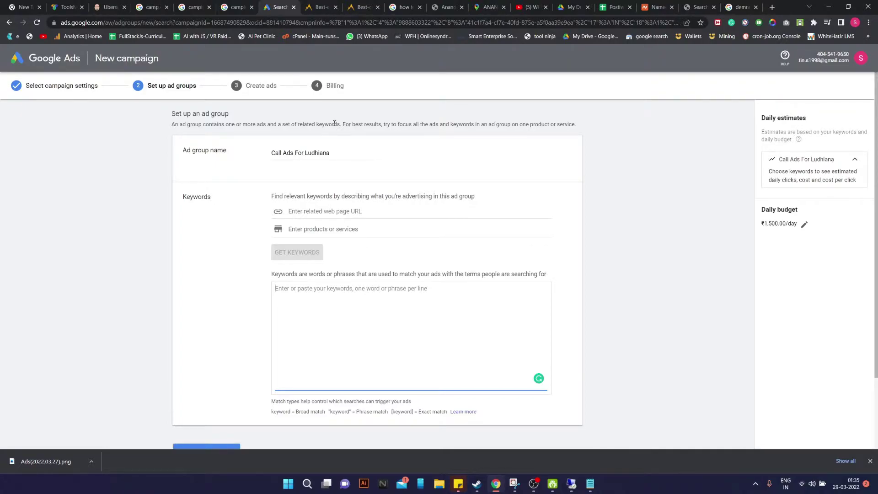
{"action": "left_click", "coordinate": [109, 7]}
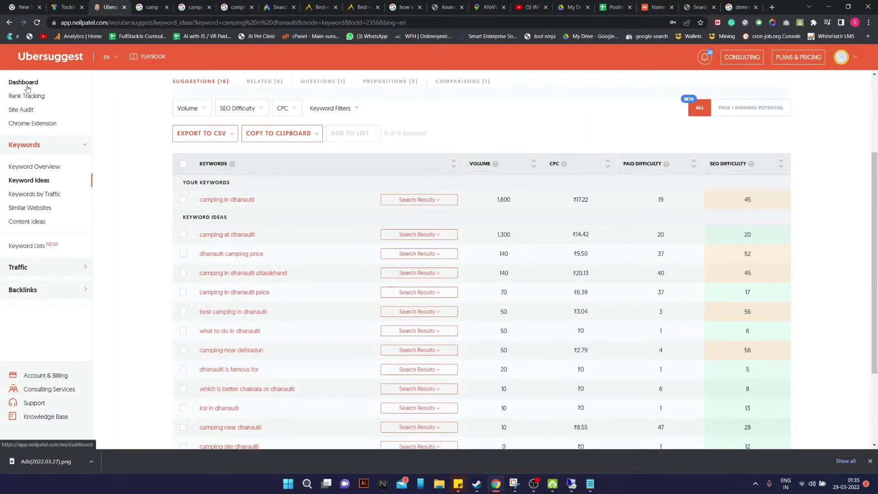
Open and reload the Ubersuggest dashboard, which shows a payment notice, then go to ToolsMinati
{"action": "left_click", "coordinate": [86, 89]}
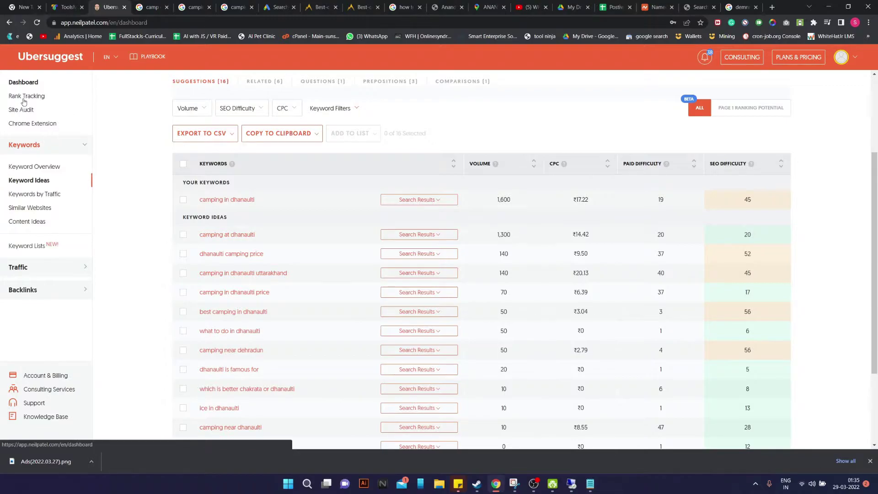
{"action": "left_click", "coordinate": [37, 23]}
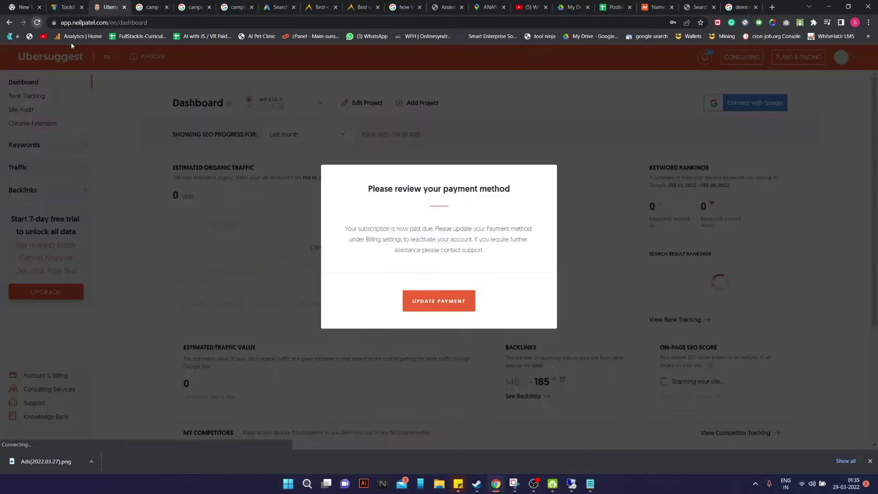
{"action": "left_click", "coordinate": [77, 3]}
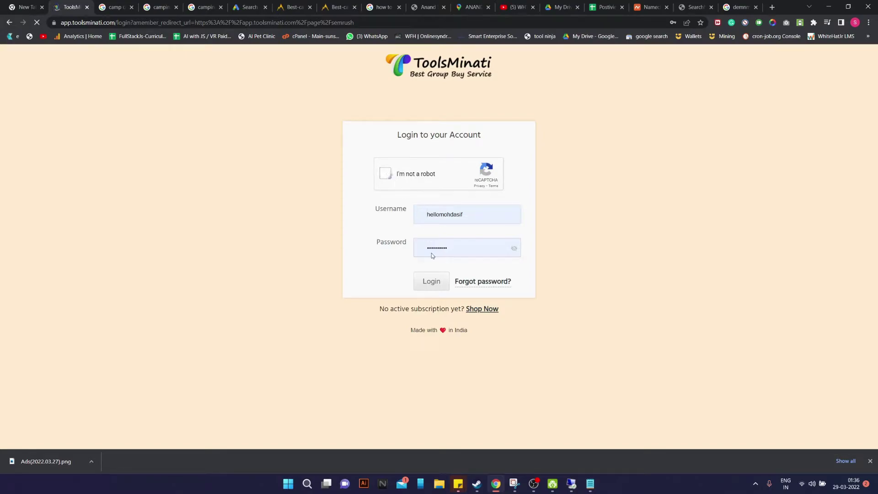
Pass the reCAPTCHA, log in to ToolsMinati, and launch Semrush through its shared access
{"action": "left_click", "coordinate": [430, 287]}
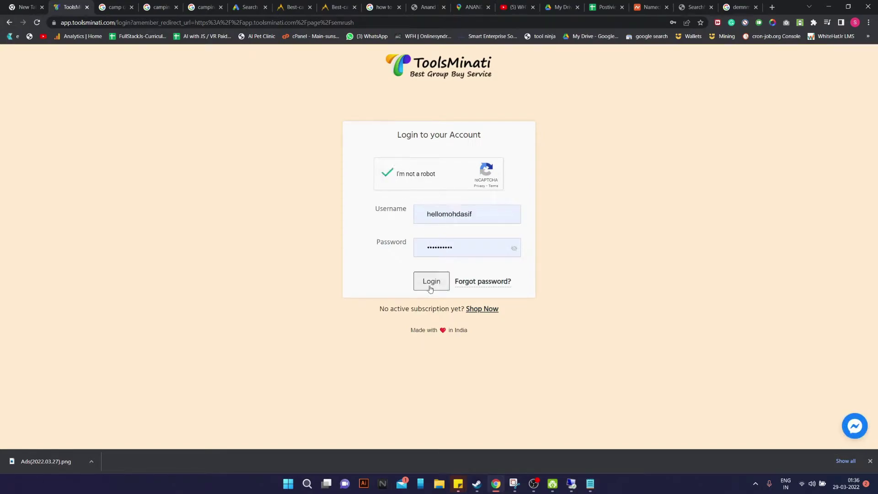
{"action": "left_click", "coordinate": [436, 288]}
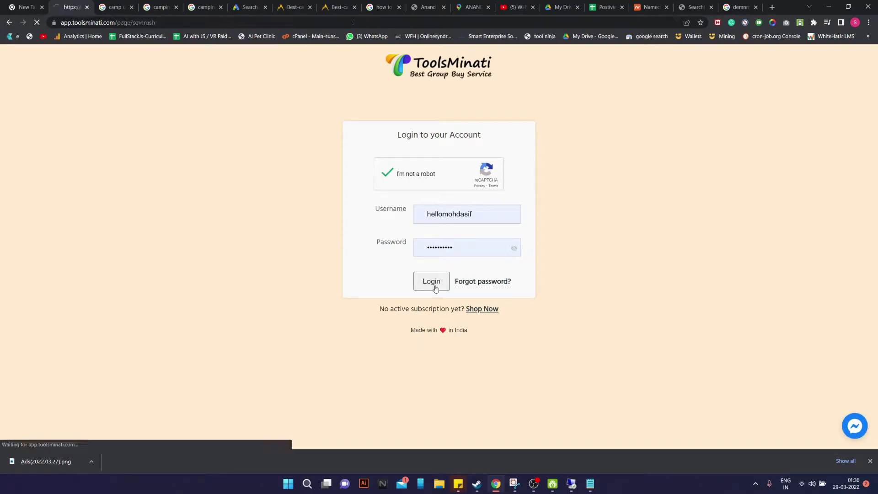
{"action": "left_click", "coordinate": [438, 206]}
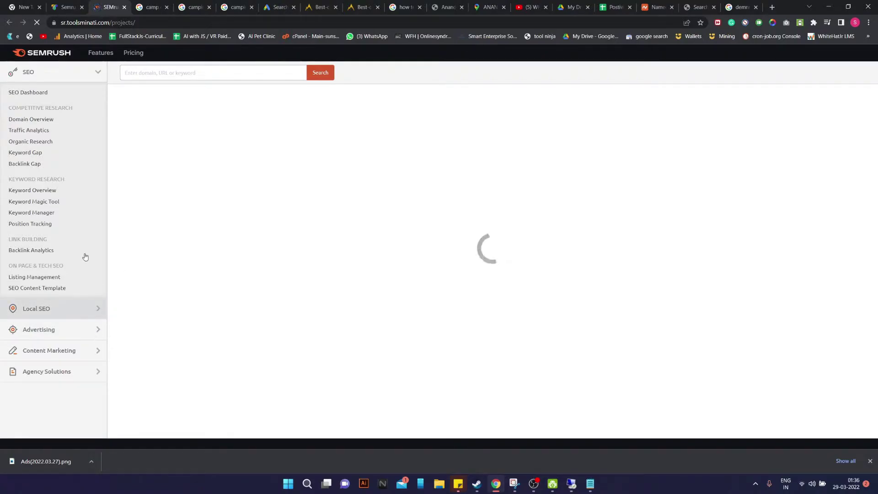
Open SEMrush's Ads History report from the Advertising tools and focus its keyword field
{"action": "left_click", "coordinate": [91, 340]}
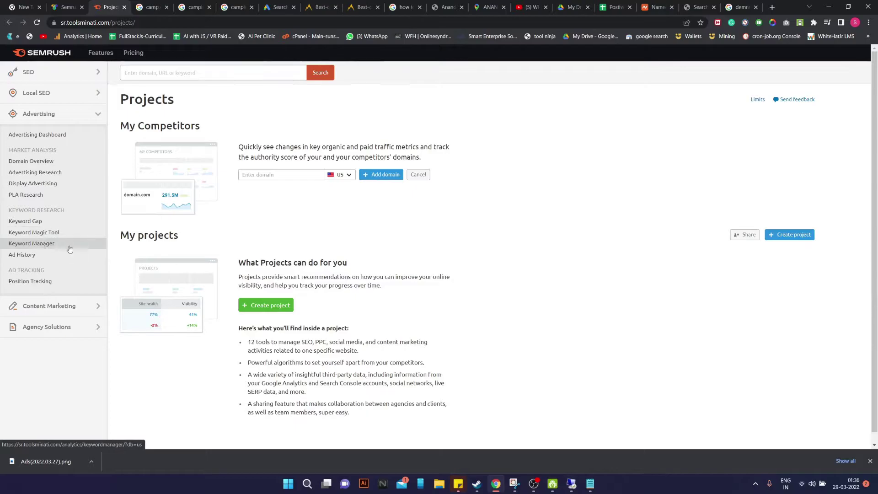
{"action": "left_click", "coordinate": [40, 257]}
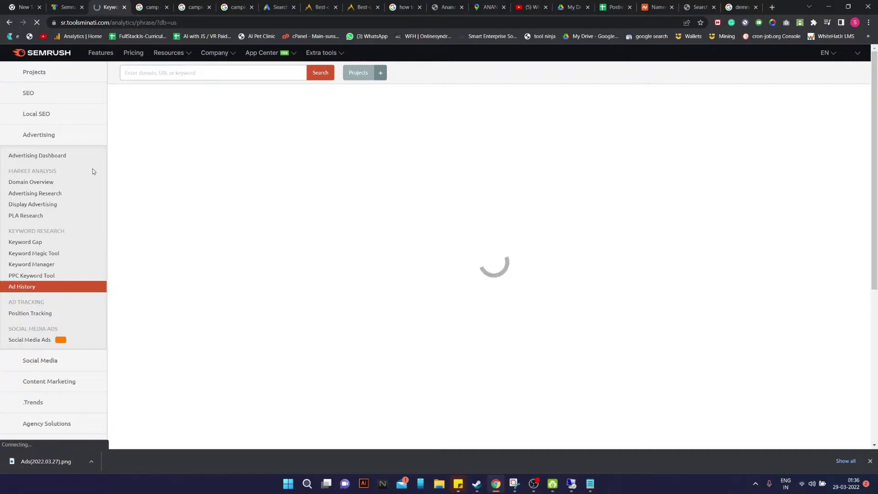
{"action": "left_click", "coordinate": [196, 73]}
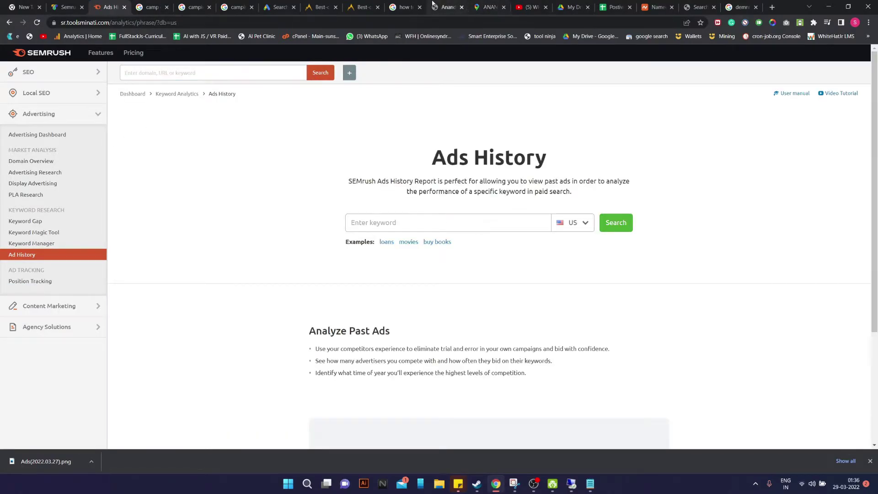
Bring up the Anand Homeo Clinic website, scrolled to the top
{"action": "left_click", "coordinate": [443, 7]}
{"action": "scroll", "coordinate": [291, 194], "scroll_direction": "up", "scroll_amount": 15}
{"action": "scroll", "coordinate": [296, 184], "scroll_direction": "up", "scroll_amount": 1}
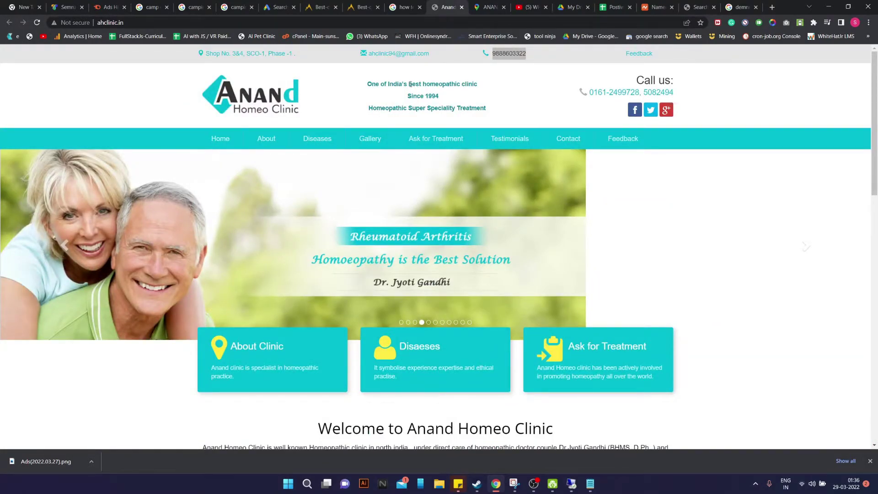
Copy 'homeopathic clinic' from the clinic website's header tagline and leave the site
{"action": "left_click_drag", "start_coordinate": [424, 84], "coordinate": [478, 84]}
{"action": "key", "text": "ctrl+c"}
{"action": "left_click", "coordinate": [271, 5]}
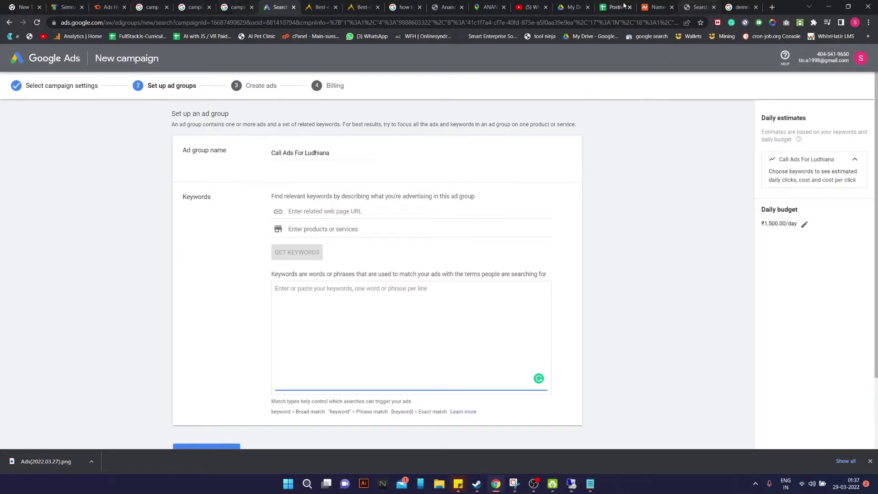
{"action": "key", "text": "ctrl+9"}
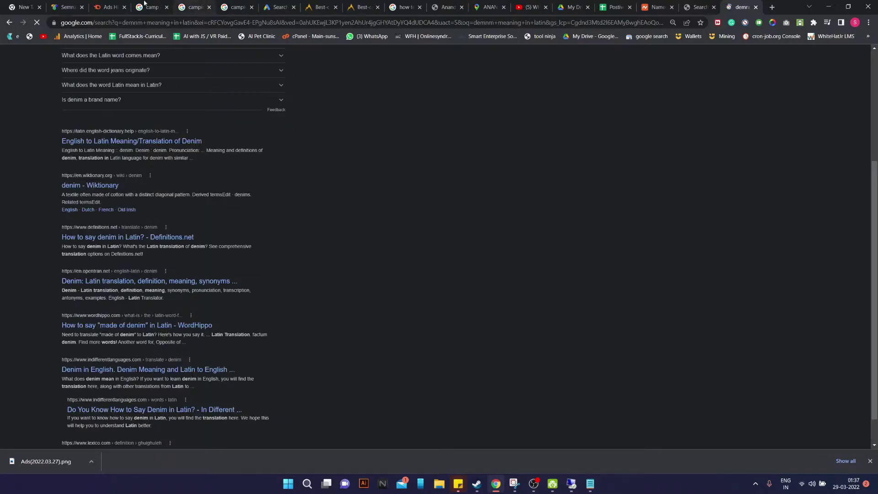
Paste 'homeopathic clinic' into the Ads History keyword box and browse the country list
{"action": "left_click", "coordinate": [110, 7]}
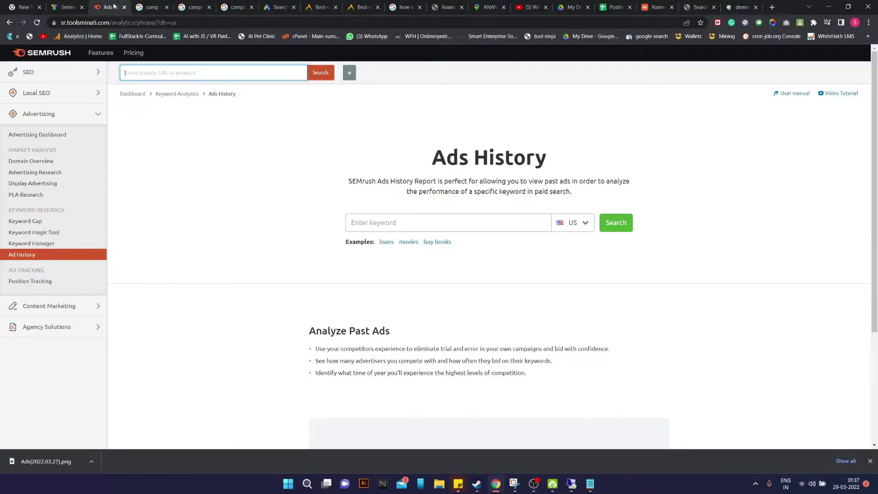
{"action": "left_click", "coordinate": [380, 226]}
{"action": "key", "text": "ctrl+v"}
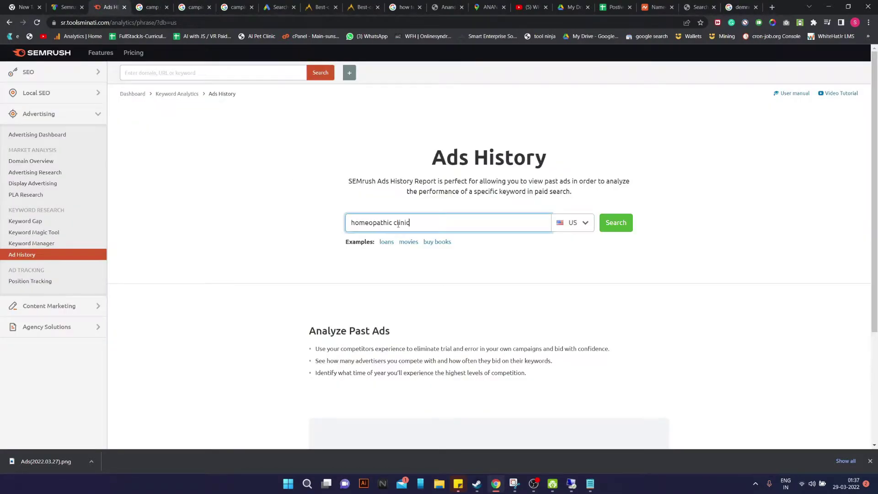
{"action": "left_click", "coordinate": [581, 224]}
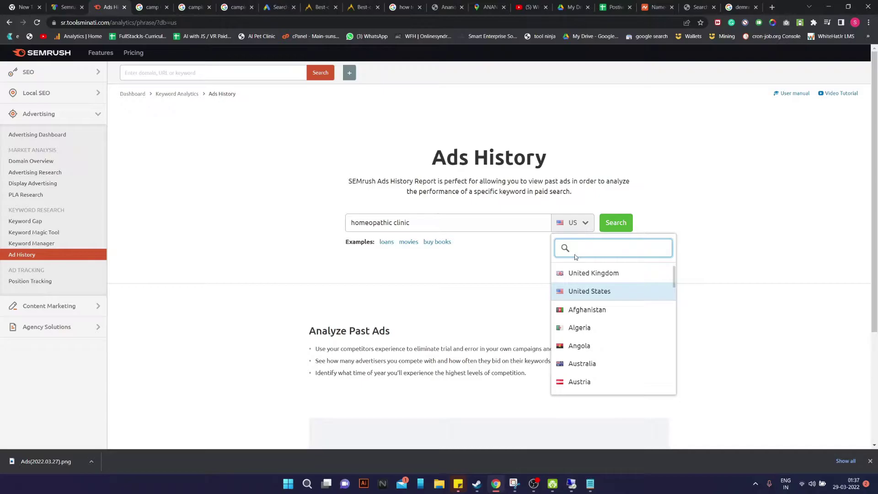
{"action": "type", "text": "india"}
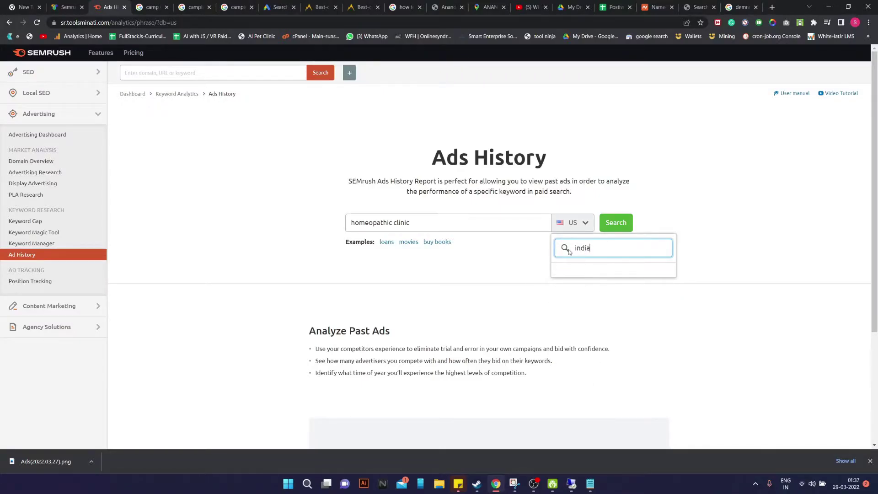
{"action": "key", "text": "BackSpace"}
{"action": "key", "text": "BackSpace"}
{"action": "key", "text": "BackSpace"}
{"action": "type", "text": "i"}
{"action": "scroll", "coordinate": [608, 317], "scroll_direction": "down", "scroll_amount": 4}
{"action": "scroll", "coordinate": [608, 321], "scroll_direction": "down", "scroll_amount": 15}
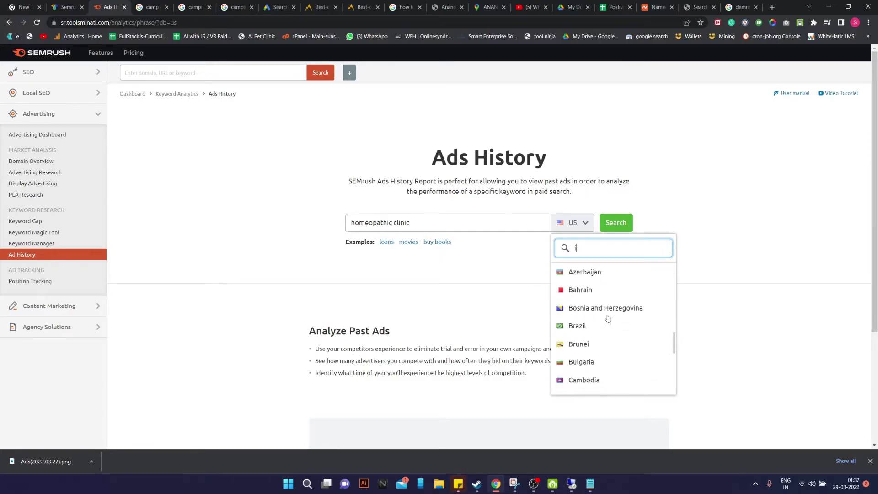
{"action": "scroll", "coordinate": [608, 325], "scroll_direction": "down", "scroll_amount": 2}
{"action": "scroll", "coordinate": [608, 325], "scroll_direction": "up", "scroll_amount": 20}
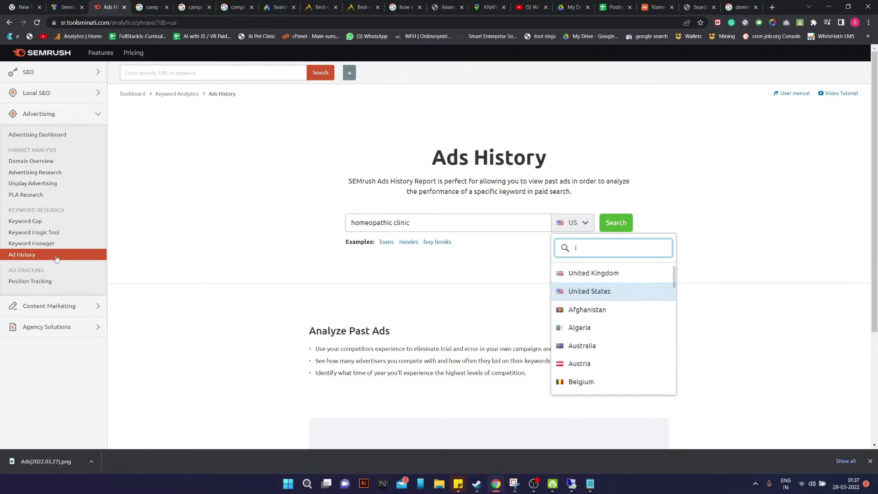
Open Keyword Overview and paste 'homeopathic clinic' into its search bar
{"action": "left_click", "coordinate": [50, 165]}
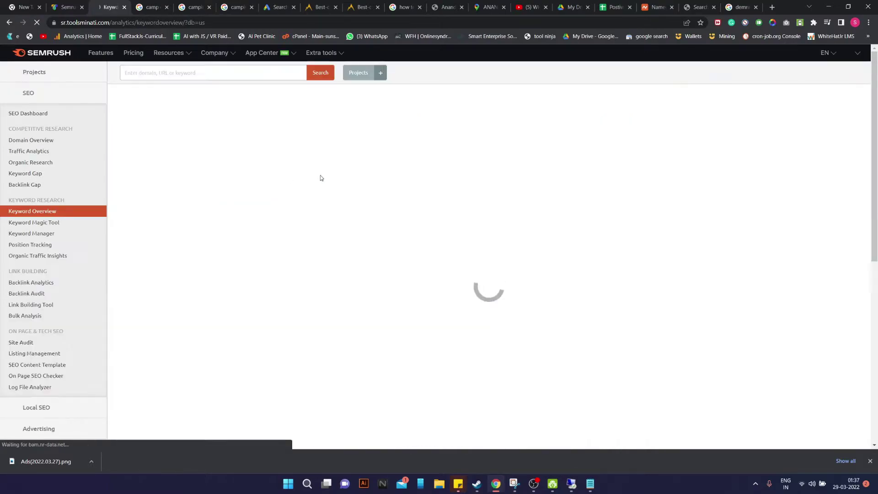
{"action": "left_click", "coordinate": [163, 75]}
{"action": "type", "text": "homeopathic clinic in"}
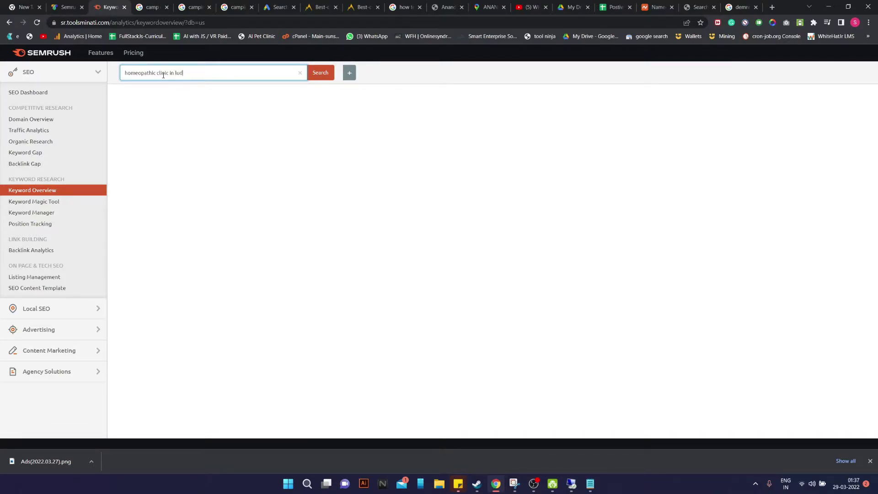
Clear the keywords box and enter 'homeopathic clinic in lud…' as the keyword
{"action": "type", "text": "hi"}
{"action": "key", "text": "ctrl+a"}
{"action": "key", "text": "BackSpace"}
{"action": "key", "text": "ctrl+v"}
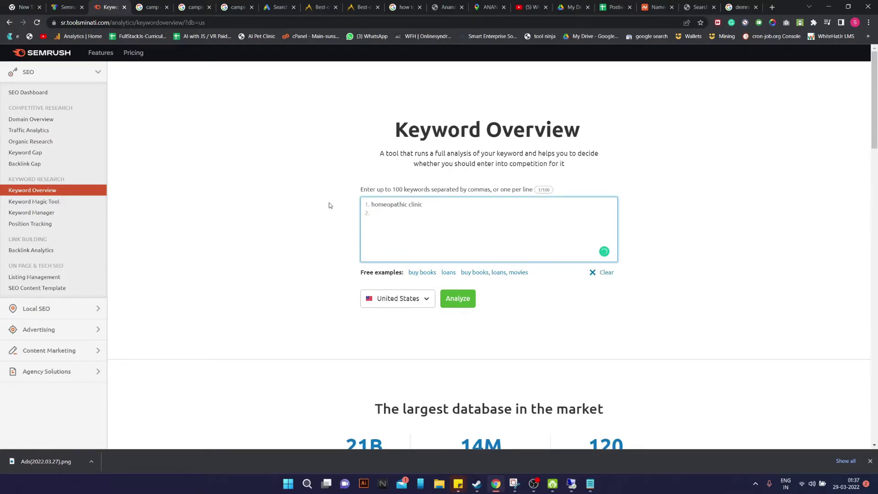
{"action": "type", "text": "in ludhiana"}
Choose India as the database and analyse 'homeopathic clinic in ludhiana'
{"action": "left_click", "coordinate": [396, 297]}
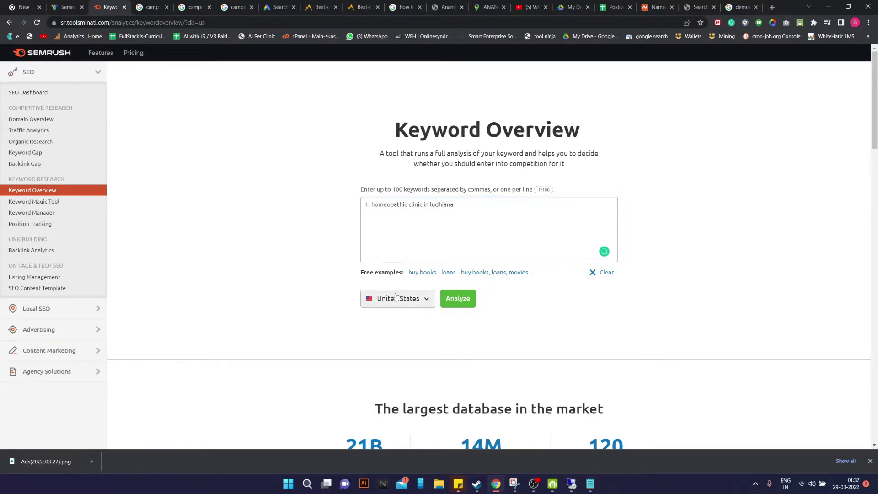
{"action": "left_click", "coordinate": [396, 296]}
{"action": "type", "text": "ini"}
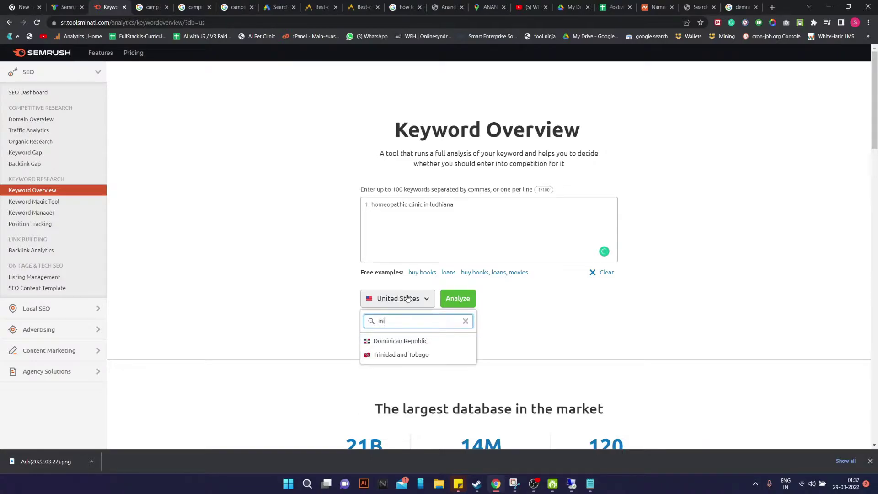
{"action": "key", "text": "BackSpace"}
{"action": "type", "text": "d"}
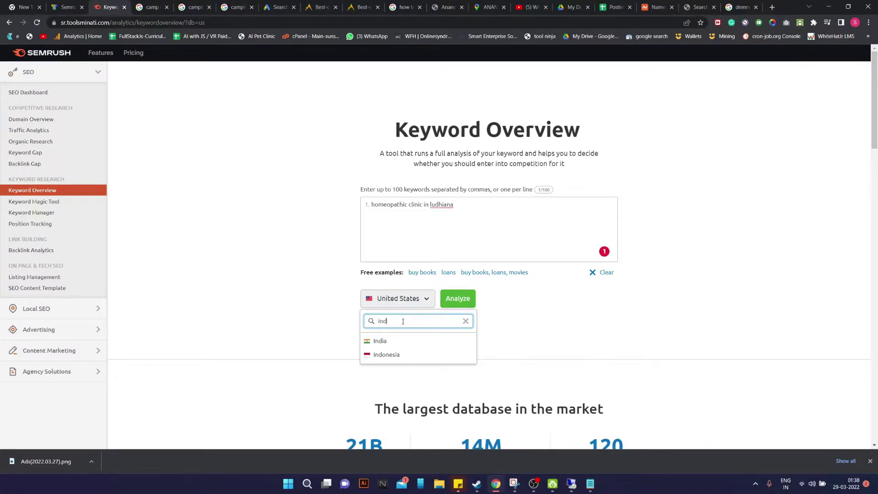
{"action": "left_click", "coordinate": [380, 341]}
{"action": "mouse_move", "coordinate": [435, 206]}
{"action": "left_click", "coordinate": [446, 227]}
{"action": "key", "text": "BackSpace"}
{"action": "key", "text": "BackSpace"}
{"action": "key", "text": "BackSpace"}
{"action": "key", "text": "BackSpace"}
{"action": "key", "text": "BackSpace"}
{"action": "key", "text": "BackSpace"}
{"action": "key", "text": "BackSpace"}
{"action": "key", "text": "BackSpace"}
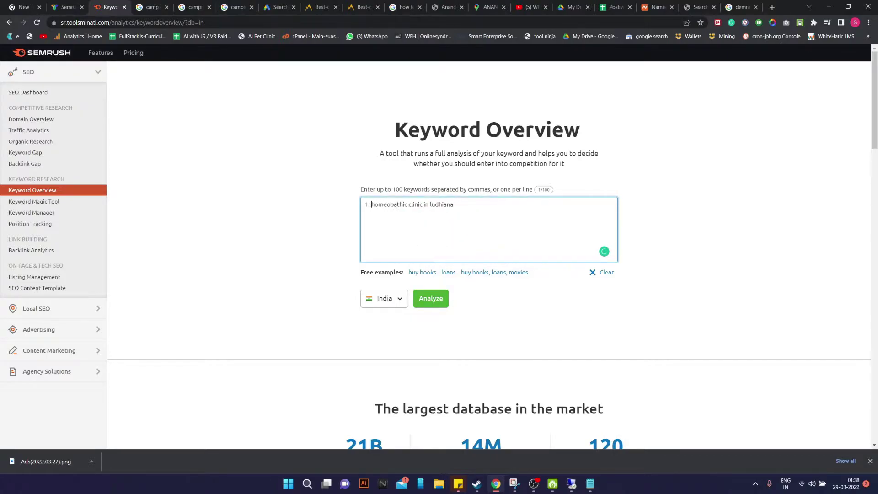
{"action": "left_click", "coordinate": [431, 298]}
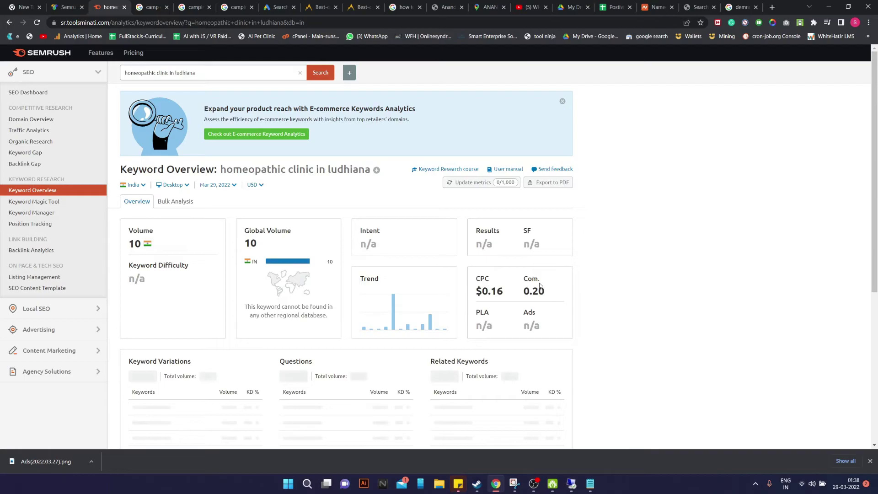
Copy 'best homeopathic clinic in ludhiana' from Semrush into the Google Ads keywords box
{"action": "scroll", "coordinate": [505, 221], "scroll_direction": "down", "scroll_amount": 3}
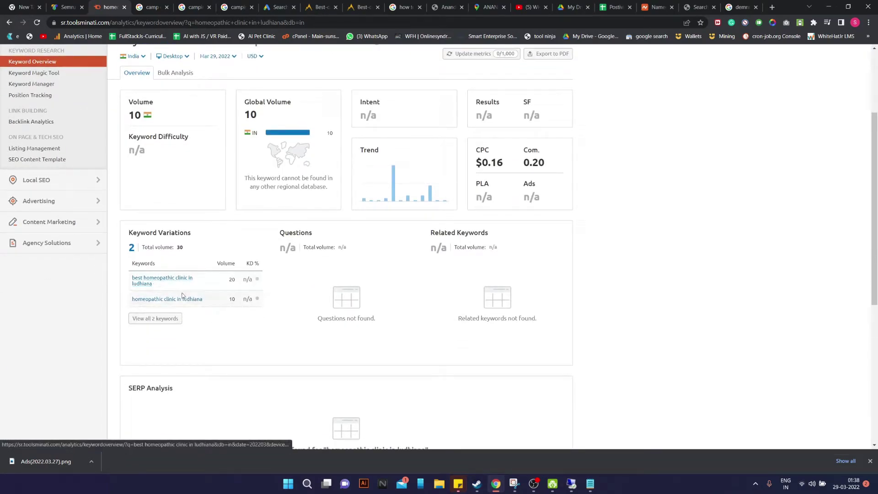
{"action": "left_click_drag", "start_coordinate": [197, 286], "coordinate": [130, 282]}
{"action": "key", "text": "ctrl+c"}
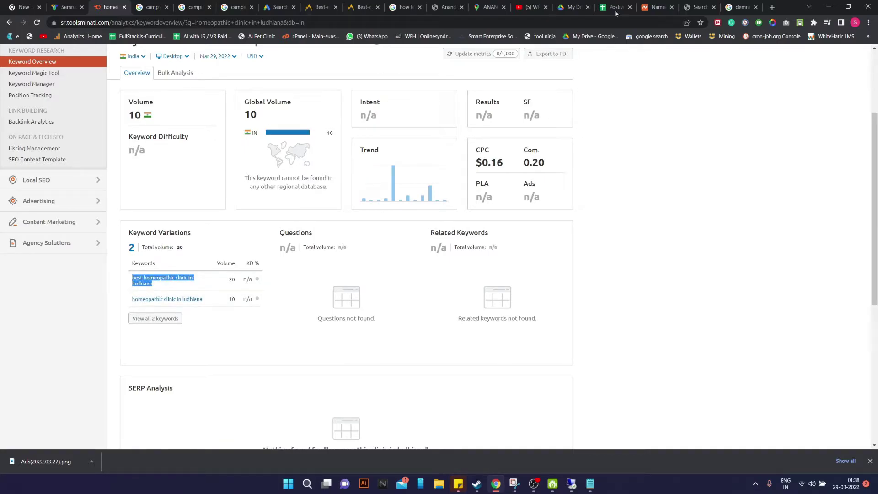
{"action": "left_click", "coordinate": [278, 7]}
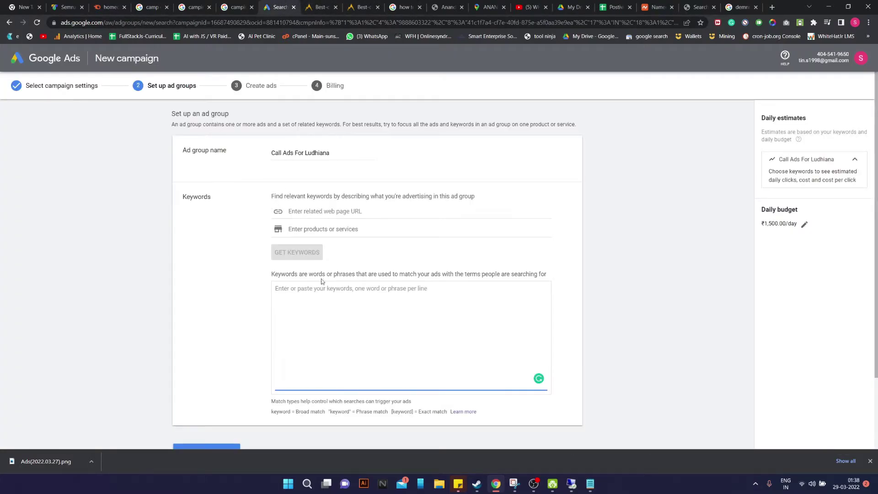
{"action": "key", "text": "ctrl+v"}
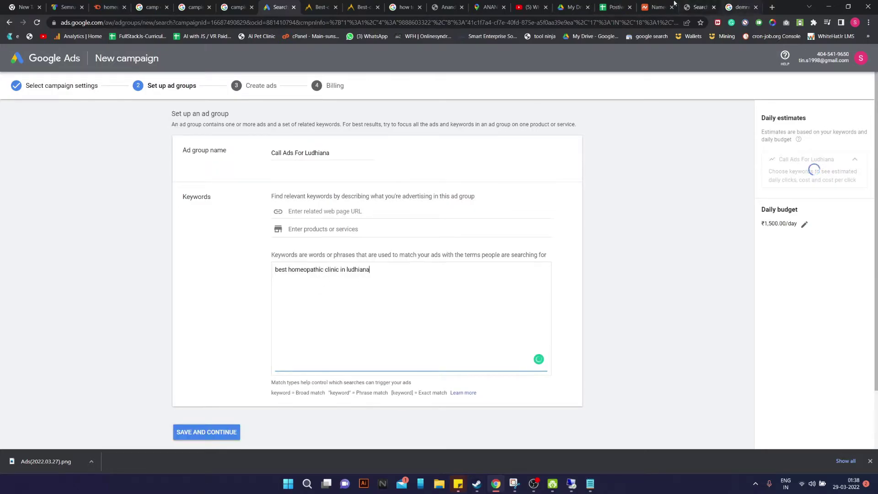
Add 'homeopathic clinic in ludhiana' from Semrush as the second ad group keyword
{"action": "left_click", "coordinate": [109, 7]}
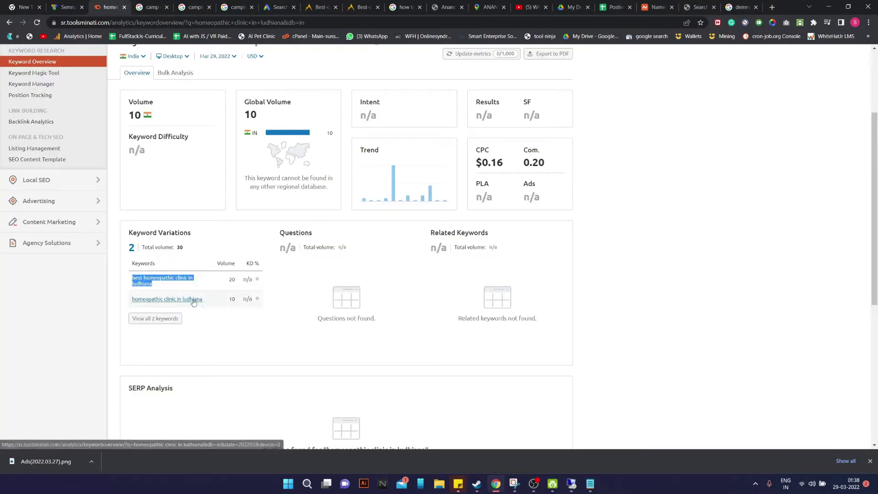
{"action": "left_click_drag", "start_coordinate": [211, 301], "coordinate": [132, 300]}
{"action": "key", "text": "ctrl+c"}
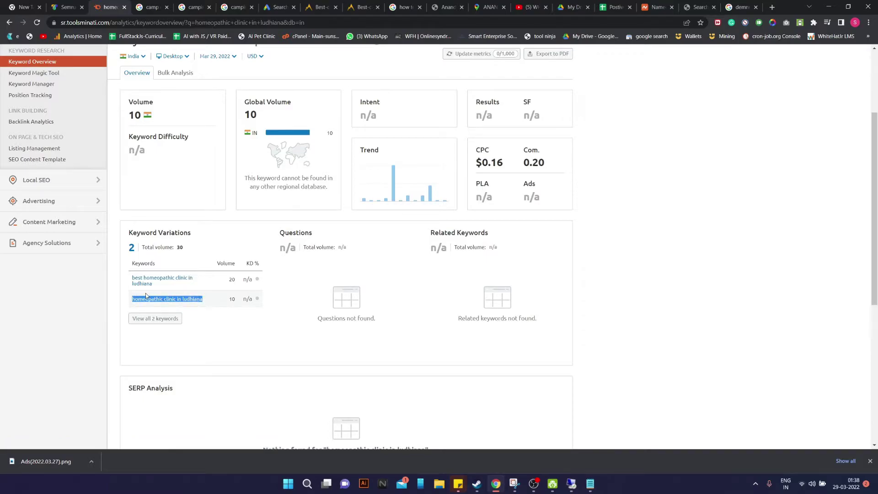
{"action": "left_click", "coordinate": [67, 7]}
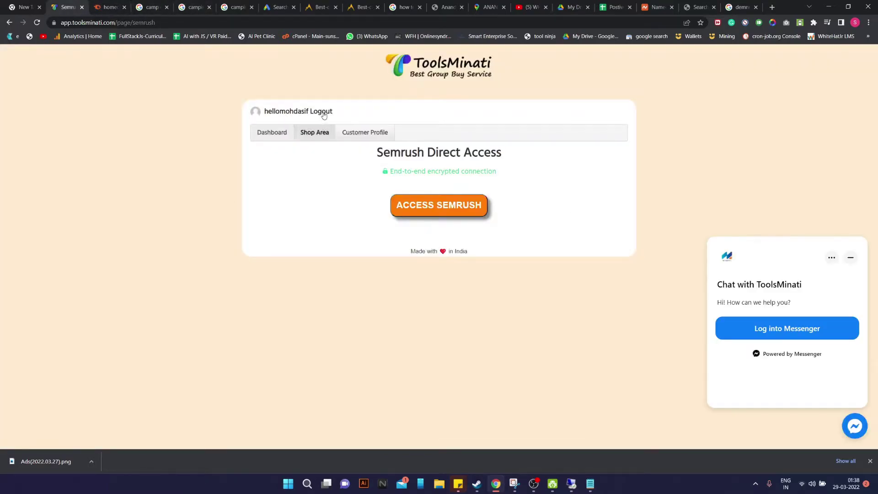
{"action": "left_click", "coordinate": [489, 7]}
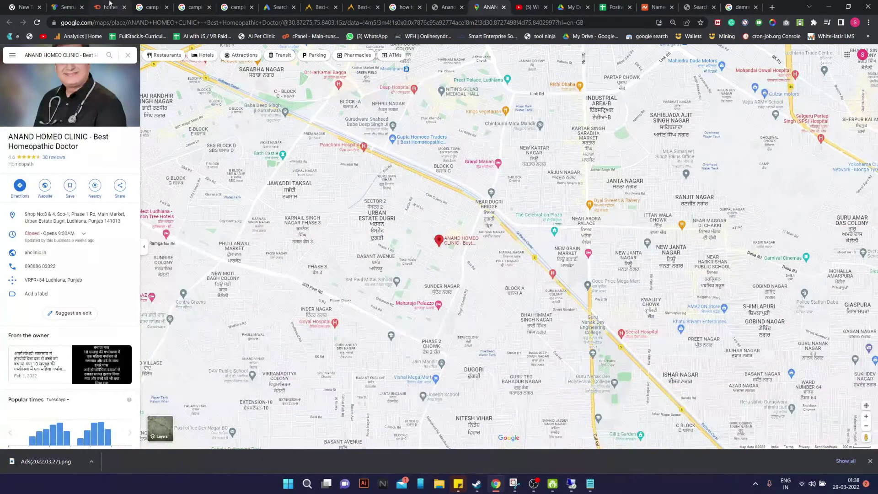
{"action": "left_click", "coordinate": [109, 6]}
{"action": "left_click", "coordinate": [277, 7]}
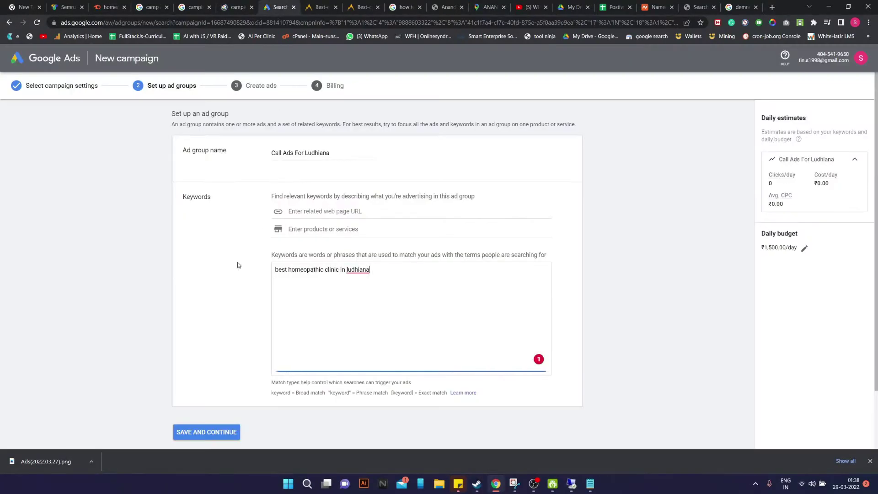
{"action": "key", "text": "ctrl+v"}
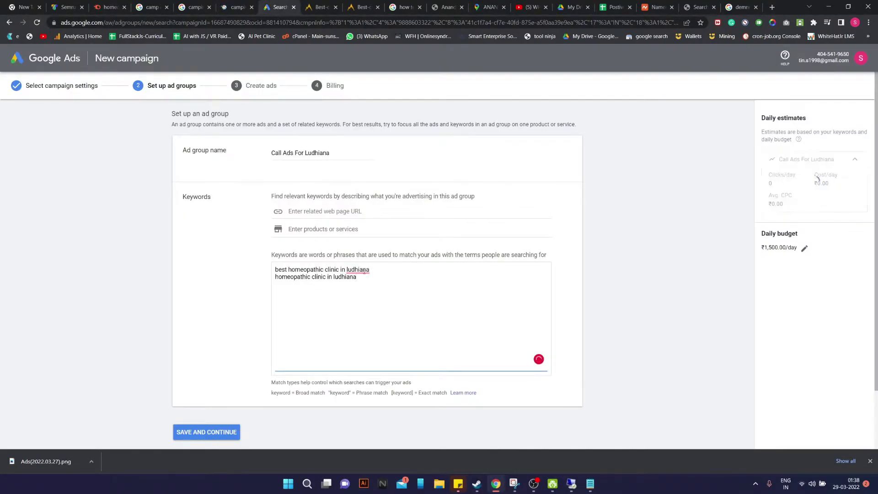
Capitalise Ludhiana in both keywords and return to the Semrush keyword overview
{"action": "mouse_move", "coordinate": [359, 271]}
{"action": "left_click", "coordinate": [374, 283]}
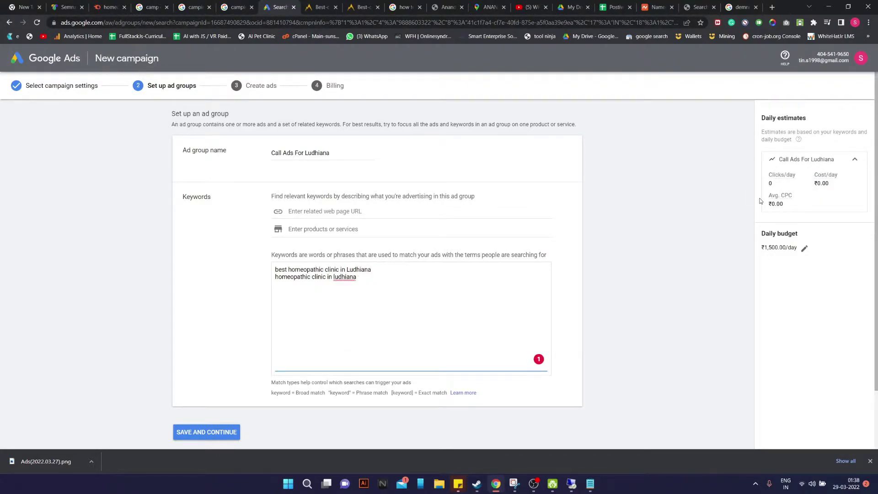
{"action": "mouse_move", "coordinate": [342, 283]}
{"action": "left_click", "coordinate": [352, 299]}
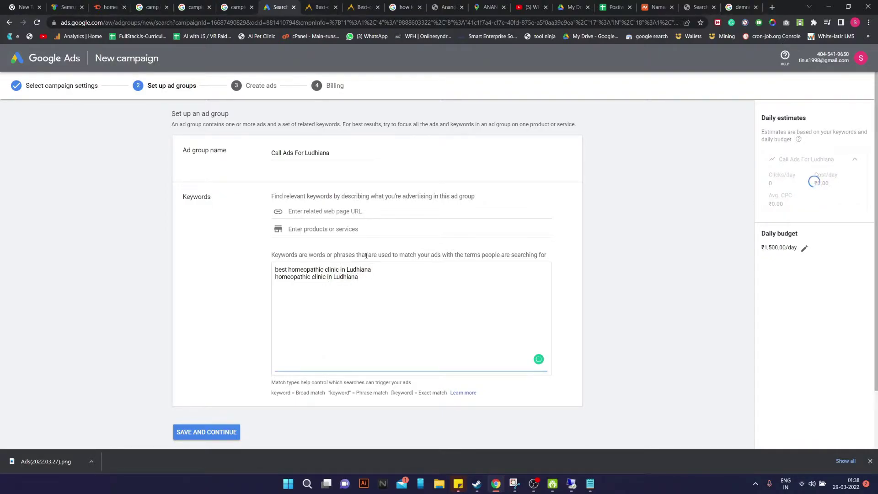
{"action": "left_click", "coordinate": [92, 3]}
{"action": "scroll", "coordinate": [199, 97], "scroll_direction": "up", "scroll_amount": 3}
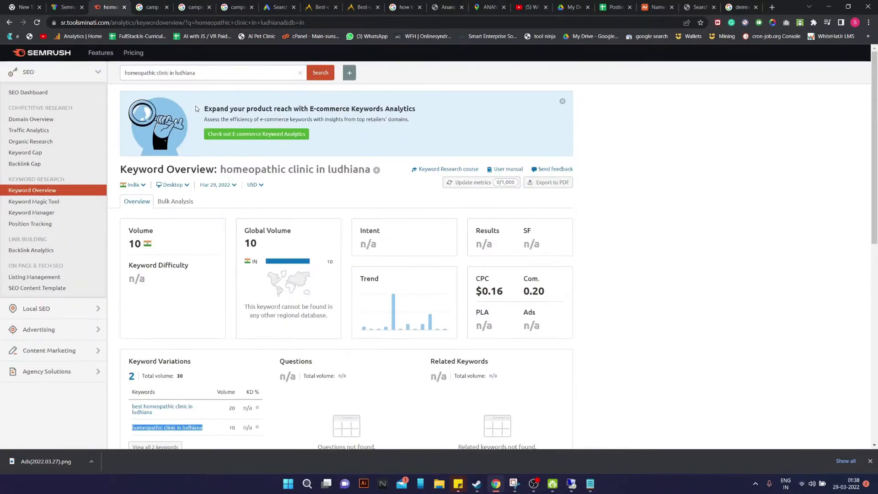
Shorten the Semrush query to 'homeopathic clinic' and run the search
{"action": "left_click_drag", "start_coordinate": [196, 73], "coordinate": [170, 74]}
{"action": "key", "text": "BackSpace"}
{"action": "key", "text": "Return"}
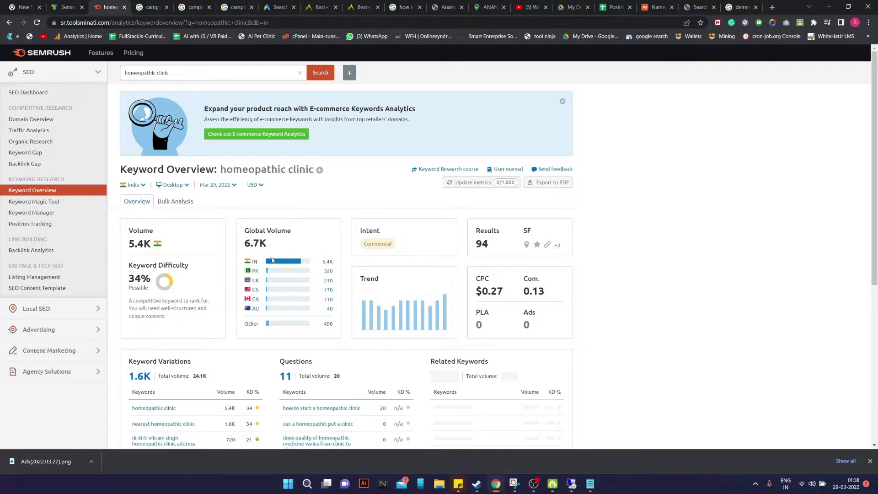
{"action": "scroll", "coordinate": [276, 270], "scroll_direction": "down", "scroll_amount": 2}
{"action": "scroll", "coordinate": [269, 301], "scroll_direction": "down", "scroll_amount": 1}
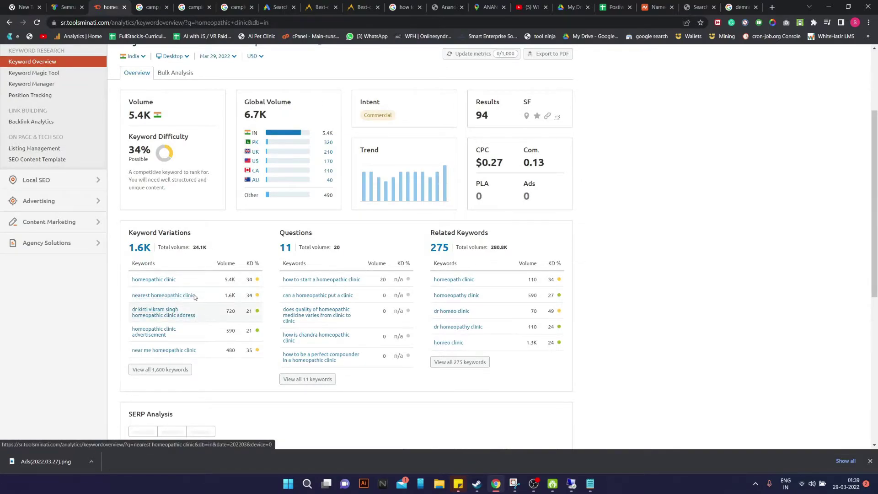
Add 'nearest homeopathic clinic' and 'homeopathic clinic' from Semrush to the ad group keywords
{"action": "left_click_drag", "start_coordinate": [130, 298], "coordinate": [216, 298]}
{"action": "key", "text": "ctrl+c"}
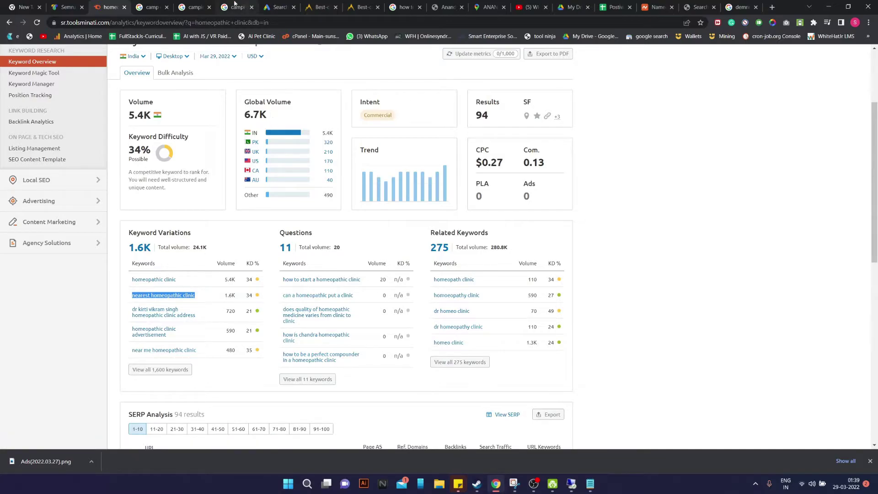
{"action": "left_click", "coordinate": [279, 7]}
{"action": "key", "text": "ctrl+v"}
{"action": "left_click", "coordinate": [110, 6]}
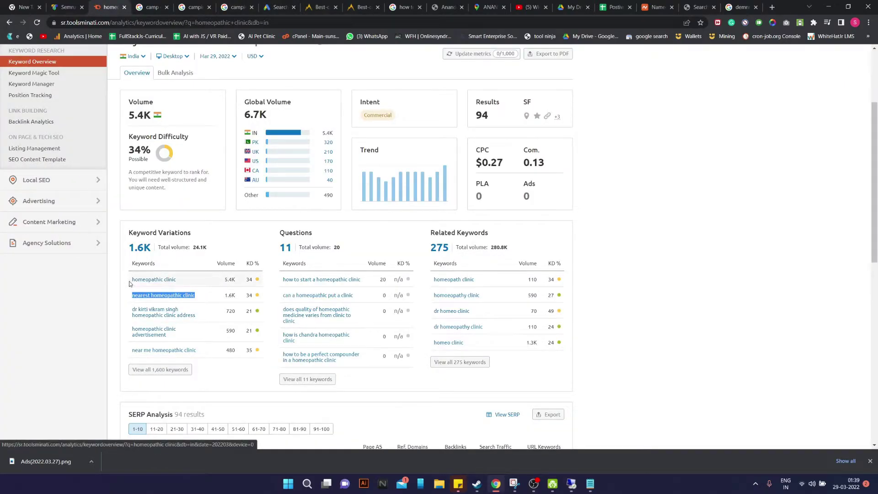
{"action": "left_click_drag", "start_coordinate": [132, 280], "coordinate": [189, 281]}
{"action": "key", "text": "ctrl+c"}
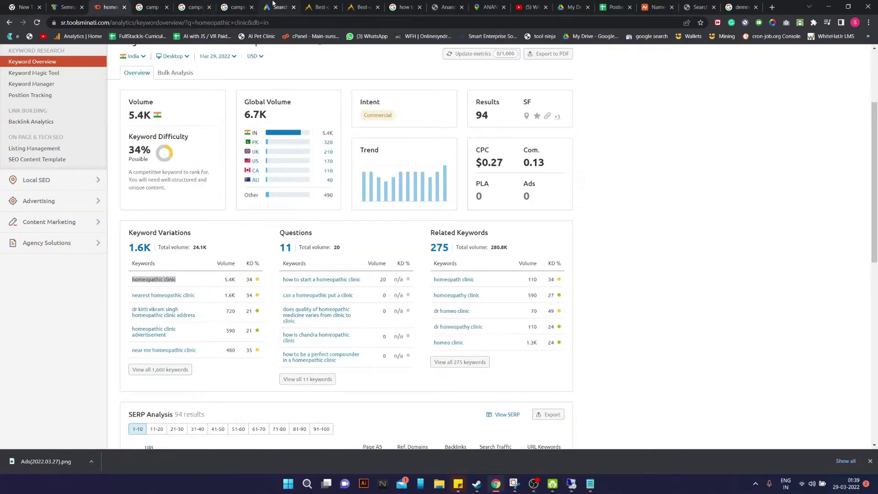
{"action": "left_click", "coordinate": [278, 7]}
{"action": "key", "text": "Return"}
{"action": "key", "text": "ctrl+v"}
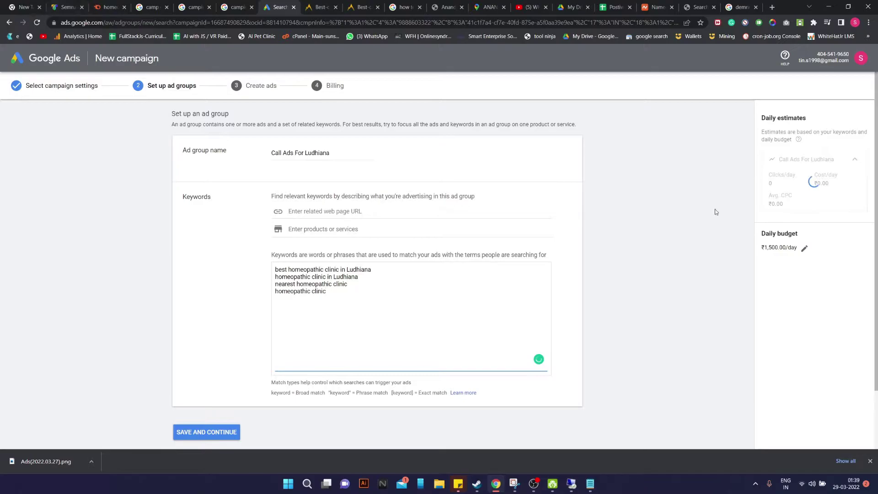
Copy 'near me homeopathic clinic' from Semrush onto a new line of the ad group keywords
{"action": "left_click_drag", "start_coordinate": [773, 206], "coordinate": [810, 208]}
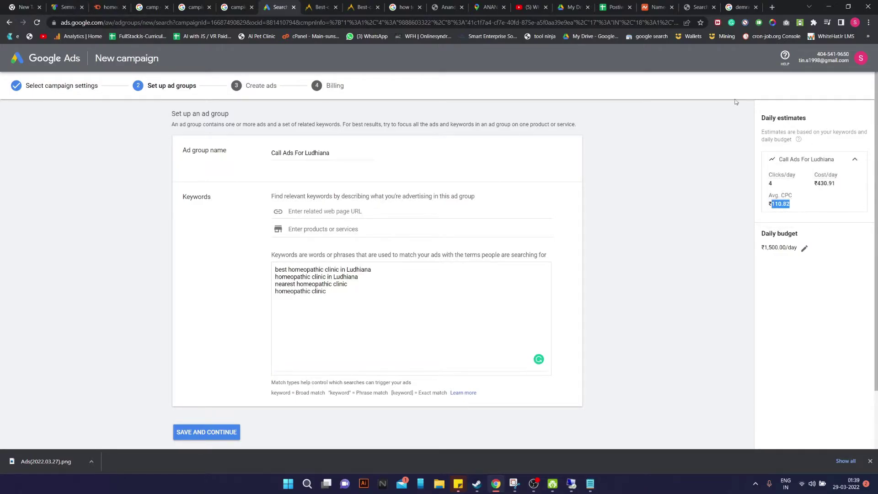
{"action": "left_click", "coordinate": [109, 6]}
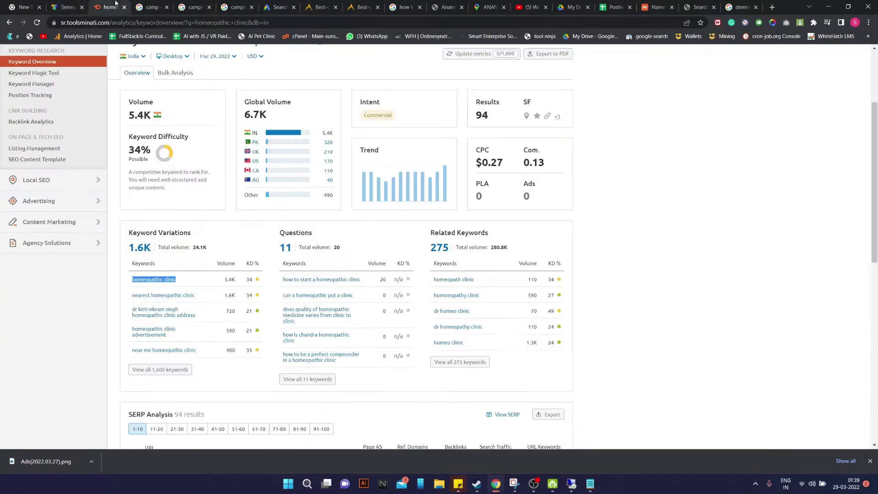
{"action": "scroll", "coordinate": [96, 369], "scroll_direction": "down", "scroll_amount": 1}
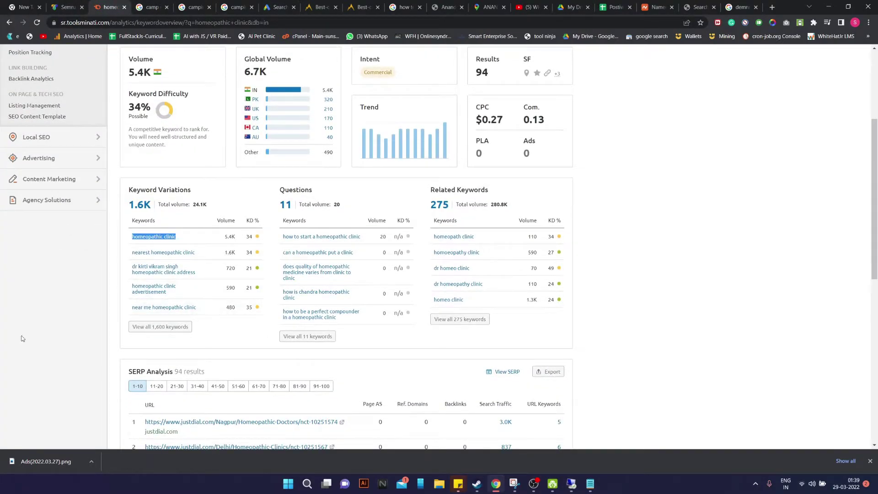
{"action": "left_click_drag", "start_coordinate": [133, 308], "coordinate": [199, 309]}
{"action": "key", "text": "ctrl+c"}
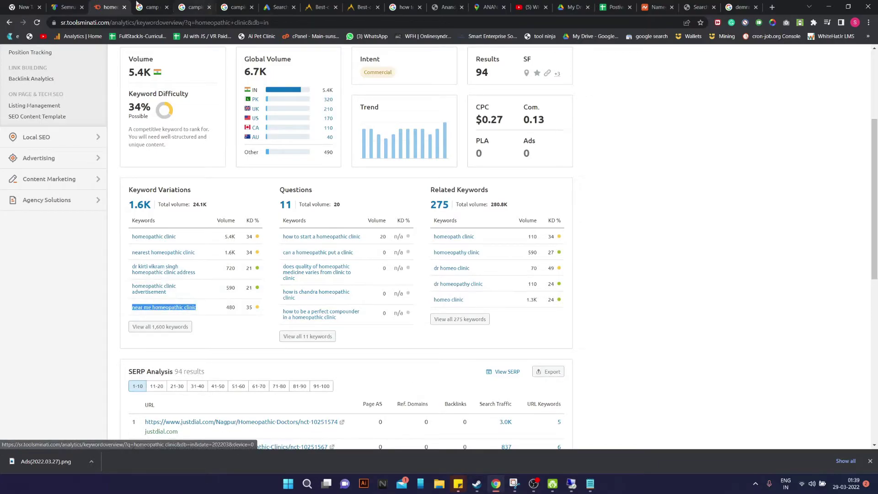
{"action": "left_click", "coordinate": [68, 7]}
{"action": "left_click", "coordinate": [287, 5]}
{"action": "left_click", "coordinate": [334, 292]}
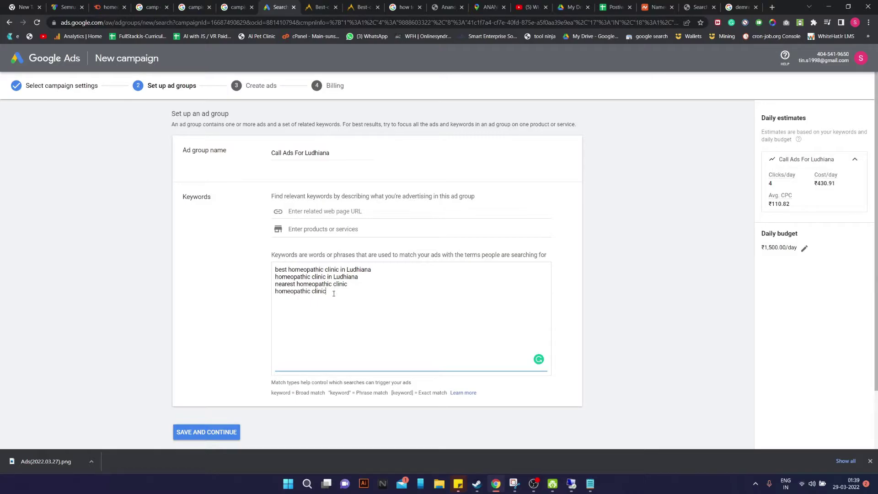
{"action": "key", "text": "Return"}
{"action": "key", "text": "ctrl+v"}
Open Semrush's full list of 'homeopathic clinic' keywords in Keyword Magic Tool
{"action": "left_click", "coordinate": [53, 5]}
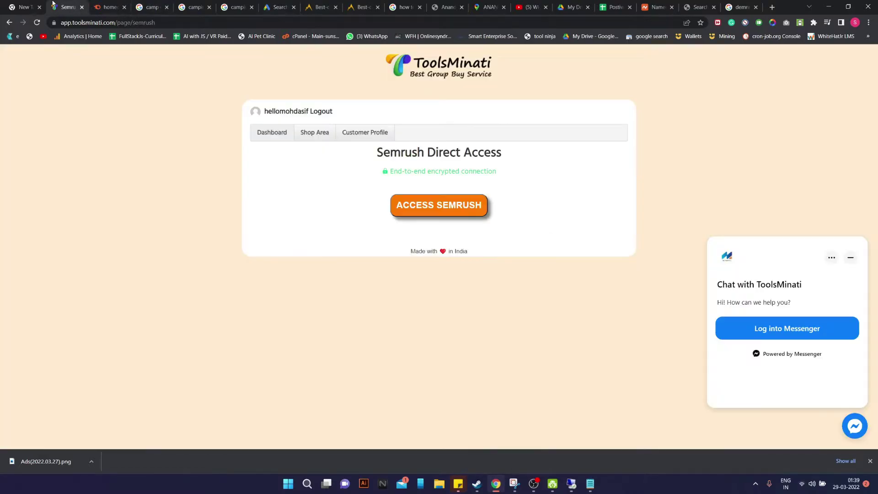
{"action": "left_click", "coordinate": [97, 3]}
{"action": "scroll", "coordinate": [216, 296], "scroll_direction": "down", "scroll_amount": 1}
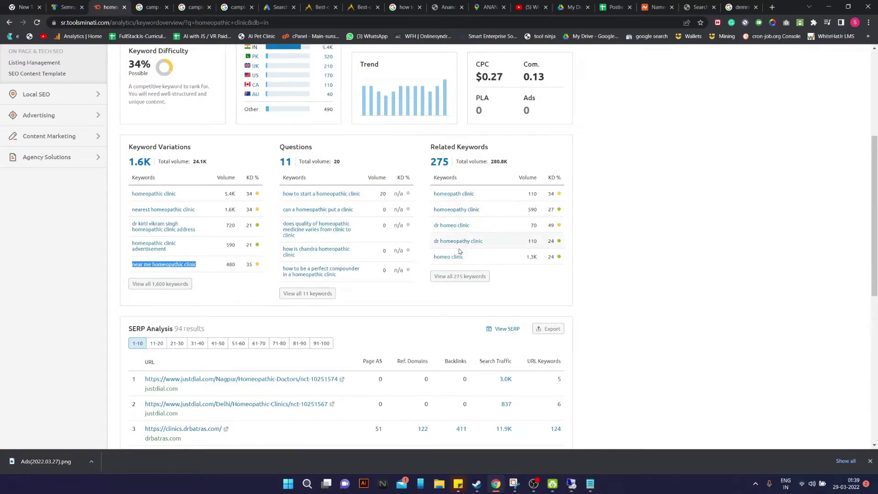
{"action": "left_click", "coordinate": [308, 273]}
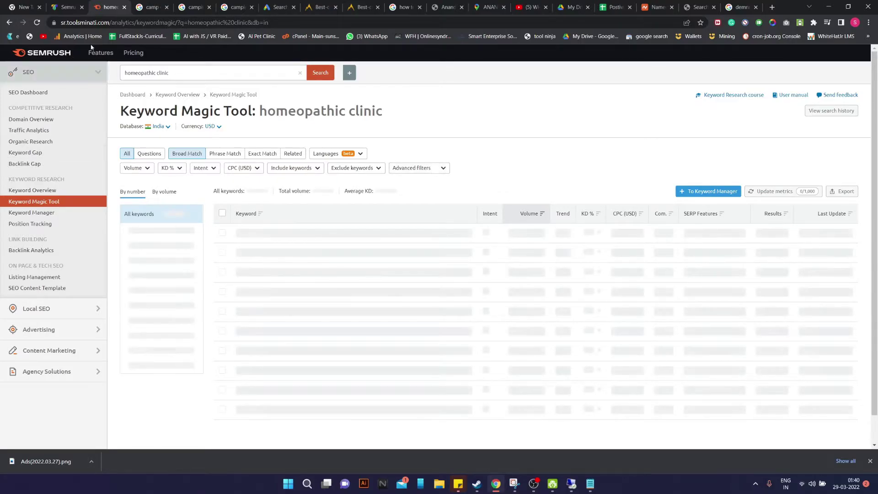
Copy 'advanced homeopathic clinic' from the Keyword Magic list into the ad group keywords
{"action": "scroll", "coordinate": [533, 201], "scroll_direction": "down", "scroll_amount": 1}
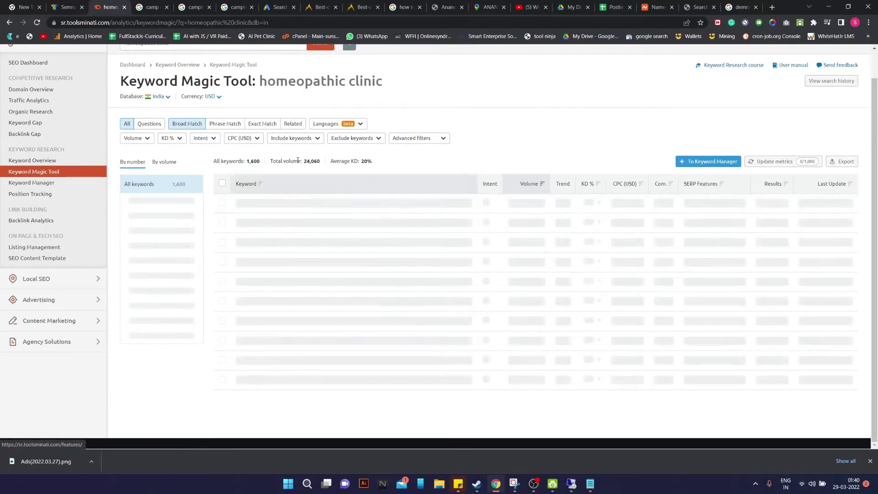
{"action": "left_click_drag", "start_coordinate": [303, 161], "coordinate": [320, 162]}
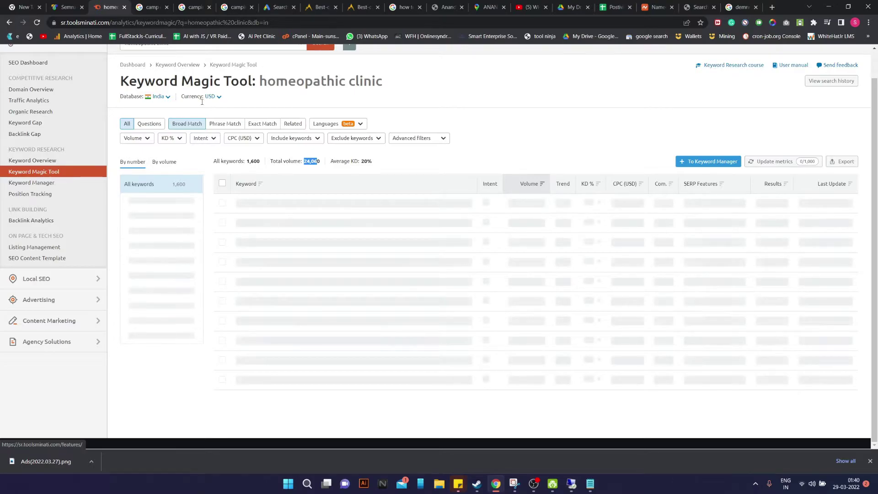
{"action": "scroll", "coordinate": [412, 183], "scroll_direction": "up", "scroll_amount": 1}
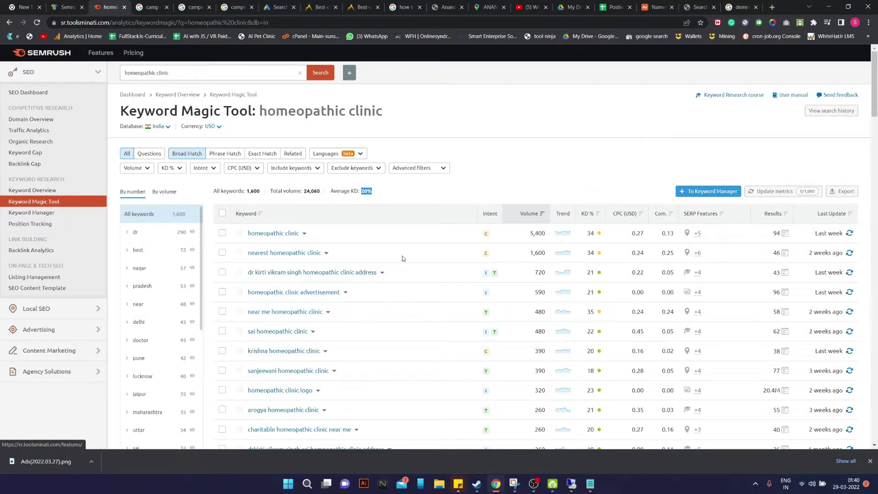
{"action": "scroll", "coordinate": [370, 316], "scroll_direction": "down", "scroll_amount": 1}
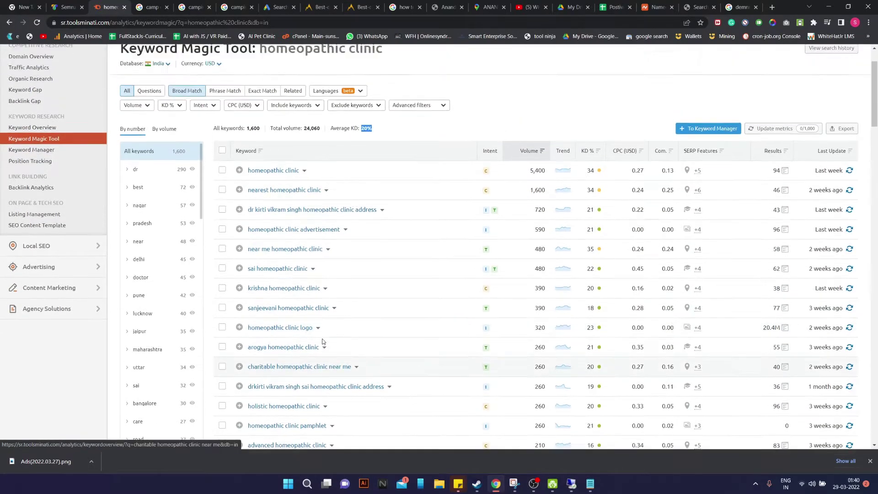
{"action": "scroll", "coordinate": [320, 327], "scroll_direction": "up", "scroll_amount": 1}
{"action": "scroll", "coordinate": [308, 330], "scroll_direction": "down", "scroll_amount": 3}
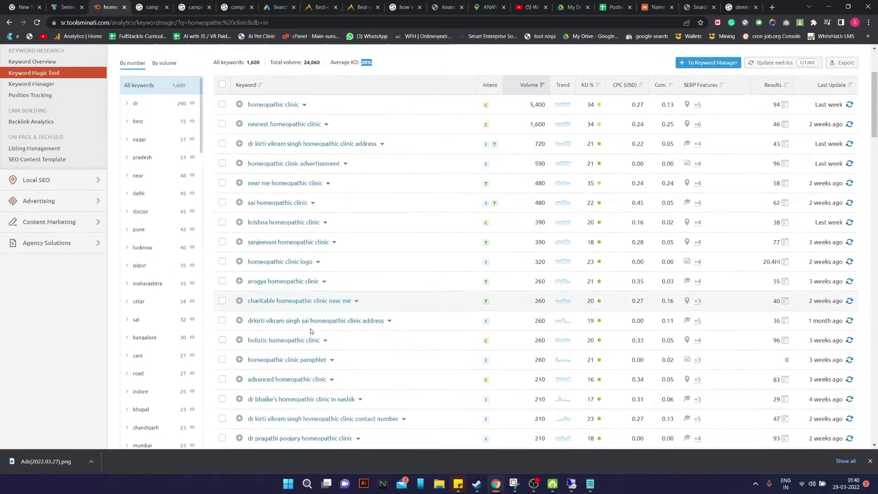
{"action": "left_click_drag", "start_coordinate": [252, 383], "coordinate": [320, 381]}
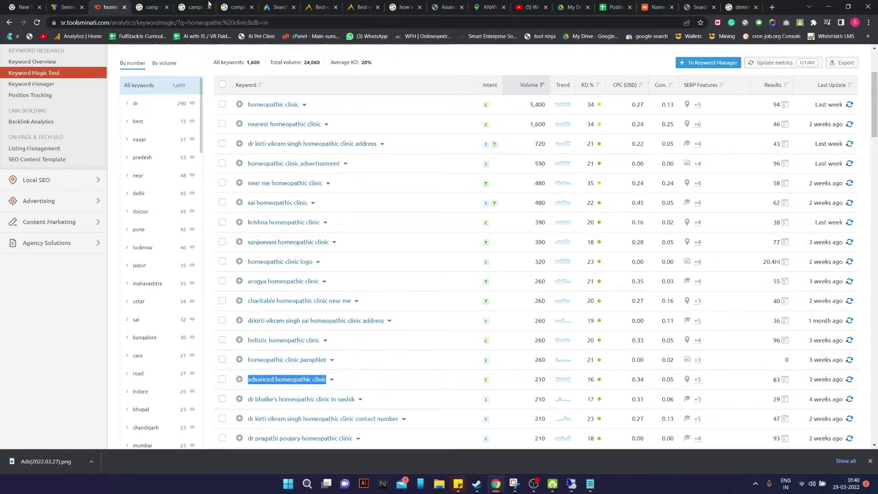
{"action": "left_click", "coordinate": [277, 7]}
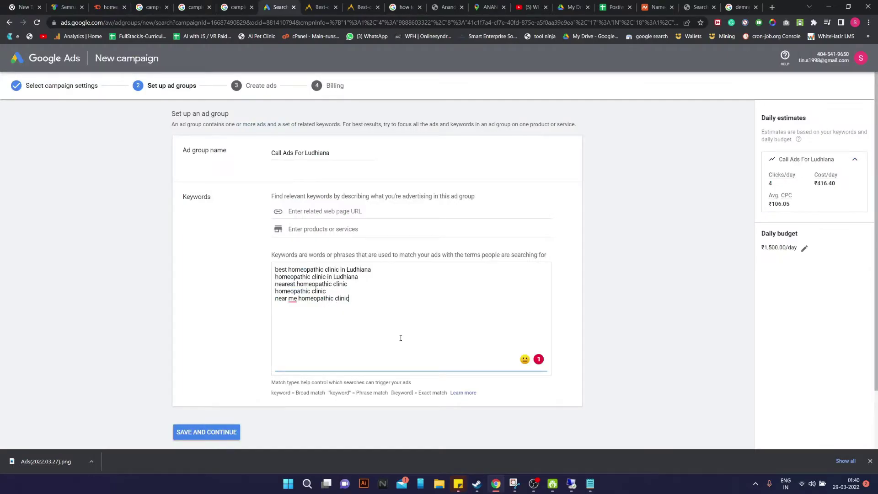
{"action": "key", "text": "Return"}
{"action": "type", "text": "advanced homeopathic clinic"}
Browse further down the homeopathic clinic keyword ideas before returning to Google Ads
{"action": "left_click", "coordinate": [115, 3]}
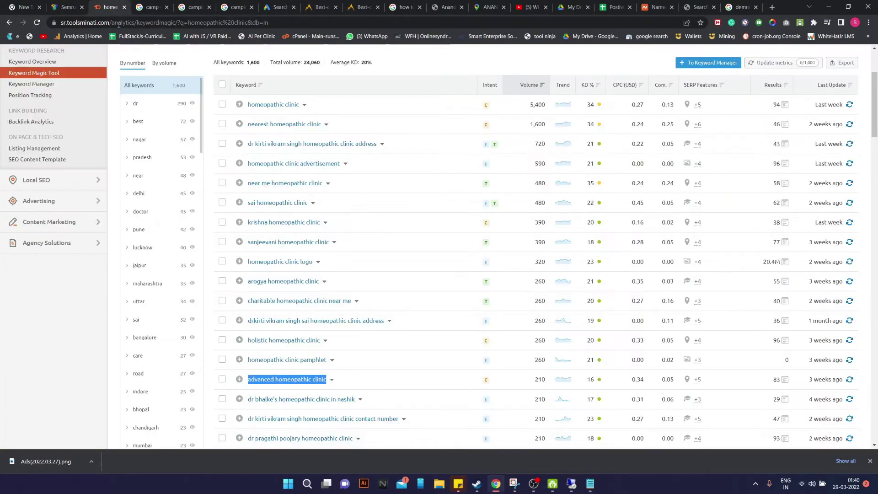
{"action": "scroll", "coordinate": [353, 369], "scroll_direction": "down", "scroll_amount": 2}
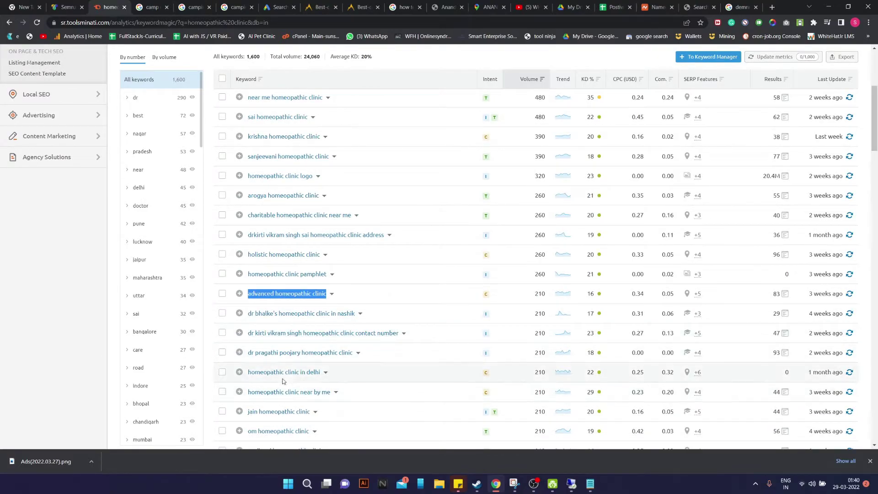
{"action": "scroll", "coordinate": [324, 398], "scroll_direction": "down", "scroll_amount": 2}
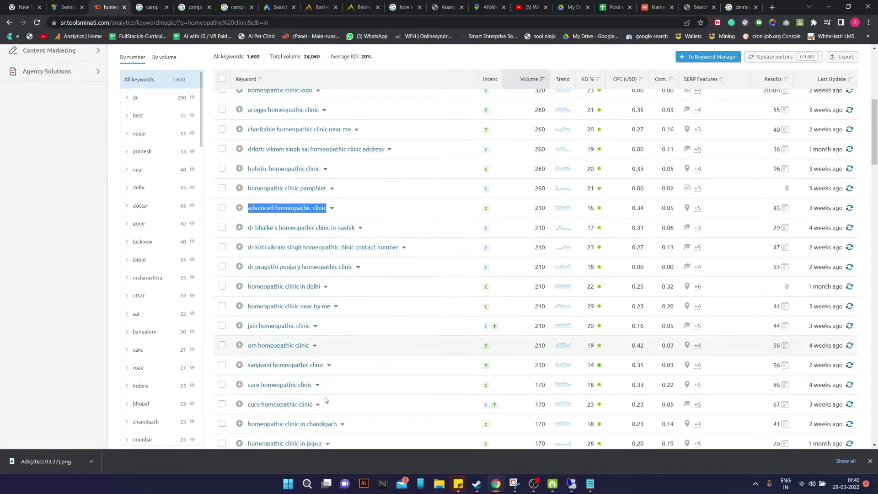
{"action": "scroll", "coordinate": [320, 397], "scroll_direction": "down", "scroll_amount": 2}
{"action": "scroll", "coordinate": [315, 394], "scroll_direction": "down", "scroll_amount": 5}
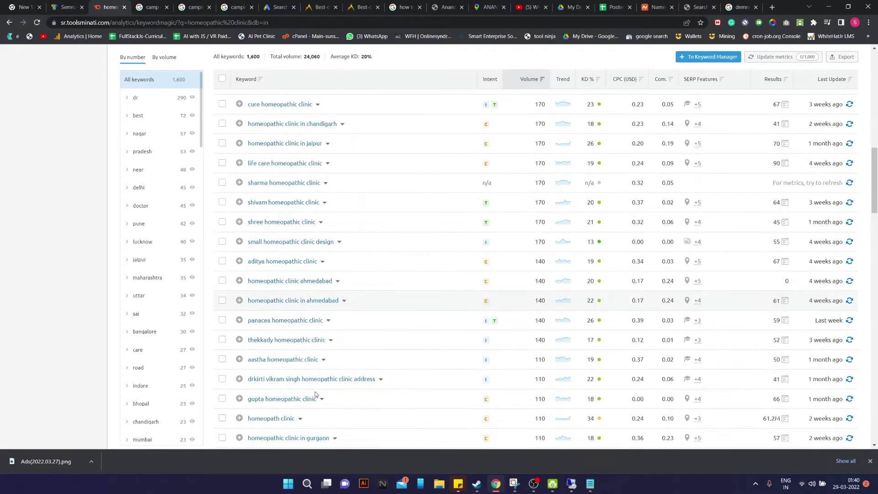
{"action": "scroll", "coordinate": [313, 392], "scroll_direction": "down", "scroll_amount": 1}
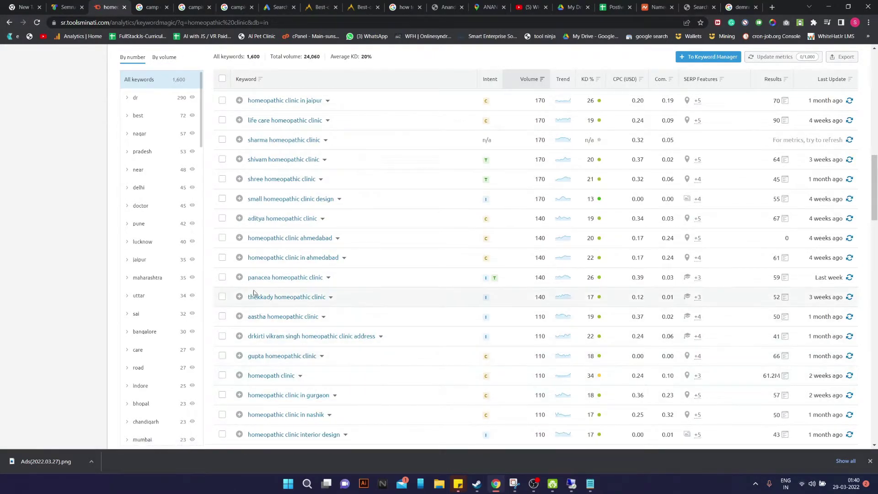
{"action": "scroll", "coordinate": [494, 298], "scroll_direction": "up", "scroll_amount": 10}
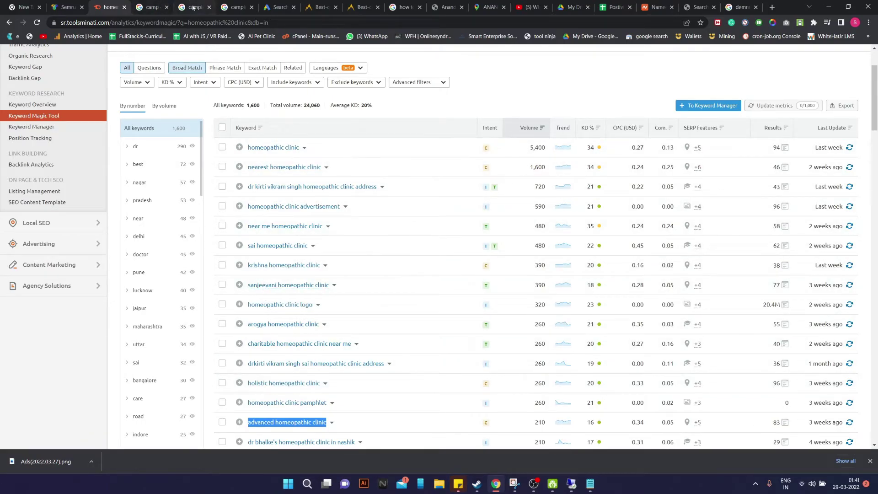
{"action": "left_click", "coordinate": [278, 7]}
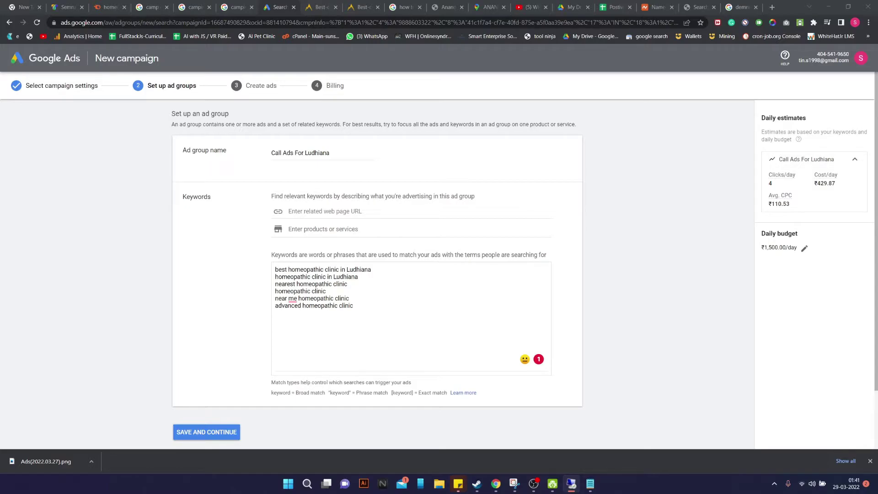
Undo Grammarly's edit so the keyword reads 'near me homeopathic clinic'
{"action": "left_click", "coordinate": [293, 299]}
{"action": "left_click", "coordinate": [295, 318]}
{"action": "key", "text": "BackSpace"}
{"action": "type", "text": "e"}
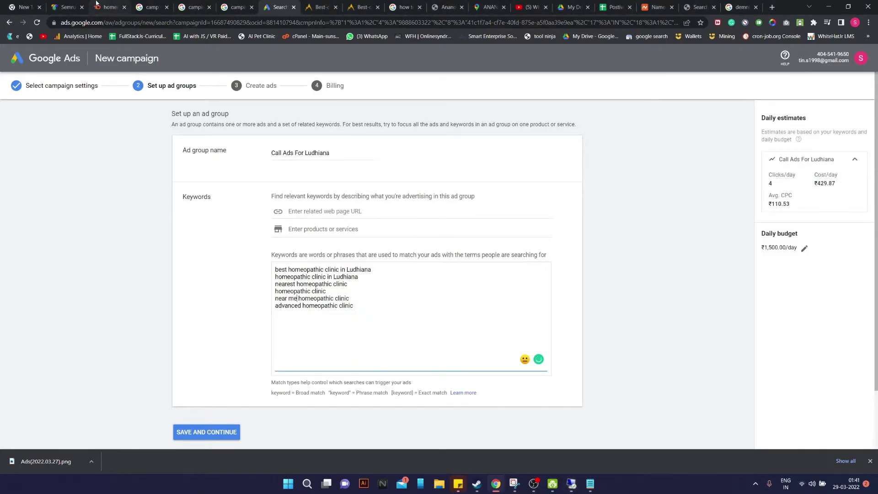
Extend the Keyword Magic Tool query with 'in punjab'
{"action": "left_click", "coordinate": [108, 7]}
{"action": "scroll", "coordinate": [178, 137], "scroll_direction": "up", "scroll_amount": 2}
{"action": "left_click", "coordinate": [177, 72]}
{"action": "type", "text": "in punja"}
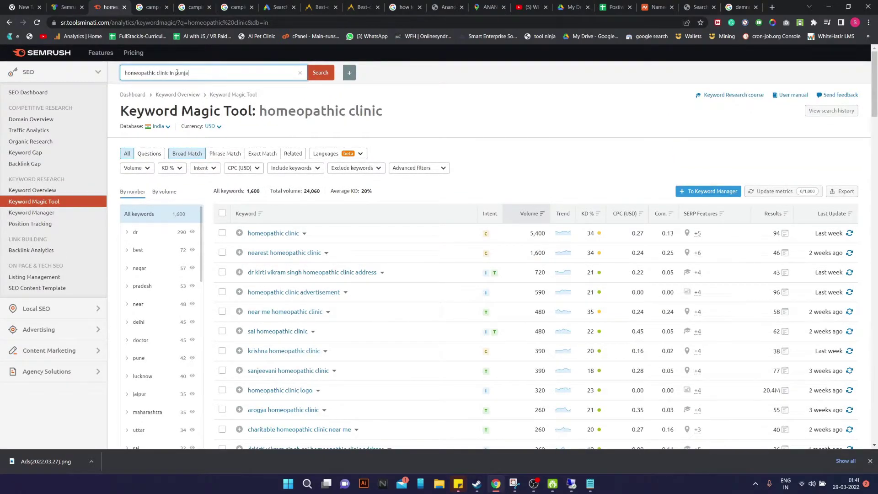
{"action": "type", "text": "b"}
Search 'homeopathic clinic in punjab', then refine to 'homeopathic clinic punjab' and review its 13 variations
{"action": "left_click", "coordinate": [326, 78]}
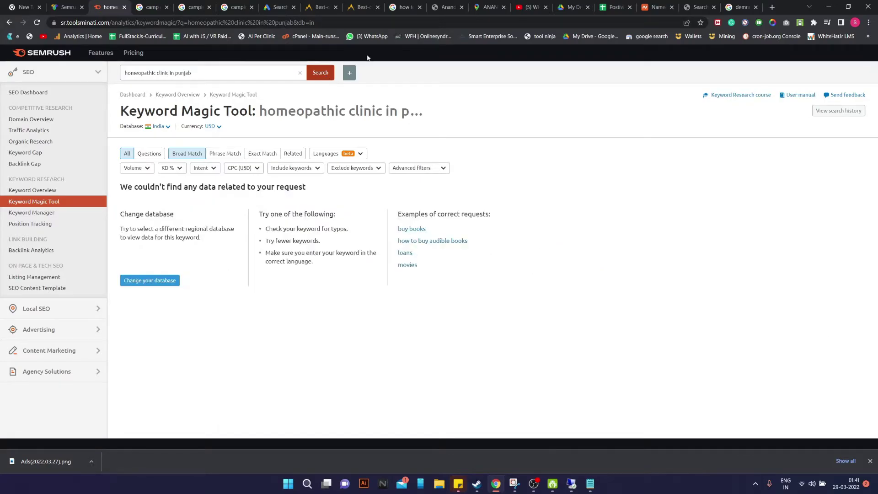
{"action": "left_click", "coordinate": [45, 192]}
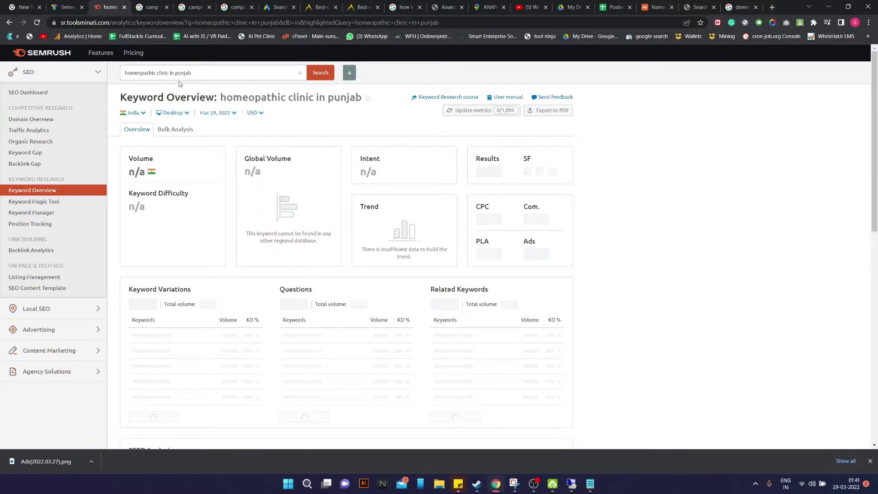
{"action": "left_click", "coordinate": [174, 74]}
{"action": "key", "text": "BackSpace"}
{"action": "key", "text": "BackSpace"}
{"action": "key", "text": "Return"}
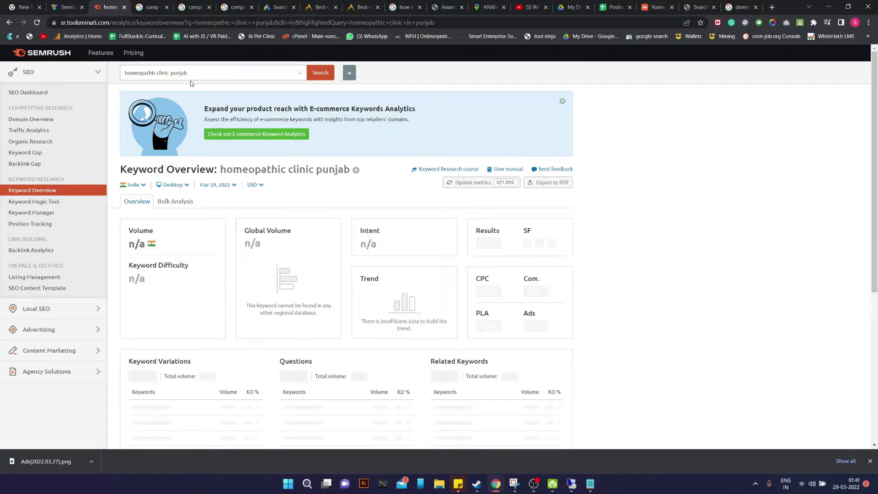
{"action": "scroll", "coordinate": [229, 169], "scroll_direction": "down", "scroll_amount": 4}
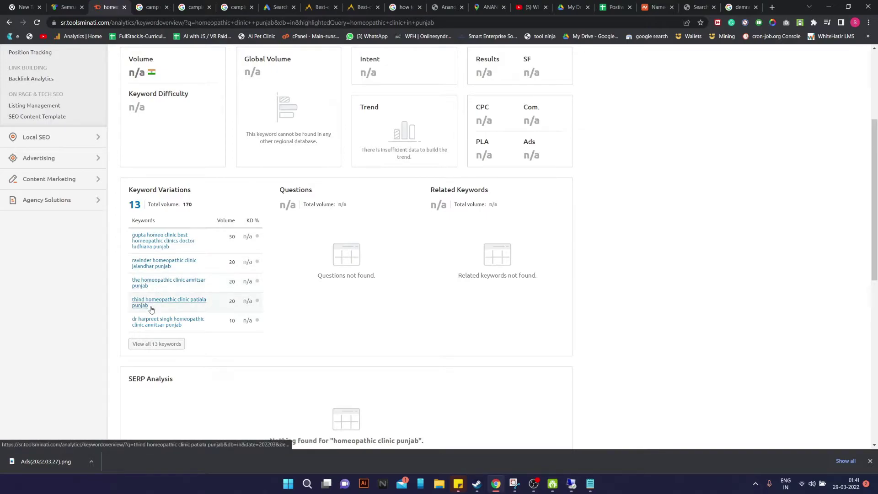
{"action": "left_click", "coordinate": [277, 7]}
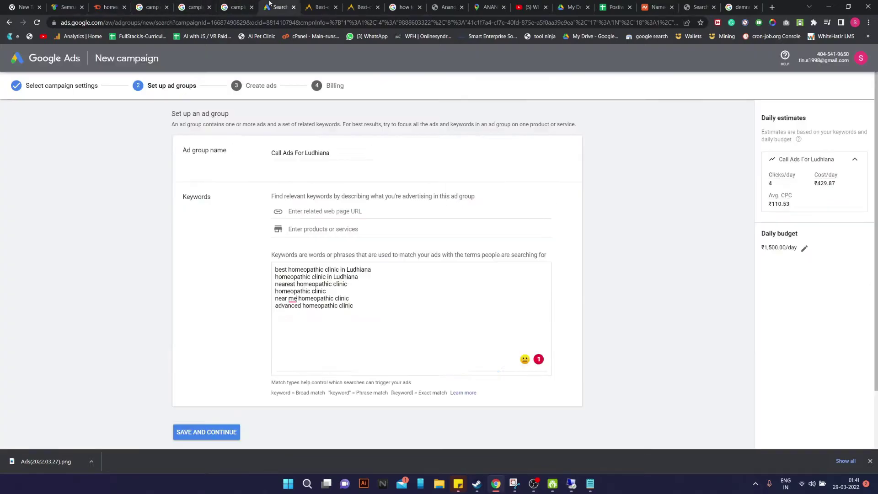
Save the Call Ads For Ludhiana ad group and continue to ad creation
{"action": "scroll", "coordinate": [269, 357], "scroll_direction": "down", "scroll_amount": 1}
{"action": "left_click", "coordinate": [212, 380]}
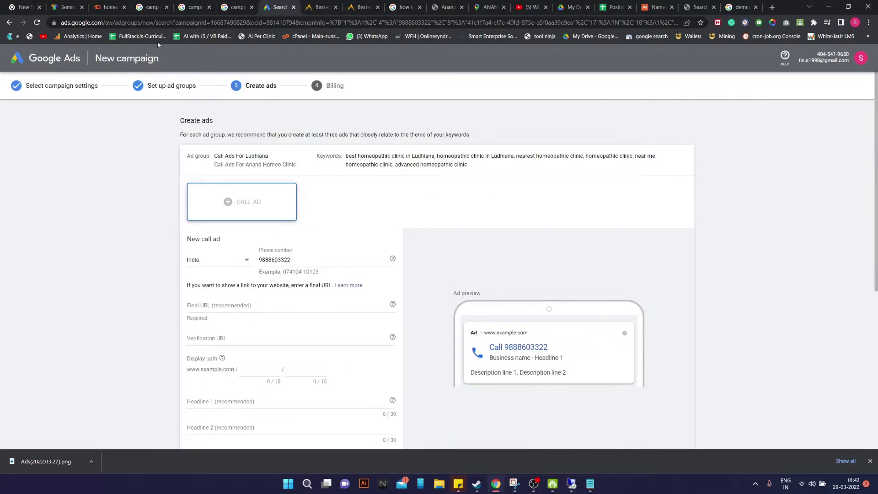
{"action": "scroll", "coordinate": [297, 234], "scroll_direction": "down", "scroll_amount": 1}
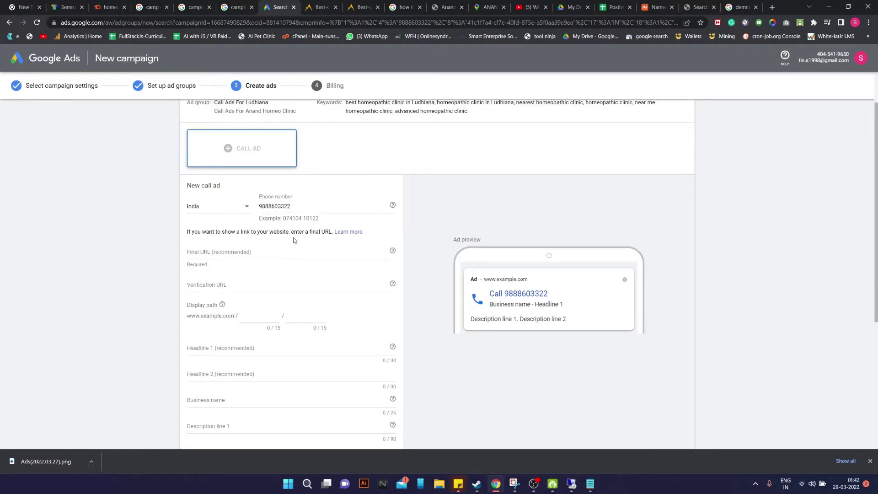
{"action": "left_click", "coordinate": [232, 257]}
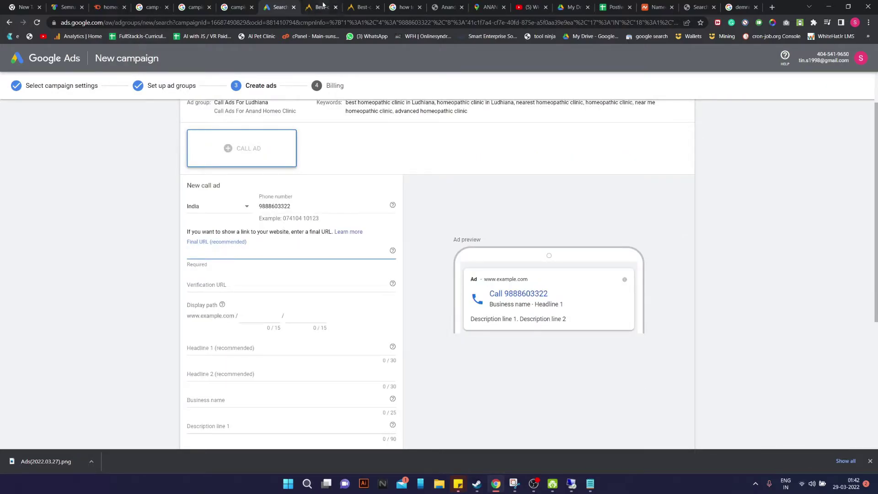
{"action": "left_click", "coordinate": [446, 7]}
{"action": "left_click", "coordinate": [140, 22]}
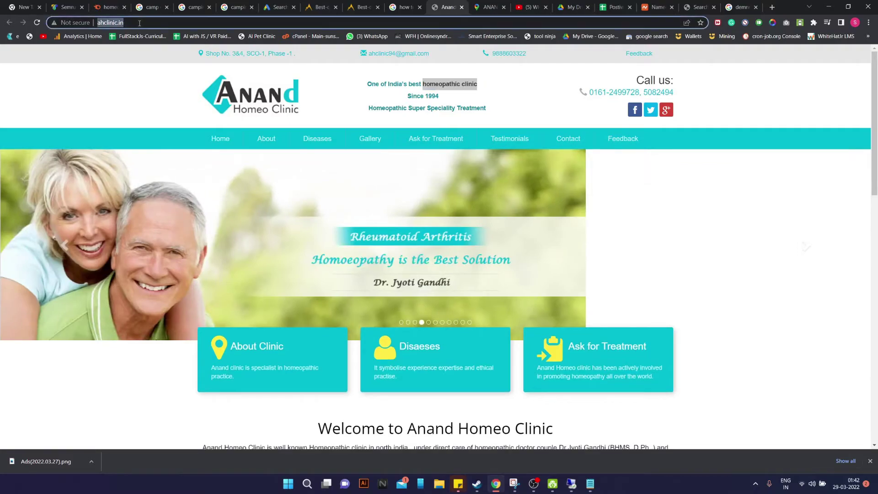
{"action": "key", "text": "ctrl+c"}
{"action": "left_click", "coordinate": [276, 7]}
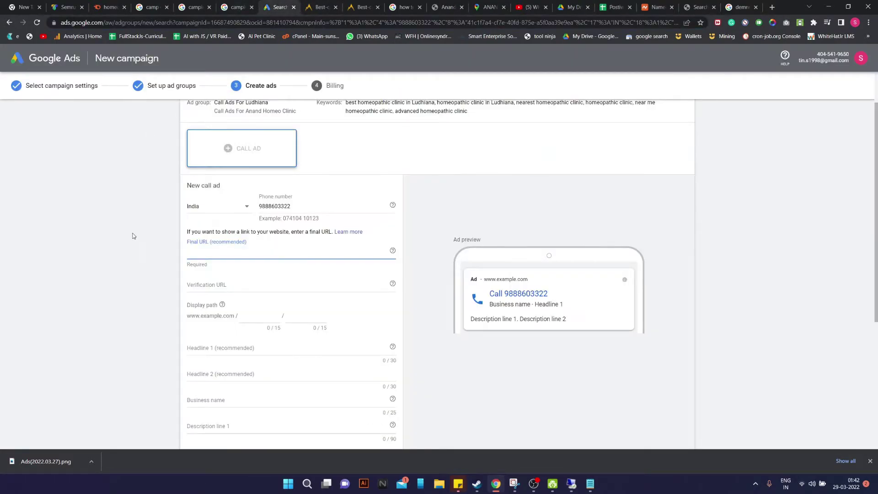
{"action": "key", "text": "ctrl+v"}
{"action": "left_click", "coordinate": [235, 286]}
{"action": "key", "text": "ctrl+v"}
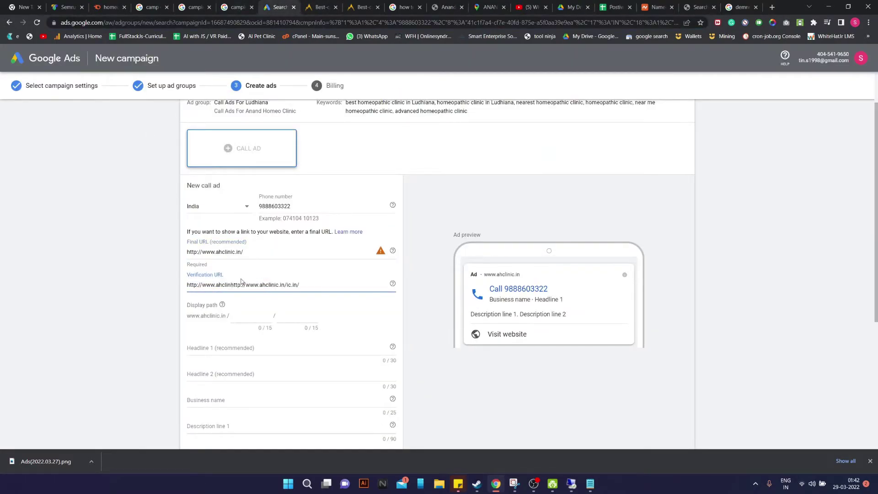
{"action": "left_click", "coordinate": [391, 315]}
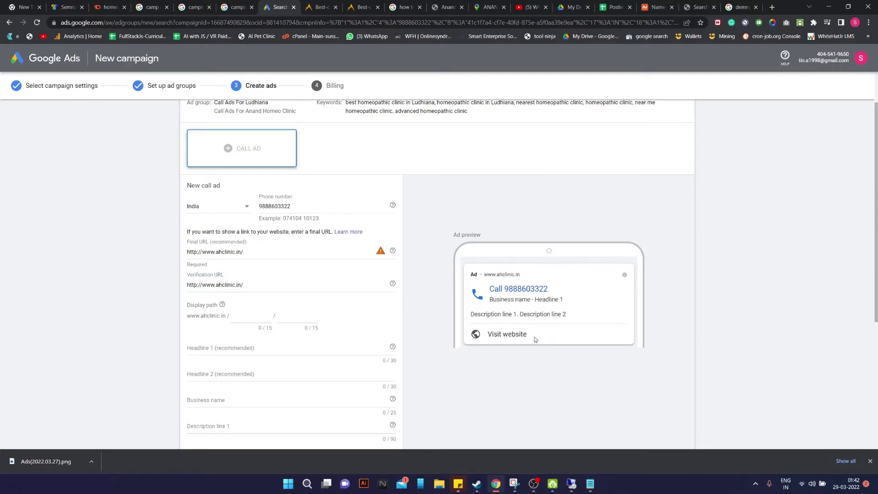
Paste 'best homeopathic clinic' from the clinic website's tagline into the Business name field
{"action": "left_click", "coordinate": [224, 341]}
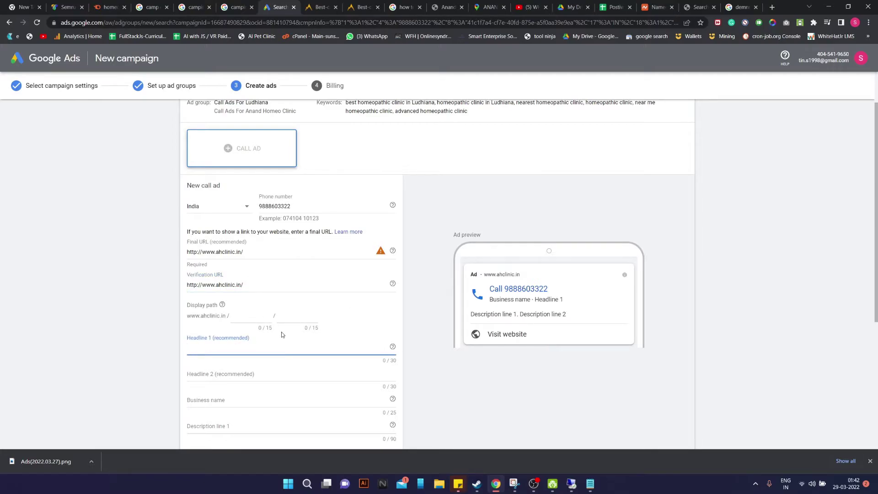
{"action": "scroll", "coordinate": [536, 304], "scroll_direction": "down", "scroll_amount": 1}
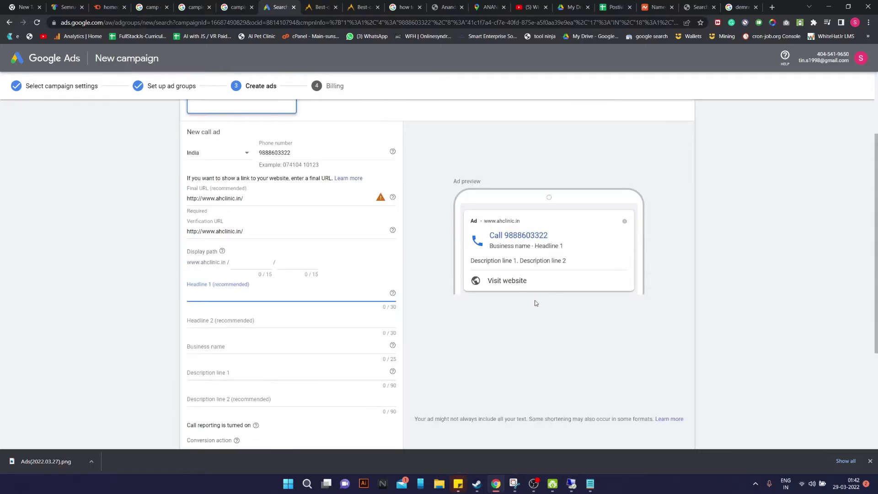
{"action": "scroll", "coordinate": [538, 221], "scroll_direction": "down", "scroll_amount": 1}
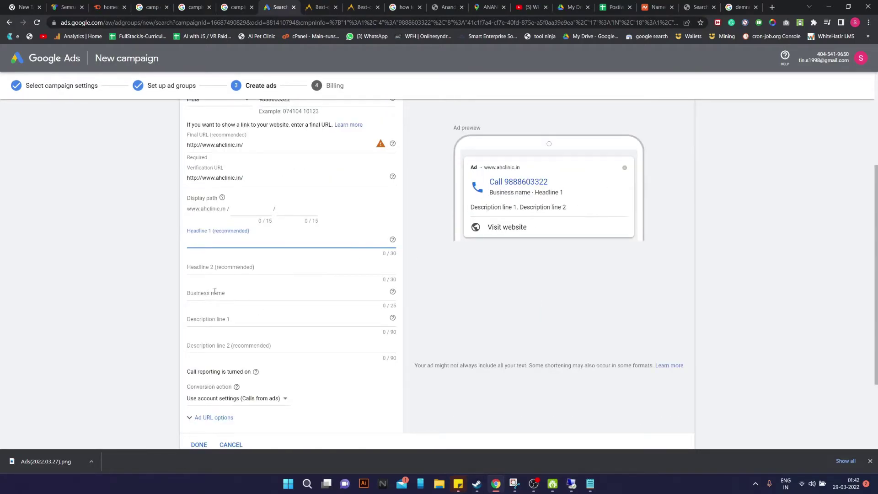
{"action": "left_click", "coordinate": [366, 300]}
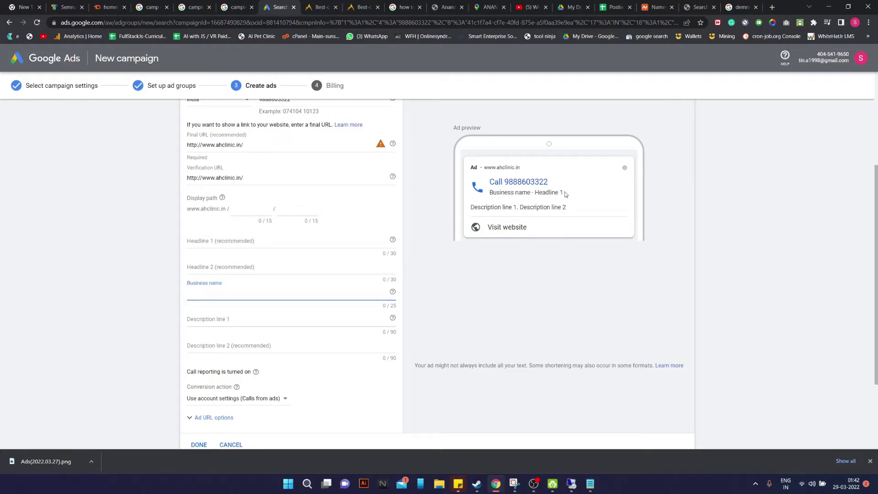
{"action": "left_click", "coordinate": [446, 7]}
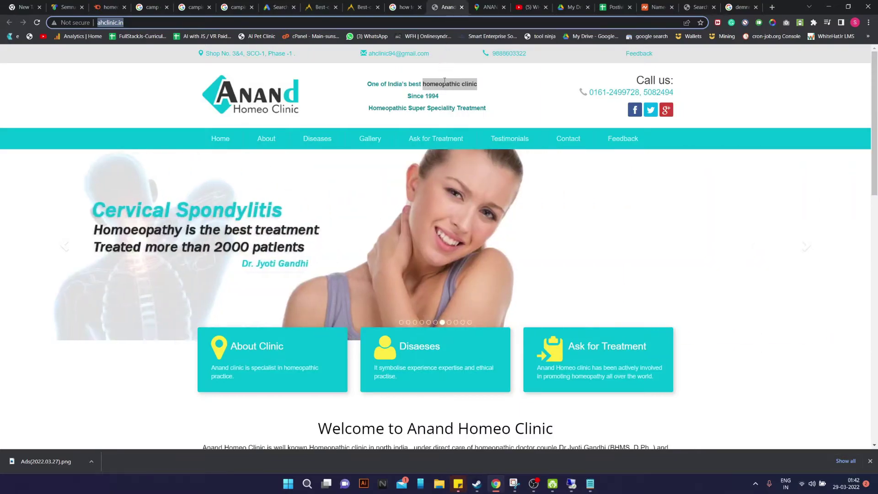
{"action": "left_click_drag", "start_coordinate": [408, 85], "coordinate": [477, 85]}
{"action": "left_click", "coordinate": [427, 87]}
{"action": "left_click_drag", "start_coordinate": [409, 83], "coordinate": [484, 85]}
{"action": "left_click", "coordinate": [280, 5]}
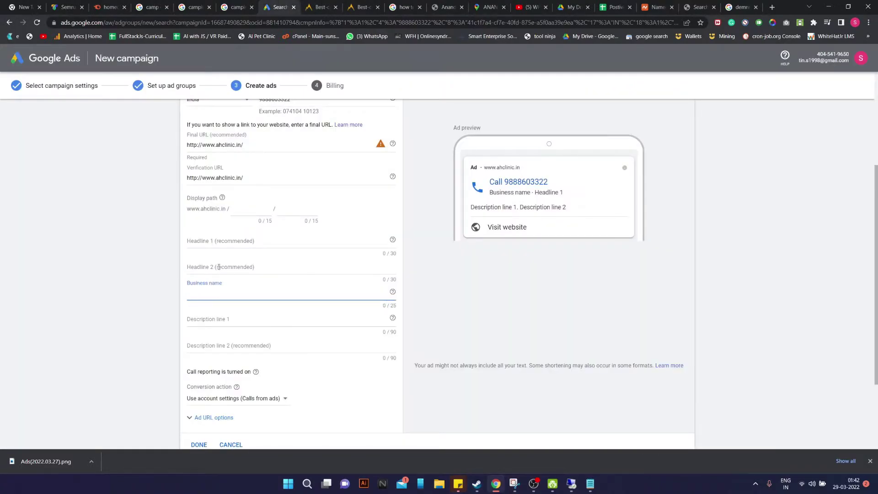
{"action": "key", "text": "ctrl+v"}
Capitalise the business name to read 'Best Homeopathic Clinic'
{"action": "left_click", "coordinate": [189, 294]}
{"action": "key", "text": "Delete"}
{"action": "type", "text": "B"}
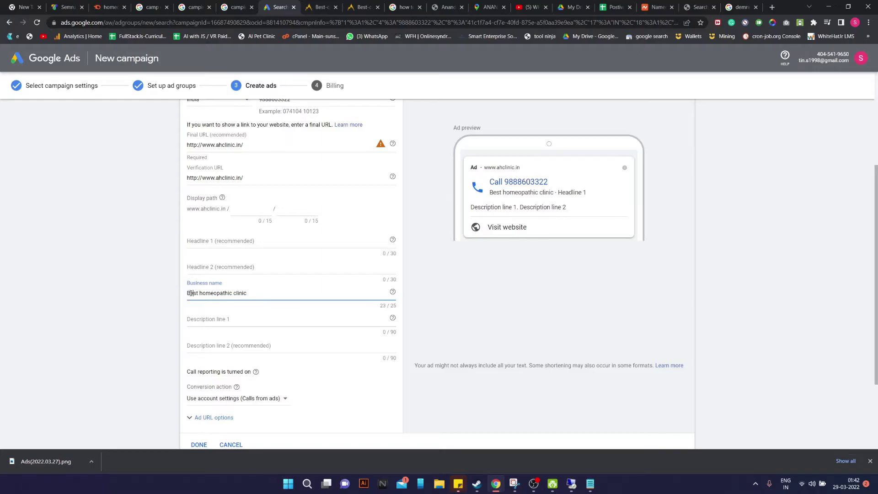
{"action": "key", "text": "Delete"}
{"action": "type", "text": "H"}
{"action": "key", "text": "BackSpace"}
{"action": "type", "text": "C"}
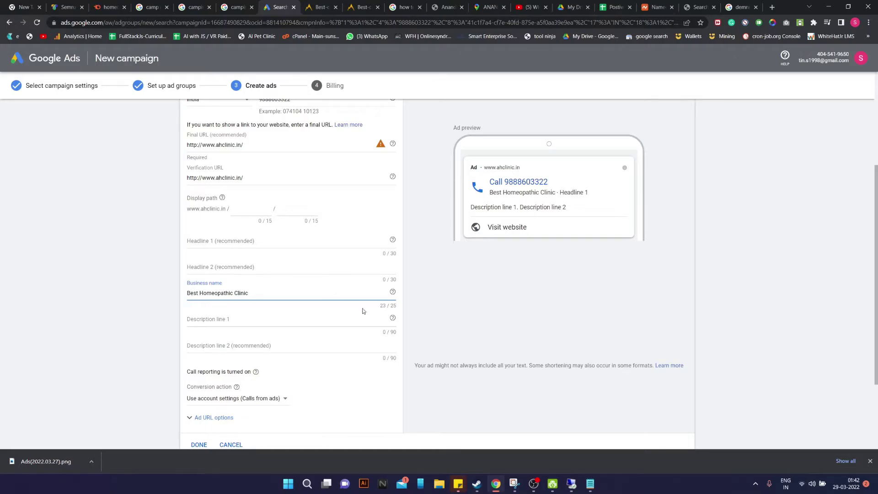
Enter 'Homeopathy Clinic In Ludhiana' as the call ad's Headline 1
{"action": "left_click", "coordinate": [334, 242]}
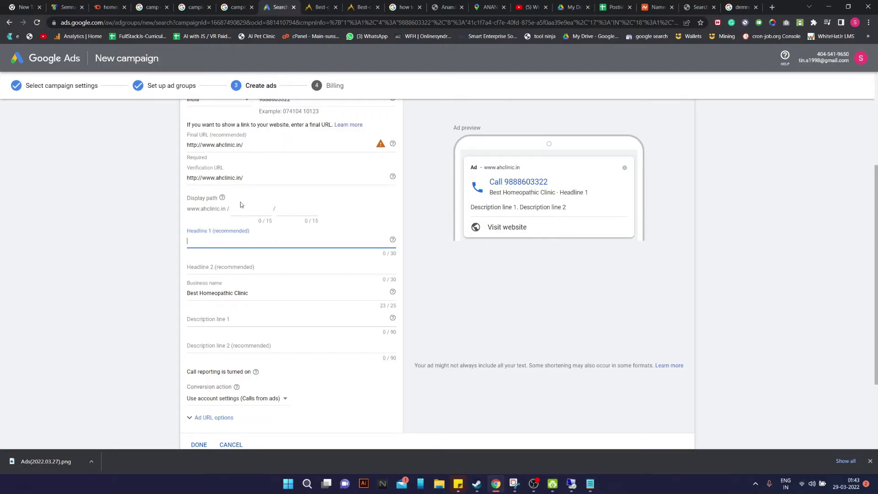
{"action": "left_click", "coordinate": [222, 270]}
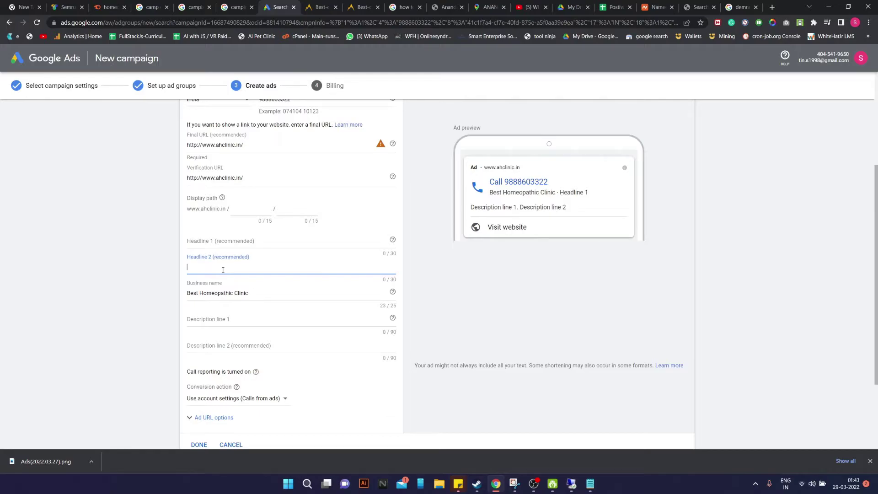
{"action": "type", "text": "Top Rat"}
{"action": "key", "text": "BackSpace"}
{"action": "key", "text": "BackSpace"}
{"action": "key", "text": "BackSpace"}
{"action": "key", "text": "BackSpace"}
{"action": "left_click", "coordinate": [209, 246]}
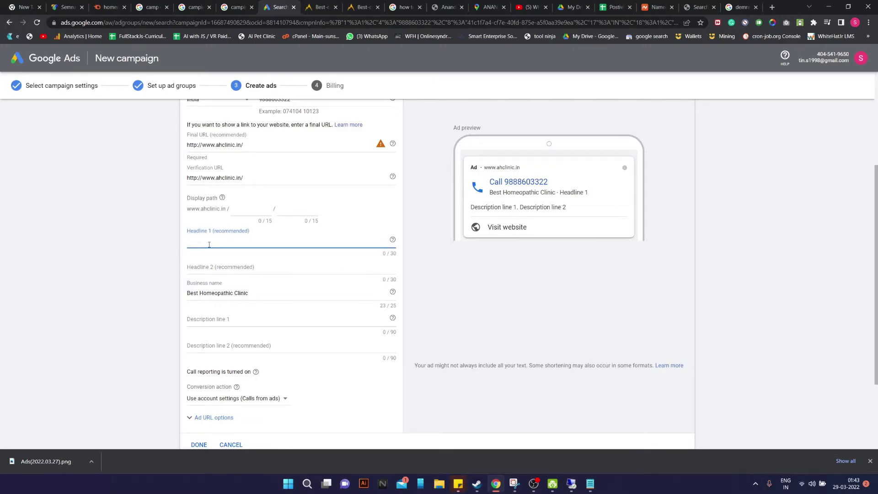
{"action": "type", "text": "Homeopathy Clini"}
{"action": "type", "text": "c In Ludhiana"}
Enter 'Top Rated Homeopathy Doctor' as Headline 2
{"action": "left_click", "coordinate": [259, 270]}
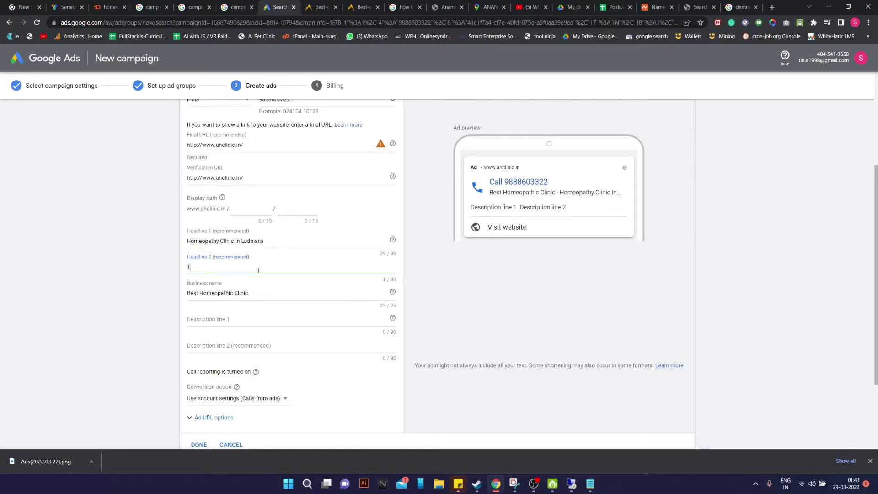
{"action": "type", "text": "Top rat"}
{"action": "type", "text": "ated"}
{"action": "type", "text": " Hom"}
{"action": "type", "text": "eop"}
{"action": "type", "text": "athy Doctor"}
{"action": "left_click", "coordinate": [275, 319]}
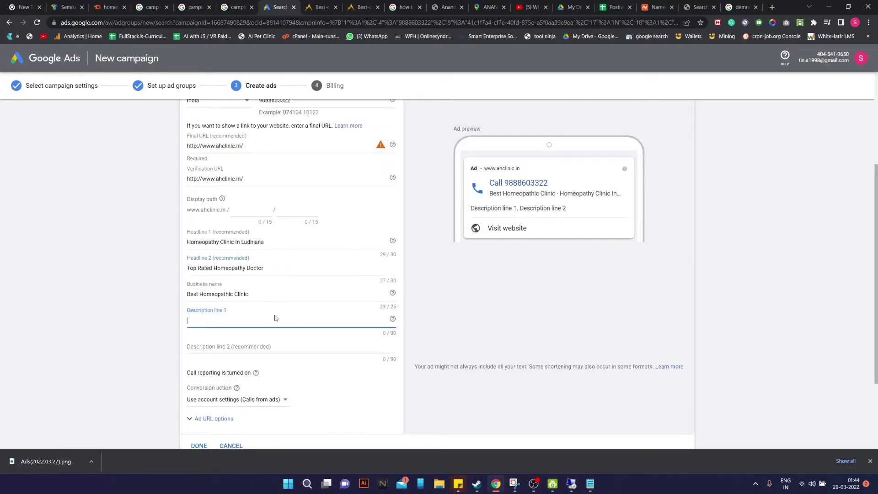
{"action": "left_click", "coordinate": [276, 349]}
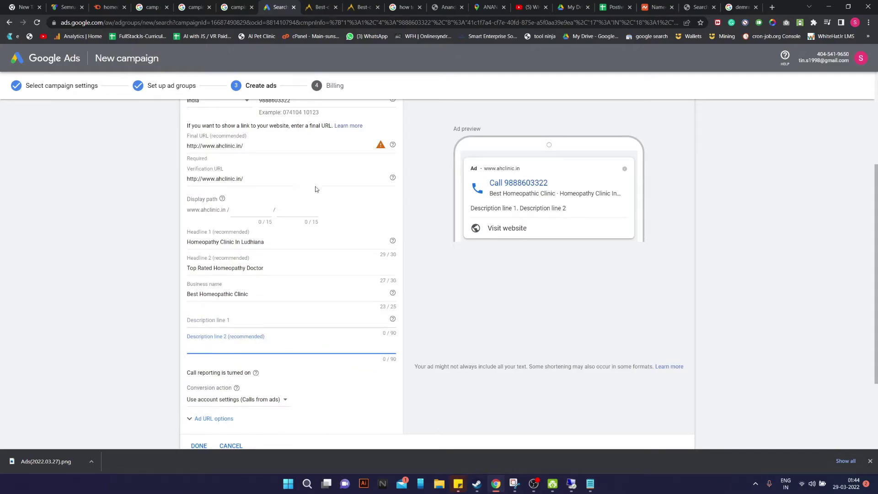
Look up 'homeopathic cure' in Semrush: volume 140, difficulty 80%, CPC $0.27, competition 0.14
{"action": "left_click", "coordinate": [120, 8]}
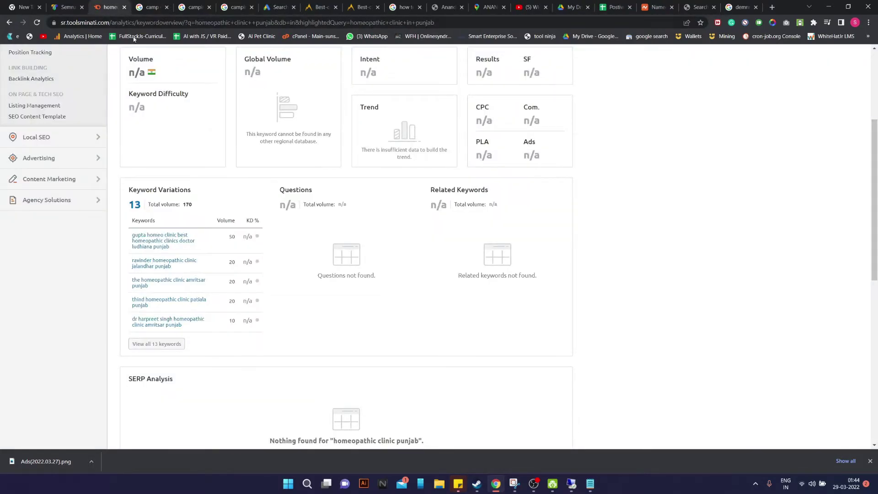
{"action": "scroll", "coordinate": [121, 59], "scroll_direction": "up", "scroll_amount": 4}
{"action": "triple_click", "coordinate": [128, 73]}
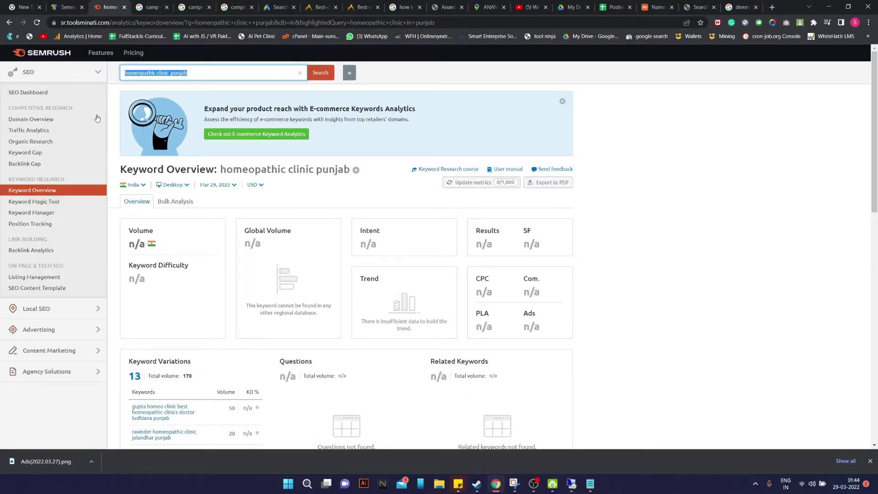
{"action": "key", "text": "End"}
{"action": "key", "text": "BackSpace"}
{"action": "key", "text": "BackSpace"}
{"action": "key", "text": "BackSpace"}
{"action": "key", "text": "BackSpace"}
{"action": "key", "text": "BackSpace"}
{"action": "key", "text": "BackSpace"}
{"action": "key", "text": "BackSpace"}
{"action": "key", "text": "BackSpace"}
{"action": "key", "text": "BackSpace"}
{"action": "key", "text": "BackSpace"}
{"action": "key", "text": "BackSpace"}
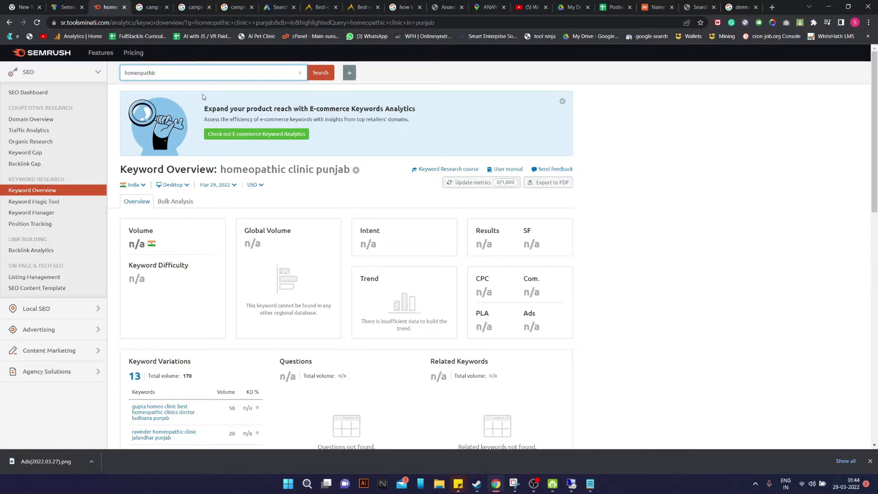
{"action": "type", "text": "cure"}
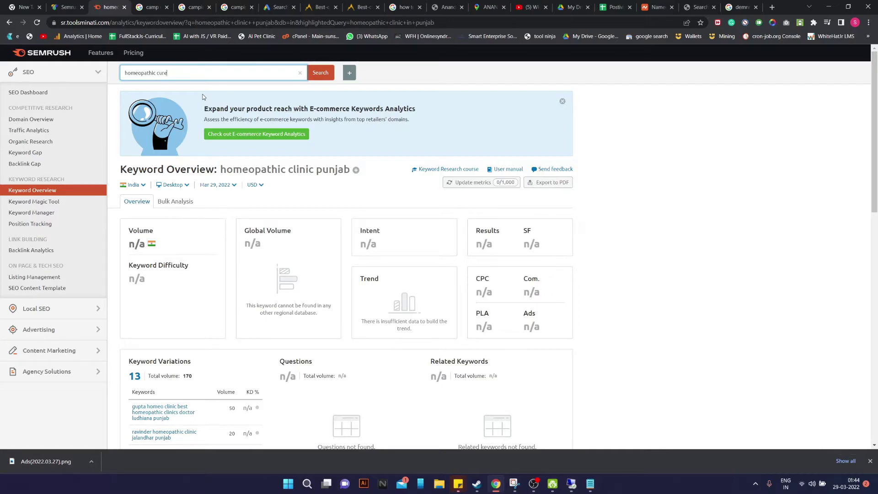
{"action": "key", "text": "Return"}
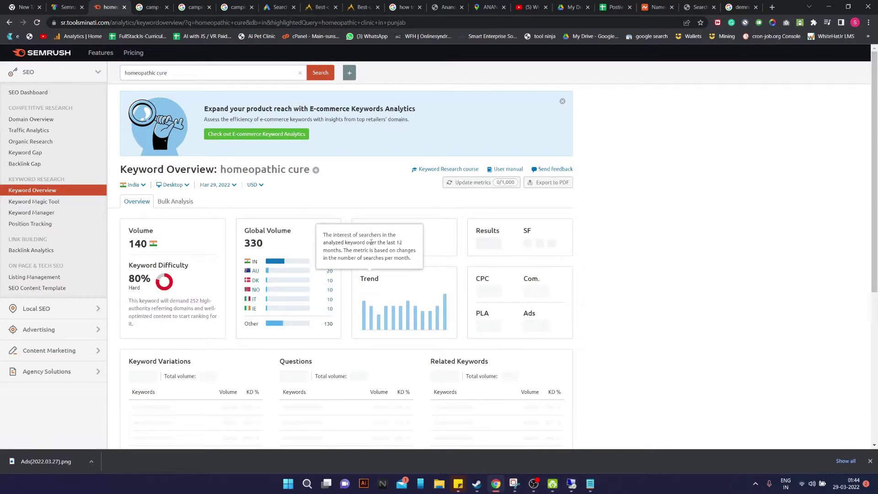
{"action": "scroll", "coordinate": [321, 290], "scroll_direction": "down", "scroll_amount": 3}
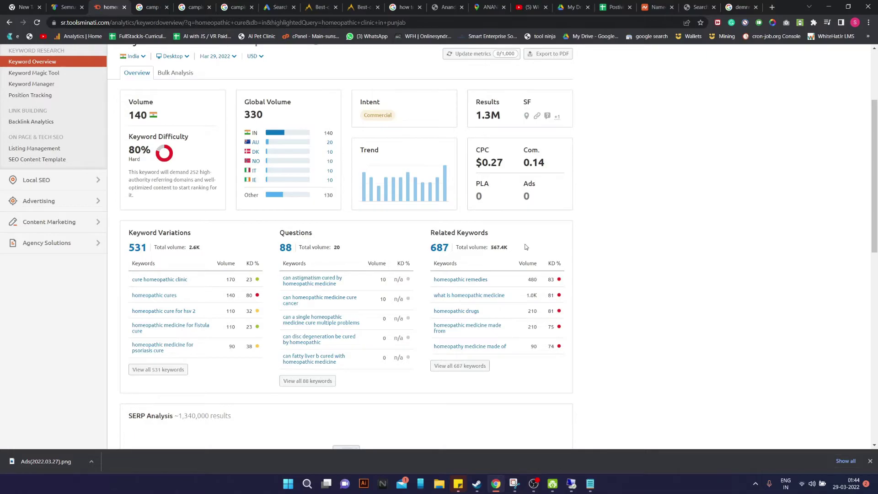
{"action": "scroll", "coordinate": [363, 323], "scroll_direction": "down", "scroll_amount": 1}
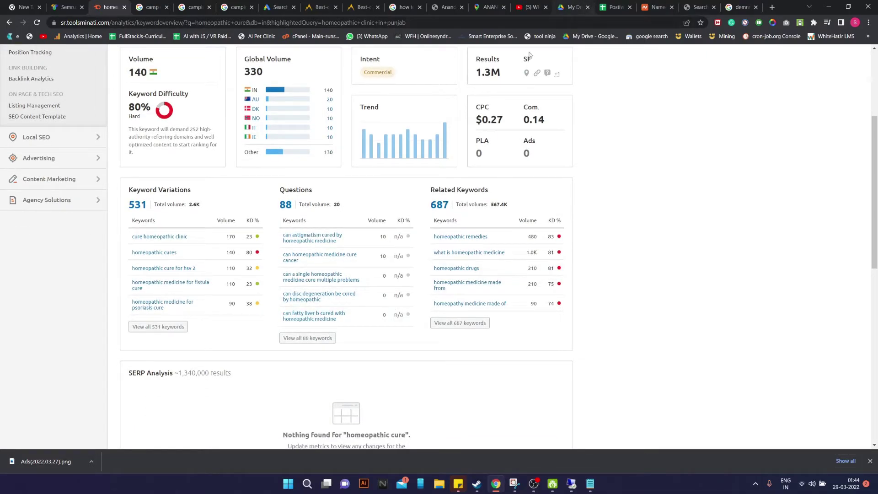
{"action": "scroll", "coordinate": [502, 141], "scroll_direction": "up", "scroll_amount": 1}
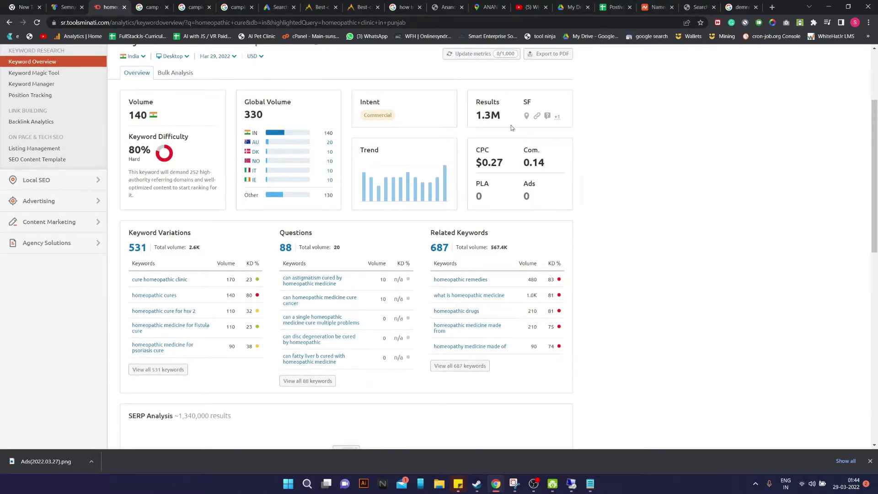
{"action": "scroll", "coordinate": [502, 142], "scroll_direction": "up", "scroll_amount": 2}
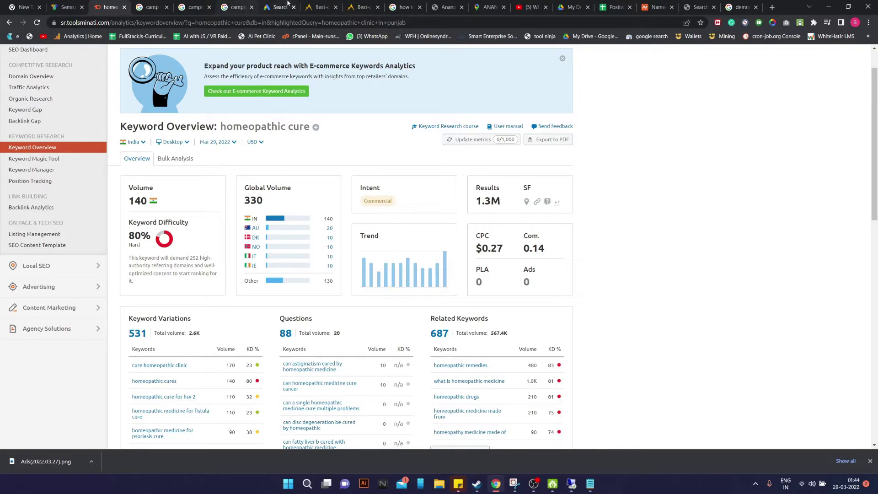
{"action": "left_click", "coordinate": [279, 6]}
Search Google for 'homeopathy clinic in punjab', then for 'homeopathy clinic in ludhiana'
{"action": "left_click", "coordinate": [738, 3]}
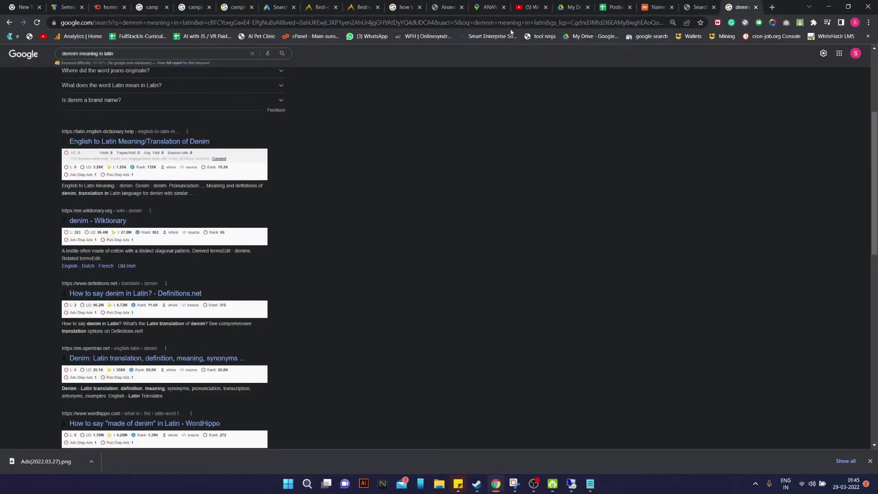
{"action": "scroll", "coordinate": [172, 97], "scroll_direction": "up", "scroll_amount": 5}
{"action": "left_click_drag", "start_coordinate": [132, 61], "coordinate": [0, 69]}
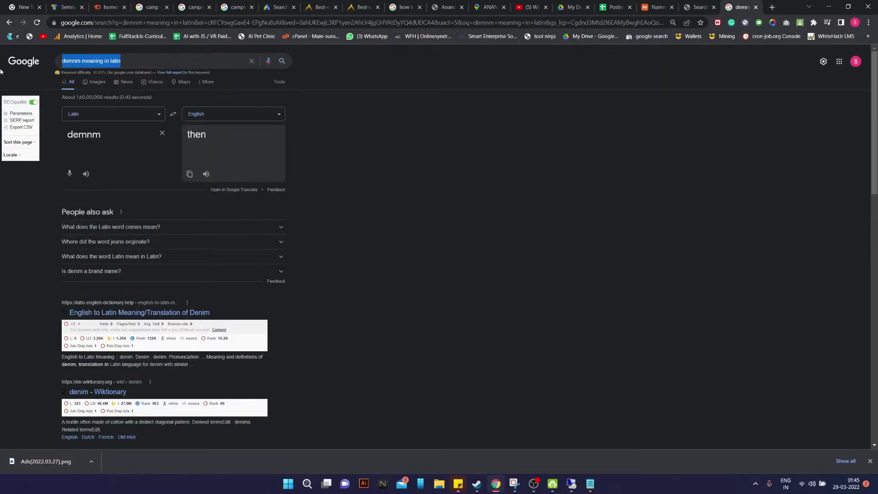
{"action": "type", "text": "home"}
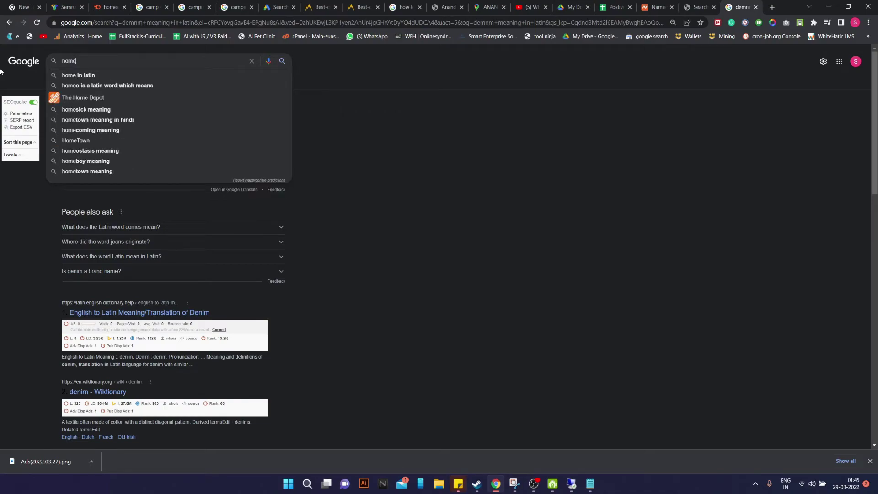
{"action": "type", "text": "opathy clinic in punjab"}
{"action": "key", "text": "Return"}
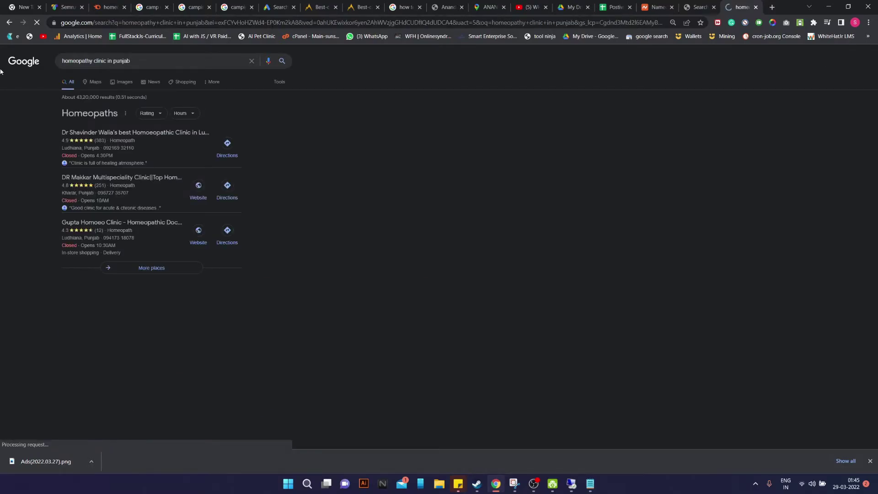
{"action": "scroll", "coordinate": [130, 223], "scroll_direction": "down", "scroll_amount": 3}
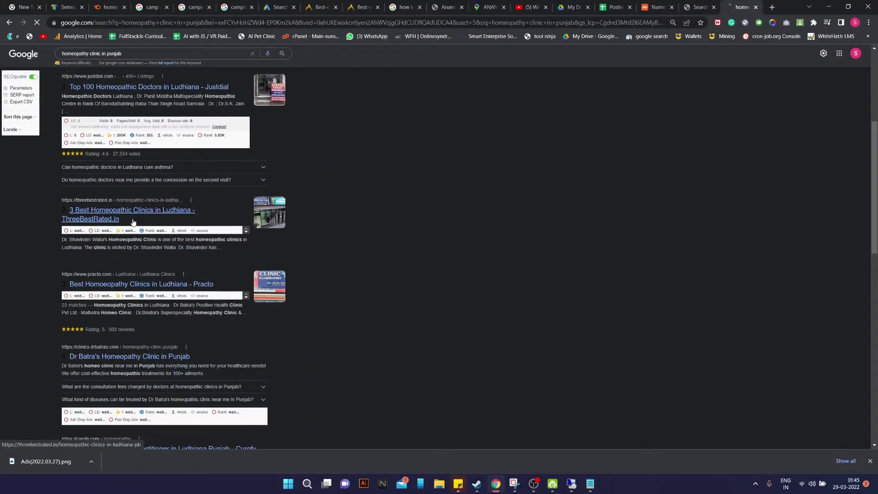
{"action": "scroll", "coordinate": [133, 222], "scroll_direction": "down", "scroll_amount": 5}
{"action": "scroll", "coordinate": [122, 92], "scroll_direction": "up", "scroll_amount": 10}
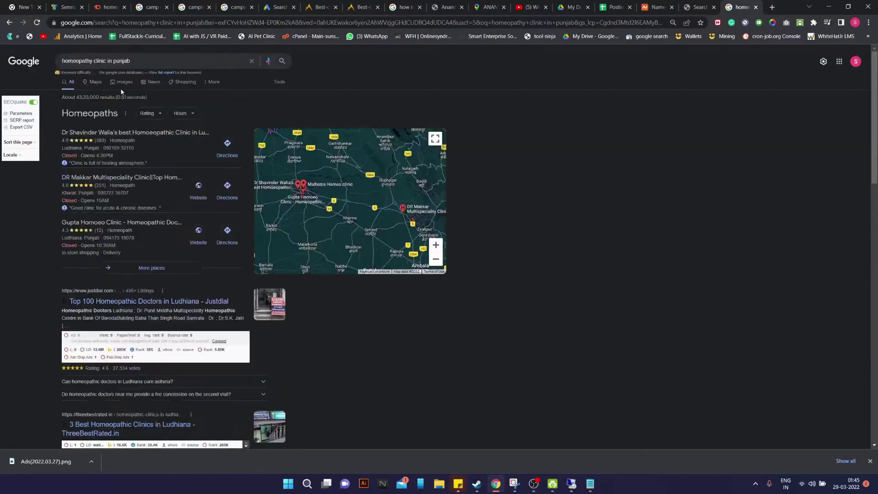
{"action": "double_click", "coordinate": [128, 62]}
{"action": "type", "text": "lu"}
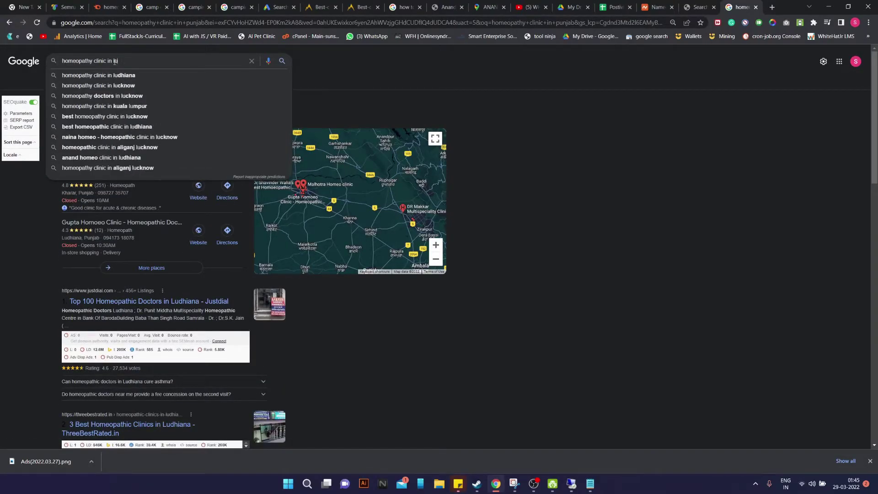
{"action": "type", "text": "dhiana"}
{"action": "key", "text": "Return"}
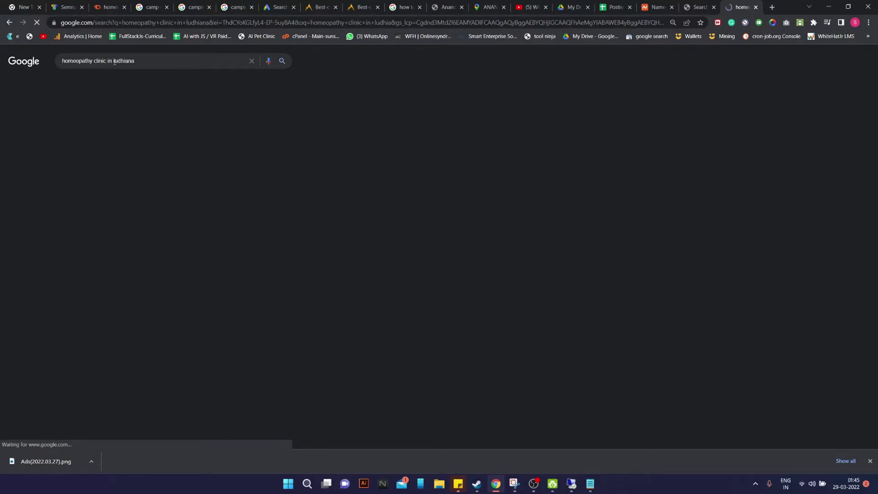
On results page 2, copy the No.1 Homeopathy Clinic ad's description
{"action": "scroll", "coordinate": [206, 239], "scroll_direction": "down", "scroll_amount": 15}
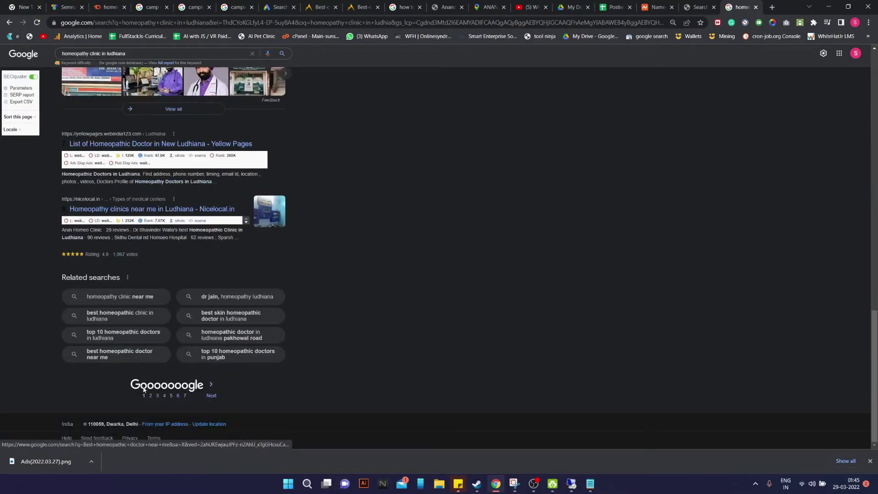
{"action": "left_click", "coordinate": [151, 395]}
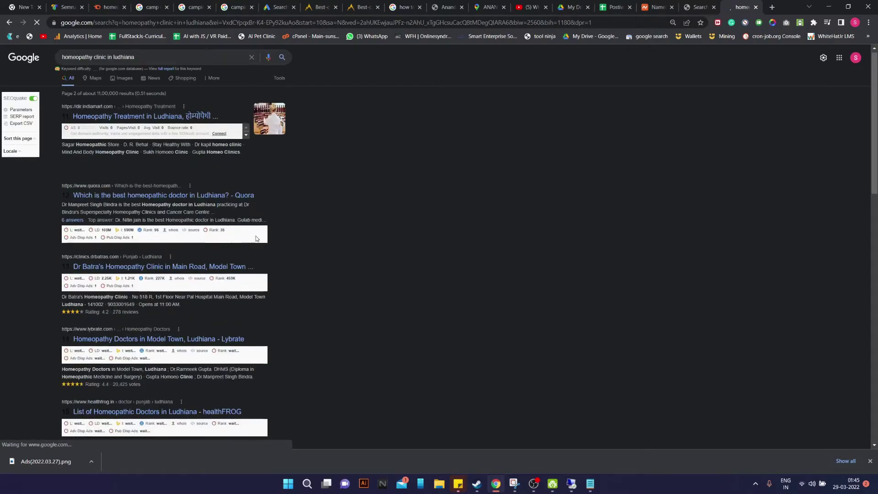
{"action": "scroll", "coordinate": [259, 240], "scroll_direction": "down", "scroll_amount": 15}
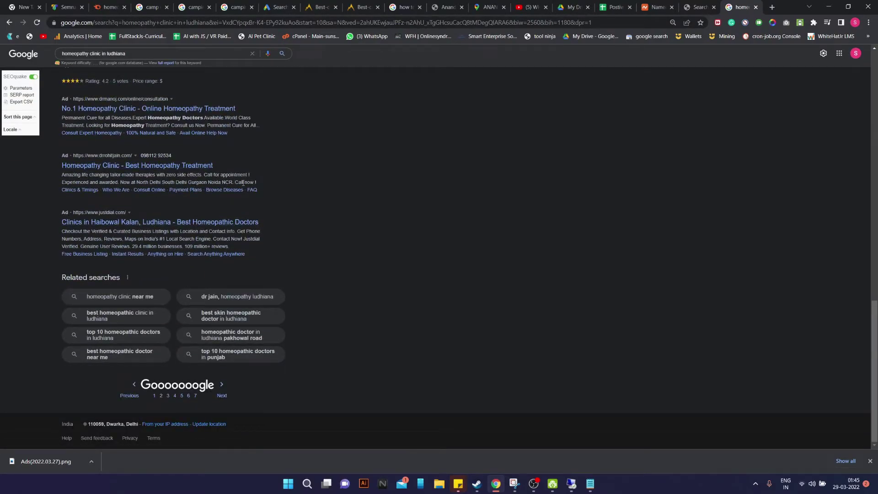
{"action": "scroll", "coordinate": [138, 195], "scroll_direction": "up", "scroll_amount": 1}
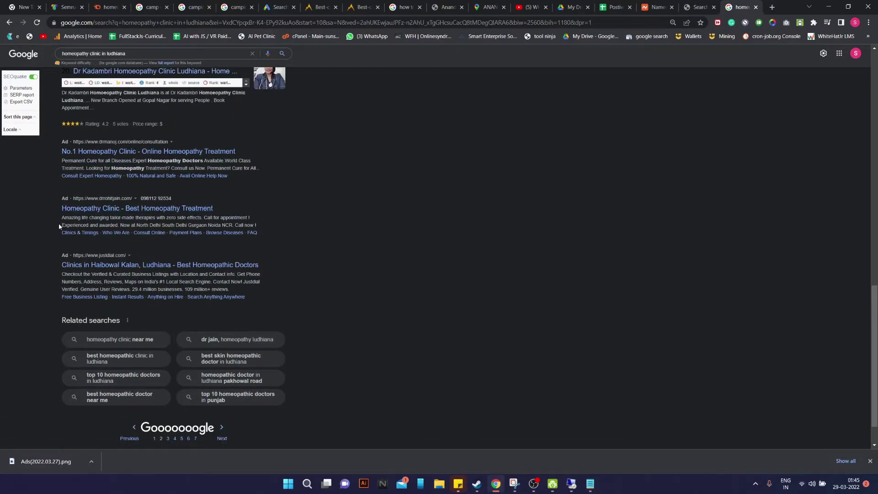
{"action": "scroll", "coordinate": [79, 229], "scroll_direction": "up", "scroll_amount": 1}
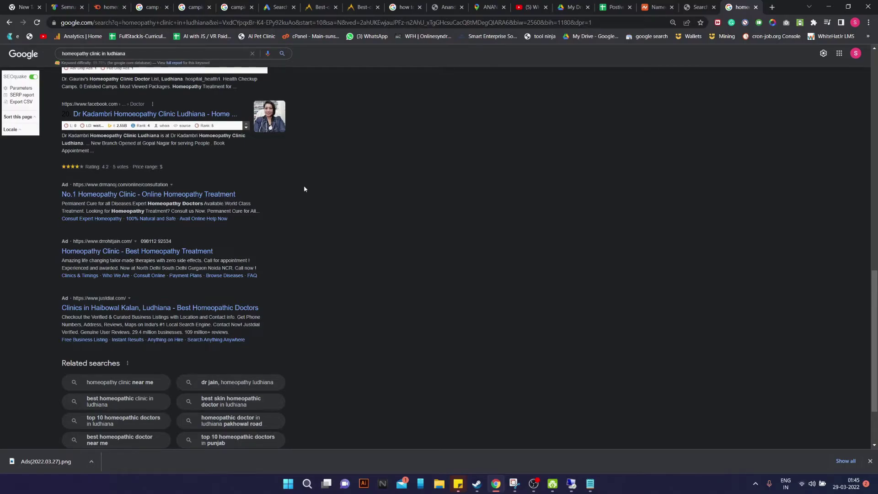
{"action": "left_click_drag", "start_coordinate": [62, 203], "coordinate": [264, 211]}
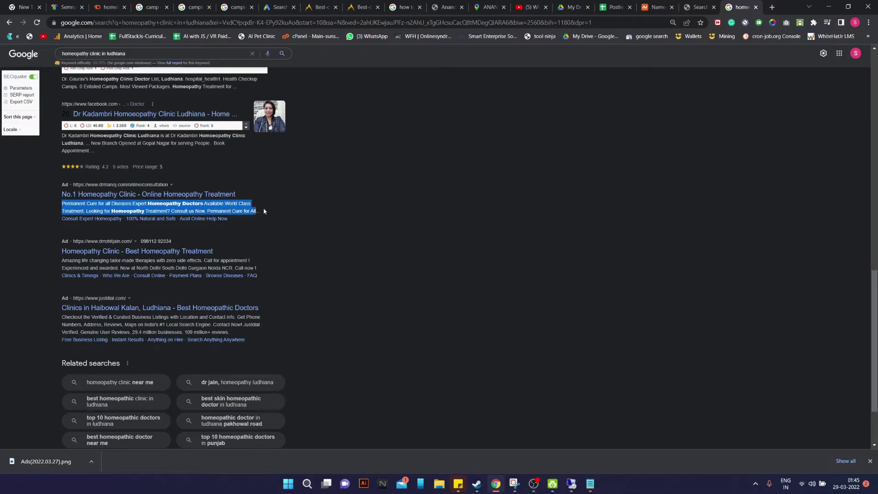
{"action": "left_click", "coordinate": [276, 234]}
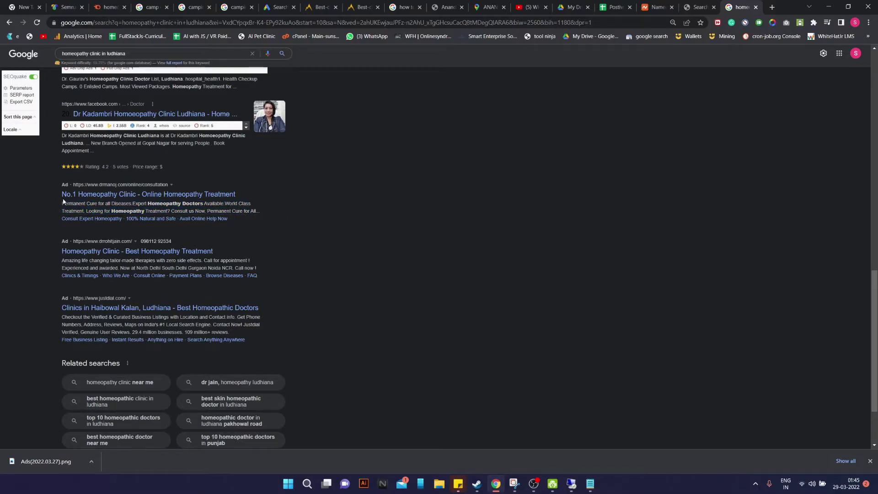
{"action": "double_click", "coordinate": [85, 203]}
{"action": "mouse_move", "coordinate": [85, 203]}
{"action": "left_mouse_down"}
{"action": "mouse_move", "coordinate": [118, 211]}
{"action": "mouse_move", "coordinate": [237, 204]}
{"action": "mouse_move", "coordinate": [85, 212]}
{"action": "left_mouse_up"}
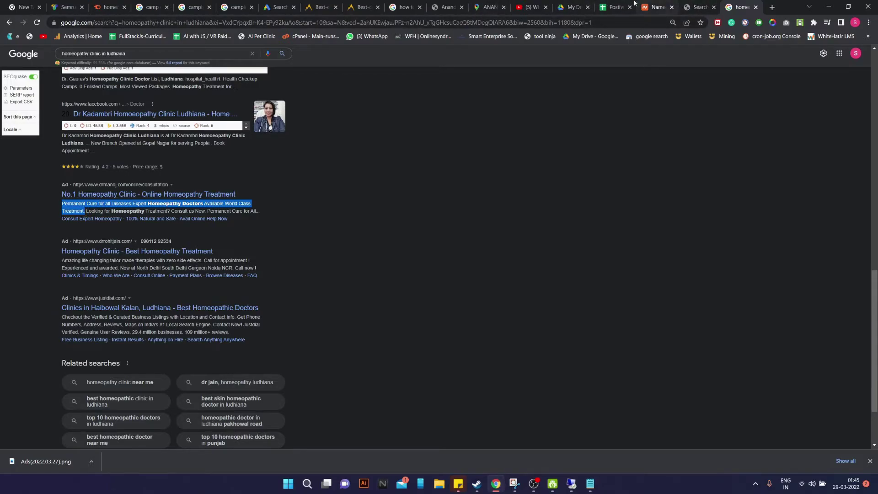
{"action": "left_click", "coordinate": [266, 3]}
Paste the copied competitor text into the first description and delete 'Available.'
{"action": "left_click", "coordinate": [218, 323]}
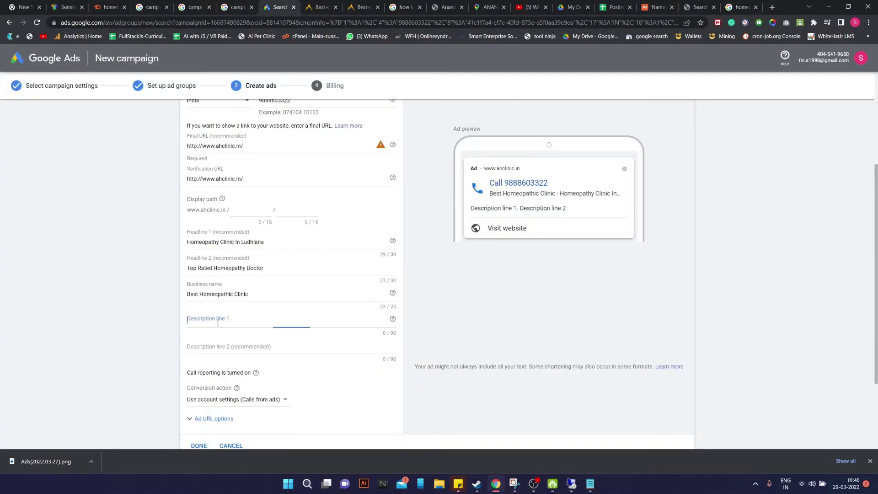
{"action": "type", "text": "Permanent Cure for all Diseases.Expert Homeopathy Doctors Available.World Class Treatment."}
{"action": "left_click_drag", "start_coordinate": [240, 328], "coordinate": [135, 324]}
{"action": "key", "text": "Left"}
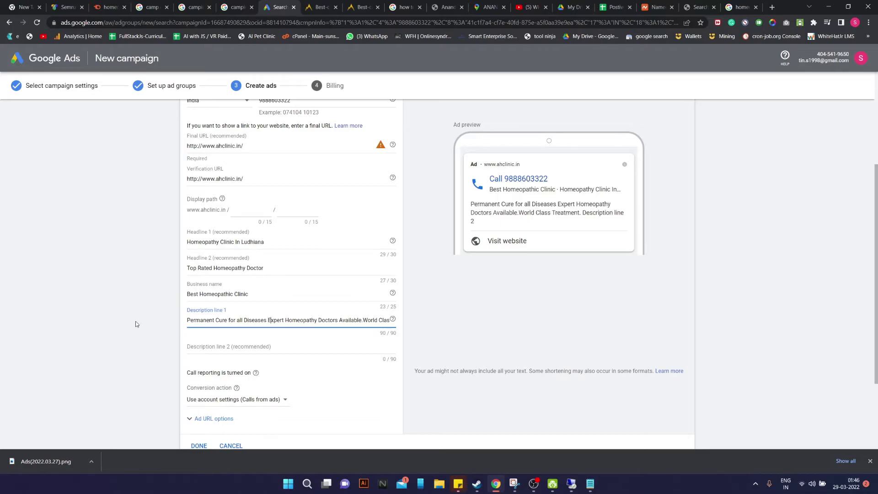
{"action": "key", "text": "Right"}
{"action": "key", "text": "Right"}
{"action": "key", "text": "Right"}
{"action": "key", "text": "Right"}
{"action": "key", "text": "Right"}
{"action": "key", "text": "Right"}
{"action": "key", "text": "Right"}
{"action": "key", "text": "Right"}
{"action": "key", "text": "Right"}
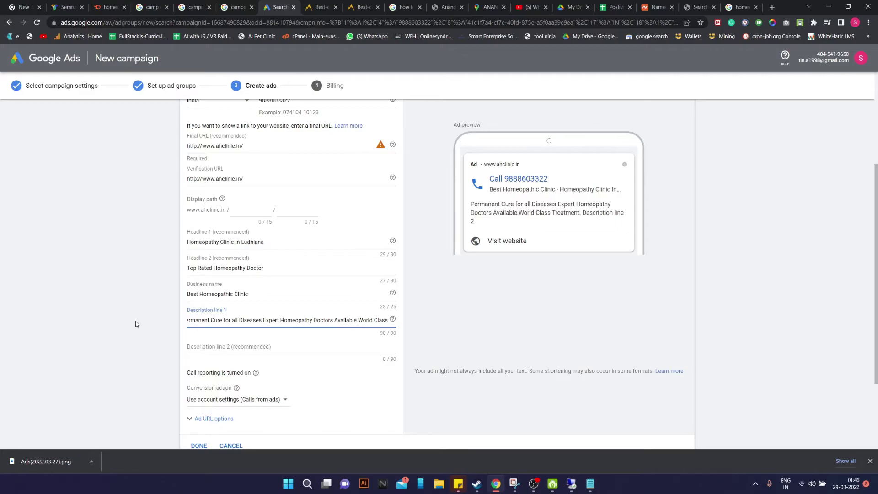
{"action": "key", "text": "BackSpace"}
{"action": "key", "text": "BackSpace"}
{"action": "key", "text": "BackSpace"}
{"action": "key", "text": "BackSpace"}
{"action": "key", "text": "BackSpace"}
{"action": "key", "text": "BackSpace"}
{"action": "key", "text": "BackSpace"}
{"action": "key", "text": "BackSpace"}
{"action": "key", "text": "BackSpace"}
{"action": "key", "text": "BackSpace"}
Add 'From Ludhiana' and ', Punjab', removing 'World Class Treatment.', then return to the search results
{"action": "type", "text": "From Ludh"}
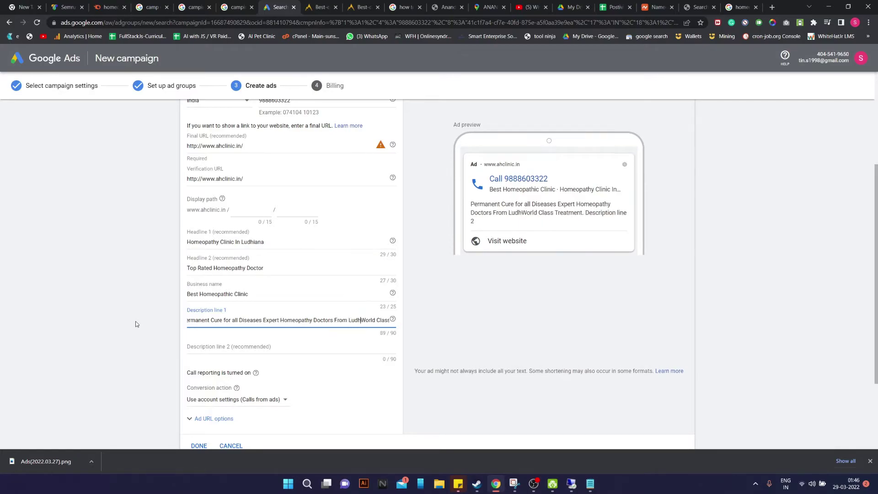
{"action": "type", "text": "iana"}
{"action": "key", "text": "Right"}
{"action": "key", "text": "Right"}
{"action": "key", "text": "Right"}
{"action": "key", "text": "Right"}
{"action": "key", "text": "Right"}
{"action": "key", "text": "Right"}
{"action": "key", "text": "Right"}
{"action": "key", "text": "Right"}
{"action": "key", "text": "Right"}
{"action": "key", "text": "Right"}
{"action": "key", "text": "Right"}
{"action": "key", "text": "Right"}
{"action": "key", "text": "Right"}
{"action": "key", "text": "Right"}
{"action": "key", "text": "Right"}
{"action": "key", "text": "Right"}
{"action": "key", "text": "Right"}
{"action": "key", "text": "Right"}
{"action": "key", "text": "Right"}
{"action": "key", "text": "Right"}
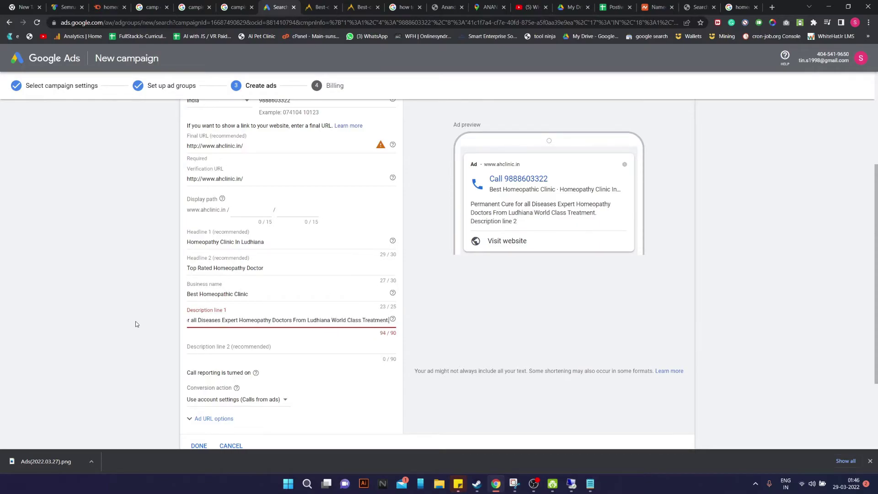
{"action": "key", "text": "BackSpace"}
{"action": "key", "text": "BackSpace"}
{"action": "key", "text": "BackSpace"}
{"action": "key", "text": "BackSpace"}
{"action": "key", "text": "BackSpace"}
{"action": "key", "text": "BackSpace"}
{"action": "key", "text": "BackSpace"}
{"action": "key", "text": "BackSpace"}
{"action": "key", "text": "BackSpace"}
{"action": "key", "text": "BackSpace"}
{"action": "key", "text": "BackSpace"}
{"action": "key", "text": "BackSpace"}
{"action": "key", "text": "BackSpace"}
{"action": "key", "text": "BackSpace"}
{"action": "key", "text": "BackSpace"}
{"action": "key", "text": "BackSpace"}
{"action": "key", "text": "BackSpace"}
{"action": "key", "text": "BackSpace"}
{"action": "key", "text": "BackSpace"}
{"action": "key", "text": "BackSpace"}
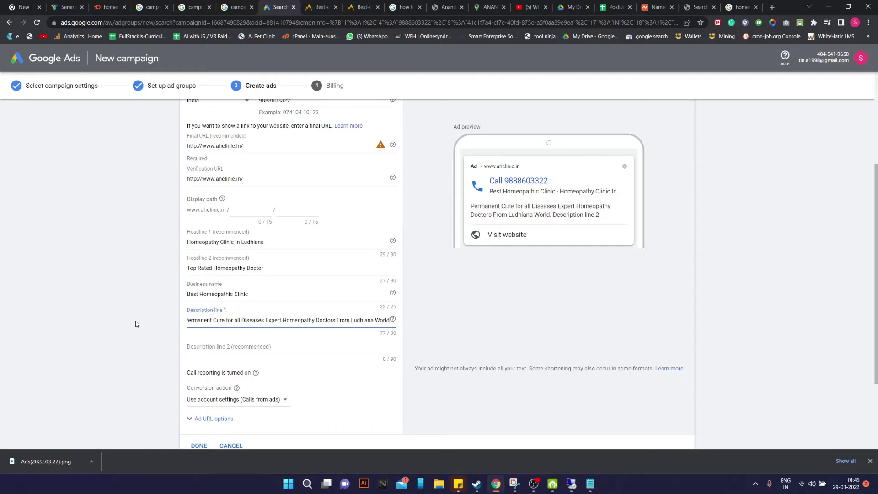
{"action": "key", "text": "BackSpace"}
{"action": "key", "text": "BackSpace"}
{"action": "key", "text": "BackSpace"}
{"action": "type", "text": ", Punjab"}
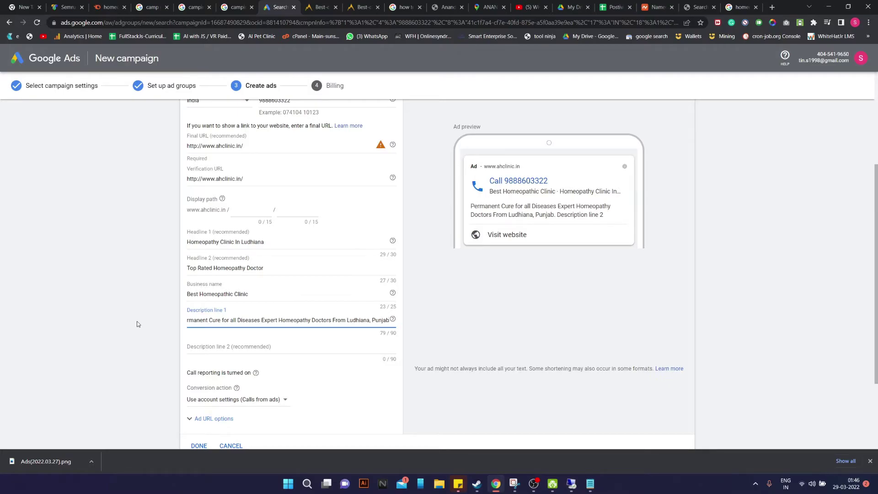
{"action": "left_click", "coordinate": [245, 349]}
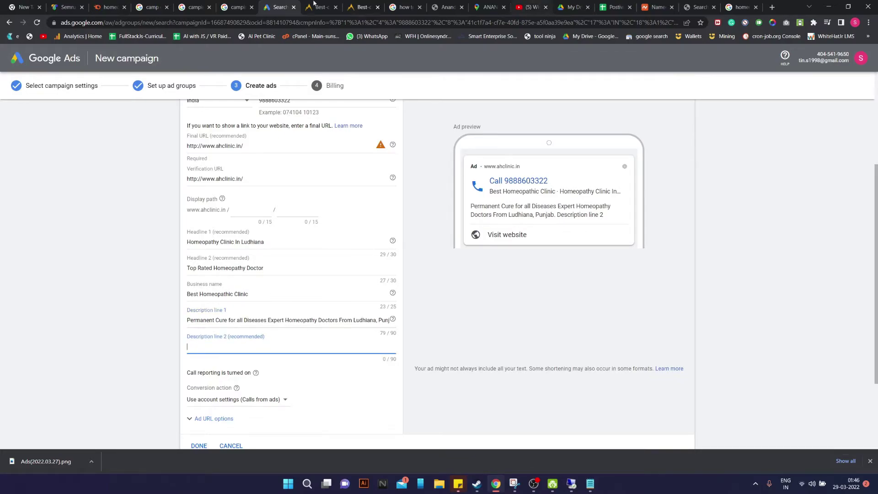
{"action": "left_click", "coordinate": [741, 7]}
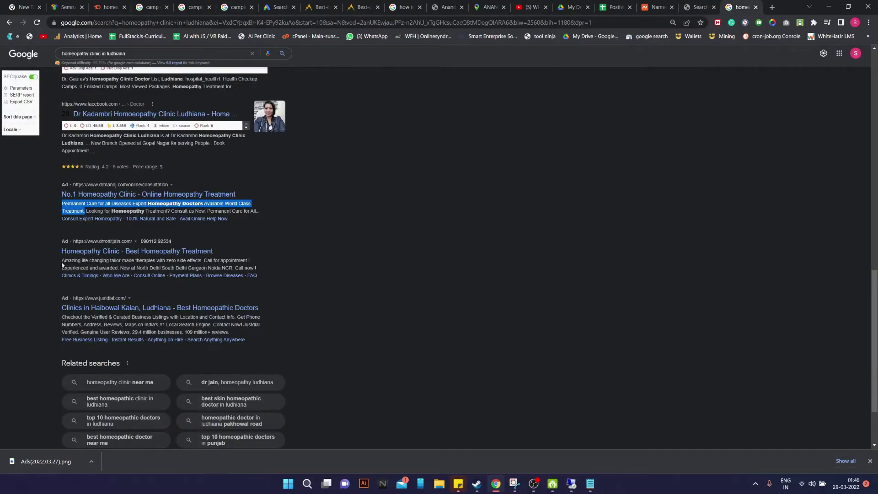
Copy the competitor's 'Amazing life changing tailor-made therapies with zero side effects.' into the second description
{"action": "left_click_drag", "start_coordinate": [61, 261], "coordinate": [203, 264]}
{"action": "key", "text": "ctrl+c"}
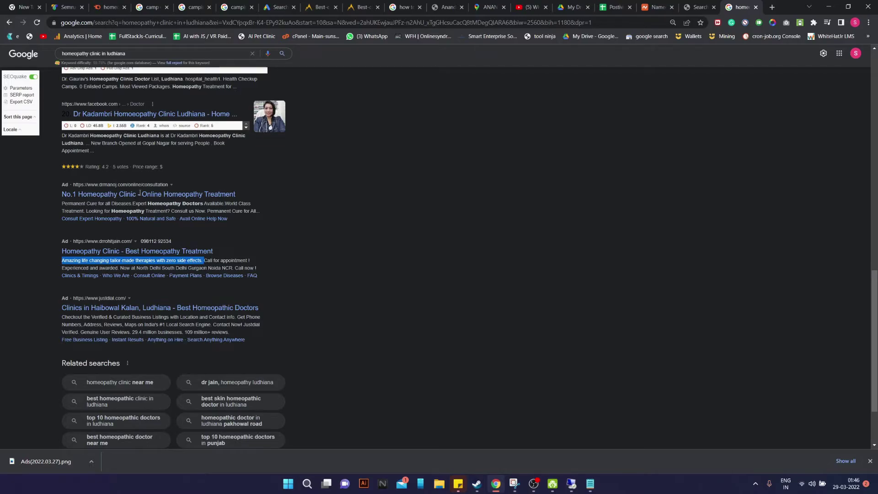
{"action": "left_click", "coordinate": [276, 7]}
{"action": "left_click", "coordinate": [283, 346]}
{"action": "key", "text": "ctrl+v"}
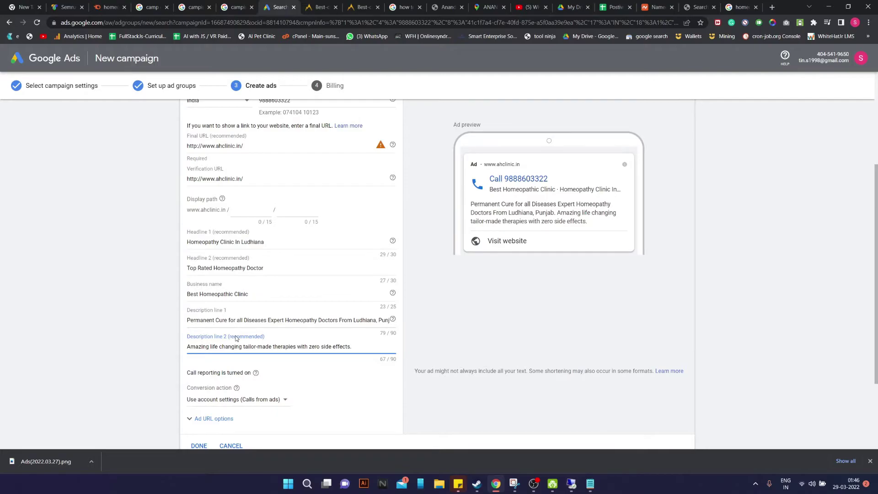
Swap descriptions: Ludhiana text into description 2, 'Amazing life changing…' sentence into description 1
{"action": "left_click_drag", "start_coordinate": [355, 346], "coordinate": [101, 346]}
{"action": "key", "text": "BackSpace"}
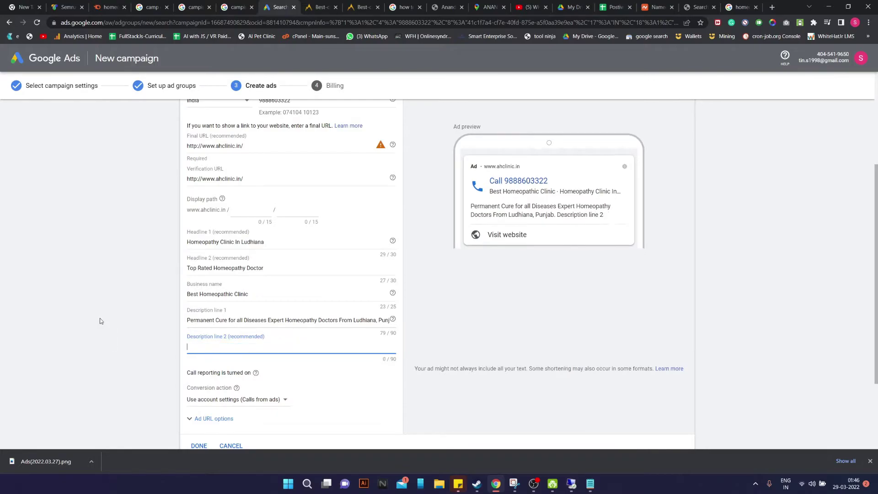
{"action": "left_click_drag", "start_coordinate": [187, 321], "coordinate": [420, 317]}
{"action": "key", "text": "ctrl+c"}
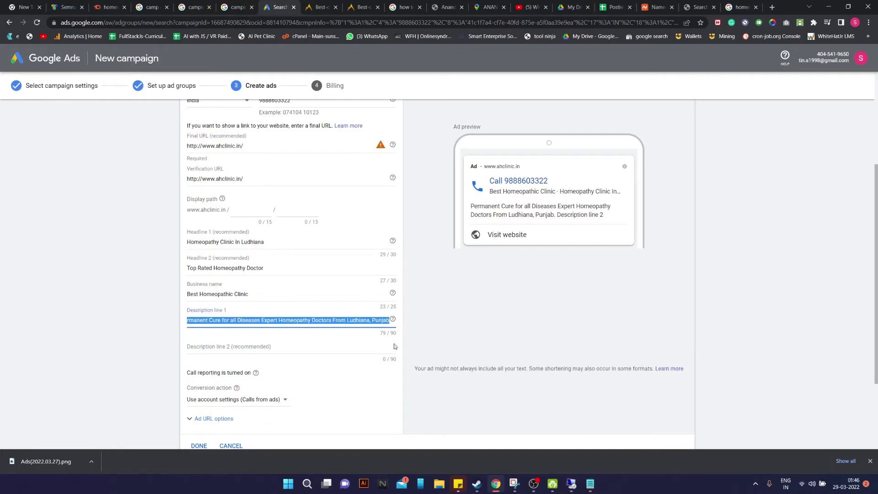
{"action": "left_click", "coordinate": [329, 346]}
{"action": "key", "text": "ctrl+v"}
{"action": "triple_click", "coordinate": [196, 320]}
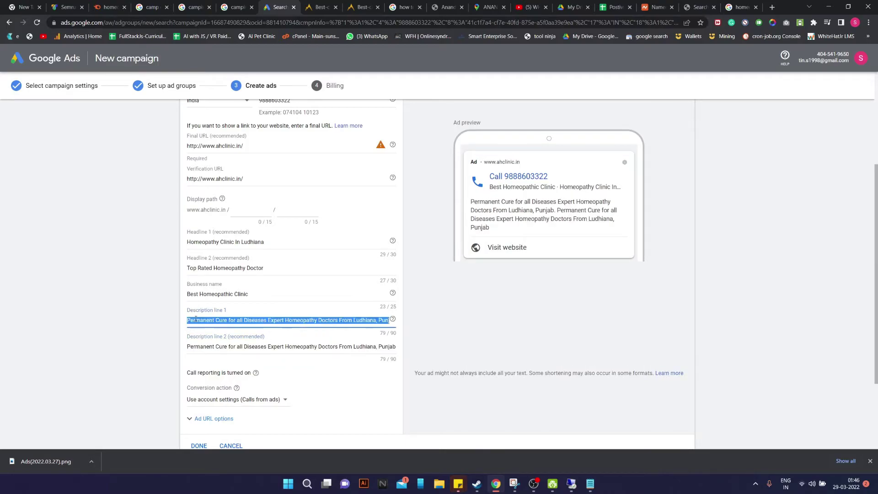
{"action": "key", "text": "super+v"}
{"action": "key", "text": "Down"}
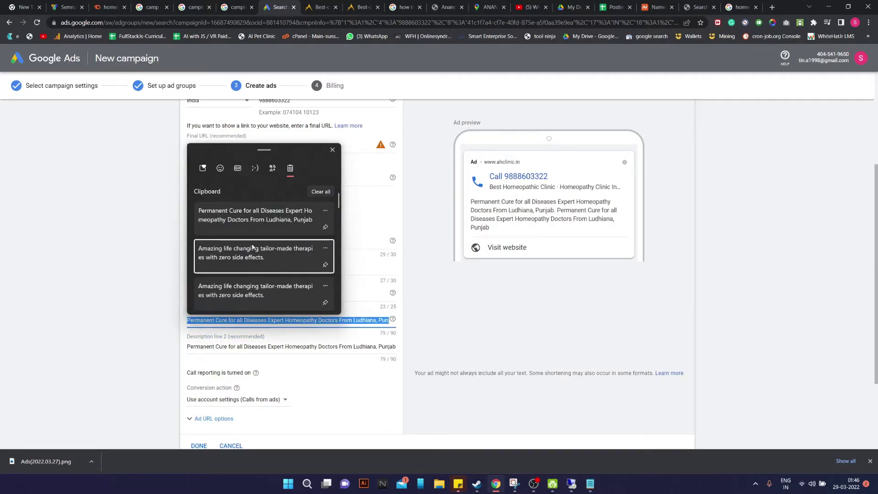
{"action": "key", "text": "Return"}
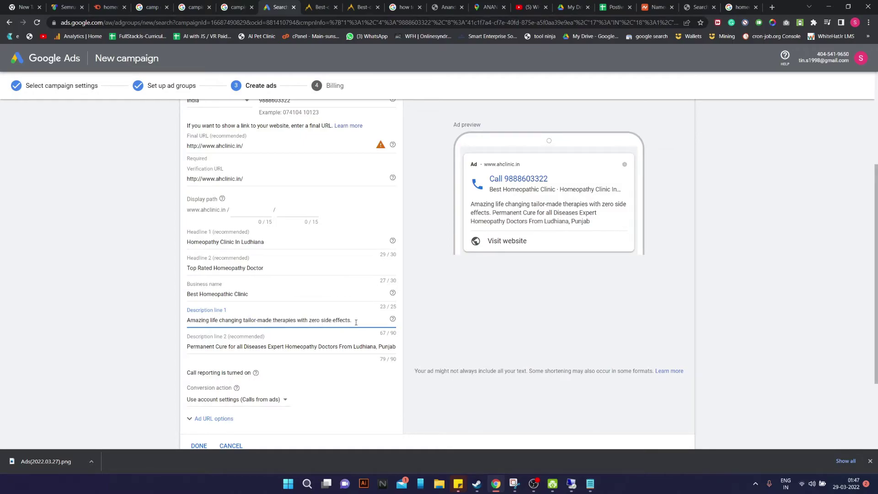
Append 'by Top Rated Doctors.' to the first description
{"action": "type", "text": "by"}
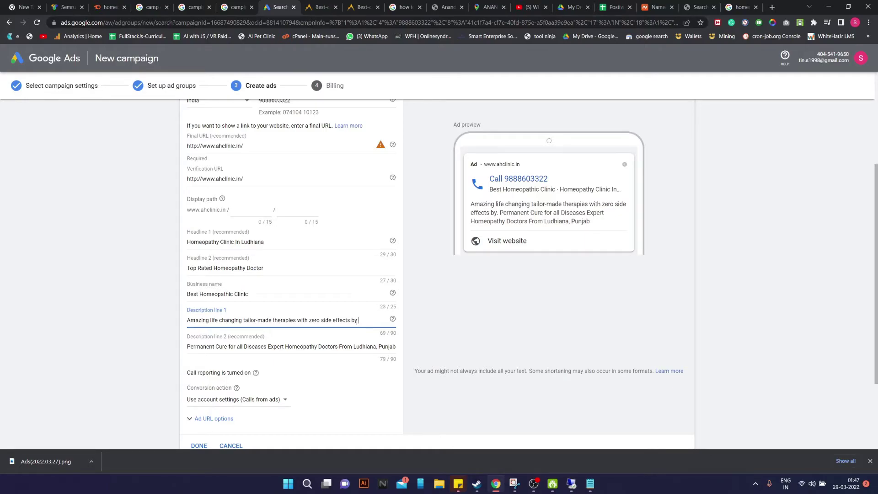
{"action": "type", "text": "Ex"}
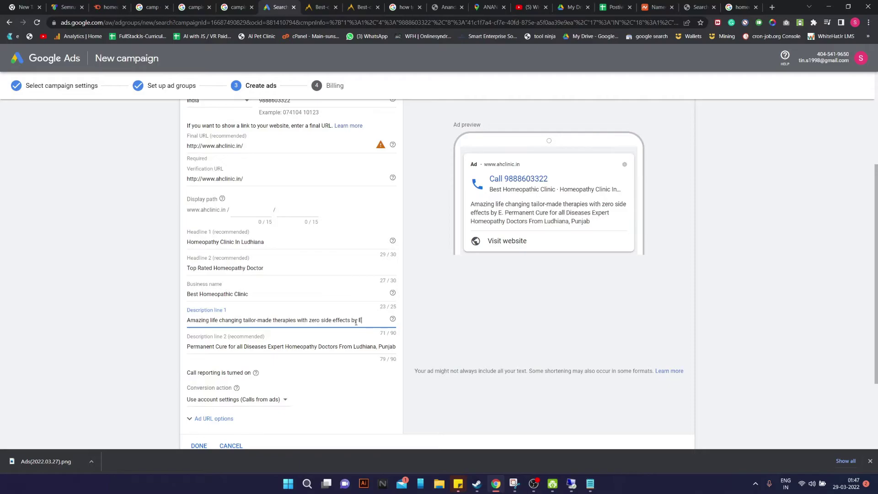
{"action": "key", "text": "BackSpace"}
{"action": "key", "text": "BackSpace"}
{"action": "key", "text": "BackSpace"}
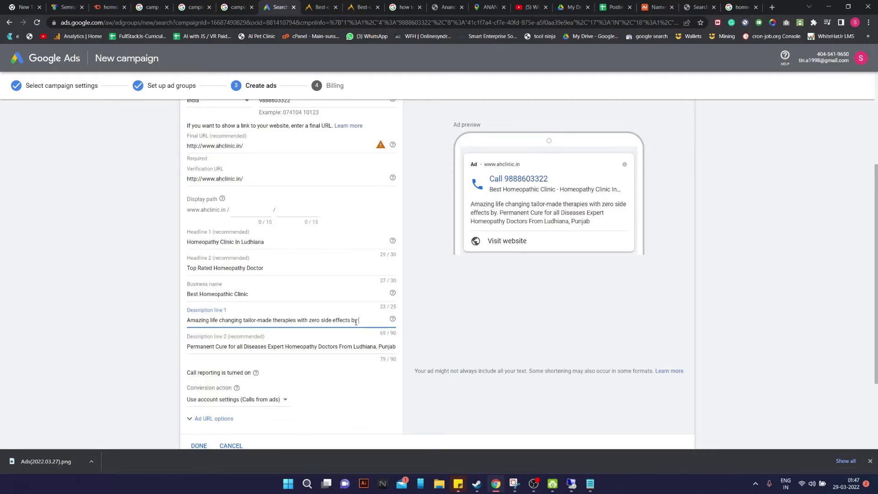
{"action": "type", "text": "Top Rated Doc"}
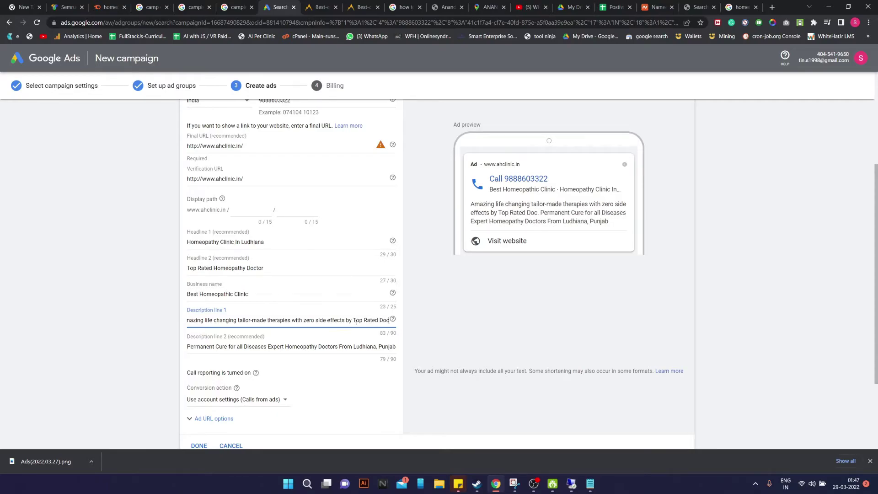
{"action": "type", "text": "tors"}
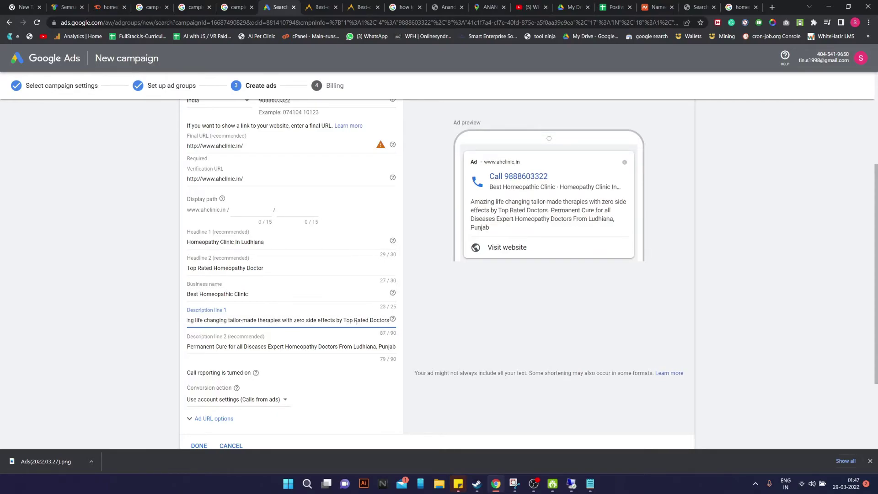
{"action": "type", "text": "."}
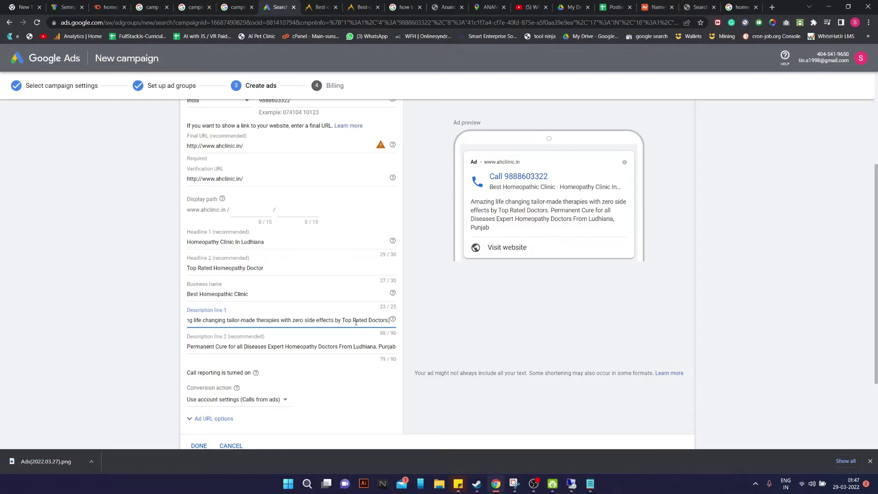
Capitalise every word of the first description: Life, Changing, Tailor-Made, Therapies, With, Zero, Side, Effects, By
{"action": "left_click_drag", "start_coordinate": [219, 323], "coordinate": [124, 320]}
{"action": "left_click", "coordinate": [219, 323]}
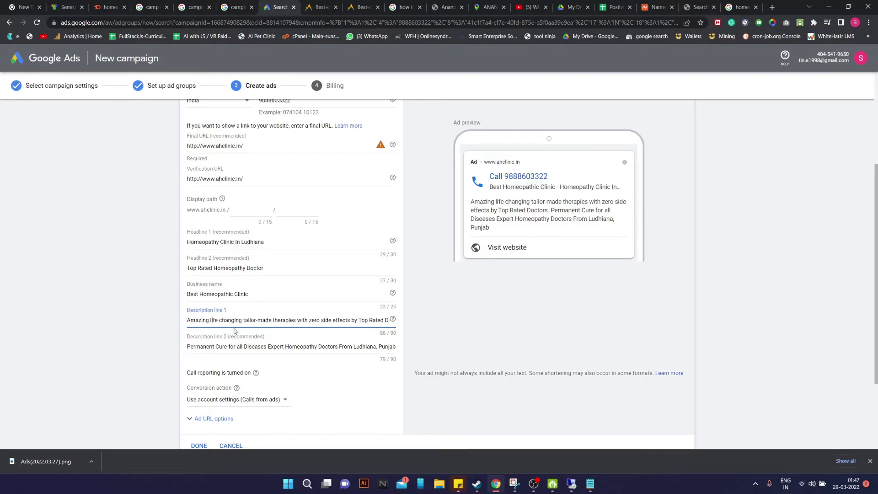
{"action": "key", "text": "Delete"}
{"action": "type", "text": "L"}
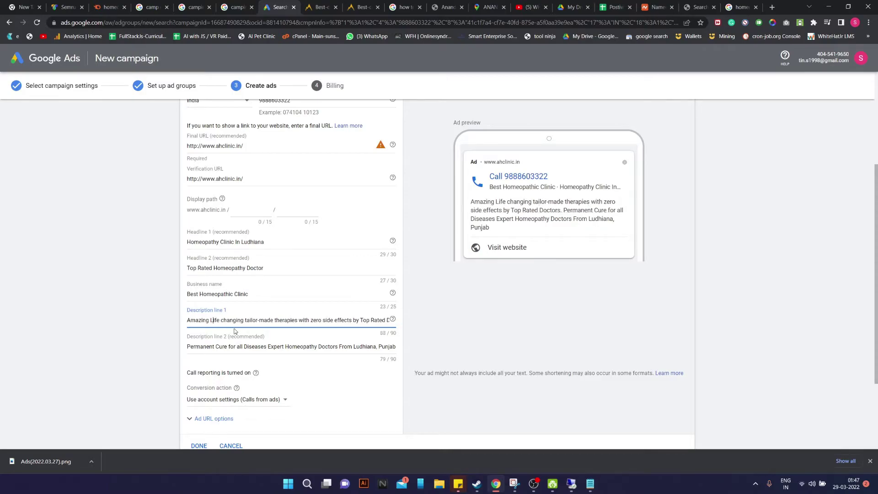
{"action": "key", "text": "Delete"}
{"action": "type", "text": "C"}
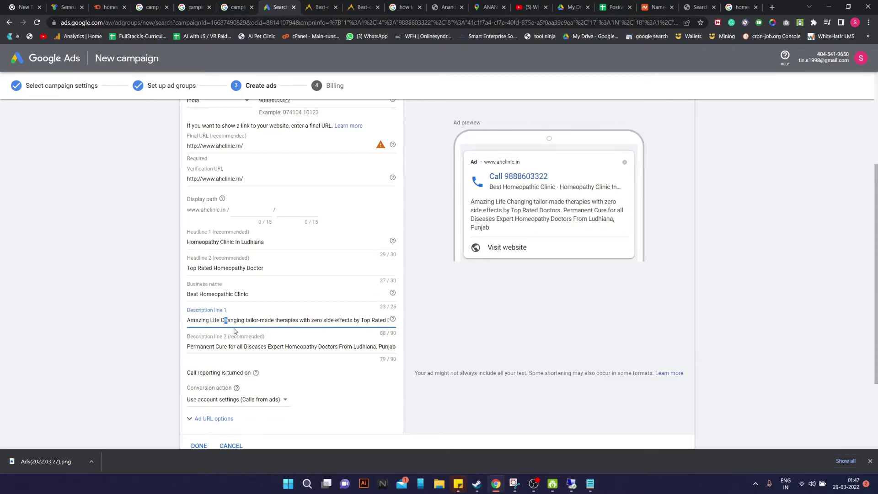
{"action": "key", "text": "Delete"}
{"action": "type", "text": "T"}
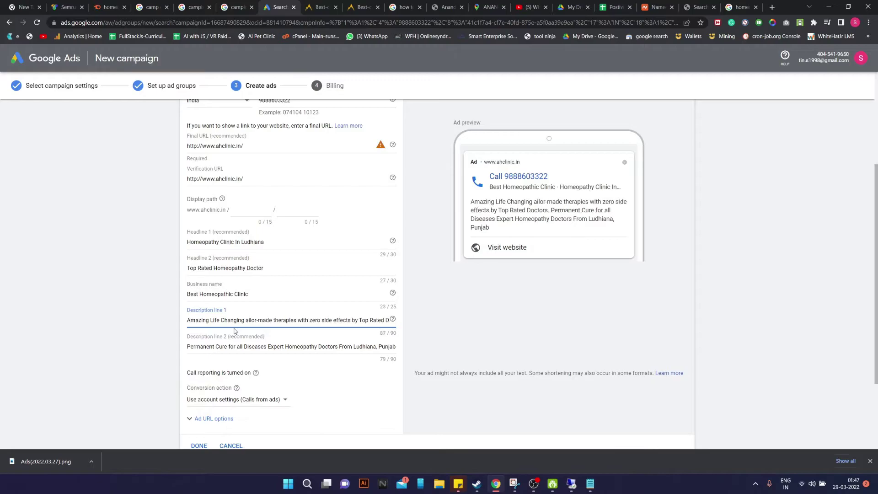
{"action": "key", "text": "Delete"}
{"action": "type", "text": "M"}
{"action": "key", "text": "Delete"}
{"action": "type", "text": "T"}
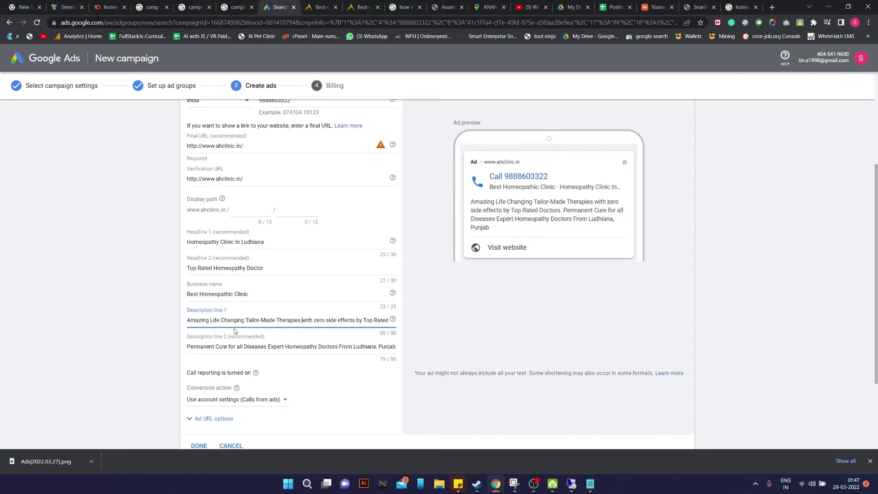
{"action": "key", "text": "BackSpace"}
{"action": "type", "text": "W"}
{"action": "key", "text": "BackSpace"}
{"action": "type", "text": "Z"}
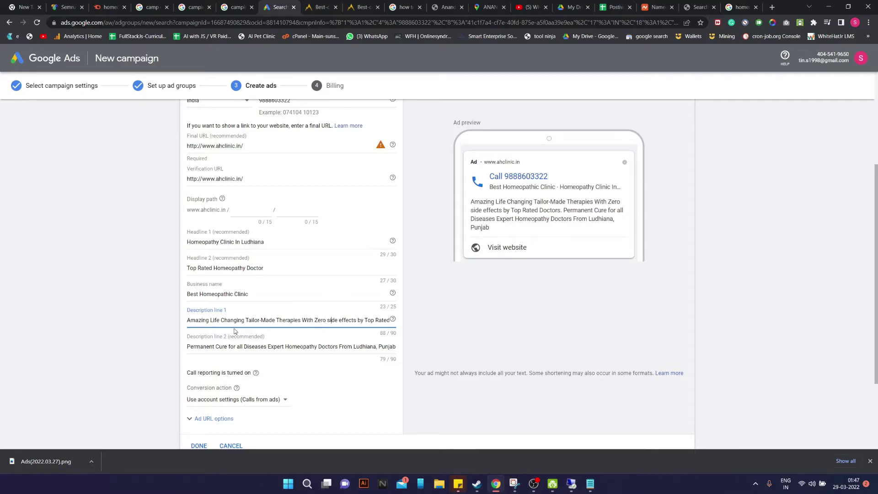
{"action": "key", "text": "BackSpace"}
{"action": "type", "text": "S"}
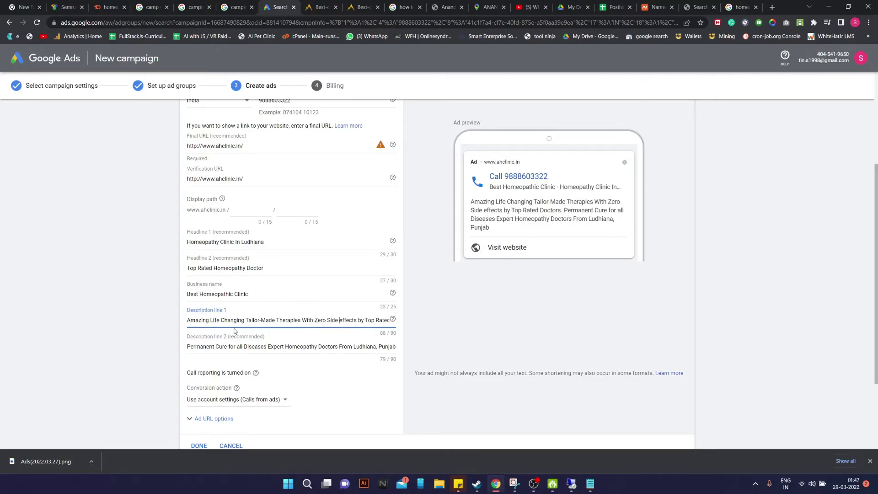
{"action": "key", "text": "BackSpace"}
{"action": "type", "text": "E"}
{"action": "key", "text": "BackSpace"}
{"action": "type", "text": "B"}
{"action": "key", "text": "End"}
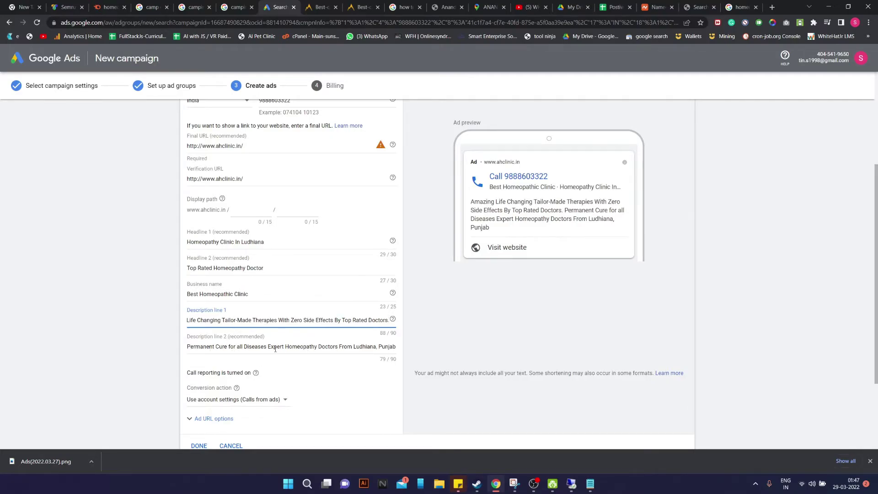
End the second description with '. Call Now!'
{"action": "left_click_drag", "start_coordinate": [329, 347], "coordinate": [405, 349]}
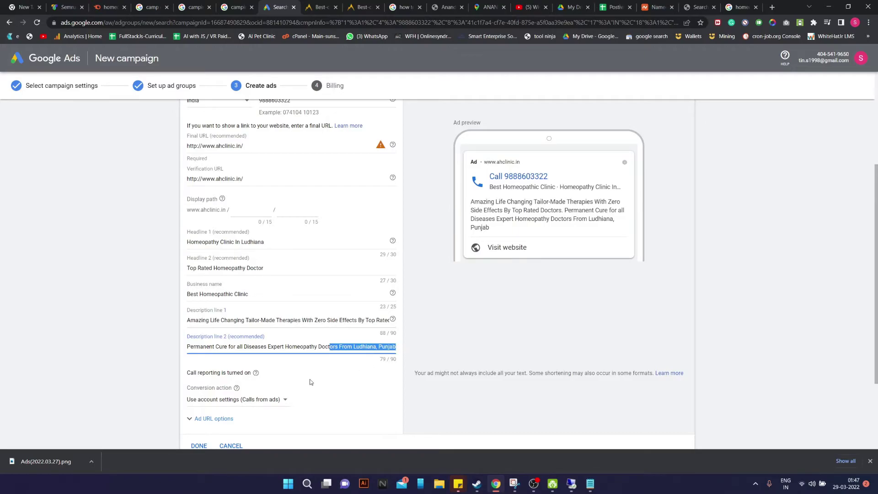
{"action": "left_click", "coordinate": [323, 372]}
{"action": "left_click", "coordinate": [397, 346]}
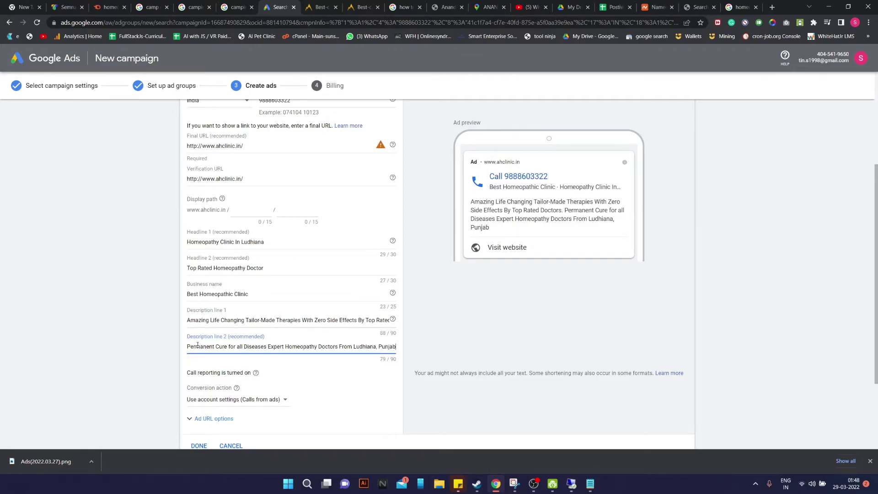
{"action": "key", "text": "End"}
{"action": "type", "text": "."}
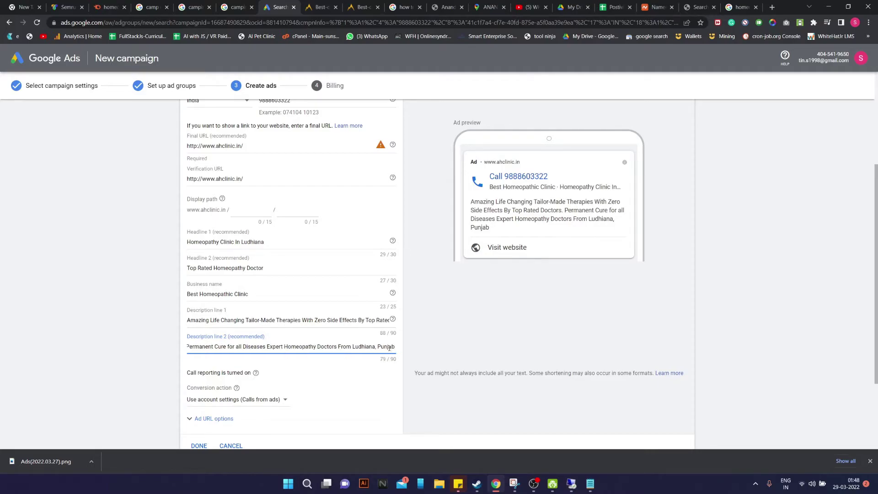
{"action": "type", "text": " Ca"}
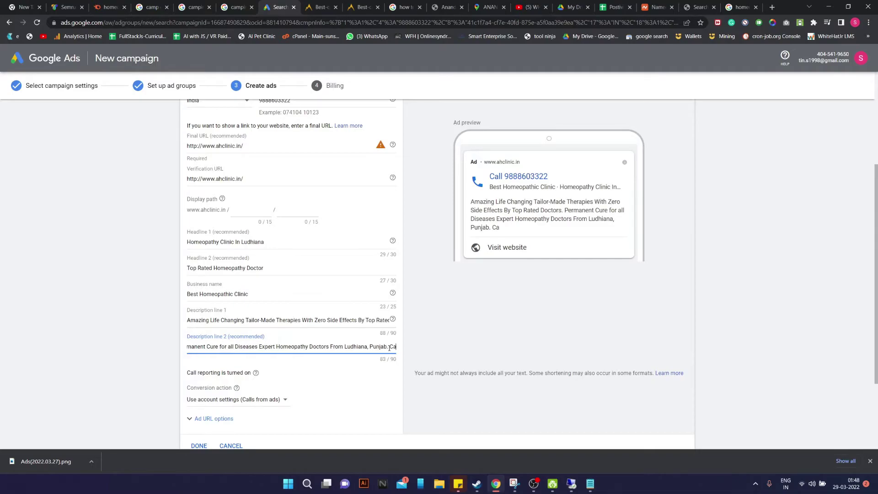
{"action": "type", "text": "ll Now!"}
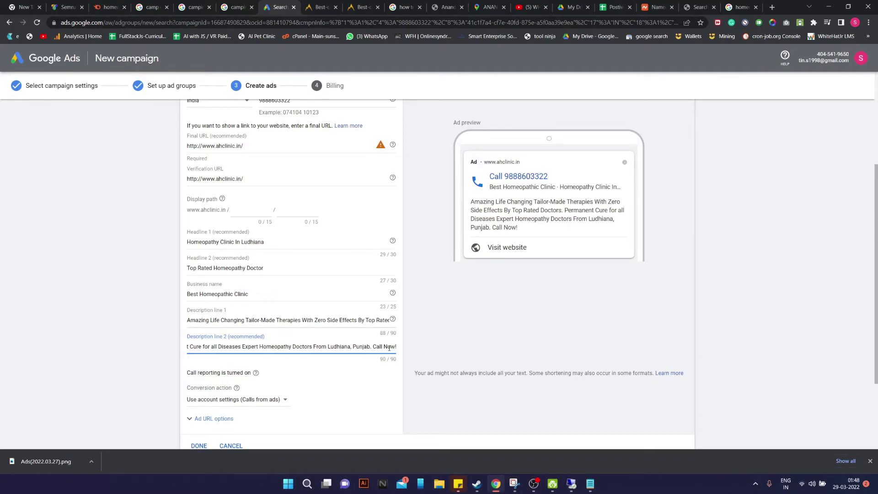
Finish the call ad and save it to the ad group
{"action": "scroll", "coordinate": [388, 347], "scroll_direction": "down", "scroll_amount": 2}
{"action": "scroll", "coordinate": [386, 194], "scroll_direction": "up", "scroll_amount": 5}
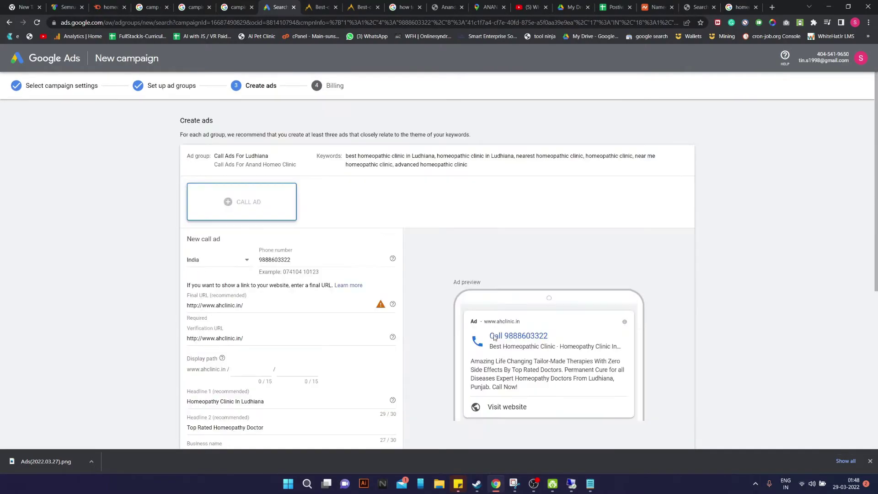
{"action": "scroll", "coordinate": [345, 278], "scroll_direction": "down", "scroll_amount": 5}
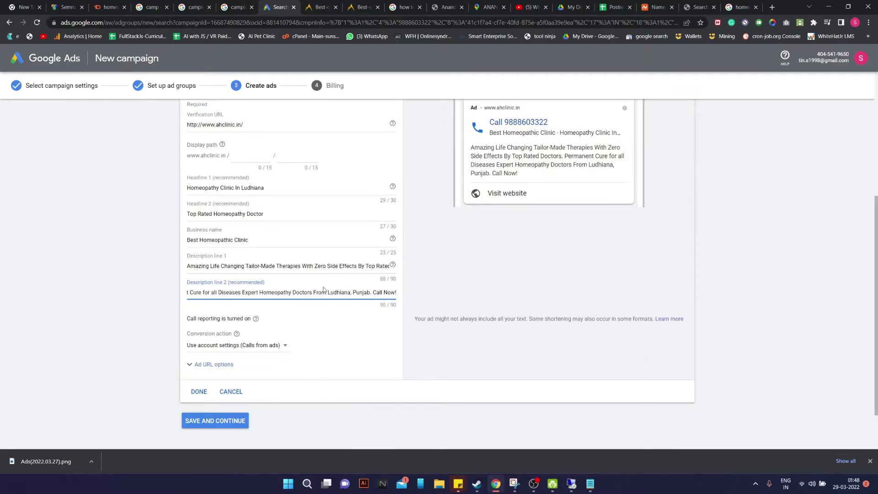
{"action": "left_click", "coordinate": [198, 392]}
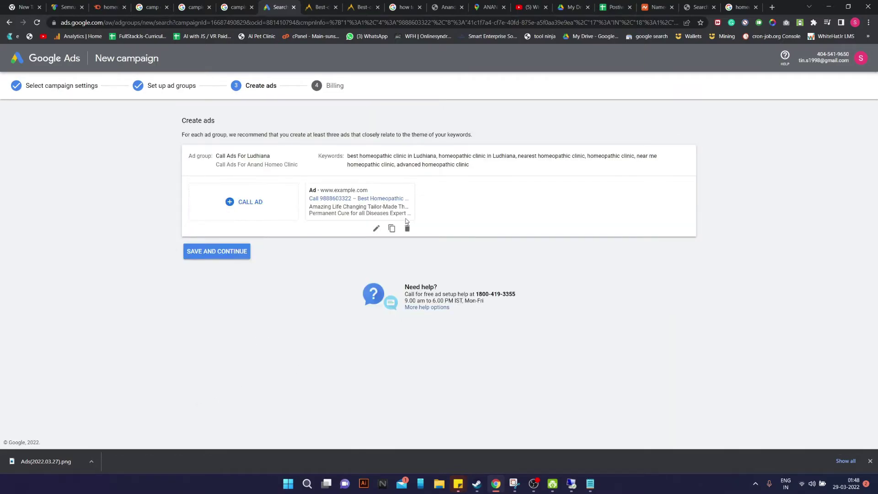
{"action": "left_click", "coordinate": [217, 251]}
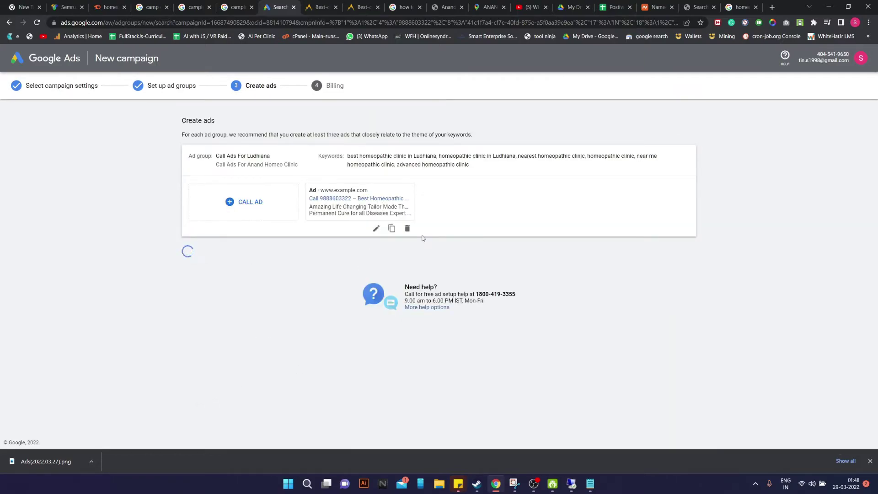
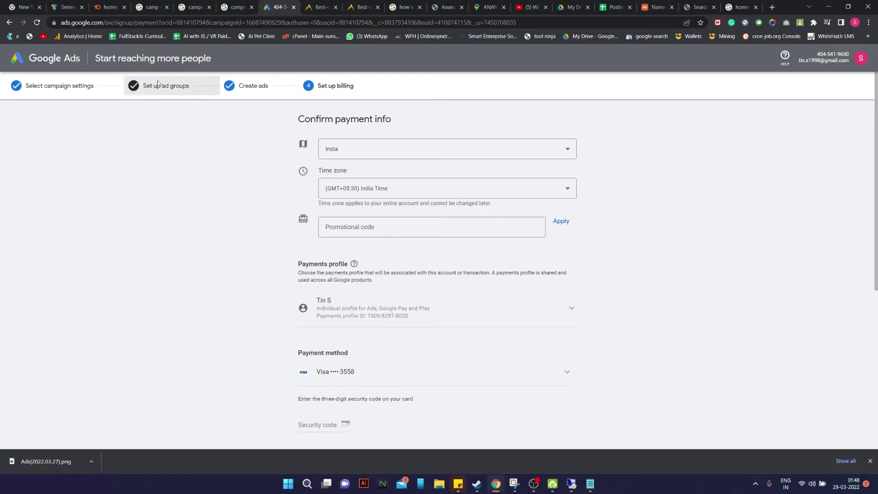
Go back from the campaign setup page to the billing page
{"action": "scroll", "coordinate": [282, 213], "scroll_direction": "down", "scroll_amount": 5}
{"action": "scroll", "coordinate": [282, 213], "scroll_direction": "up", "scroll_amount": 5}
{"action": "left_click", "coordinate": [10, 23]}
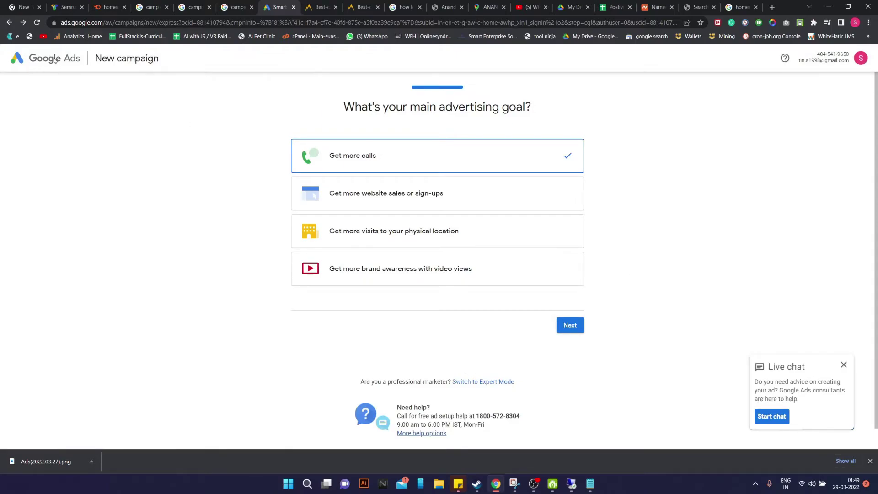
{"action": "left_click", "coordinate": [24, 22]}
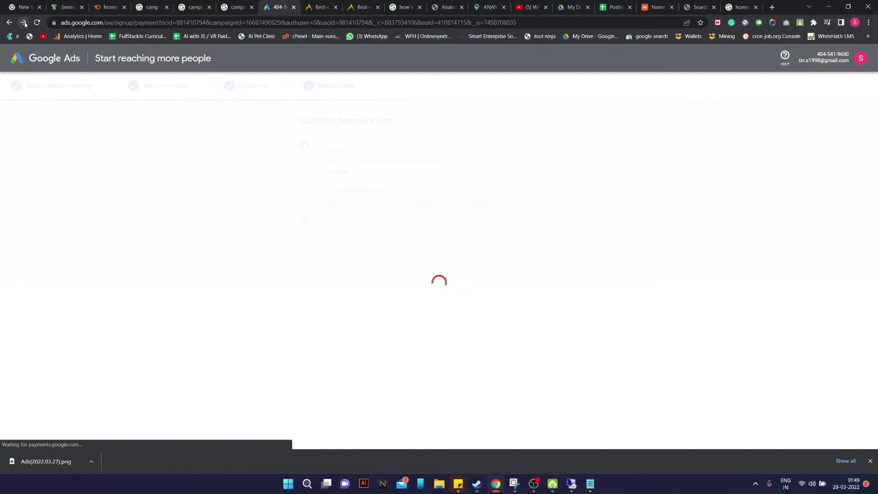
{"action": "scroll", "coordinate": [275, 208], "scroll_direction": "down", "scroll_amount": 5}
{"action": "scroll", "coordinate": [274, 209], "scroll_direction": "up", "scroll_amount": 5}
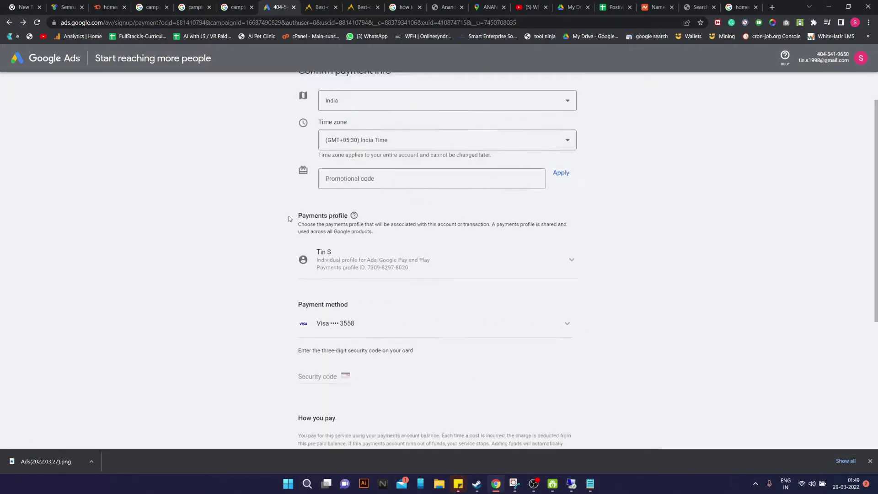
Pay ₹1000 by NetBanking, close the bank window, and open the new campaign's overview
{"action": "left_click", "coordinate": [396, 371]}
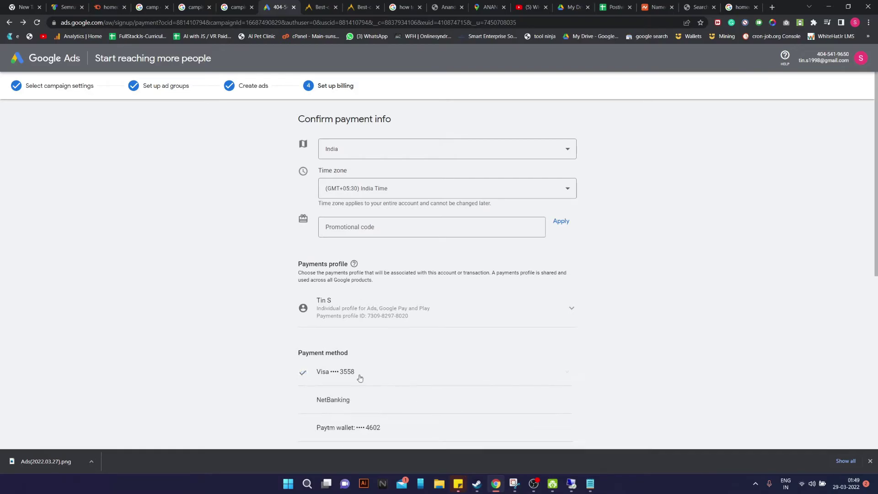
{"action": "left_click", "coordinate": [374, 399]}
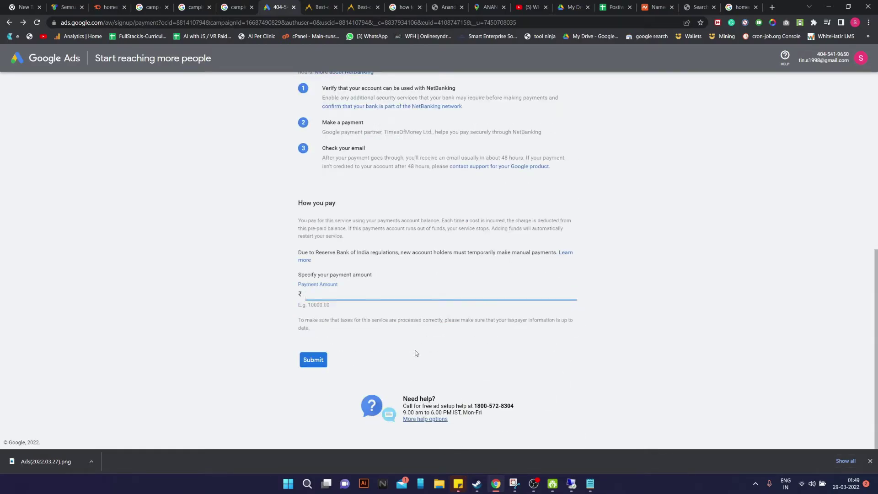
{"action": "type", "text": "1000"}
{"action": "left_click", "coordinate": [323, 359]}
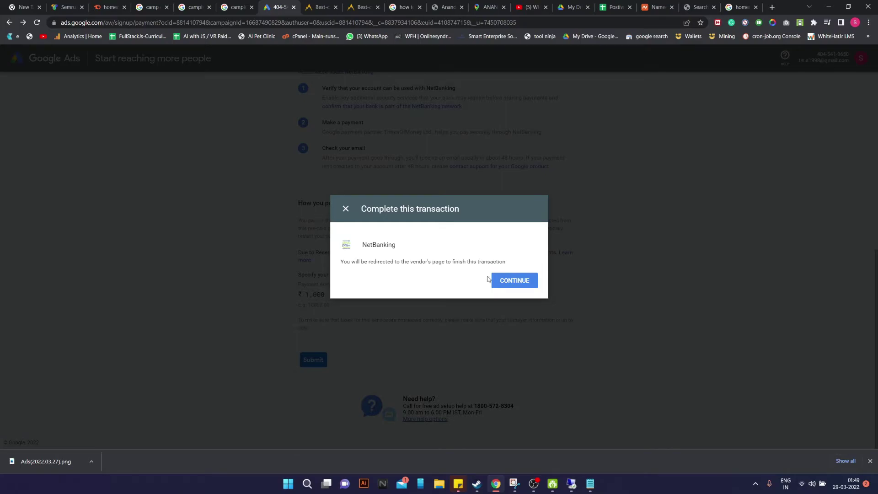
{"action": "left_click", "coordinate": [490, 279]}
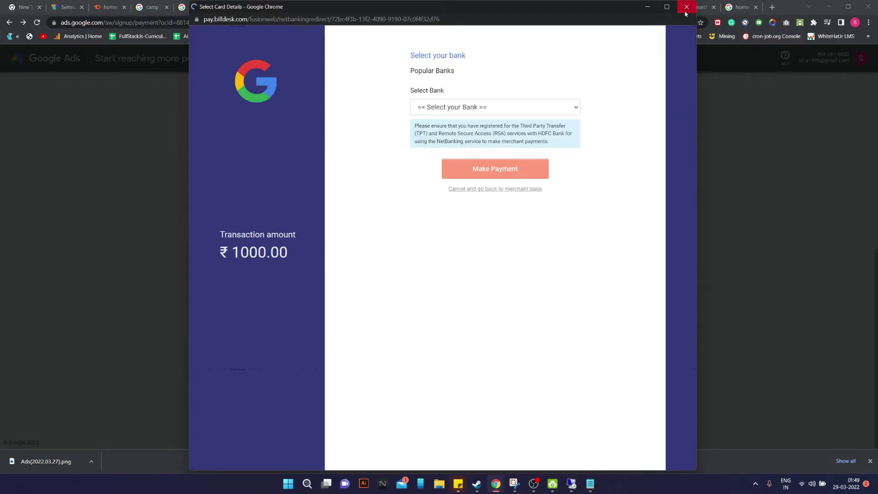
{"action": "left_click", "coordinate": [687, 7]}
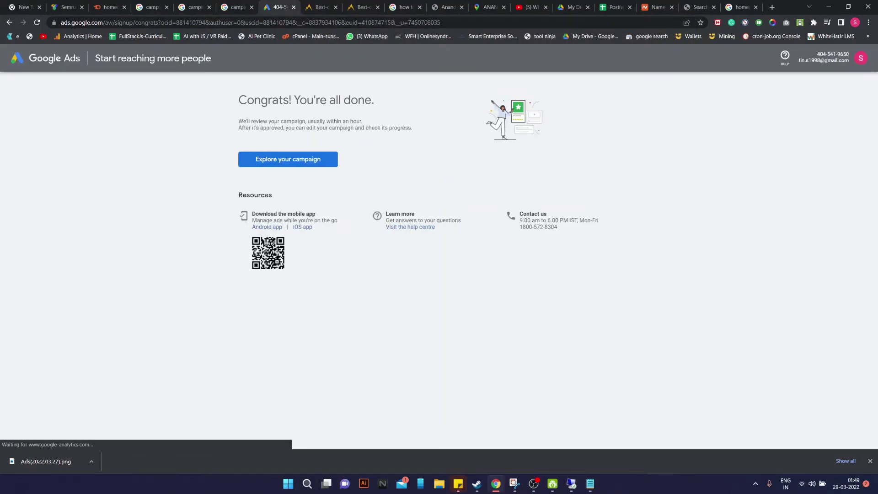
{"action": "left_click", "coordinate": [313, 159]}
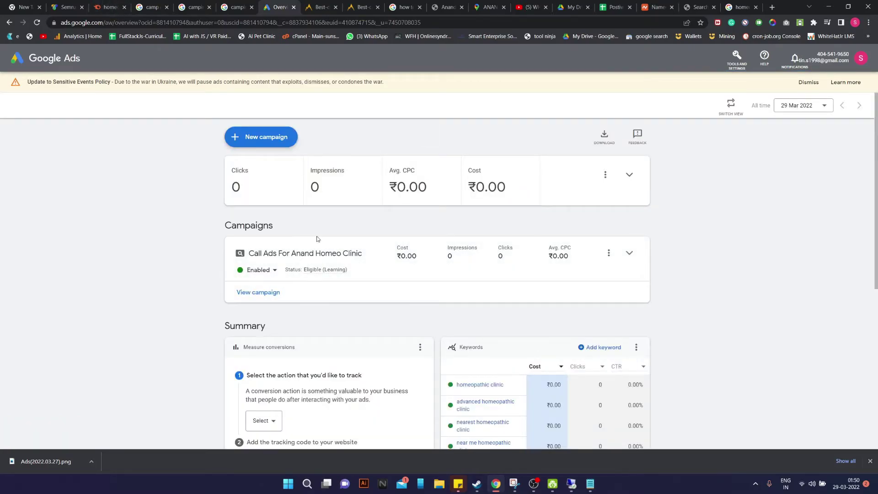
From All ads, start a call ad in campaign Call Ads For Anand Homeo Clinic, ad group Call Ads For Ludhiana
{"action": "scroll", "coordinate": [694, 307], "scroll_direction": "down", "scroll_amount": 2}
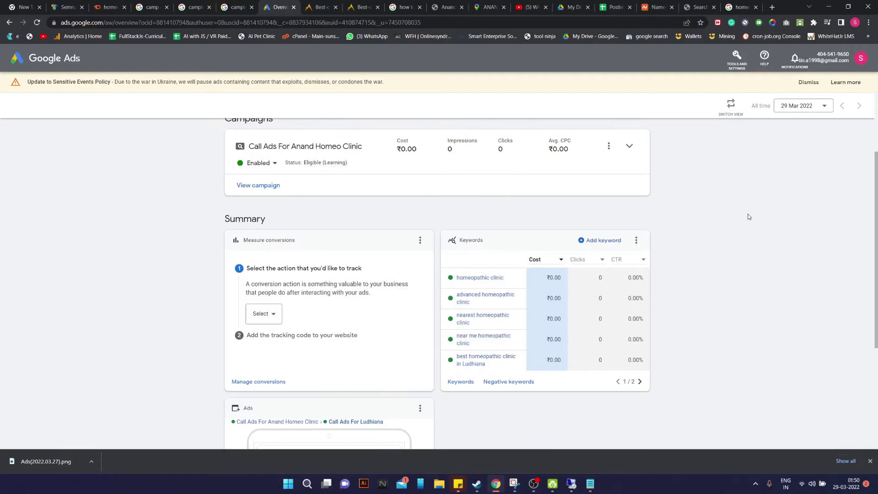
{"action": "scroll", "coordinate": [750, 216], "scroll_direction": "down", "scroll_amount": 4}
{"action": "left_click", "coordinate": [242, 367]}
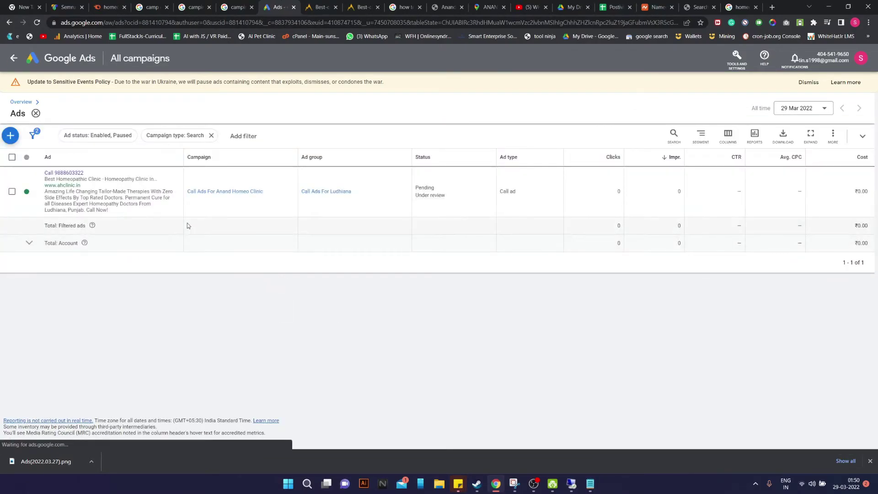
{"action": "left_click", "coordinate": [10, 135]}
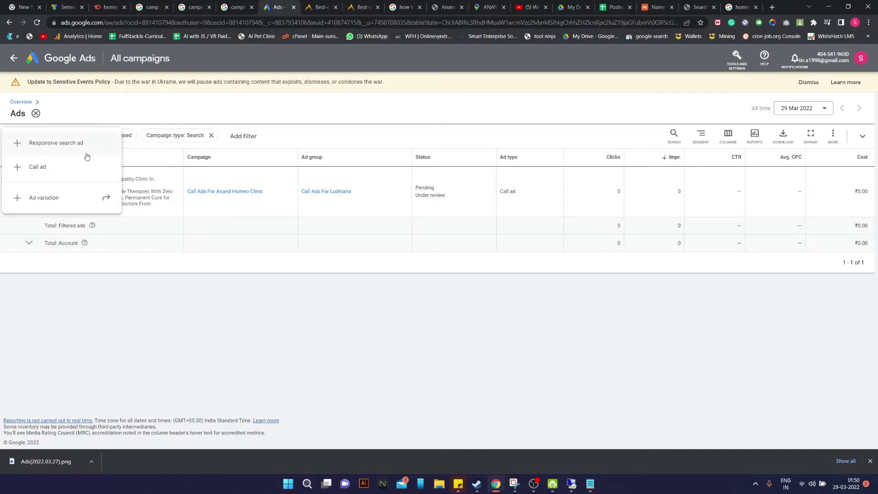
{"action": "left_click", "coordinate": [85, 169]}
{"action": "left_click", "coordinate": [343, 242]}
{"action": "left_click", "coordinate": [483, 239]}
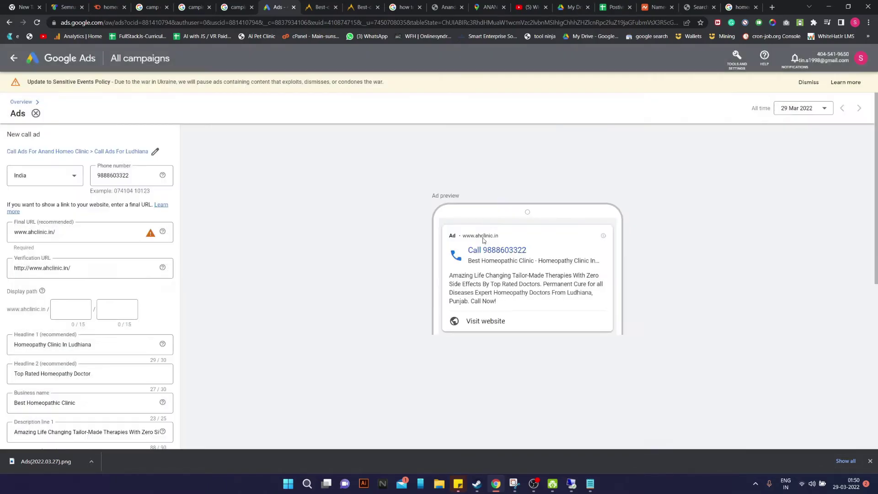
{"action": "scroll", "coordinate": [417, 294], "scroll_direction": "down", "scroll_amount": 3}
{"action": "scroll", "coordinate": [171, 321], "scroll_direction": "up", "scroll_amount": 2}
{"action": "scroll", "coordinate": [156, 322], "scroll_direction": "down", "scroll_amount": 5}
{"action": "scroll", "coordinate": [137, 325], "scroll_direction": "up", "scroll_amount": 6}
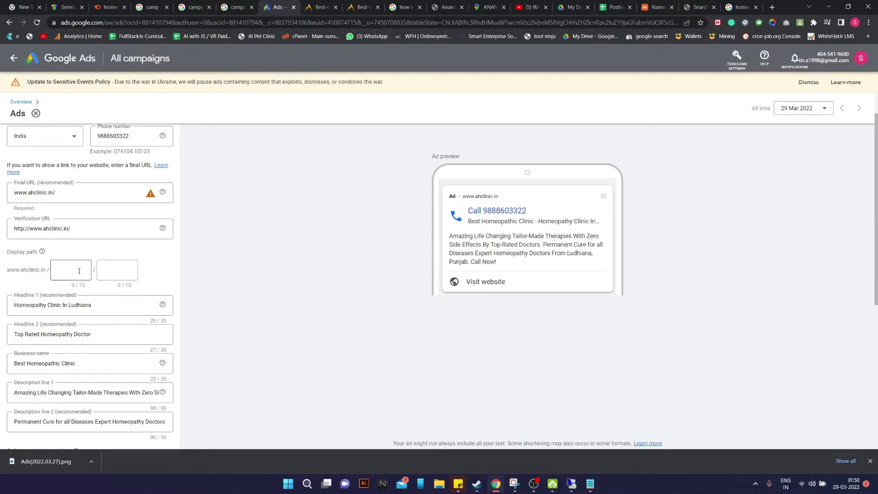
Change the business name to 'Best Homeopathic Doctor', checking the clinic website for wording
{"action": "left_click", "coordinate": [89, 335]}
{"action": "left_click", "coordinate": [75, 364]}
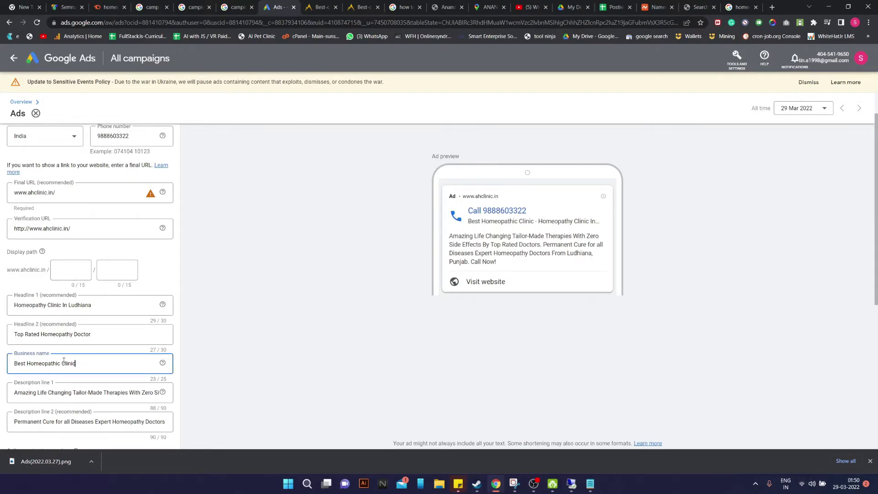
{"action": "left_click_drag", "start_coordinate": [76, 364], "coordinate": [63, 362]}
{"action": "type", "text": "Doctor"}
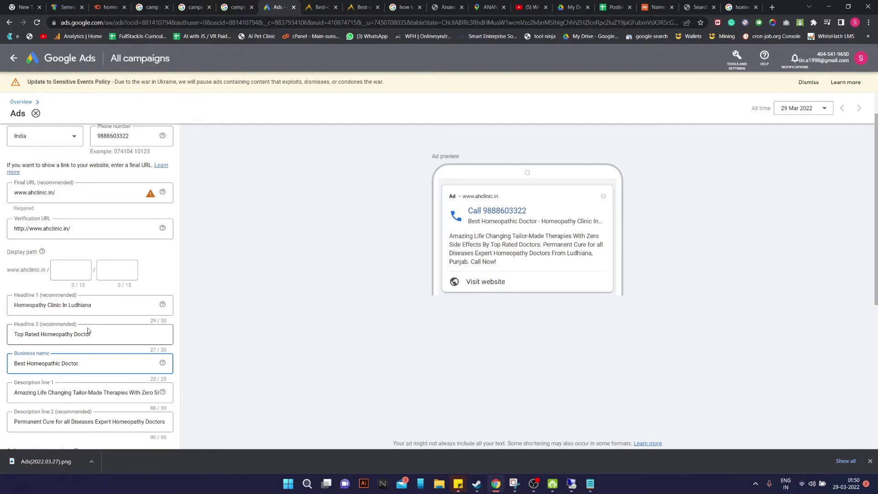
{"action": "left_click", "coordinate": [444, 7]}
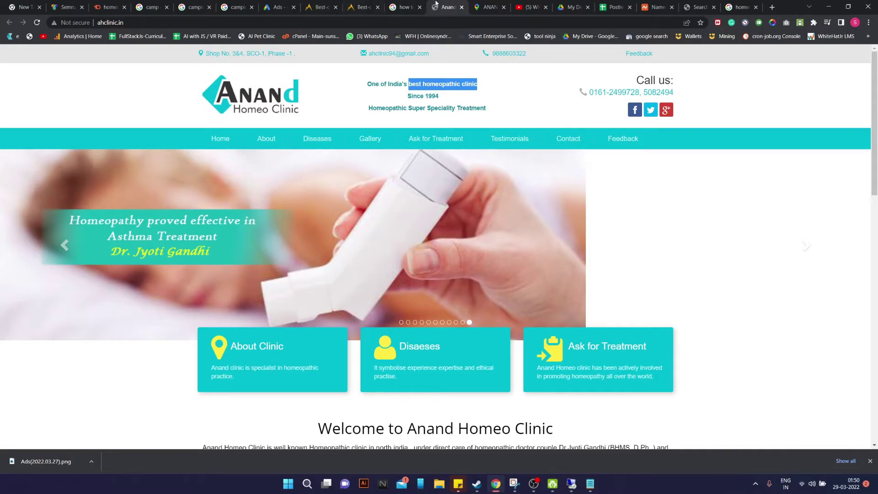
{"action": "left_click", "coordinate": [278, 6]}
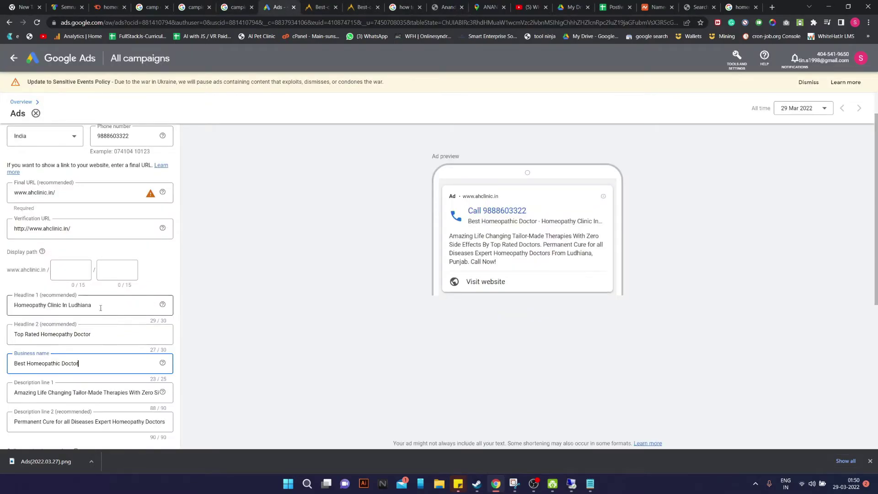
Retype Headline 1 as 'Anand Homeo Clinic In Ludhiana'
{"action": "left_click_drag", "start_coordinate": [100, 308], "coordinate": [2, 309]}
{"action": "type", "text": "Anand"}
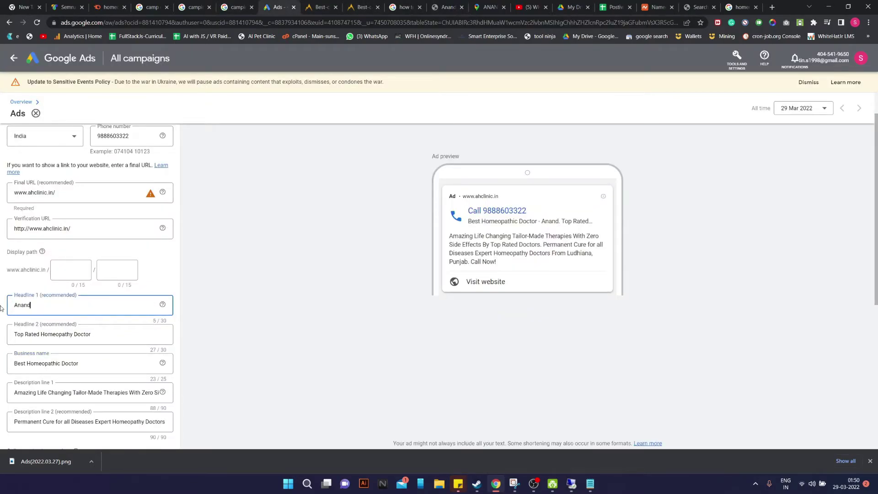
{"action": "type", "text": " Homeo CLini"}
{"action": "key", "text": "BackSpace"}
{"action": "key", "text": "BackSpace"}
{"action": "key", "text": "BackSpace"}
{"action": "key", "text": "BackSpace"}
{"action": "type", "text": "linic"}
{"action": "type", "text": "In Ludhiana"}
{"action": "right_click", "coordinate": [236, 3]}
{"action": "left_click", "coordinate": [280, 320]}
Clear Headline 2 and view the doctors slide on the clinic website
{"action": "triple_click", "coordinate": [109, 333]}
{"action": "key", "text": "BackSpace"}
{"action": "left_click", "coordinate": [446, 7]}
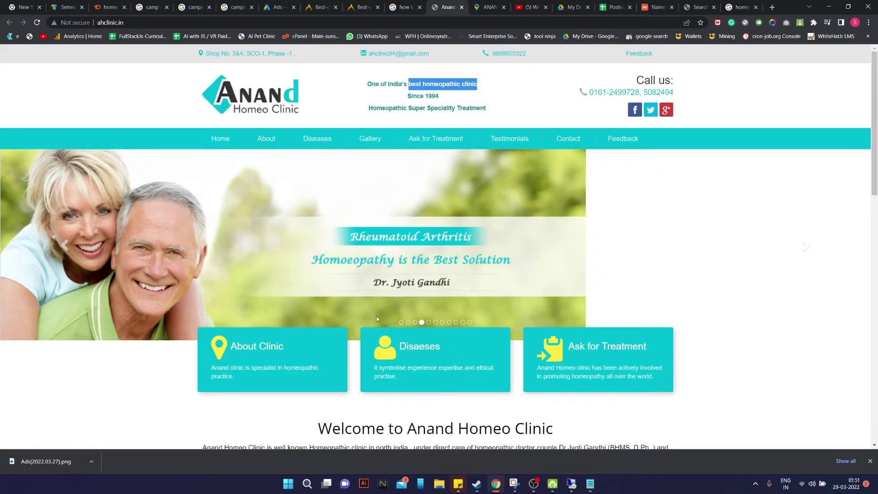
{"action": "left_click", "coordinate": [401, 323]}
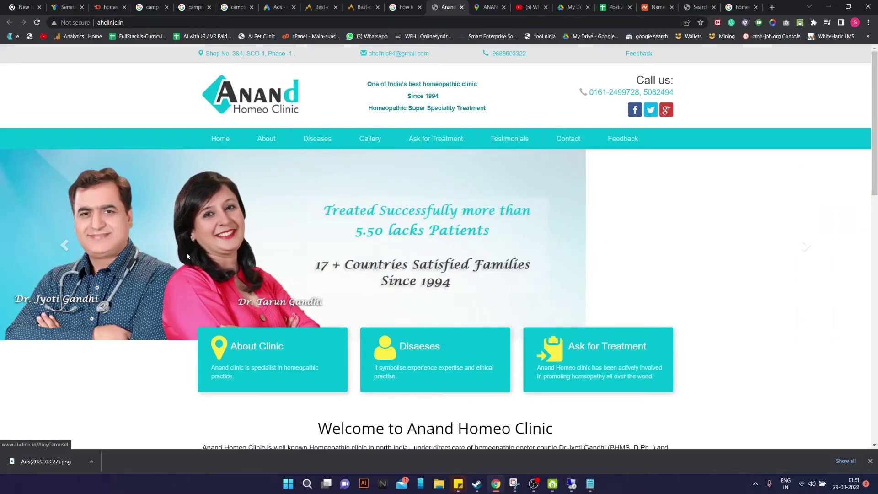
Replace the business name with the clinic doctor's name
{"action": "left_click", "coordinate": [291, 5]}
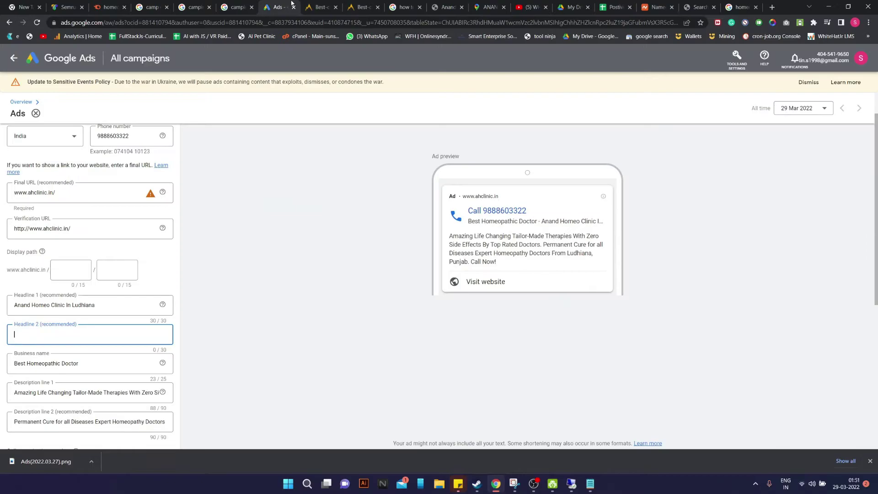
{"action": "left_click_drag", "start_coordinate": [89, 365], "coordinate": [1, 369]}
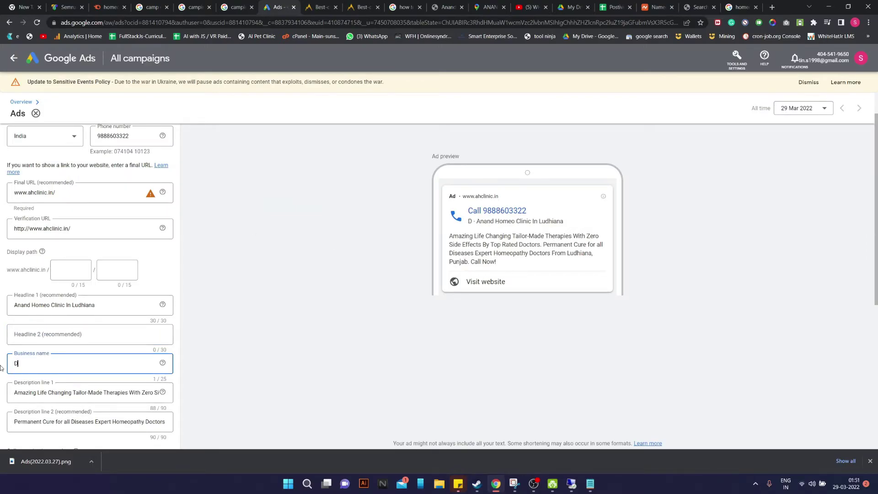
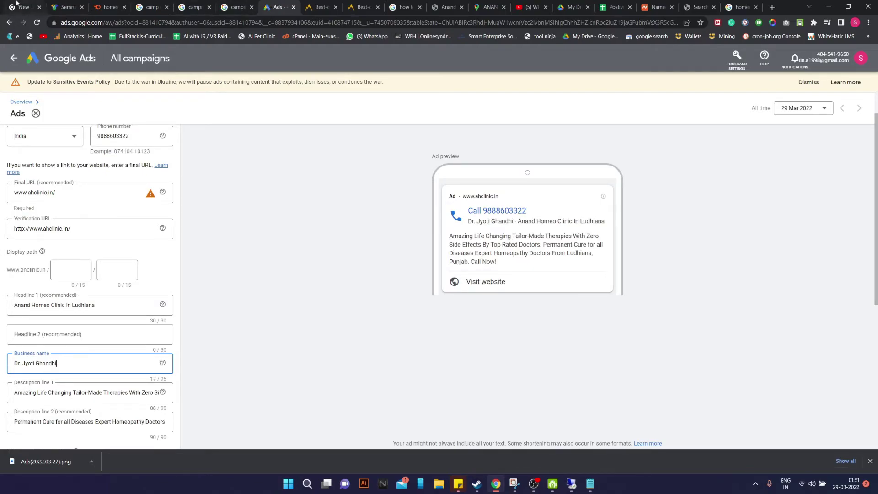
Review the clinic website and the keyword research overview
{"action": "left_click", "coordinate": [443, 5]}
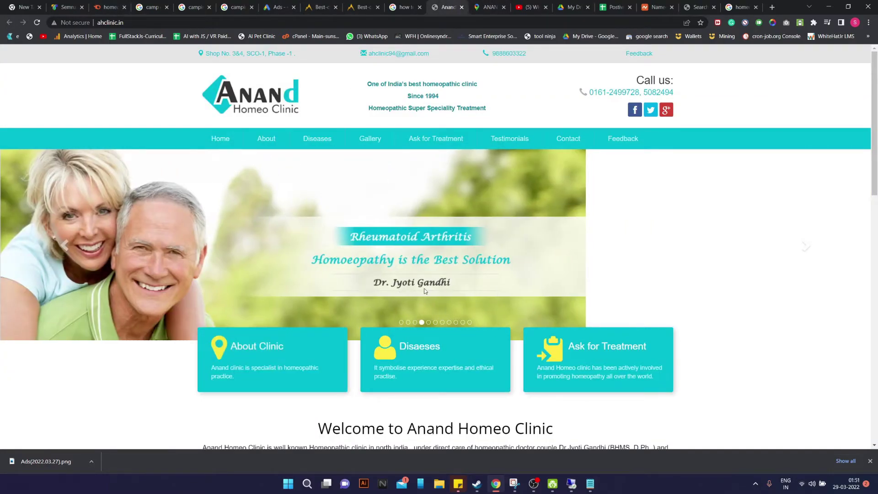
{"action": "left_click", "coordinate": [110, 7]}
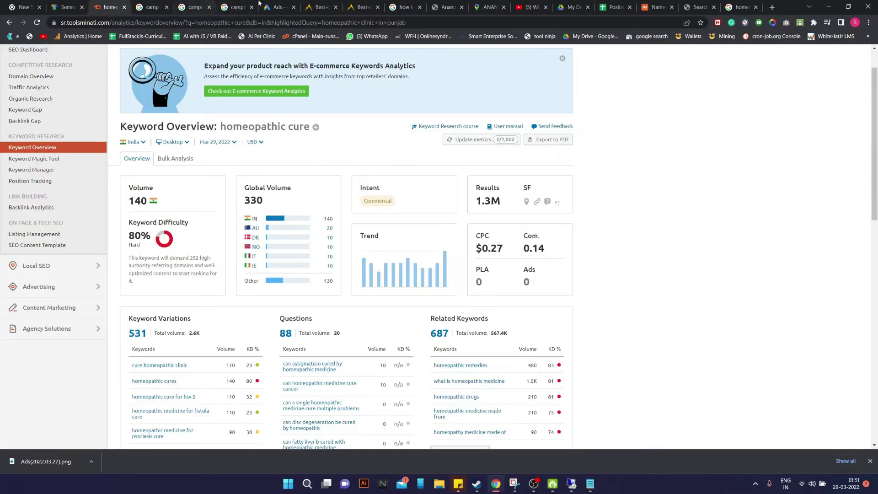
{"action": "left_click", "coordinate": [241, 7]}
{"action": "left_click", "coordinate": [271, 5]}
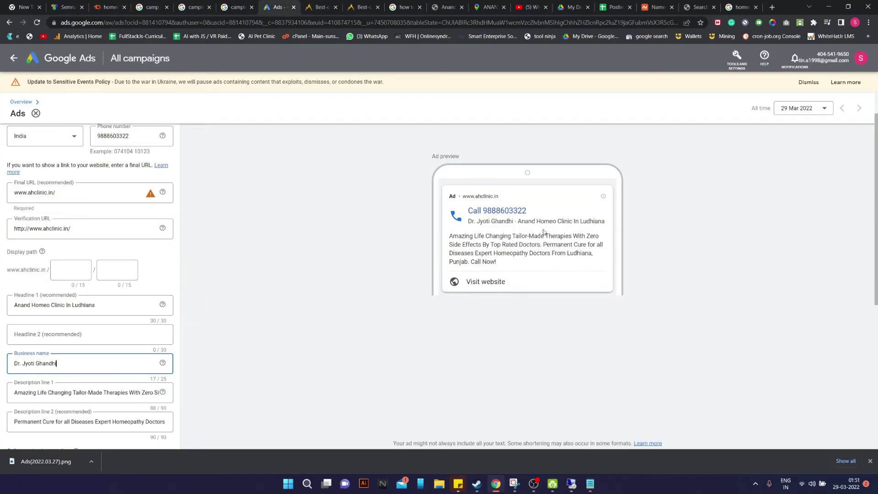
Write Headline 2 as 'Best Homeopathic Doctors', then return to the Ludhiana clinic search results
{"action": "left_click", "coordinate": [77, 331]}
{"action": "type", "text": "Best Homeopathic Doctor"}
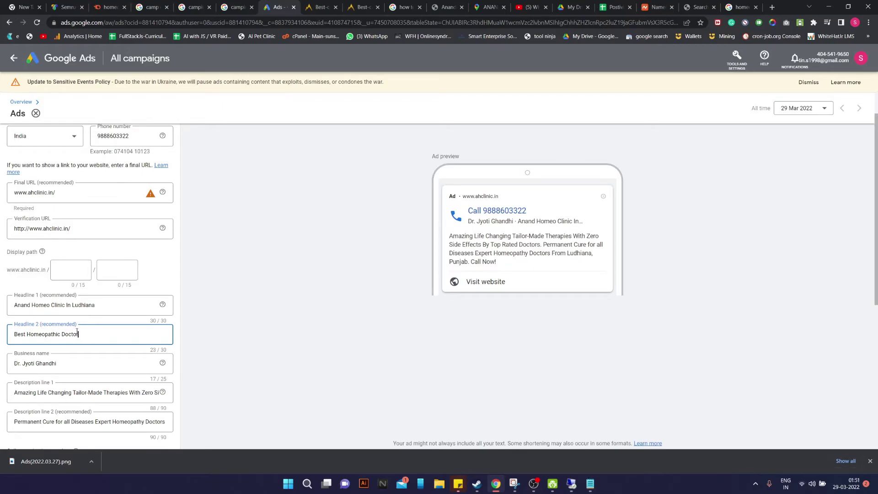
{"action": "type", "text": "in"}
{"action": "type", "text": "To"}
{"action": "type", "text": "p"}
{"action": "key", "text": "BackSpace"}
{"action": "key", "text": "BackSpace"}
{"action": "key", "text": "BackSpace"}
{"action": "scroll", "coordinate": [140, 388], "scroll_direction": "down", "scroll_amount": 1}
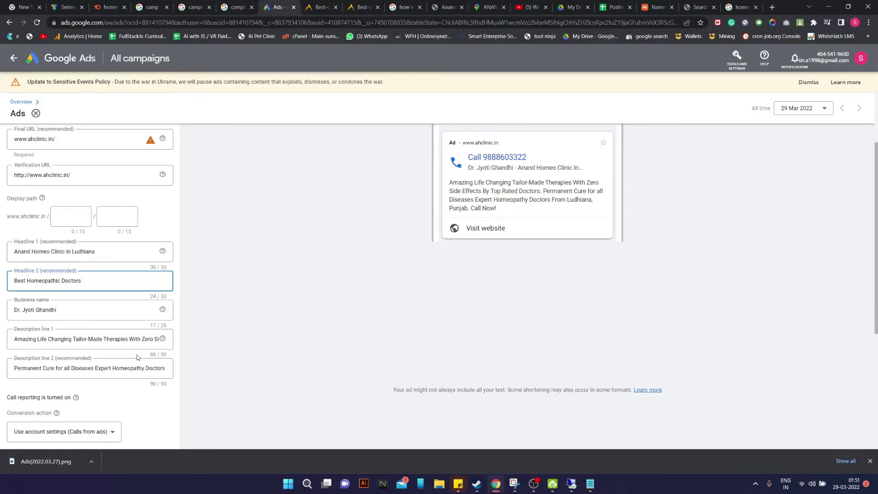
{"action": "left_click", "coordinate": [13, 340]}
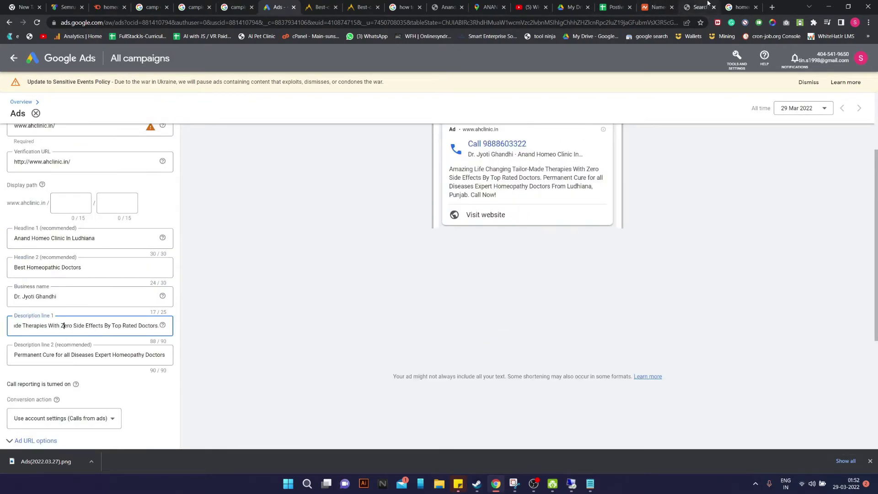
{"action": "left_click", "coordinate": [741, 7]}
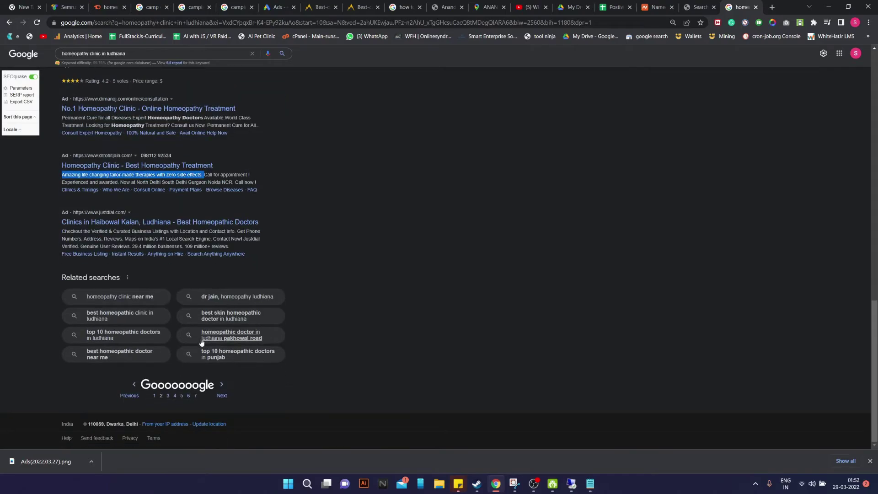
Search Google for 'homeopathy clinic in delhi' and look over the competitor ads
{"action": "left_click", "coordinate": [168, 396]}
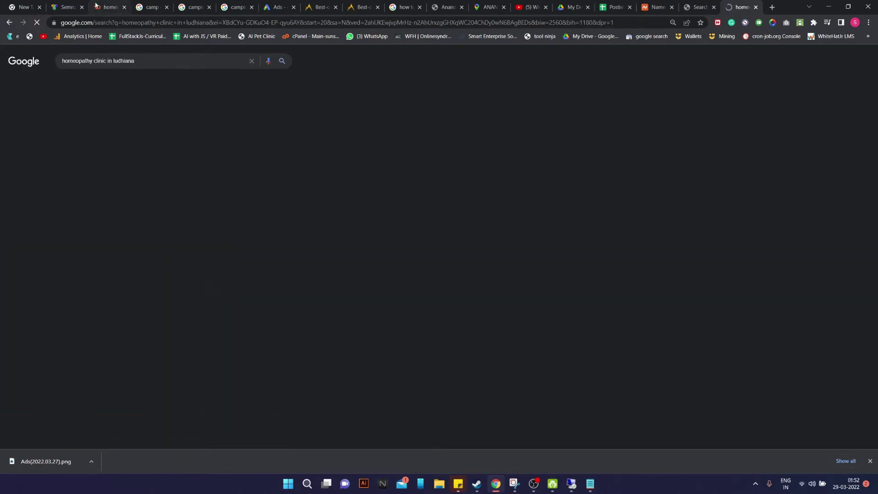
{"action": "double_click", "coordinate": [117, 61]}
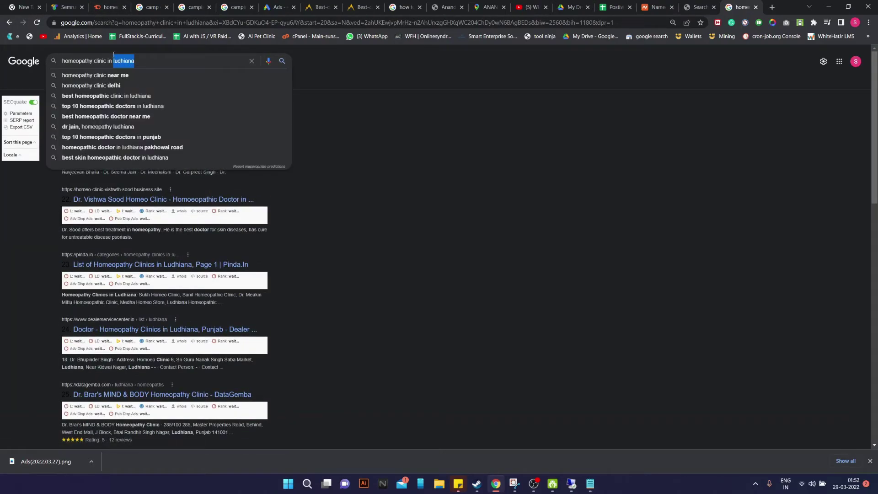
{"action": "type", "text": "delhi"}
{"action": "key", "text": "Return"}
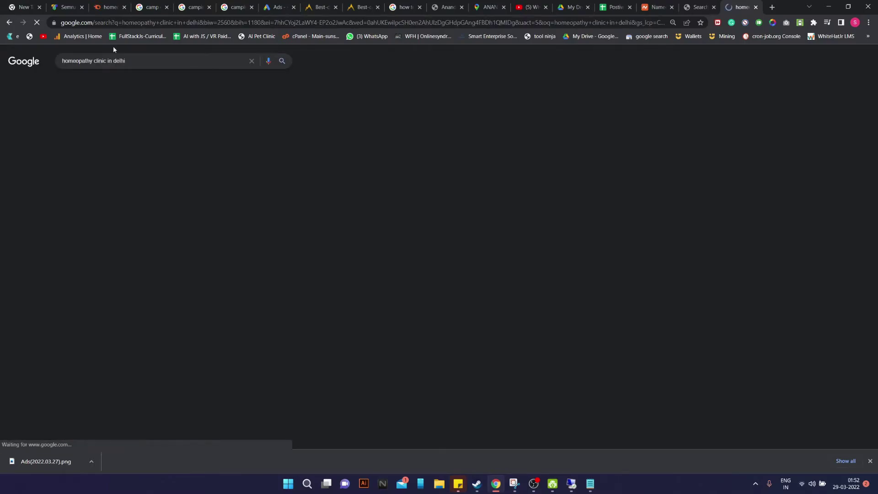
{"action": "scroll", "coordinate": [99, 219], "scroll_direction": "down", "scroll_amount": 15}
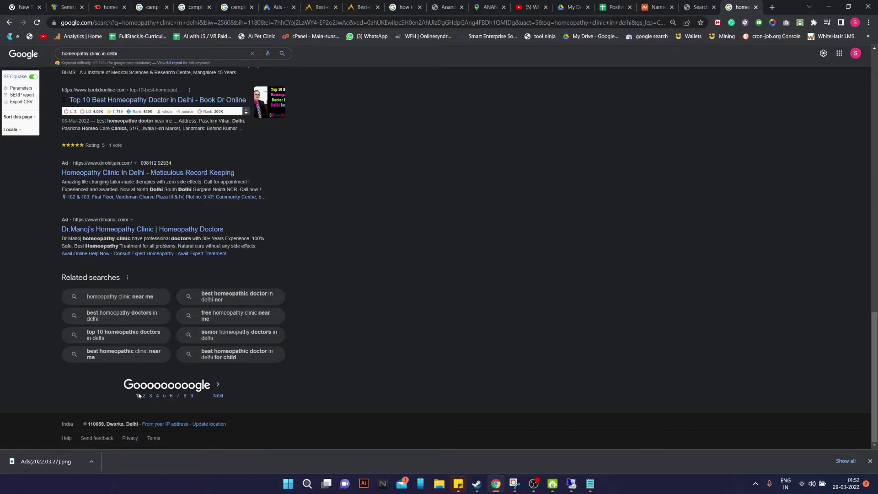
{"action": "scroll", "coordinate": [166, 360], "scroll_direction": "up", "scroll_amount": 2}
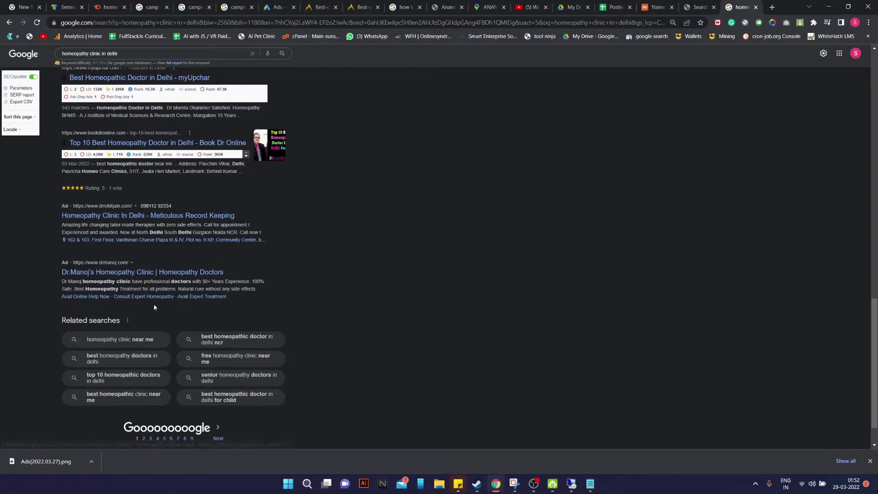
{"action": "left_click_drag", "start_coordinate": [141, 249], "coordinate": [157, 248]}
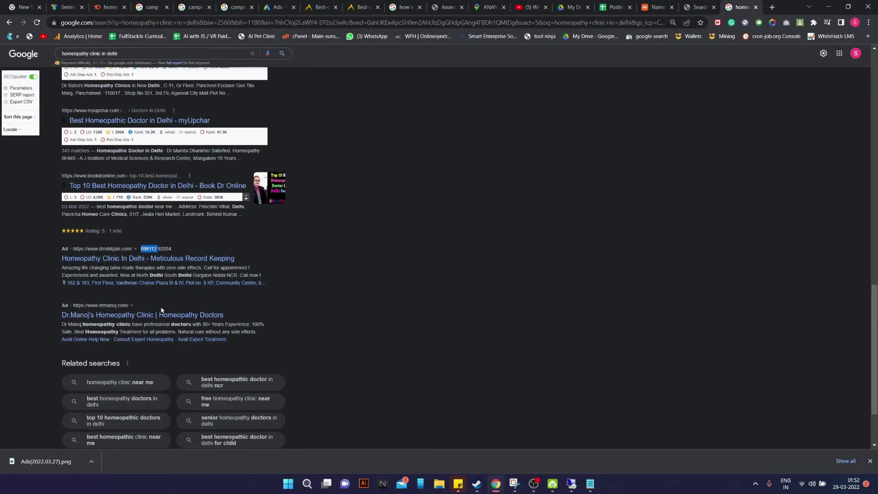
{"action": "scroll", "coordinate": [171, 369], "scroll_direction": "down", "scroll_amount": 2}
Copy the Healing Touch ad description from page 2 and select Description line 1 in Google Ads
{"action": "left_click", "coordinate": [143, 396]}
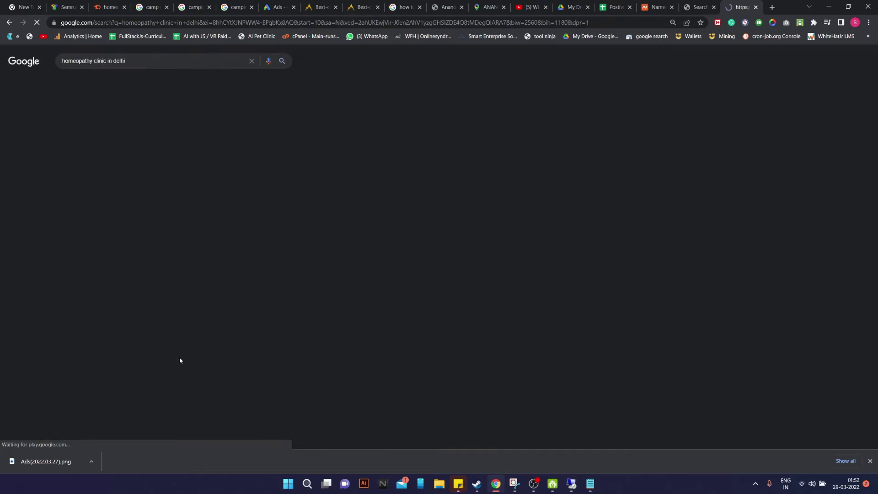
{"action": "scroll", "coordinate": [213, 242], "scroll_direction": "down", "scroll_amount": 6}
{"action": "scroll", "coordinate": [244, 264], "scroll_direction": "down", "scroll_amount": 10}
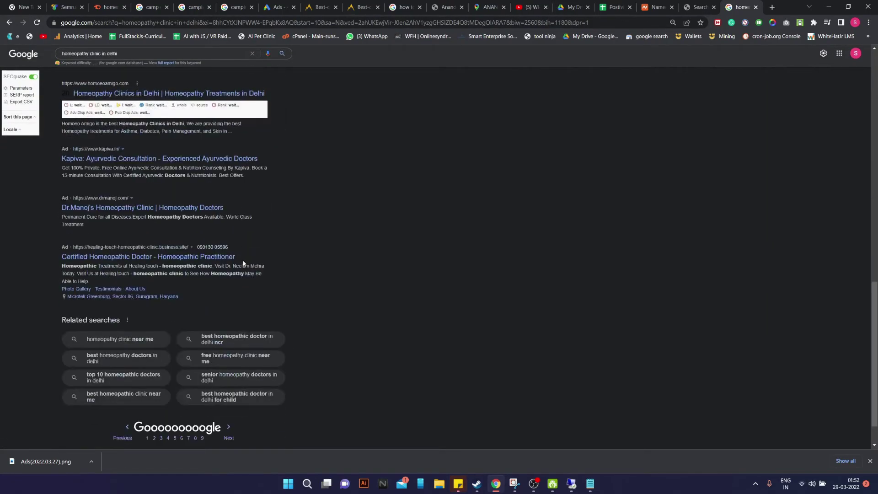
{"action": "scroll", "coordinate": [243, 263], "scroll_direction": "up", "scroll_amount": 2}
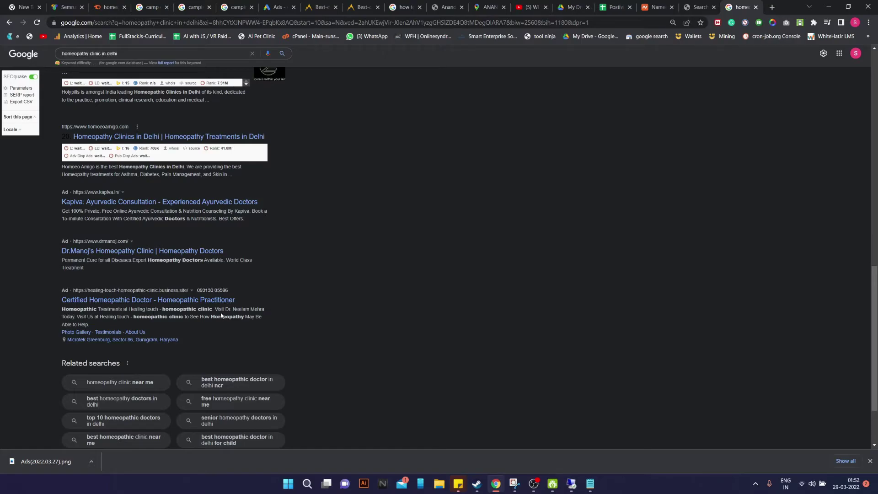
{"action": "left_click_drag", "start_coordinate": [60, 312], "coordinate": [105, 323]}
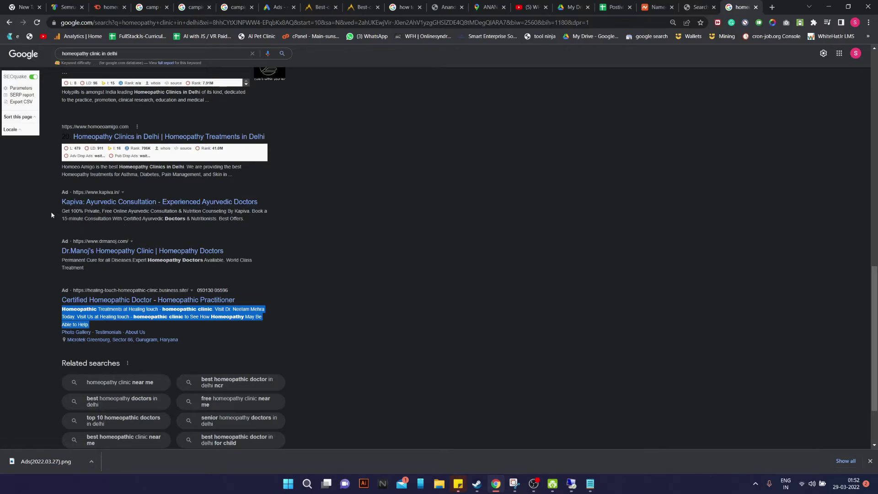
{"action": "left_click_drag", "start_coordinate": [55, 212], "coordinate": [130, 218]}
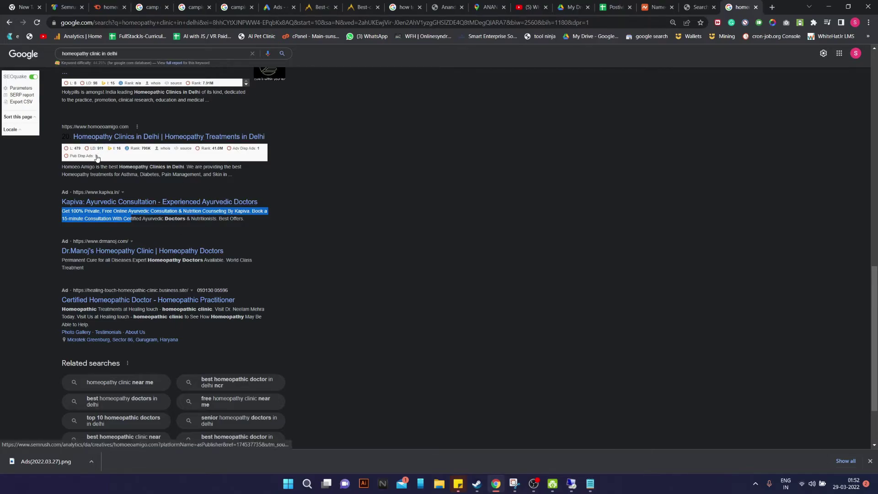
{"action": "left_click_drag", "start_coordinate": [58, 309], "coordinate": [94, 327]}
{"action": "key", "text": "ctrl+c"}
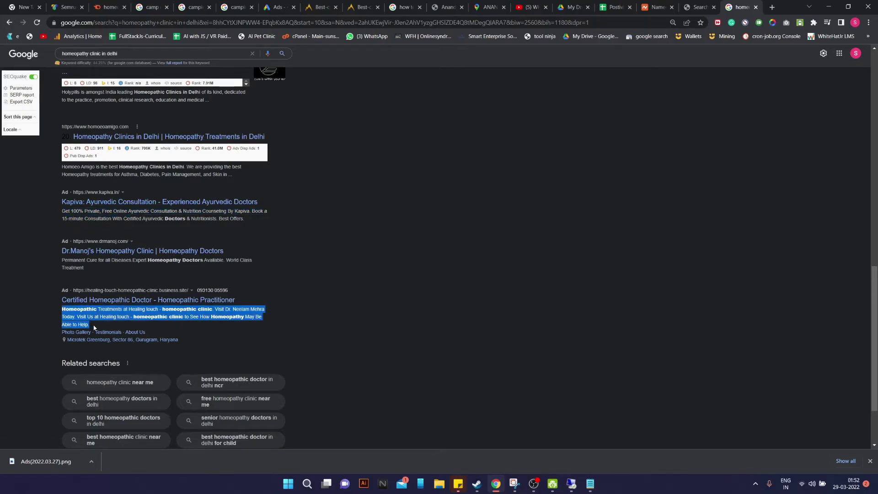
{"action": "left_click", "coordinate": [285, 5]}
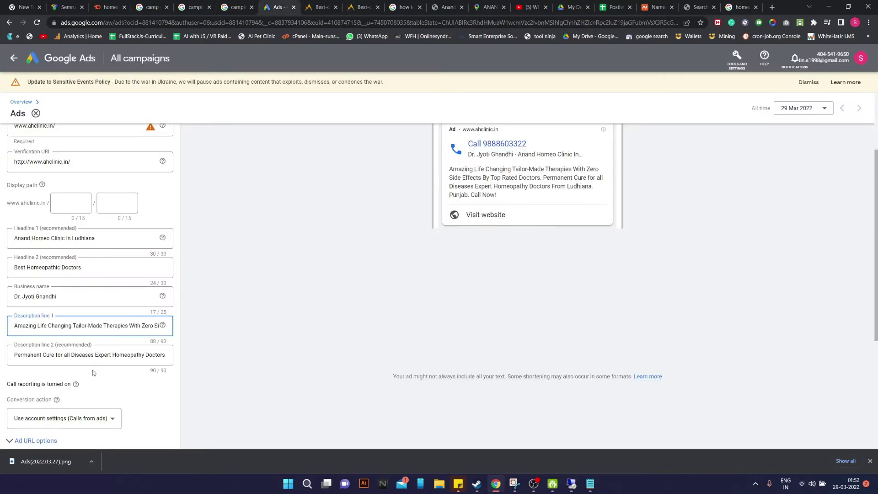
{"action": "triple_click", "coordinate": [82, 325]}
Paste the competitor text into Description line 1, replacing 'Healing touch' with 'Anand Homeo Clinic'
{"action": "key", "text": "ctrl+v"}
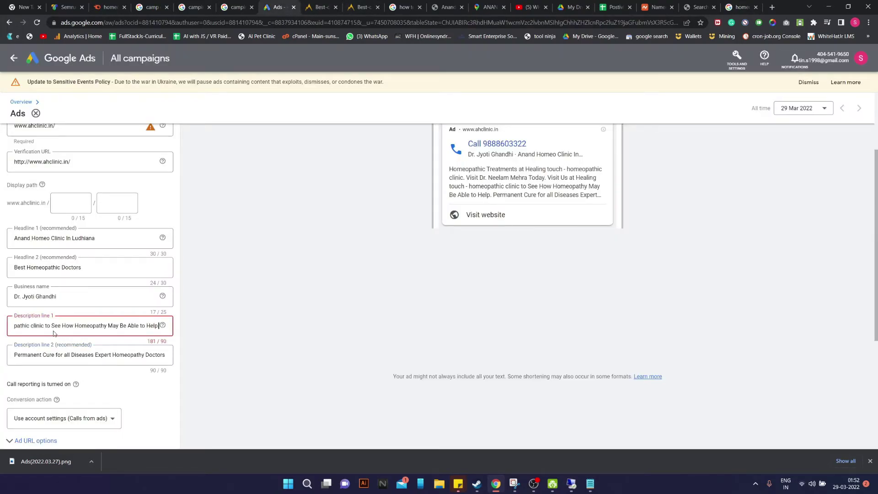
{"action": "key", "text": "ctrl+a"}
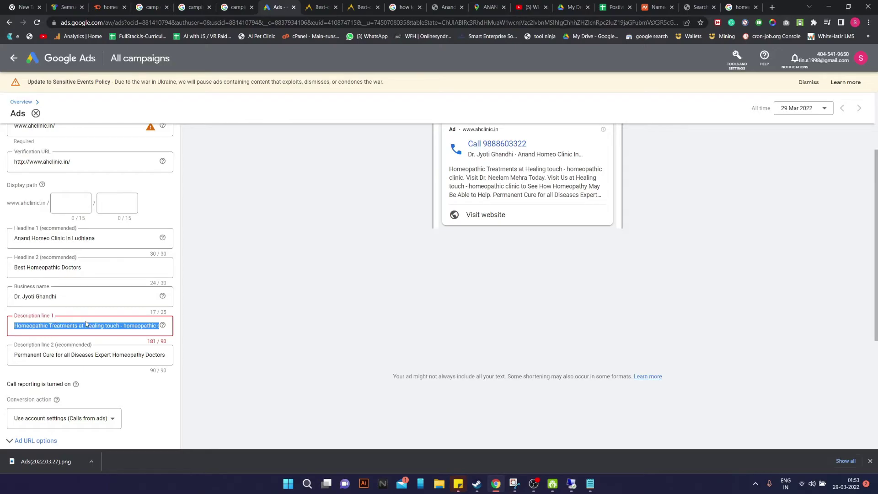
{"action": "left_click", "coordinate": [86, 325]}
{"action": "left_click_drag", "start_coordinate": [86, 326], "coordinate": [116, 328]}
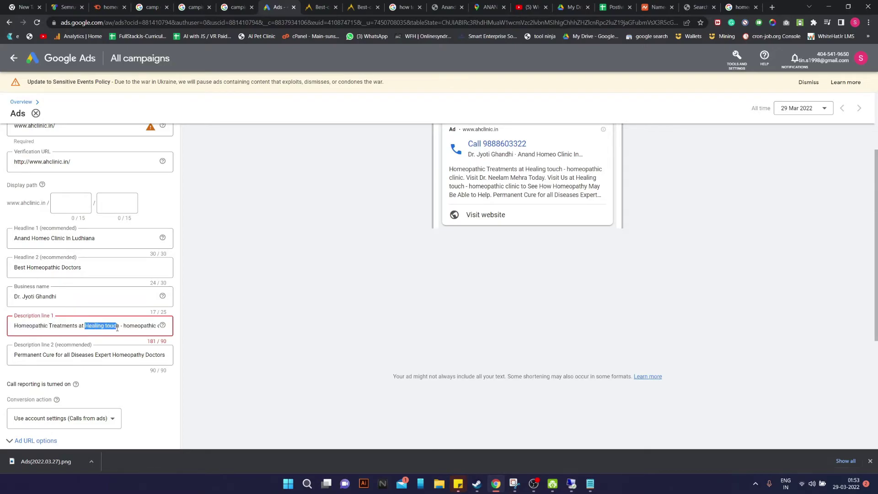
{"action": "type", "text": "A"}
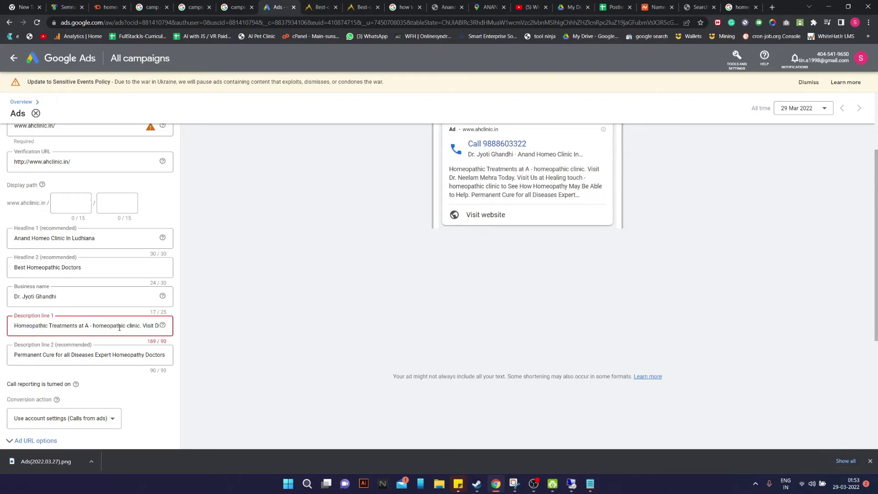
{"action": "type", "text": "nand Home"}
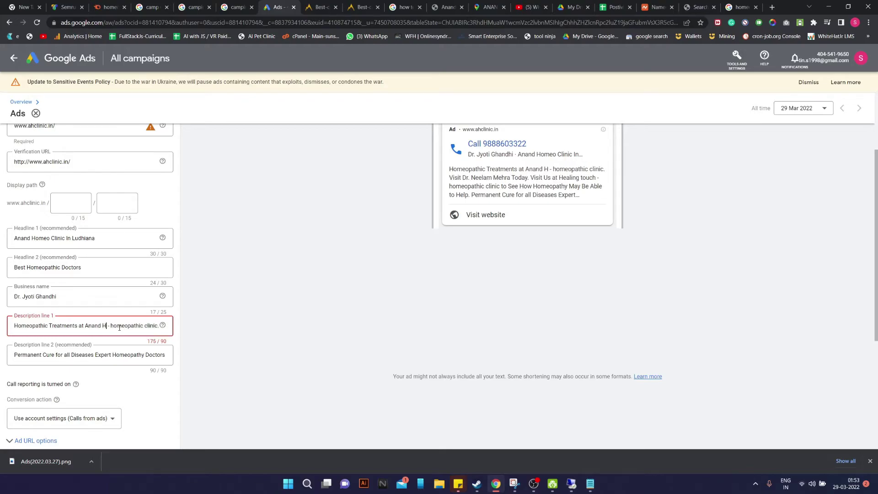
{"action": "type", "text": "o Clinic"}
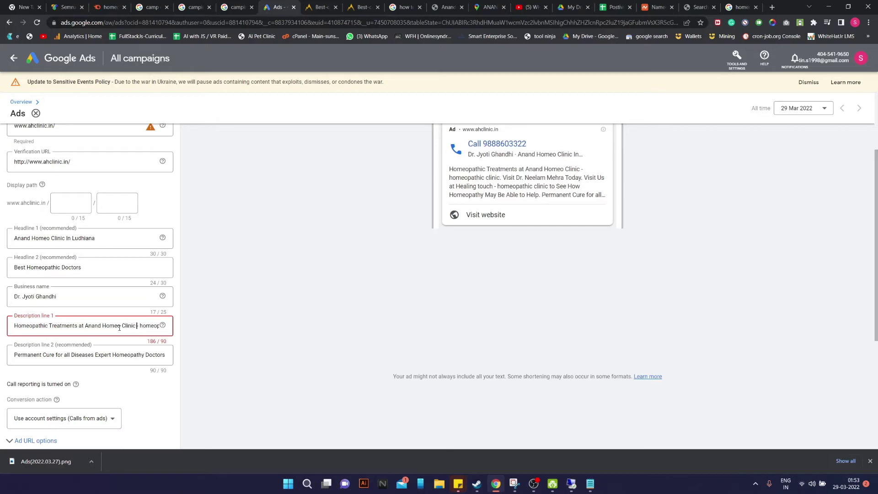
{"action": "key", "text": "Right"}
{"action": "key", "text": "Right"}
{"action": "key", "text": "Right"}
{"action": "key", "text": "Right"}
{"action": "key", "text": "Right"}
{"action": "key", "text": "Right"}
{"action": "key", "text": "Right"}
{"action": "key", "text": "Right"}
{"action": "key", "text": "Right"}
{"action": "key", "text": "Right"}
{"action": "key", "text": "Right"}
{"action": "key", "text": "Right"}
{"action": "key", "text": "Right"}
{"action": "key", "text": "Right"}
{"action": "key", "text": "Right"}
{"action": "key", "text": "Right"}
{"action": "key", "text": "Right"}
{"action": "key", "text": "Right"}
{"action": "key", "text": "Right"}
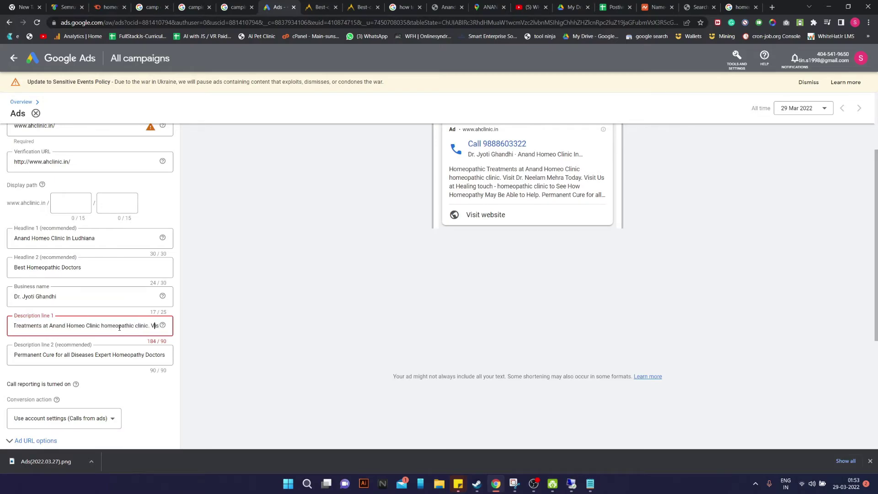
{"action": "key", "text": "BackSpace"}
{"action": "key", "text": "BackSpace"}
{"action": "key", "text": "BackSpace"}
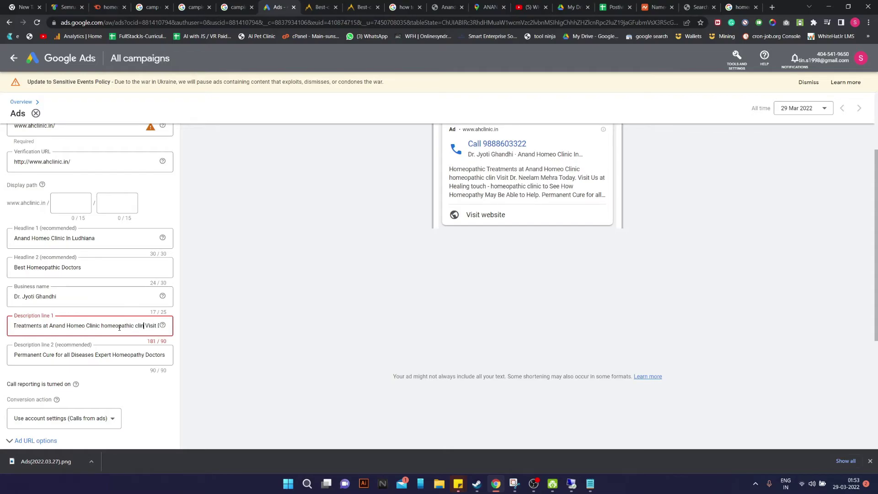
{"action": "key", "text": "BackSpace"}
{"action": "key", "text": "BackSpace"}
{"action": "key", "text": "BackSpace"}
{"action": "key", "text": "BackSpace"}
{"action": "key", "text": "BackSpace"}
{"action": "key", "text": "BackSpace"}
{"action": "key", "text": "BackSpace"}
{"action": "key", "text": "BackSpace"}
{"action": "key", "text": "BackSpace"}
{"action": "key", "text": "BackSpace"}
{"action": "key", "text": "BackSpace"}
{"action": "key", "text": "BackSpace"}
{"action": "key", "text": "BackSpace"}
{"action": "key", "text": "BackSpace"}
{"action": "key", "text": "BackSpace"}
{"action": "key", "text": "BackSpace"}
{"action": "key", "text": "BackSpace"}
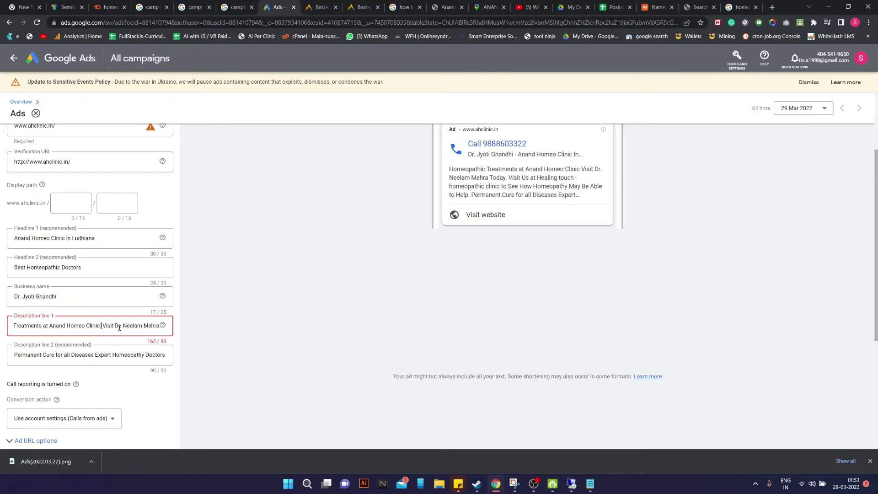
{"action": "type", "text": "."}
Swap in the clinic doctor's name, trim the text after 'Today.', and start with 'Book'
{"action": "key", "text": "Right"}
{"action": "key", "text": "Right"}
{"action": "key", "text": "Right"}
{"action": "key", "text": "Right"}
{"action": "key", "text": "Right"}
{"action": "key", "text": "Right"}
{"action": "key", "text": "Right"}
{"action": "key", "text": "Right"}
{"action": "key", "text": "Right"}
{"action": "key", "text": "Right"}
{"action": "key", "text": "Right"}
{"action": "key", "text": "Right"}
{"action": "key", "text": "Right"}
{"action": "key", "text": "Right"}
{"action": "key", "text": "Right"}
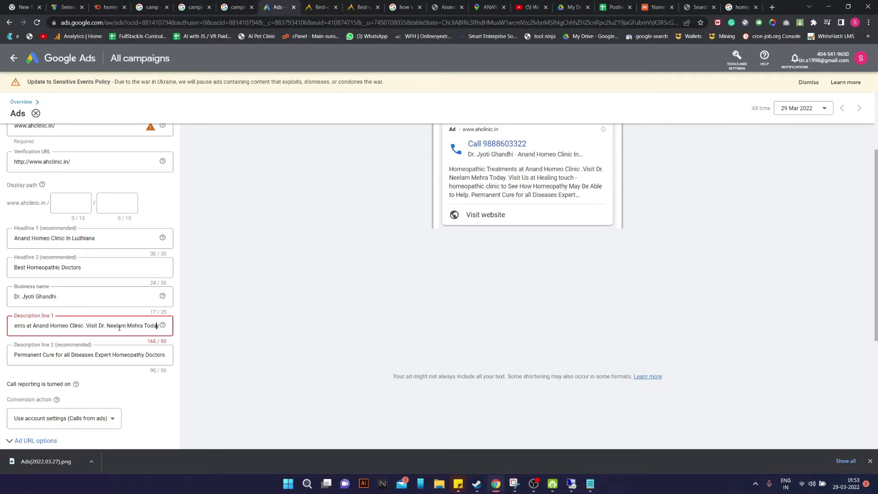
{"action": "key", "text": "BackSpace"}
{"action": "key", "text": "BackSpace"}
{"action": "key", "text": "BackSpace"}
{"action": "key", "text": "BackSpace"}
{"action": "key", "text": "BackSpace"}
{"action": "key", "text": "BackSpace"}
{"action": "key", "text": "BackSpace"}
{"action": "key", "text": "BackSpace"}
{"action": "key", "text": "BackSpace"}
{"action": "key", "text": "BackSpace"}
{"action": "key", "text": "BackSpace"}
{"action": "key", "text": "BackSpace"}
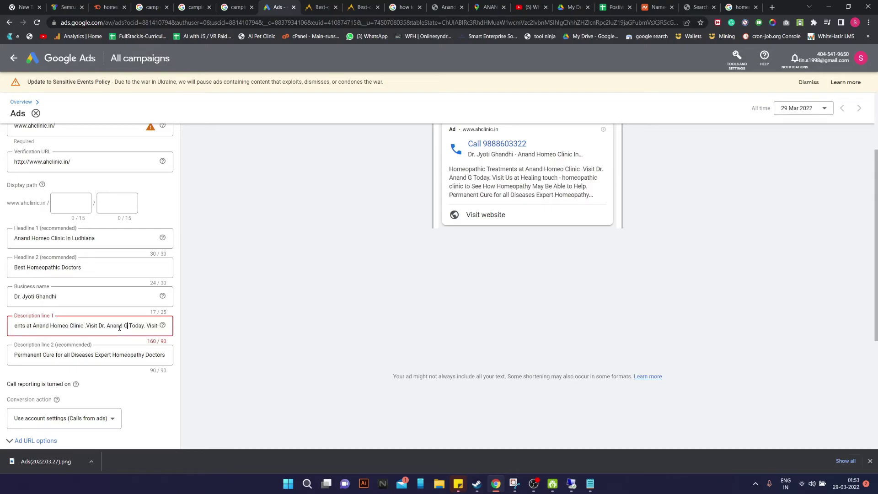
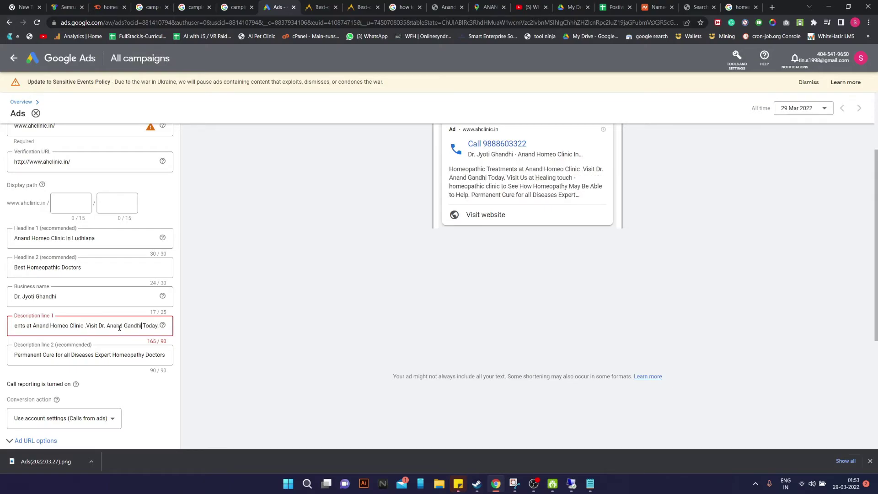
{"action": "key", "text": "Right"}
{"action": "key", "text": "Right"}
{"action": "key", "text": "Right"}
{"action": "key", "text": "Right"}
{"action": "key", "text": "Right"}
{"action": "key", "text": "Right"}
{"action": "key", "text": "Right"}
{"action": "key", "text": "Right"}
{"action": "key", "text": "Right"}
{"action": "key", "text": "Right"}
{"action": "key", "text": "Right"}
{"action": "key", "text": "Right"}
{"action": "key", "text": "Right"}
{"action": "key", "text": "Right"}
{"action": "key", "text": "Right"}
{"action": "key", "text": "Right"}
{"action": "key", "text": "Right"}
{"action": "key", "text": "Right"}
{"action": "key", "text": "Right"}
{"action": "key", "text": "Right"}
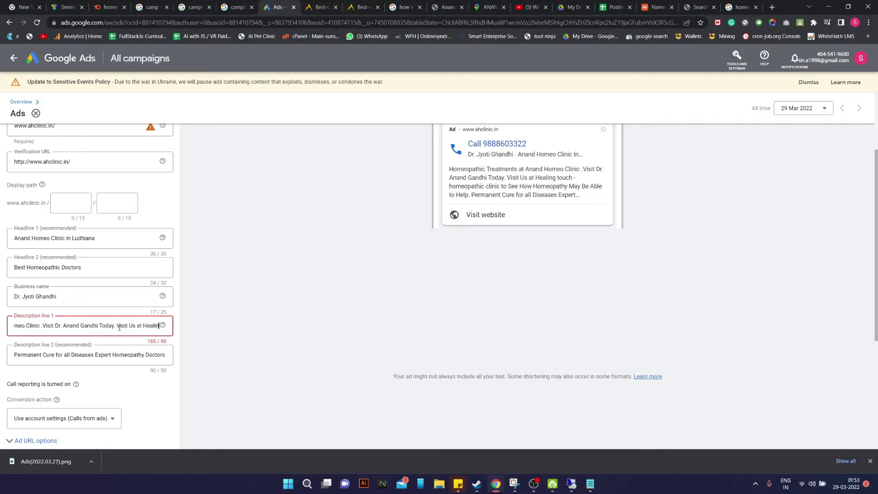
{"action": "key", "text": "End"}
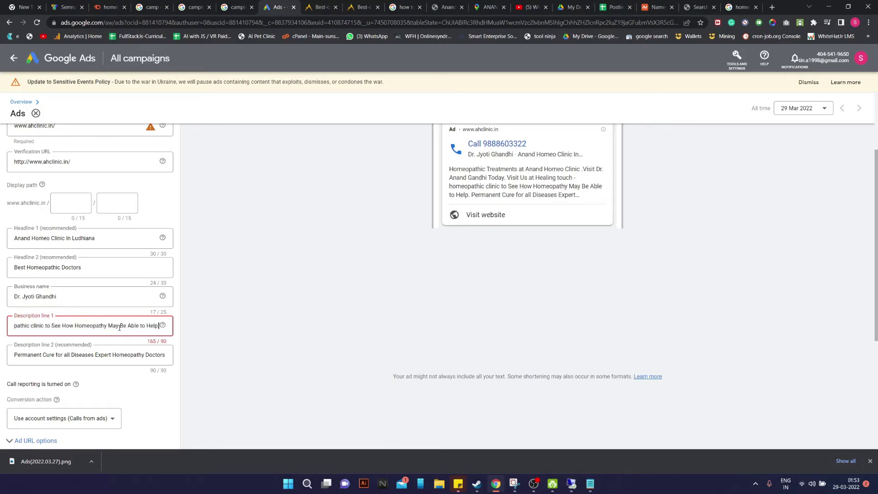
{"action": "key", "text": "BackSpace"}
{"action": "key", "text": "BackSpace"}
{"action": "key", "text": "BackSpace"}
{"action": "key", "text": "BackSpace"}
{"action": "key", "text": "BackSpace"}
{"action": "key", "text": "BackSpace"}
{"action": "key", "text": "BackSpace"}
{"action": "key", "text": "BackSpace"}
{"action": "key", "text": "BackSpace"}
{"action": "key", "text": "BackSpace"}
{"action": "key", "text": "BackSpace"}
{"action": "key", "text": "BackSpace"}
{"action": "key", "text": "BackSpace"}
{"action": "key", "text": "BackSpace"}
{"action": "key", "text": "BackSpace"}
{"action": "key", "text": "BackSpace"}
{"action": "key", "text": "BackSpace"}
{"action": "key", "text": "BackSpace"}
{"action": "key", "text": "BackSpace"}
{"action": "key", "text": "BackSpace"}
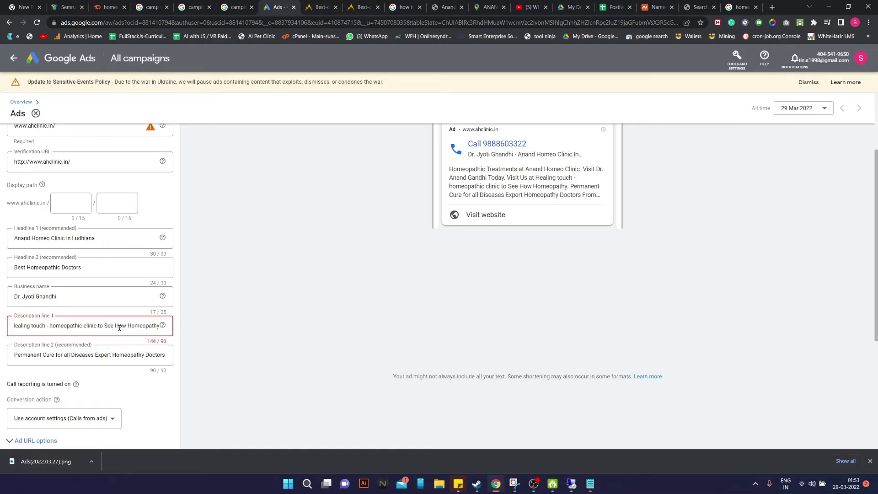
{"action": "key", "text": "BackSpace"}
{"action": "key", "text": "BackSpace"}
{"action": "key", "text": "BackSpace"}
{"action": "key", "text": "BackSpace"}
{"action": "key", "text": "BackSpace"}
{"action": "key", "text": "BackSpace"}
{"action": "key", "text": "BackSpace"}
{"action": "key", "text": "BackSpace"}
{"action": "key", "text": "BackSpace"}
{"action": "key", "text": "BackSpace"}
{"action": "key", "text": "BackSpace"}
{"action": "key", "text": "BackSpace"}
{"action": "key", "text": "BackSpace"}
{"action": "key", "text": "BackSpace"}
{"action": "key", "text": "BackSpace"}
{"action": "key", "text": "BackSpace"}
{"action": "key", "text": "BackSpace"}
{"action": "key", "text": "BackSpace"}
{"action": "key", "text": "BackSpace"}
{"action": "key", "text": "BackSpace"}
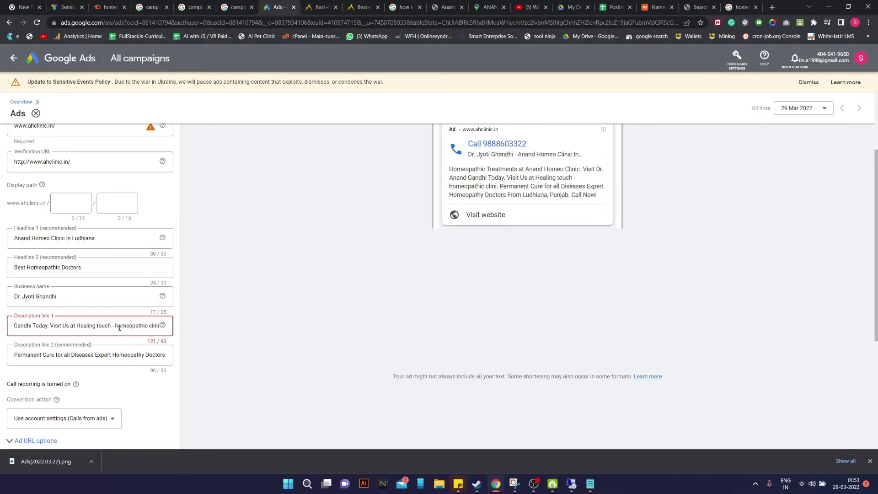
{"action": "key", "text": "BackSpace"}
{"action": "key", "text": "BackSpace"}
{"action": "key", "text": "BackSpace"}
{"action": "key", "text": "BackSpace"}
{"action": "key", "text": "BackSpace"}
{"action": "key", "text": "BackSpace"}
{"action": "key", "text": "BackSpace"}
{"action": "key", "text": "BackSpace"}
{"action": "key", "text": "BackSpace"}
{"action": "key", "text": "BackSpace"}
{"action": "key", "text": "BackSpace"}
{"action": "key", "text": "BackSpace"}
{"action": "key", "text": "BackSpace"}
{"action": "key", "text": "BackSpace"}
{"action": "key", "text": "BackSpace"}
{"action": "key", "text": "BackSpace"}
{"action": "key", "text": "BackSpace"}
{"action": "key", "text": "BackSpace"}
{"action": "key", "text": "BackSpace"}
{"action": "key", "text": "BackSpace"}
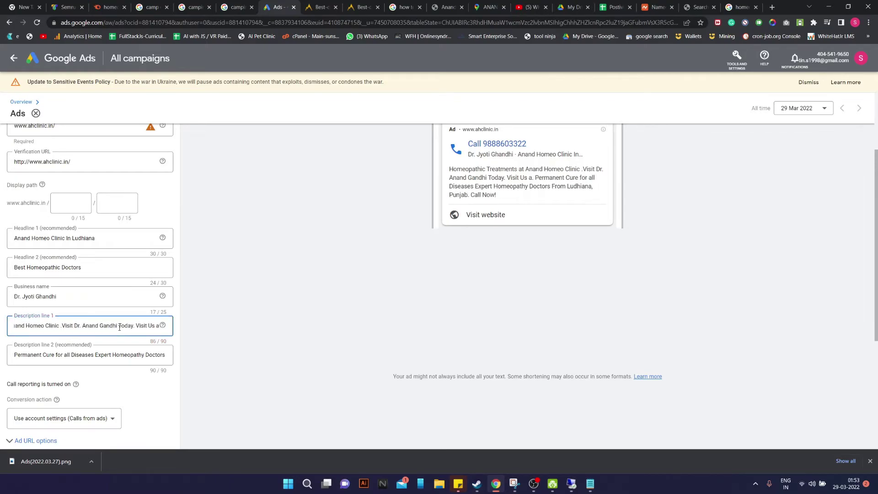
{"action": "key", "text": "BackSpace"}
{"action": "key", "text": "BackSpace"}
{"action": "key", "text": "BackSpace"}
{"action": "key", "text": "BackSpace"}
{"action": "key", "text": "BackSpace"}
{"action": "key", "text": "BackSpace"}
{"action": "key", "text": "BackSpace"}
{"action": "key", "text": "BackSpace"}
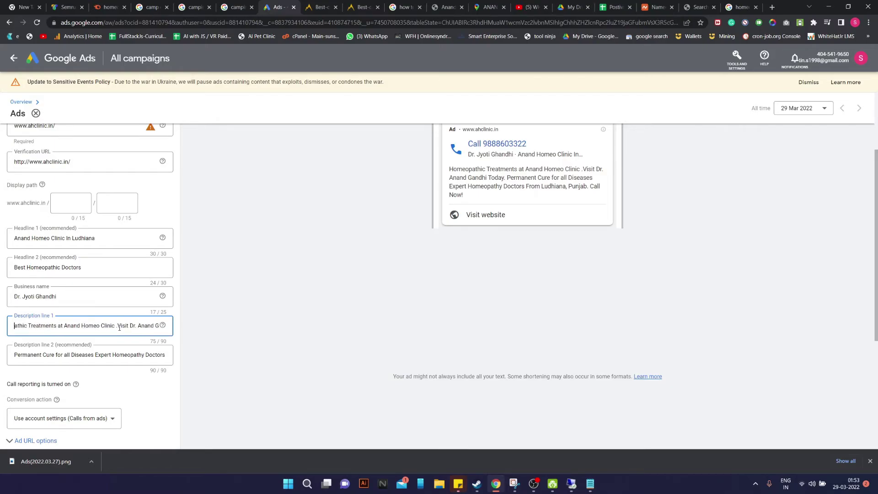
{"action": "type", "text": "Book"}
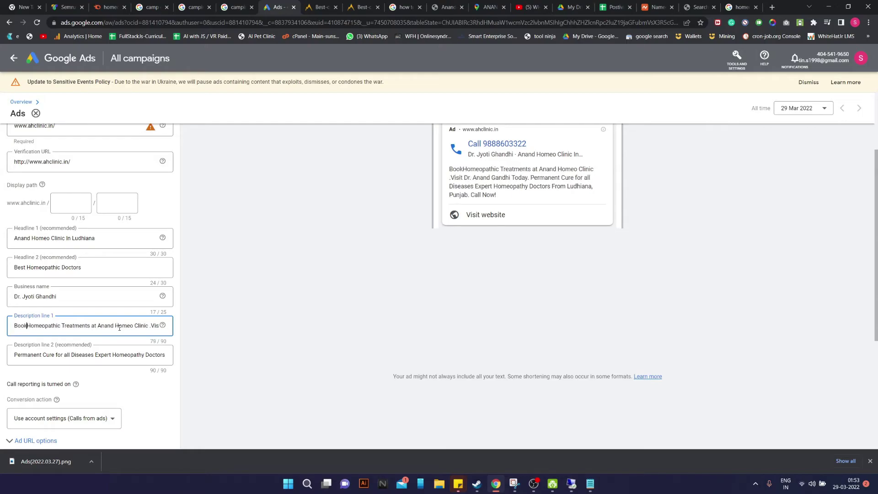
Replace the opening with 'Talk Directly to Anand Homeo Clinic' and change '.Visit' to 'By'
{"action": "key", "text": "BackSpace"}
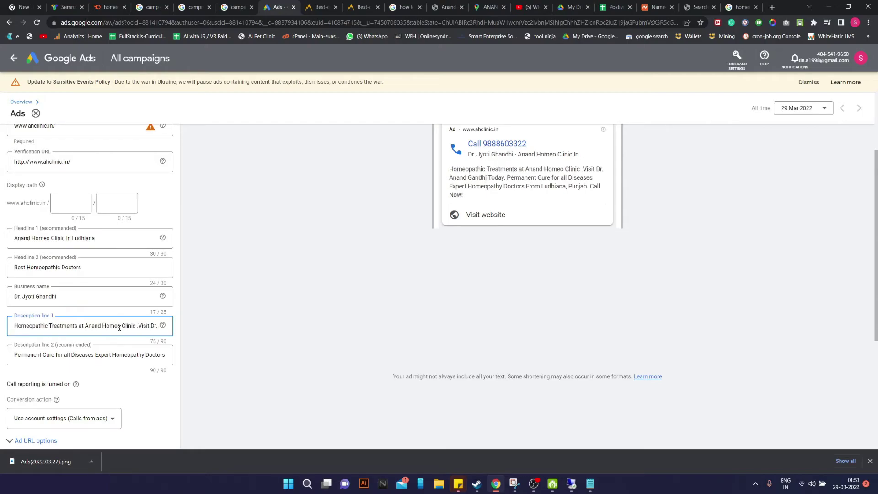
{"action": "type", "text": "Ta"}
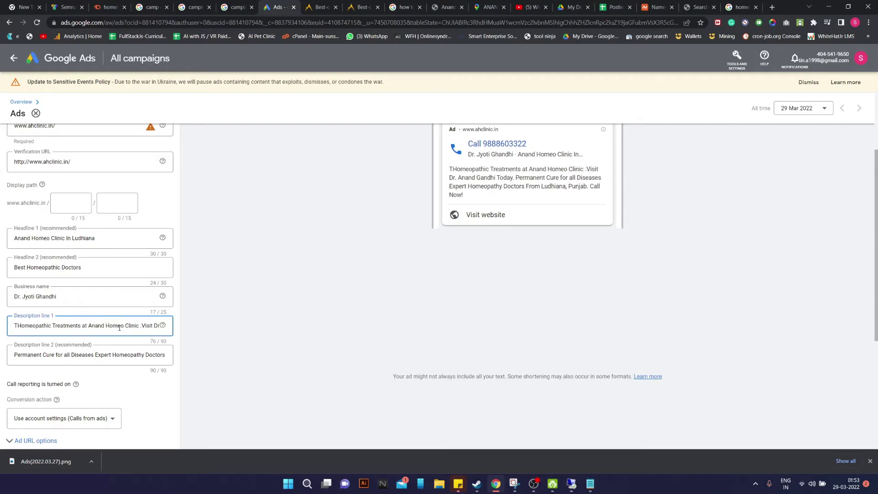
{"action": "type", "text": "lk to"}
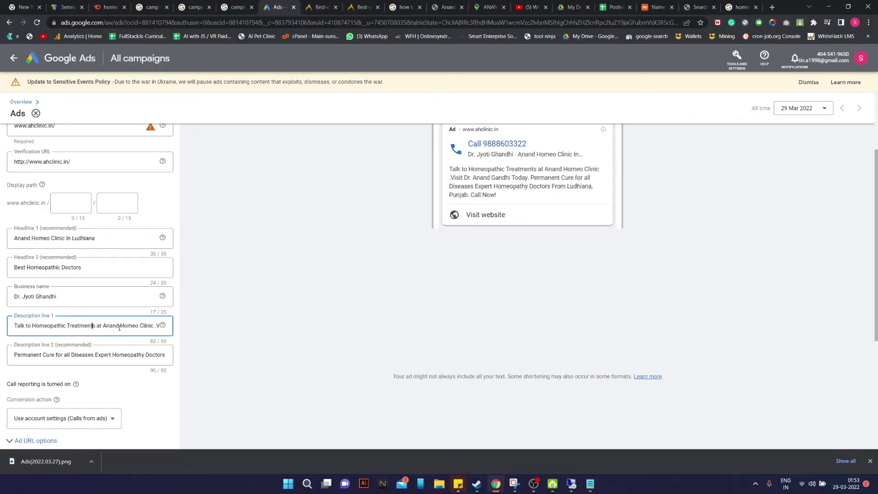
{"action": "key", "text": "BackSpace"}
{"action": "key", "text": "BackSpace"}
{"action": "key", "text": "BackSpace"}
{"action": "key", "text": "BackSpace"}
{"action": "key", "text": "BackSpace"}
{"action": "key", "text": "BackSpace"}
{"action": "key", "text": "BackSpace"}
{"action": "key", "text": "BackSpace"}
{"action": "key", "text": "BackSpace"}
{"action": "key", "text": "BackSpace"}
{"action": "key", "text": "BackSpace"}
{"action": "key", "text": "BackSpace"}
{"action": "key", "text": "BackSpace"}
{"action": "key", "text": "BackSpace"}
{"action": "key", "text": "BackSpace"}
{"action": "key", "text": "BackSpace"}
{"action": "key", "text": "BackSpace"}
{"action": "key", "text": "BackSpace"}
{"action": "key", "text": "BackSpace"}
{"action": "key", "text": "BackSpace"}
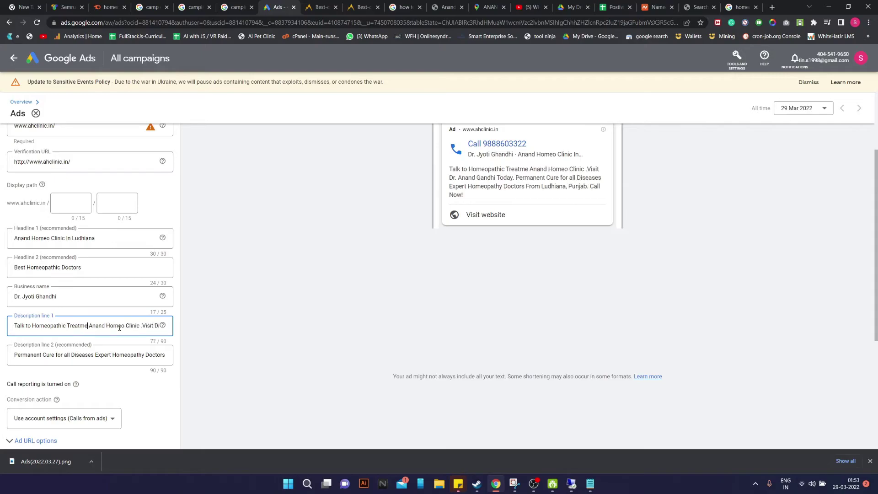
{"action": "type", "text": "Direv"}
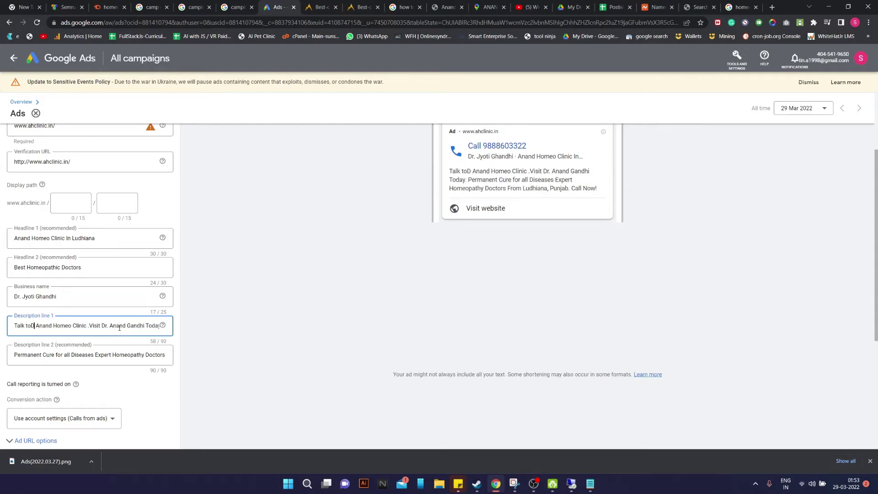
{"action": "key", "text": "BackSpace"}
{"action": "type", "text": "c"}
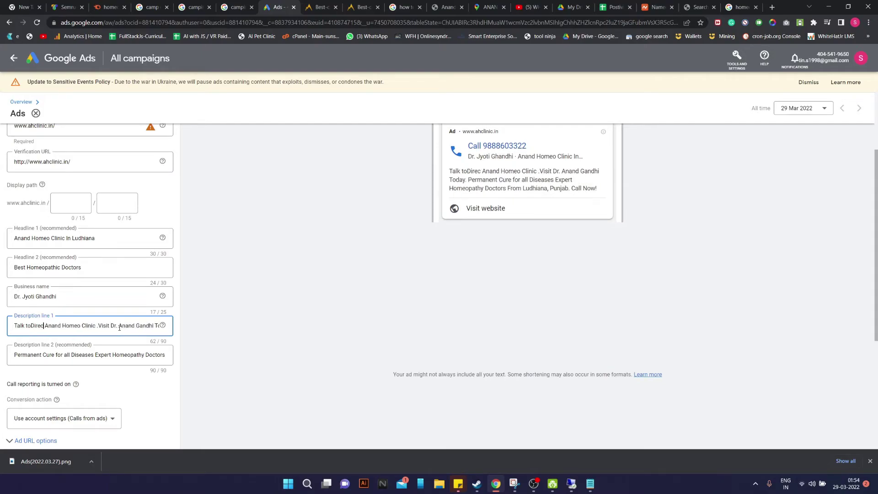
{"action": "type", "text": "tly "}
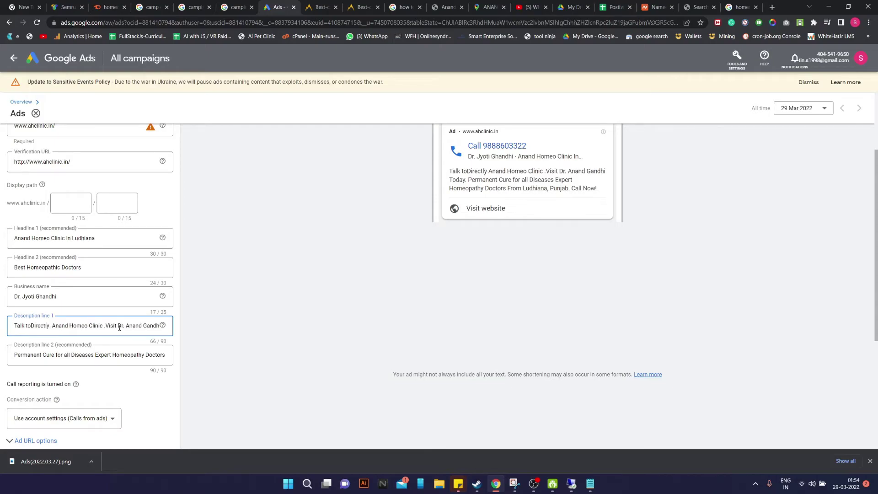
{"action": "type", "text": "to"}
{"action": "key", "text": "Left"}
{"action": "key", "text": "Left"}
{"action": "key", "text": "BackSpace"}
{"action": "key", "text": "BackSpace"}
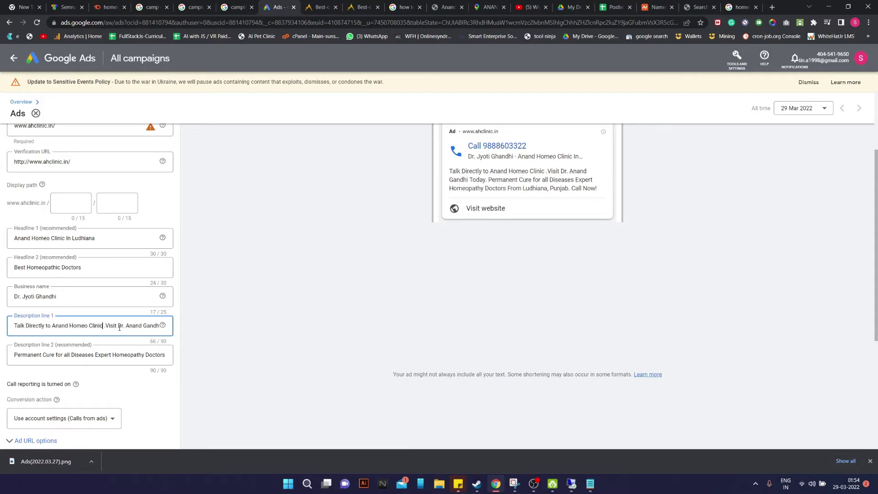
{"action": "key", "text": "BackSpace"}
{"action": "key", "text": "BackSpace"}
{"action": "key", "text": "BackSpace"}
{"action": "key", "text": "BackSpace"}
{"action": "key", "text": "BackSpace"}
{"action": "key", "text": "BackSpace"}
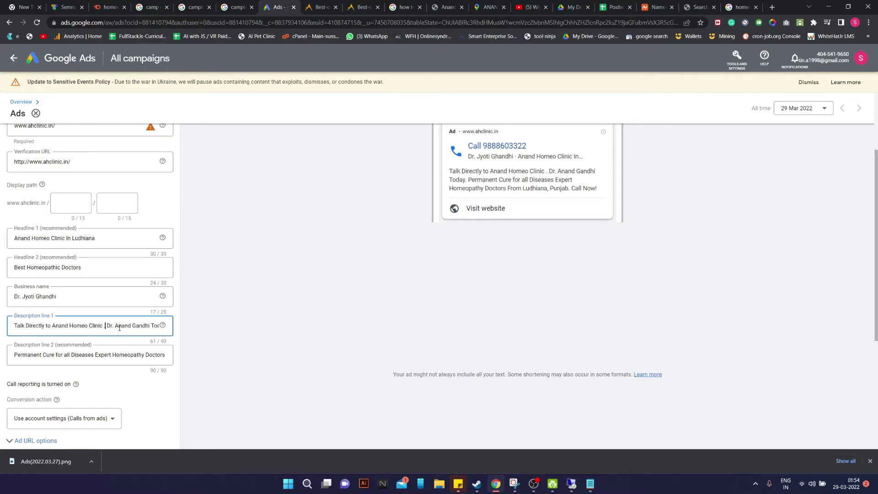
{"action": "type", "text": "By"}
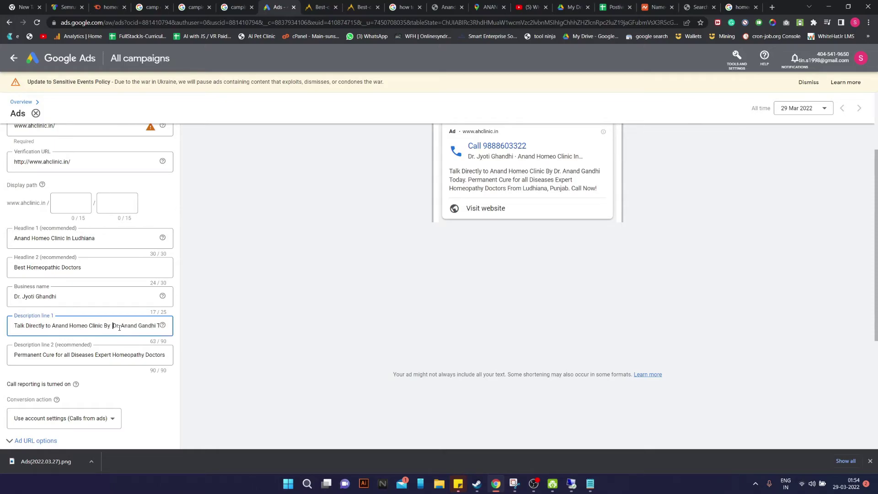
Put the business-name doctor's first name after 'By' and drop 'Today.' from the end
{"action": "key", "text": "Left"}
{"action": "key", "text": "BackSpace"}
{"action": "key", "text": "BackSpace"}
{"action": "key", "text": "BackSpace"}
{"action": "key", "text": "BackSpace"}
{"action": "key", "text": "BackSpace"}
{"action": "type", "text": "Jyoti"}
{"action": "key", "text": "End"}
{"action": "key", "text": "BackSpace"}
{"action": "key", "text": "BackSpace"}
{"action": "key", "text": "BackSpace"}
{"action": "key", "text": "BackSpace"}
{"action": "key", "text": "BackSpace"}
{"action": "key", "text": "BackSpace"}
{"action": "key", "text": "BackSpace"}
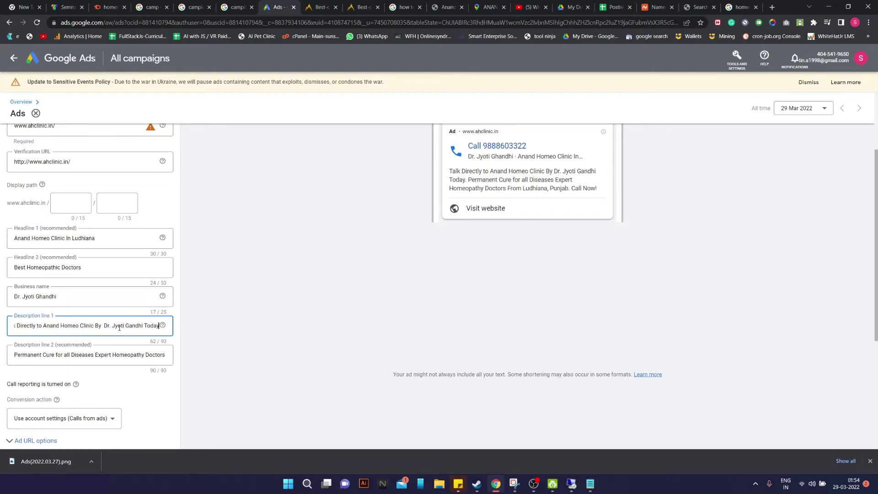
{"action": "type", "text": "For"}
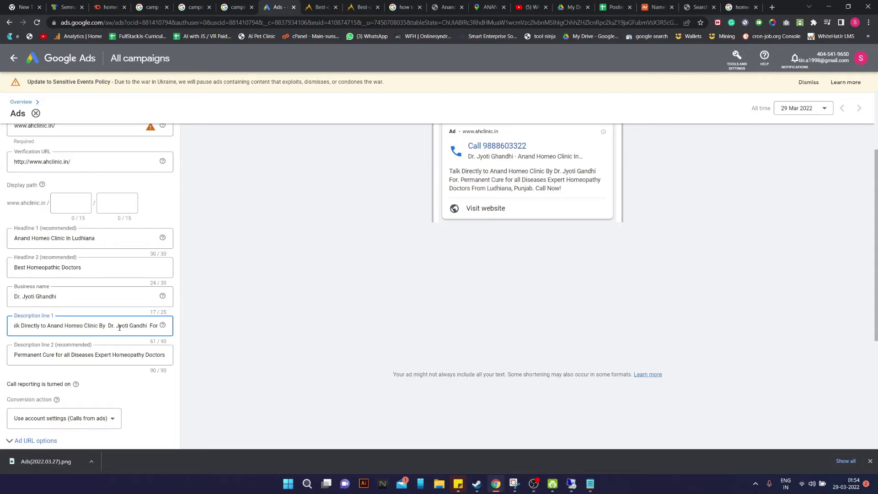
{"action": "type", "text": "All Hom"}
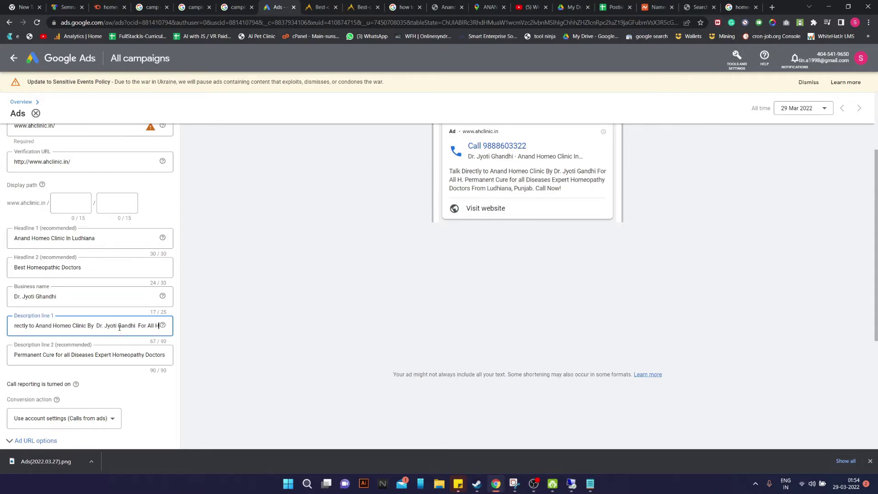
{"action": "key", "text": "BackSpace"}
{"action": "key", "text": "BackSpace"}
{"action": "key", "text": "BackSpace"}
{"action": "key", "text": "BackSpace"}
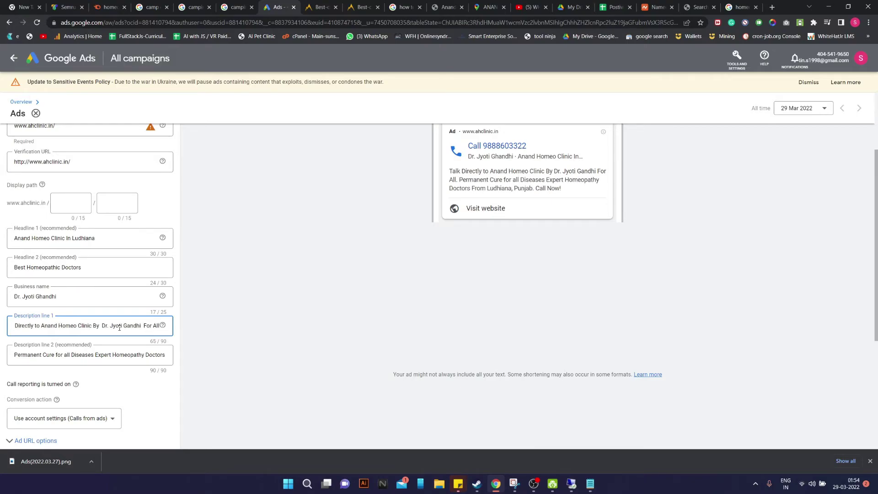
{"action": "key", "text": "BackSpace"}
{"action": "key", "text": "BackSpace"}
{"action": "key", "text": "BackSpace"}
{"action": "key", "text": "BackSpace"}
{"action": "key", "text": "BackSpace"}
{"action": "key", "text": "BackSpace"}
{"action": "key", "text": "BackSpace"}
{"action": "key", "text": "BackSpace"}
{"action": "key", "text": "BackSpace"}
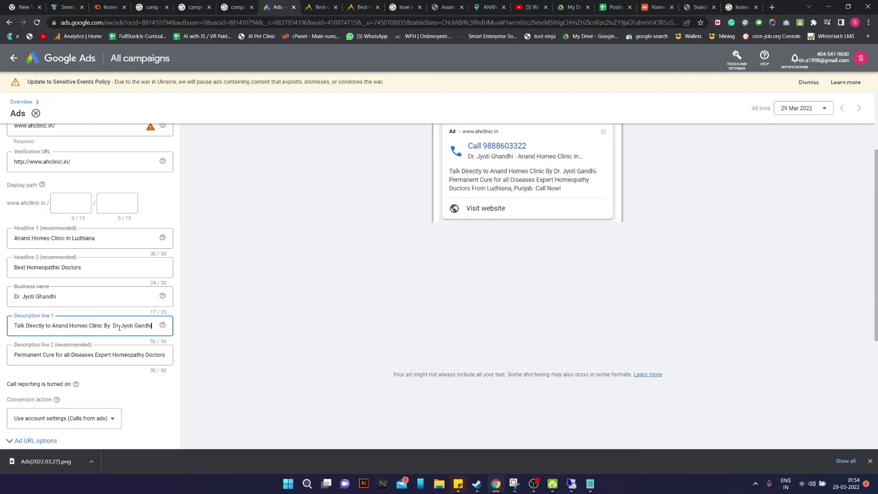
Copy 'Permanent Cure for all Diseases' from Description 2 and append it after 'For' in Description 1
{"action": "left_click_drag", "start_coordinate": [17, 325], "coordinate": [183, 326]}
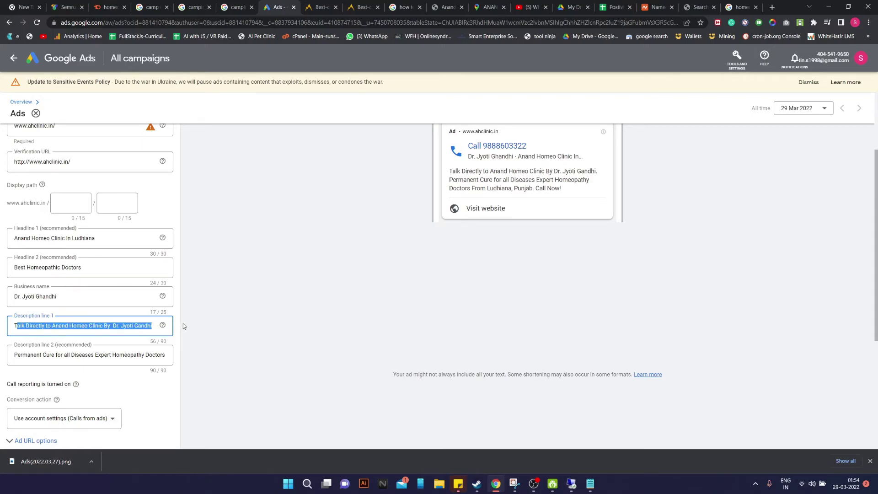
{"action": "left_click", "coordinate": [18, 355]}
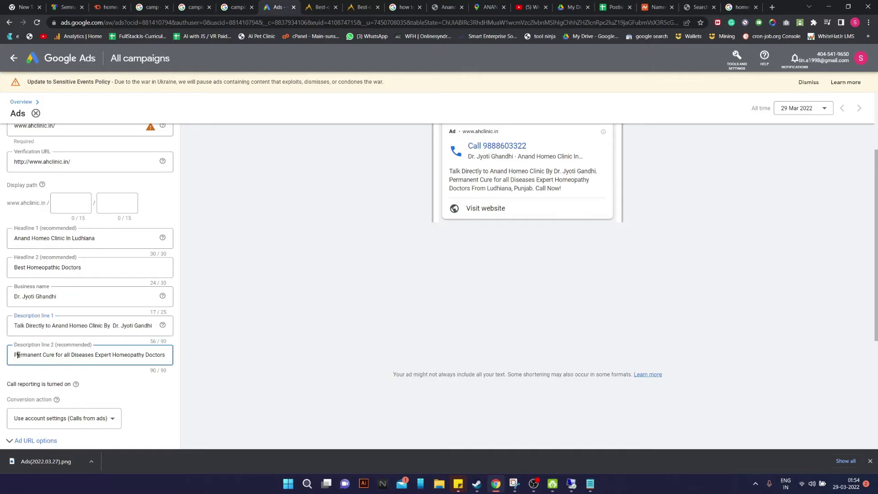
{"action": "left_click_drag", "start_coordinate": [17, 355], "coordinate": [197, 360]}
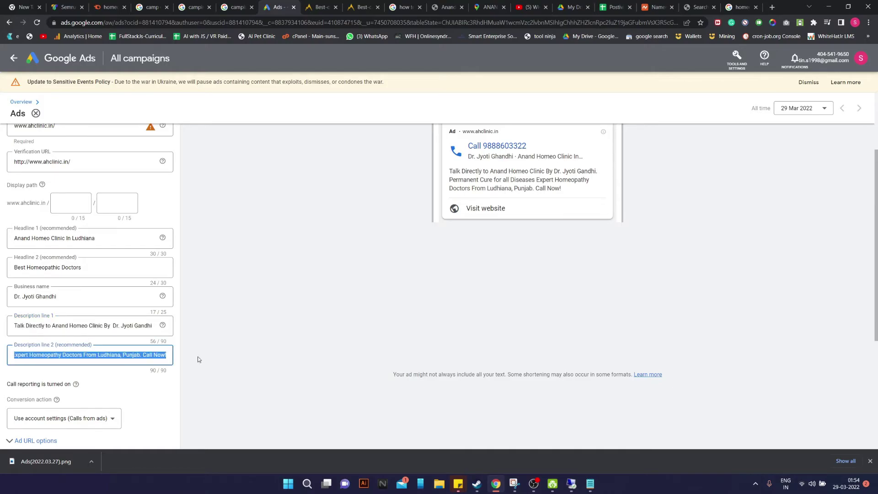
{"action": "left_click_drag", "start_coordinate": [40, 355], "coordinate": [3, 357]}
{"action": "left_click", "coordinate": [112, 356]}
{"action": "left_click_drag", "start_coordinate": [93, 358], "coordinate": [12, 363]}
{"action": "key", "text": "ctrl+c"}
{"action": "left_click", "coordinate": [151, 327]}
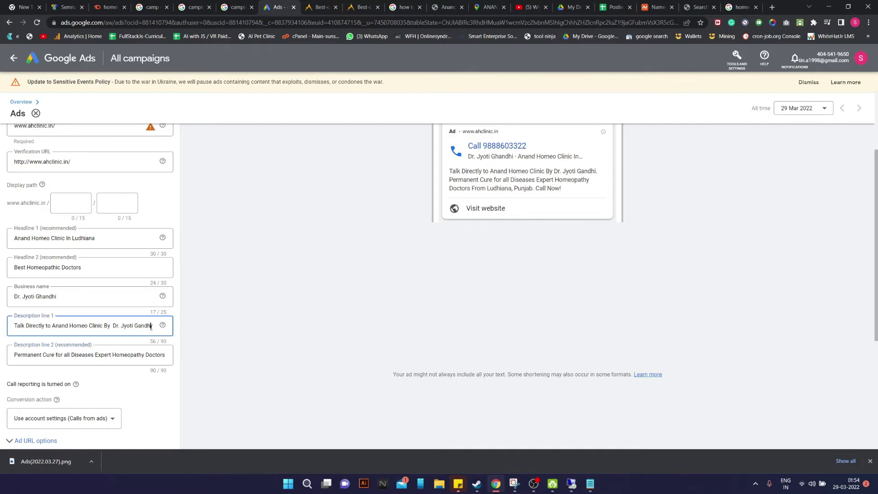
{"action": "type", "text": "For"}
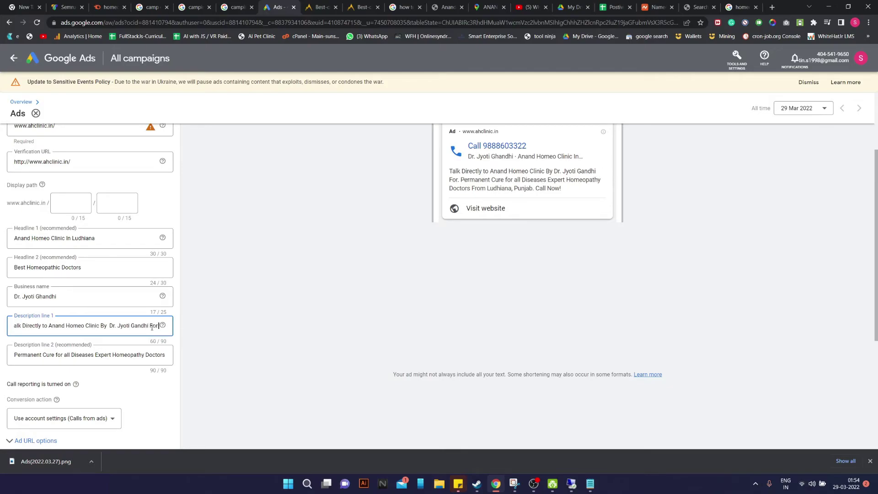
{"action": "key", "text": "ctrl+v"}
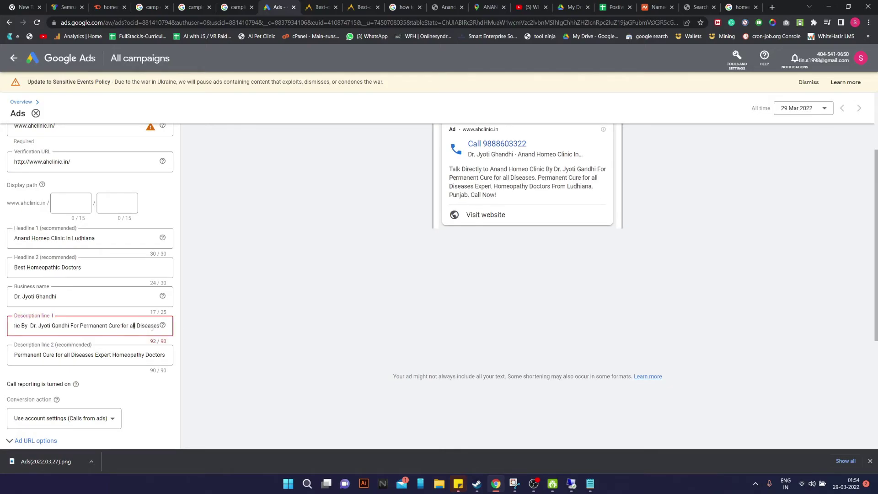
Change 'for' to 'of' and trim a space so Description 1 fits 90 characters
{"action": "key", "text": "Right"}
{"action": "key", "text": "BackSpace"}
{"action": "key", "text": "BackSpace"}
{"action": "key", "text": "BackSpace"}
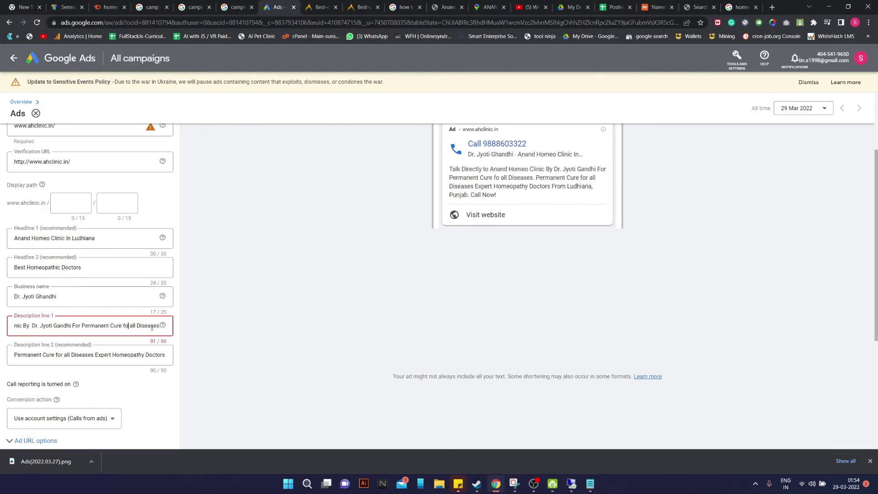
{"action": "type", "text": "of"}
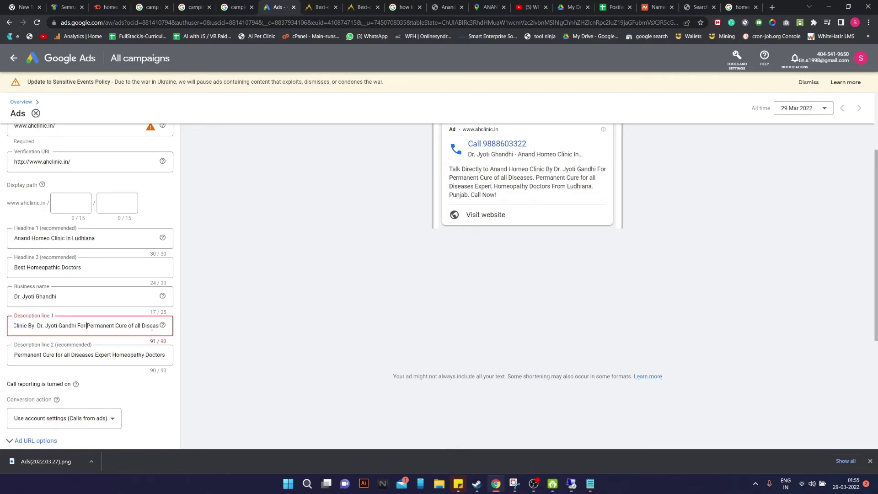
{"action": "key", "text": "Right"}
{"action": "key", "text": "Right"}
{"action": "key", "text": "End"}
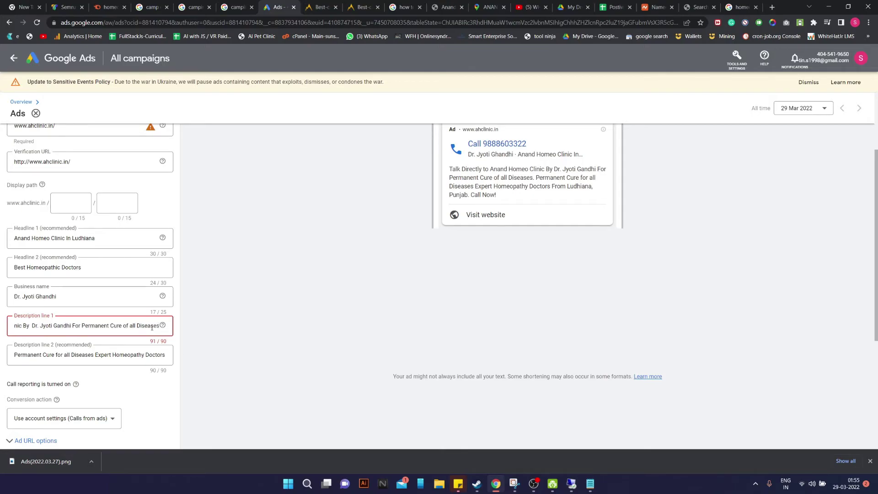
{"action": "key", "text": "Left"}
{"action": "key", "text": "Left"}
{"action": "key", "text": "Left"}
{"action": "key", "text": "Left"}
{"action": "key", "text": "Left"}
{"action": "key", "text": "Left"}
{"action": "key", "text": "Left"}
{"action": "key", "text": "Left"}
{"action": "key", "text": "Left"}
{"action": "key", "text": "Left"}
{"action": "key", "text": "Left"}
{"action": "key", "text": "Left"}
{"action": "key", "text": "Left"}
{"action": "key", "text": "Left"}
{"action": "key", "text": "Left"}
{"action": "key", "text": "Left"}
{"action": "key", "text": "Left"}
{"action": "key", "text": "Left"}
{"action": "key", "text": "Left"}
{"action": "key", "text": "Left"}
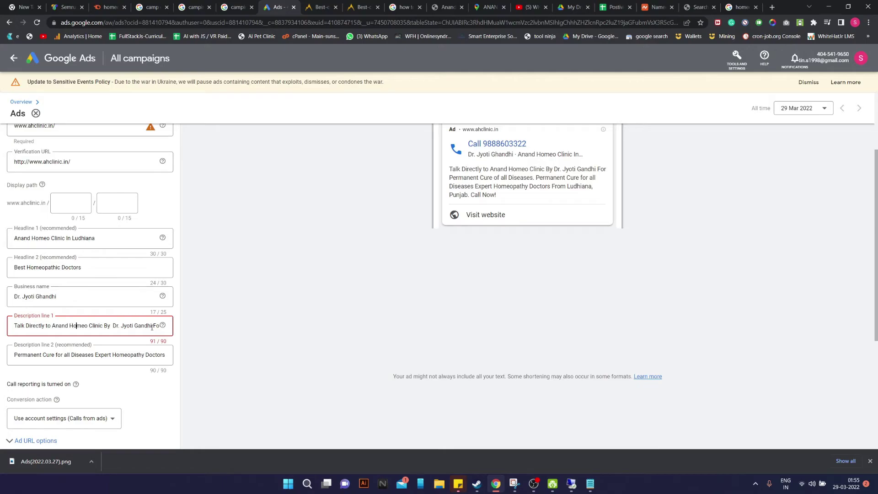
{"action": "key", "text": "BackSpace"}
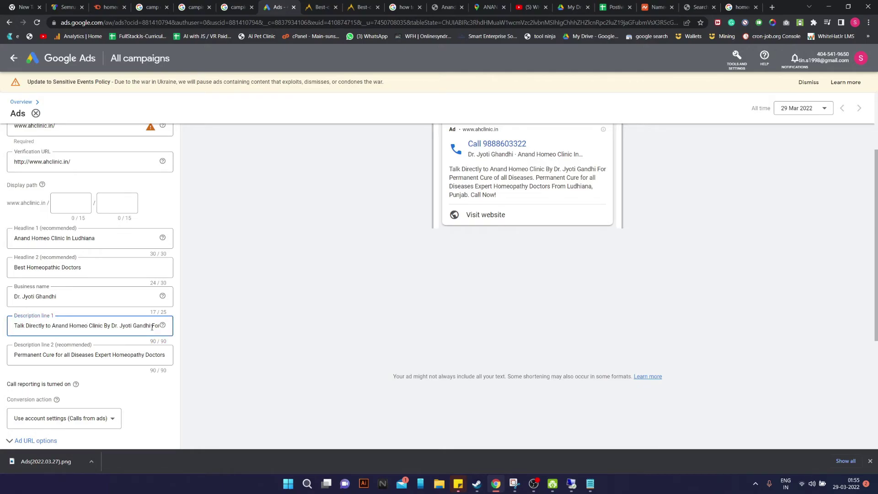
{"action": "key", "text": "Right"}
{"action": "key", "text": "Right"}
{"action": "key", "text": "Right"}
{"action": "key", "text": "Right"}
{"action": "key", "text": "Right"}
{"action": "key", "text": "Right"}
{"action": "key", "text": "Right"}
{"action": "key", "text": "Right"}
{"action": "key", "text": "Right"}
{"action": "key", "text": "Right"}
{"action": "key", "text": "Right"}
{"action": "key", "text": "Right"}
{"action": "key", "text": "Right"}
{"action": "key", "text": "Right"}
{"action": "key", "text": "Right"}
{"action": "key", "text": "Right"}
{"action": "key", "text": "Right"}
{"action": "key", "text": "Right"}
{"action": "key", "text": "Right"}
{"action": "key", "text": "Right"}
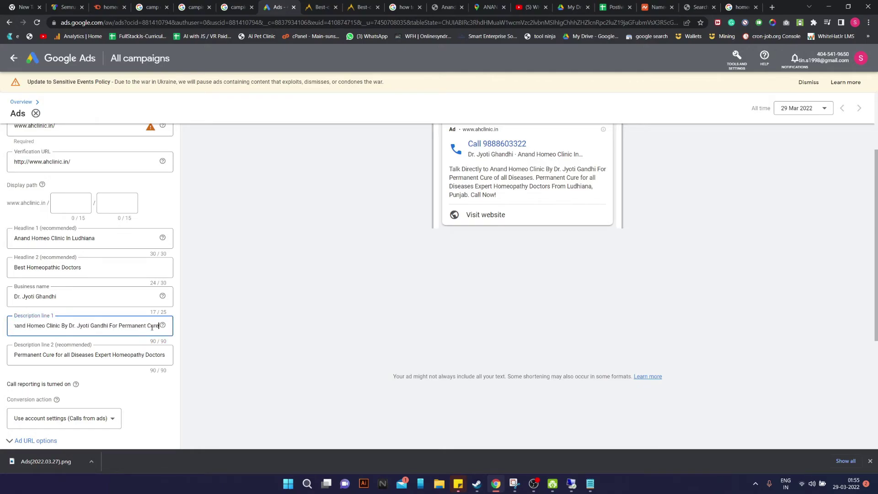
Clear the second description and go back to the 'homeopathy clinic in delhi' search results
{"action": "triple_click", "coordinate": [76, 353]}
{"action": "key", "text": "BackSpace"}
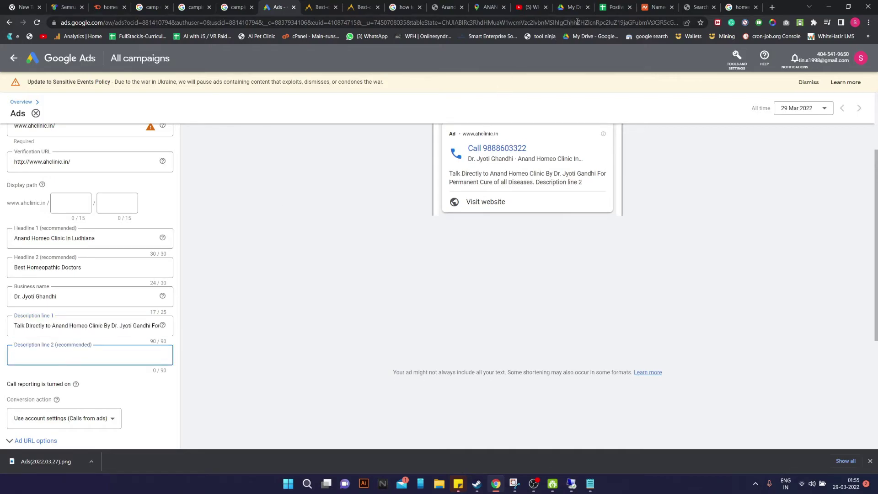
{"action": "scroll", "coordinate": [267, 171], "scroll_direction": "up", "scroll_amount": 3}
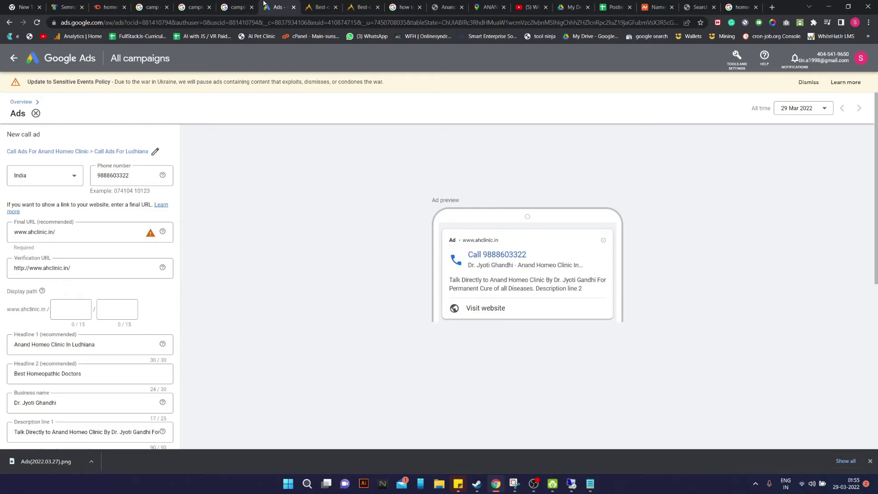
{"action": "left_click", "coordinate": [741, 6]}
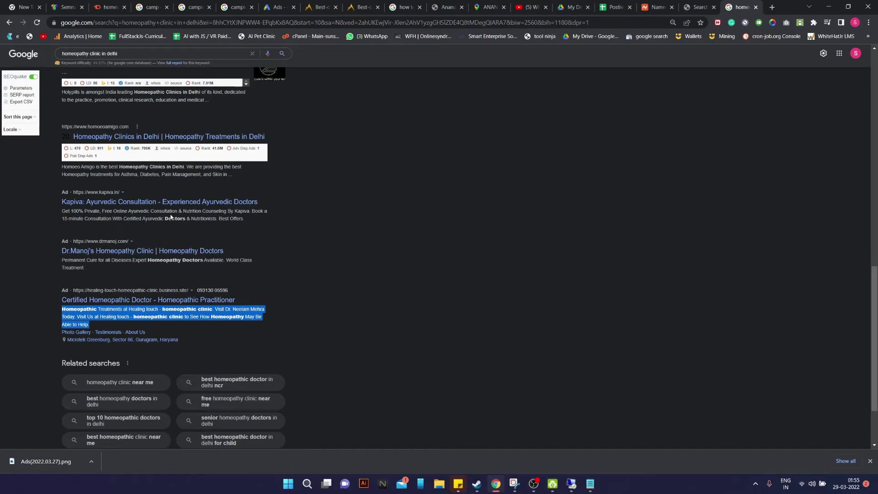
Browse page 3 of the 'homeopathy clinic in delhi' results and highlight the gigapromo ad text
{"action": "scroll", "coordinate": [198, 219], "scroll_direction": "down", "scroll_amount": 2}
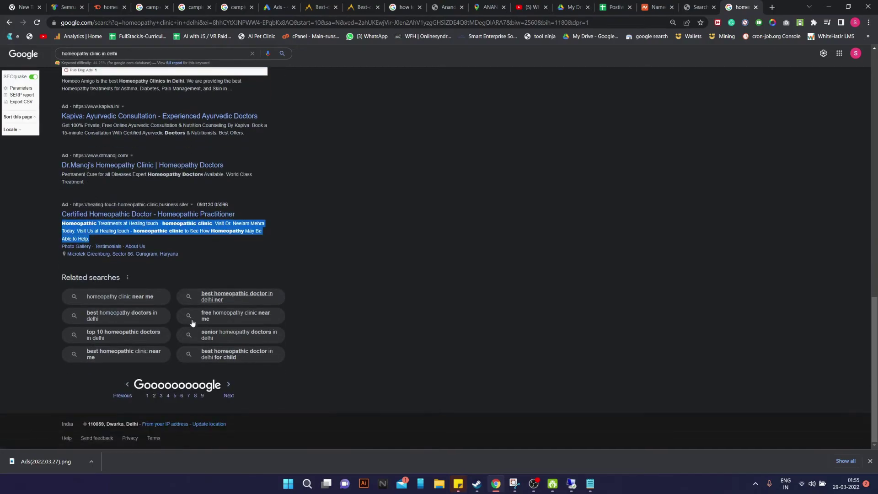
{"action": "left_click", "coordinate": [161, 396]}
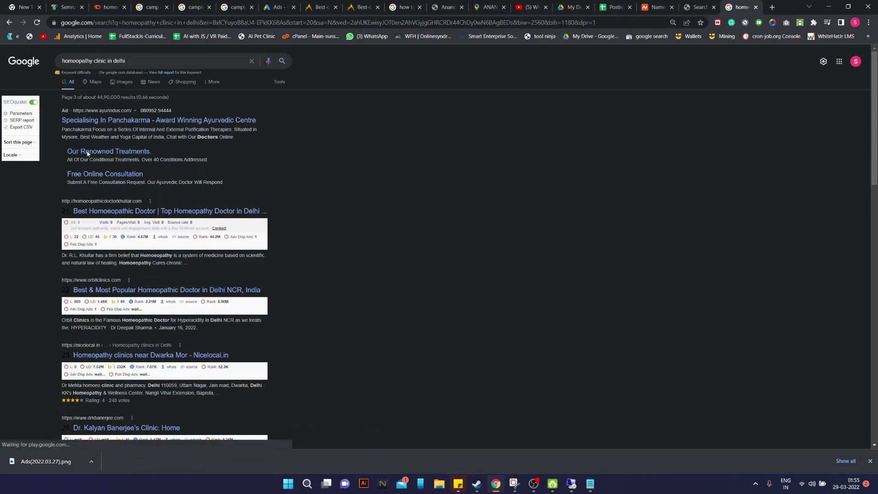
{"action": "scroll", "coordinate": [124, 226], "scroll_direction": "down", "scroll_amount": 7}
{"action": "scroll", "coordinate": [124, 226], "scroll_direction": "down", "scroll_amount": 10}
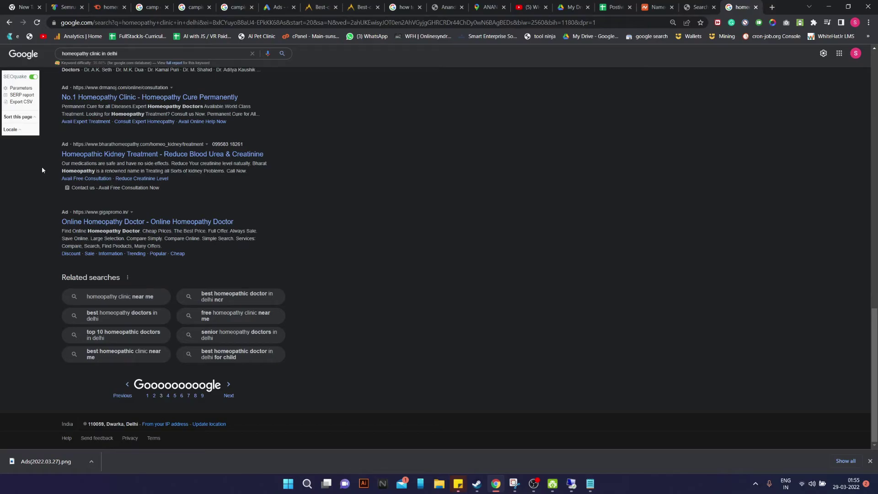
{"action": "scroll", "coordinate": [43, 167], "scroll_direction": "up", "scroll_amount": 2}
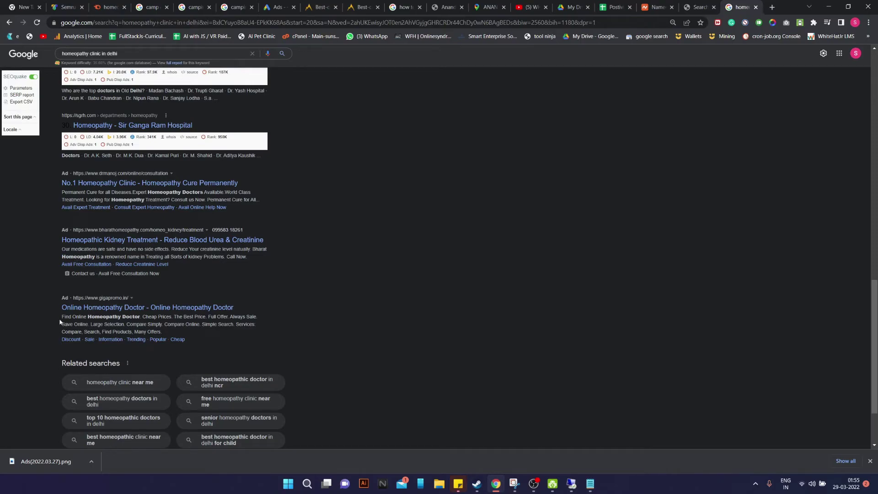
{"action": "left_click_drag", "start_coordinate": [62, 316], "coordinate": [121, 326]}
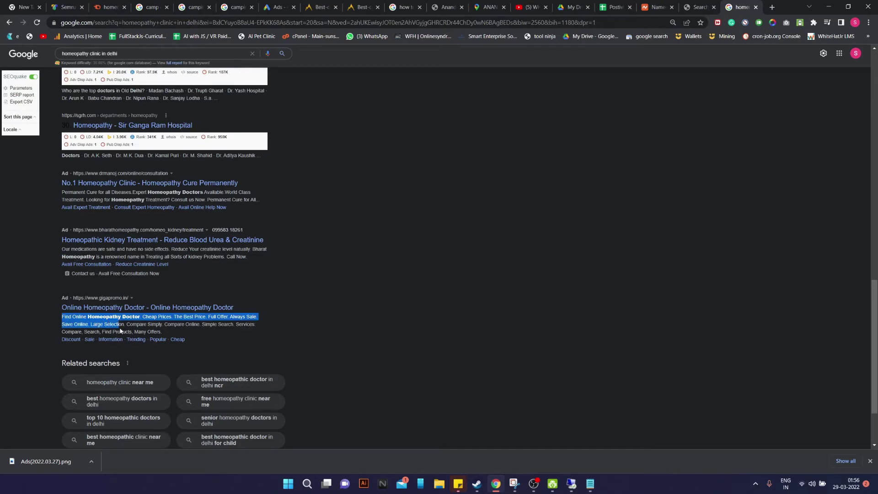
{"action": "left_click", "coordinate": [363, 305]}
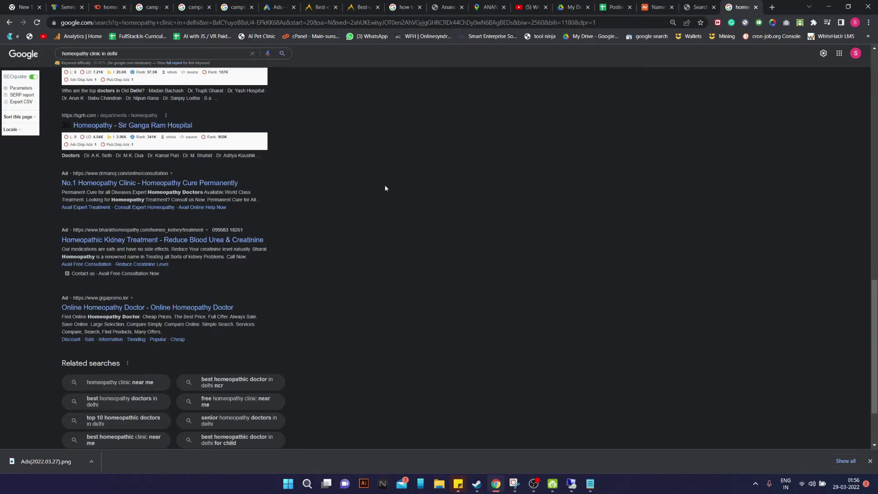
Glance at the Maps listing, then return to the call ad's empty Description line 2
{"action": "left_click", "coordinate": [500, 5]}
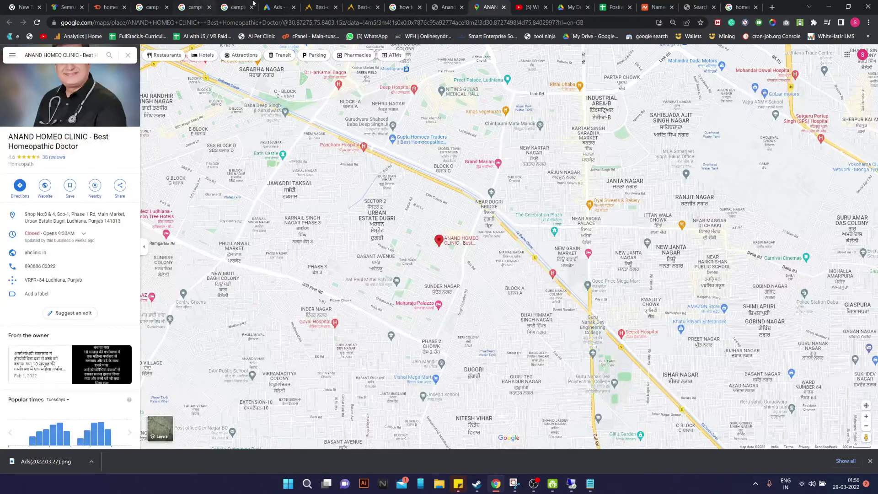
{"action": "left_click", "coordinate": [277, 7]}
{"action": "scroll", "coordinate": [90, 259], "scroll_direction": "down", "scroll_amount": 5}
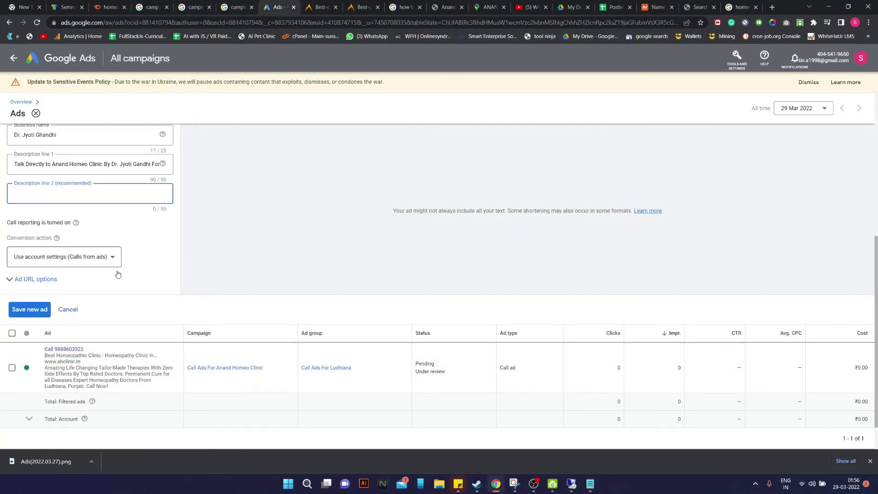
Write Description line 2: 'Punjab's Most Trust Names In Homeopathic Treatment For Childrens, Adults And Old Age People'
{"action": "scroll", "coordinate": [272, 306], "scroll_direction": "up", "scroll_amount": 4}
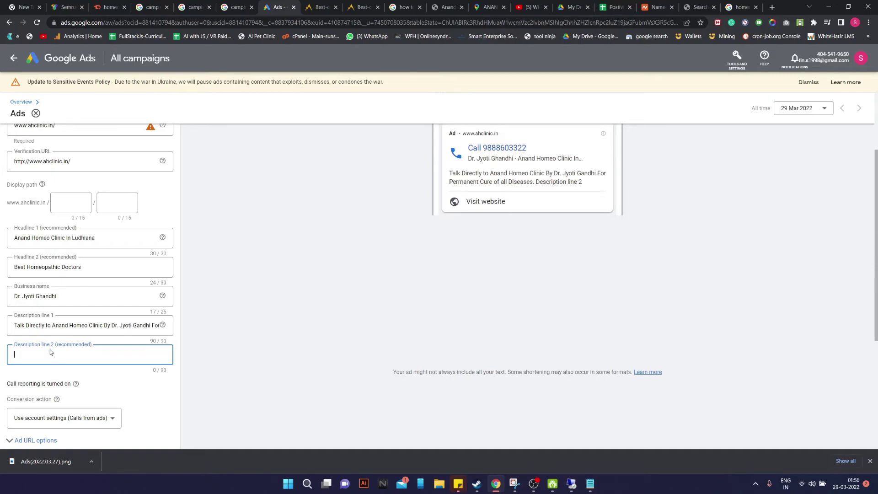
{"action": "type", "text": "Punjab's"}
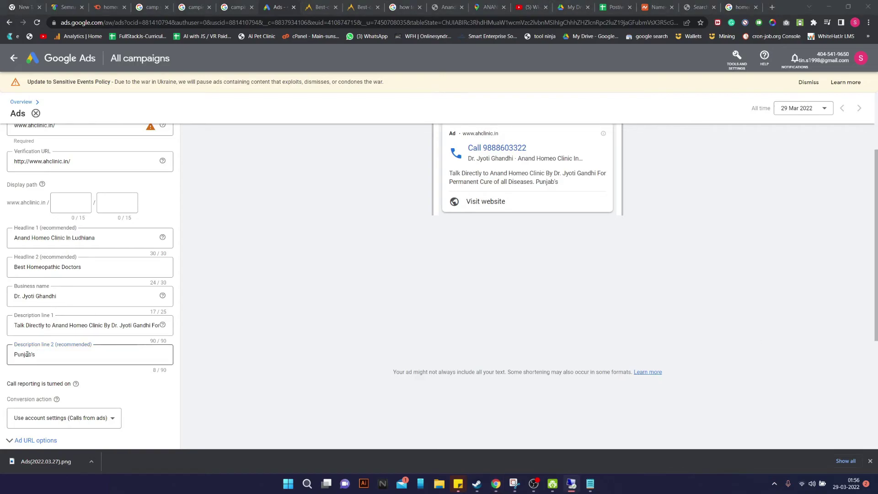
{"action": "left_click", "coordinate": [50, 359]}
{"action": "type", "text": "Mo"}
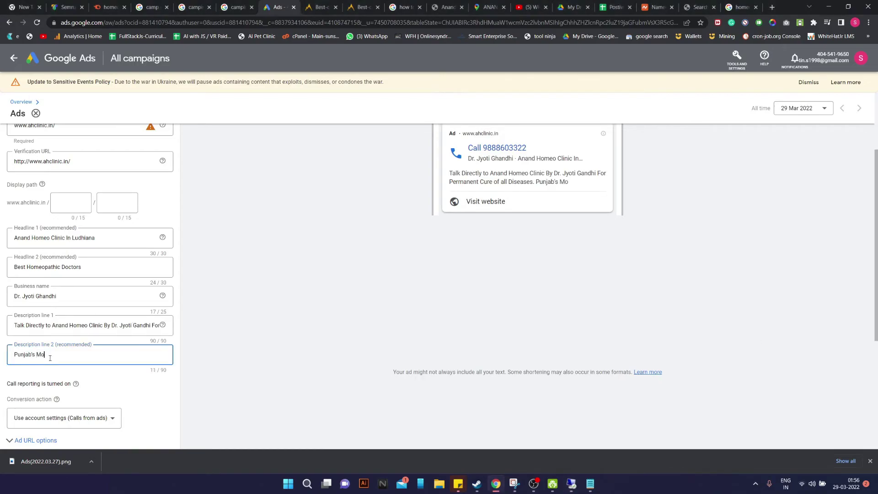
{"action": "type", "text": "st Trust Names In "}
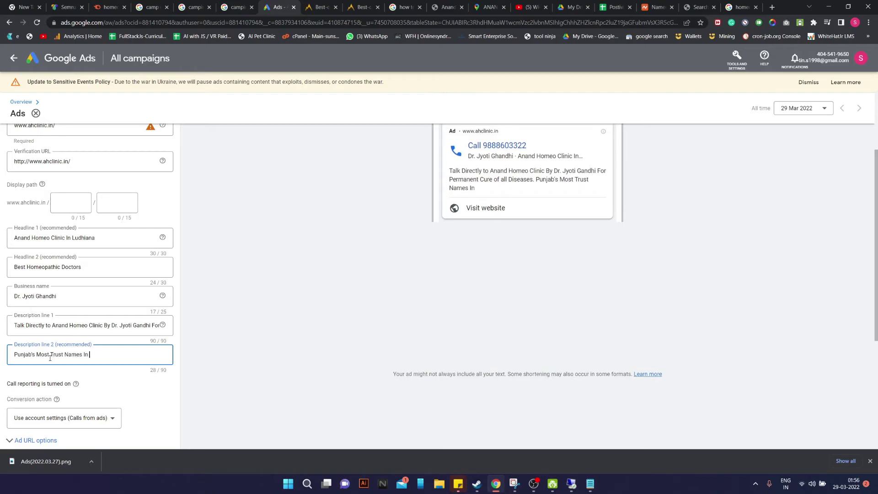
{"action": "type", "text": "Homeopathic Treatment For Al"}
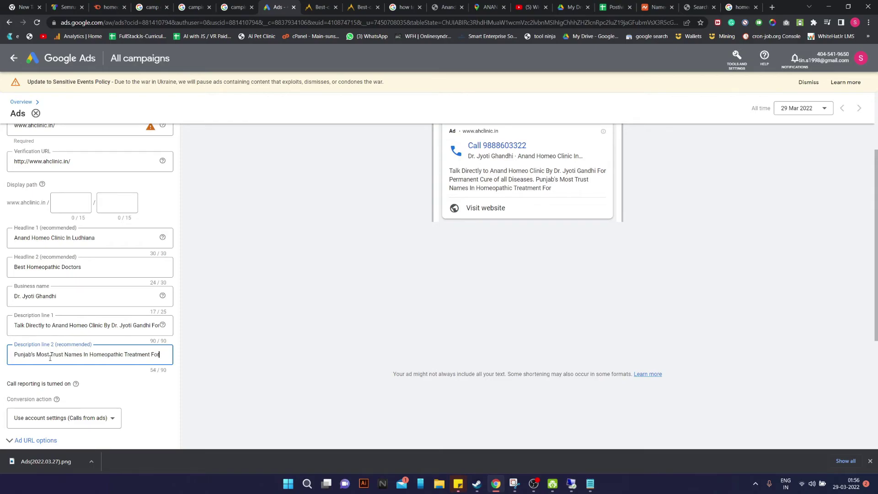
{"action": "type", "text": " Di"}
{"action": "key", "text": "BackSpace"}
{"action": "key", "text": "BackSpace"}
{"action": "key", "text": "BackSpace"}
{"action": "key", "text": "BackSpace"}
{"action": "key", "text": "BackSpace"}
{"action": "key", "text": "BackSpace"}
{"action": "key", "text": "BackSpace"}
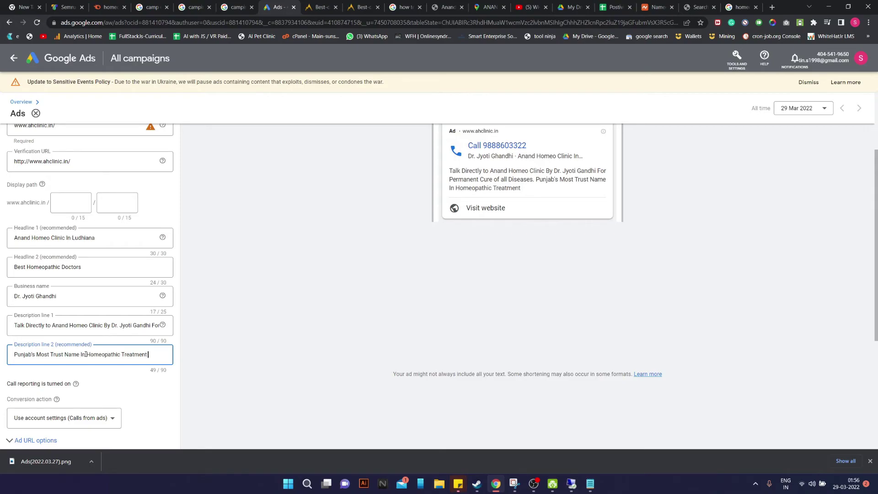
{"action": "type", "text": "For Childrens"}
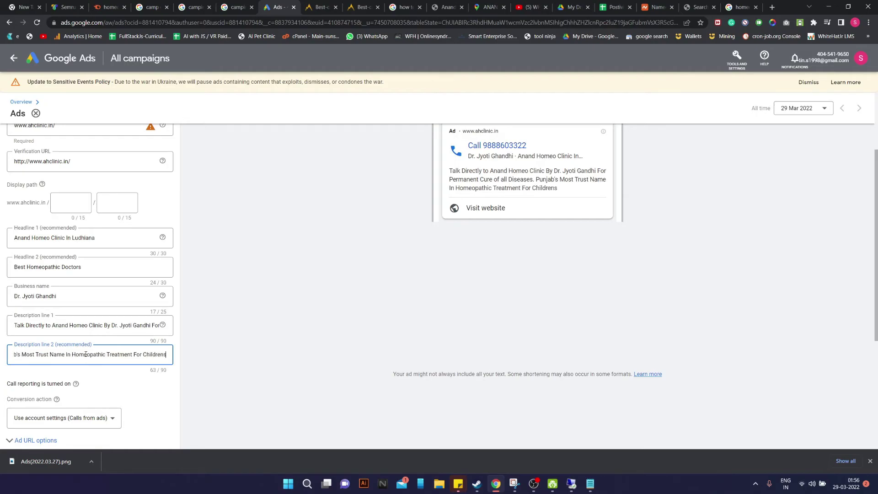
{"action": "type", "text": ", A"}
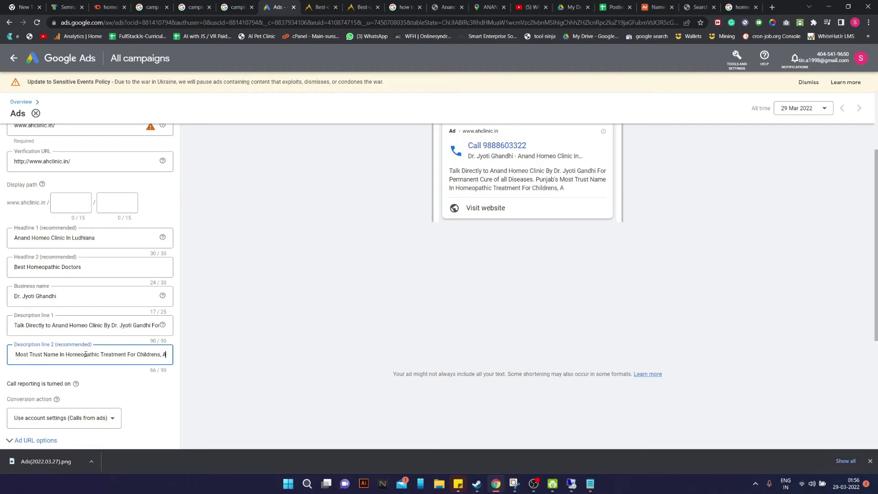
{"action": "type", "text": "dults And"}
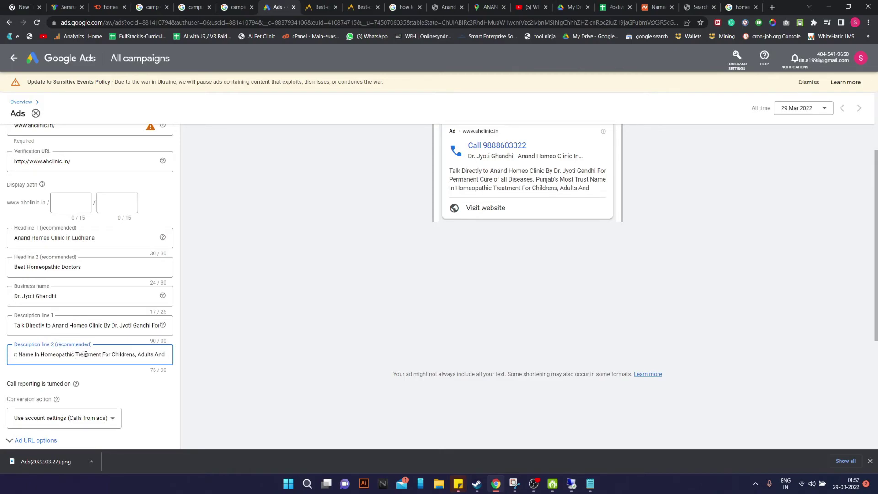
{"action": "type", "text": " Old Age"}
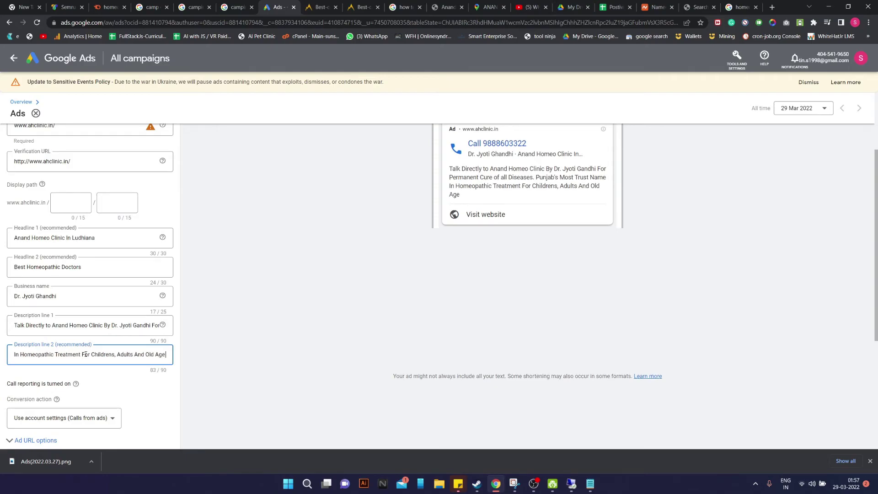
{"action": "type", "text": " People"}
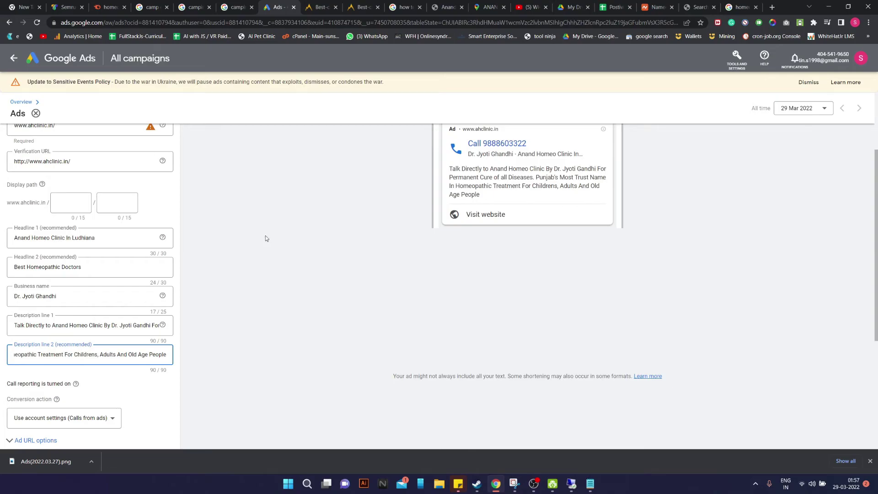
{"action": "scroll", "coordinate": [265, 238], "scroll_direction": "up", "scroll_amount": 3}
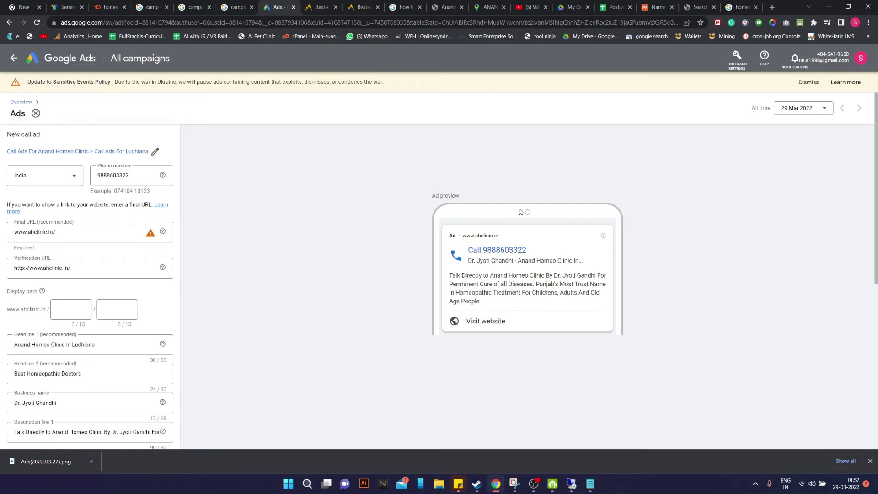
{"action": "scroll", "coordinate": [520, 211], "scroll_direction": "down", "scroll_amount": 5}
Save the second call ad and start a new call ad in Call Ads For Anand Homeo Clinic > Call Ads For Ludhiana
{"action": "left_click", "coordinate": [29, 363]}
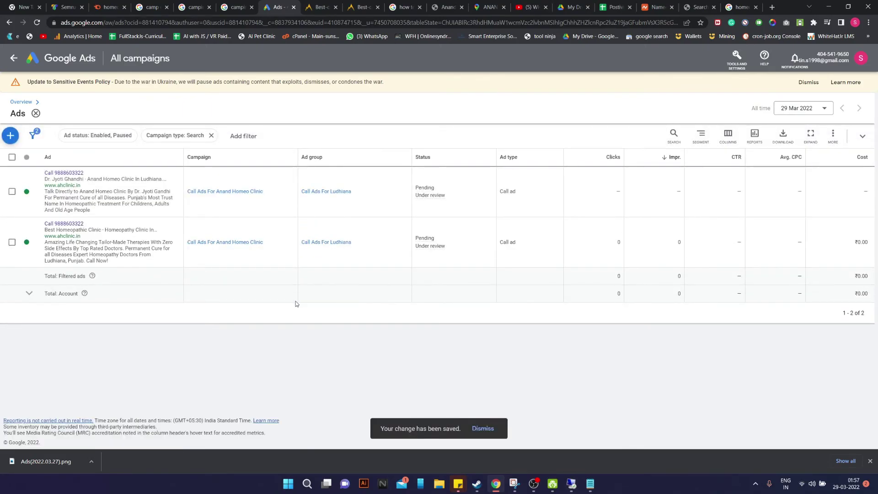
{"action": "left_click", "coordinate": [16, 137]}
{"action": "left_click", "coordinate": [68, 168]}
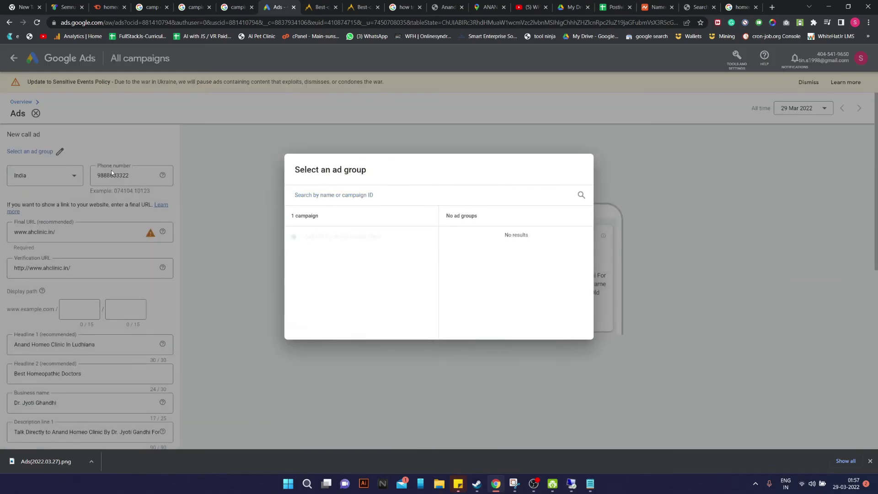
{"action": "left_click", "coordinate": [351, 239]}
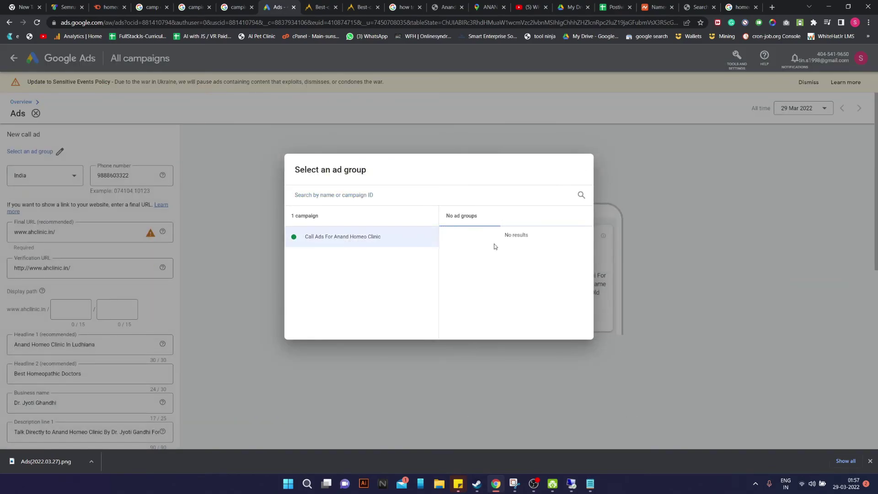
{"action": "left_click", "coordinate": [496, 236]}
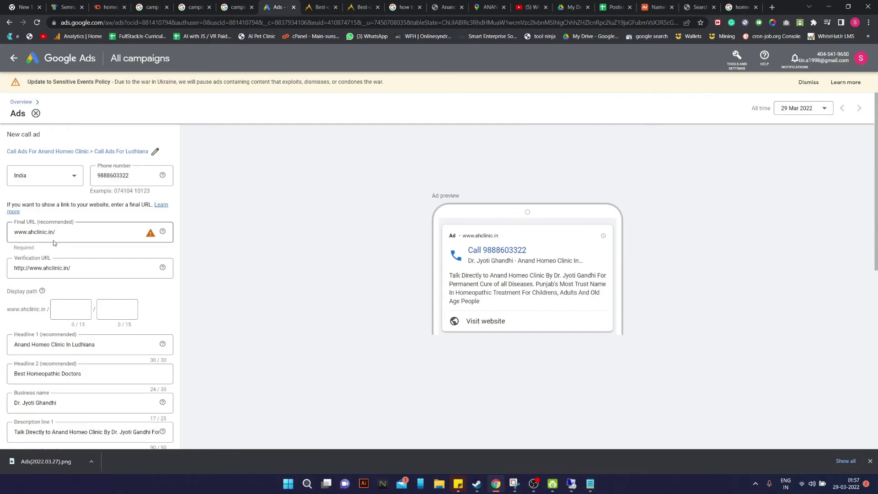
{"action": "left_click", "coordinate": [741, 7]}
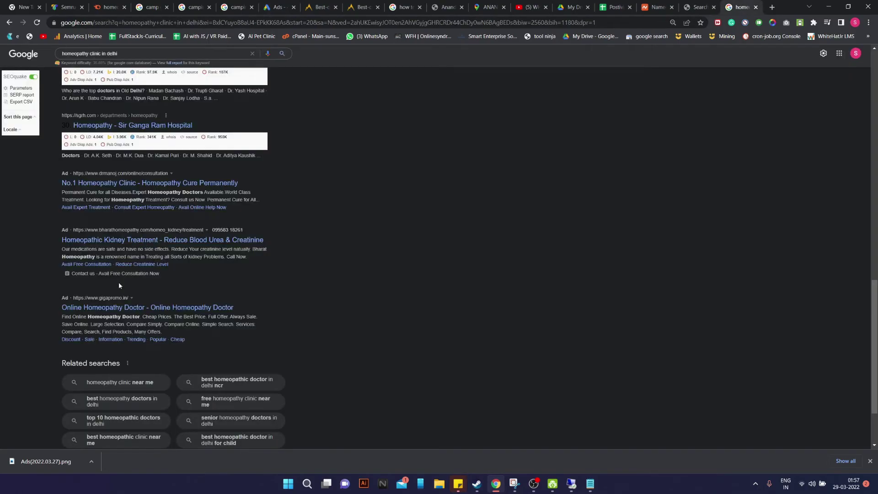
Copy the competitor heading 'Homeopathic Kidney Treatment - Reduce Blood Urea & Creatinine' and return to the new ad form
{"action": "left_click_drag", "start_coordinate": [54, 238], "coordinate": [273, 236]}
{"action": "key", "text": "ctrl+c"}
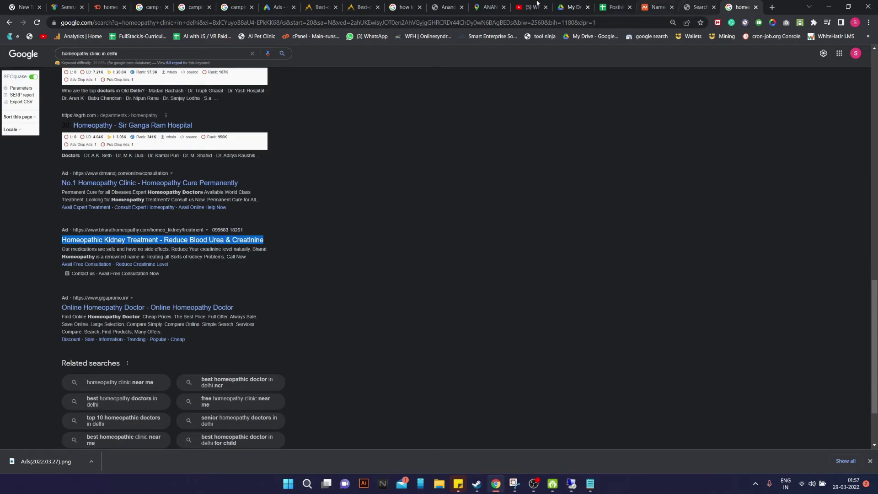
{"action": "left_click", "coordinate": [278, 7]}
{"action": "scroll", "coordinate": [77, 293], "scroll_direction": "down", "scroll_amount": 3}
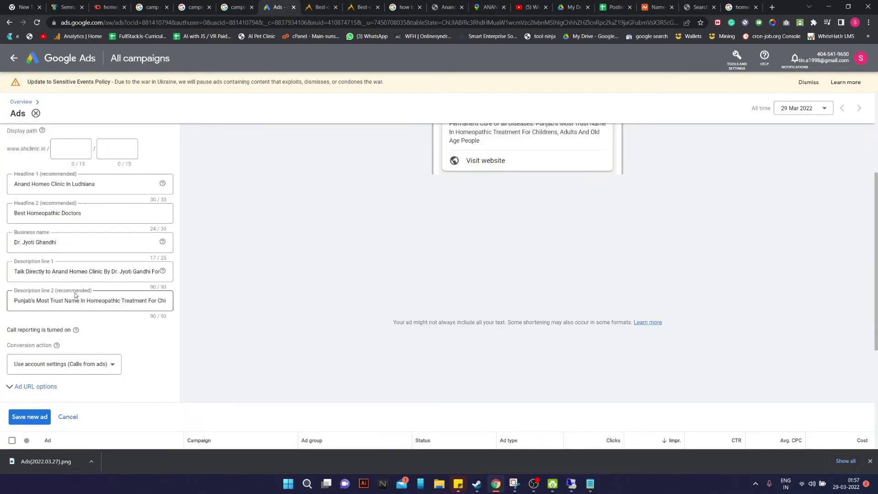
Paste the copied heading into Business name and trim it to 'Homeo Kidney Treatment'
{"action": "triple_click", "coordinate": [116, 183]}
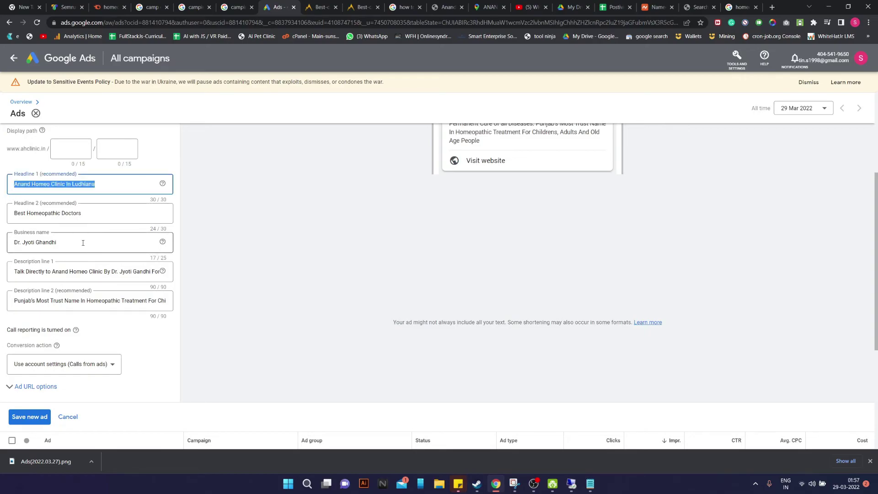
{"action": "triple_click", "coordinate": [61, 250]}
{"action": "key", "text": "ctrl+v"}
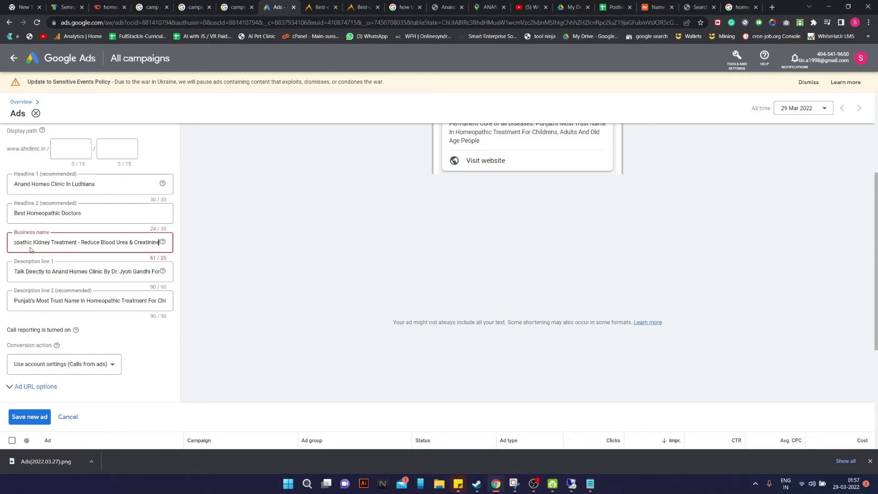
{"action": "left_click_drag", "start_coordinate": [48, 244], "coordinate": [225, 246]}
{"action": "left_click", "coordinate": [103, 242]}
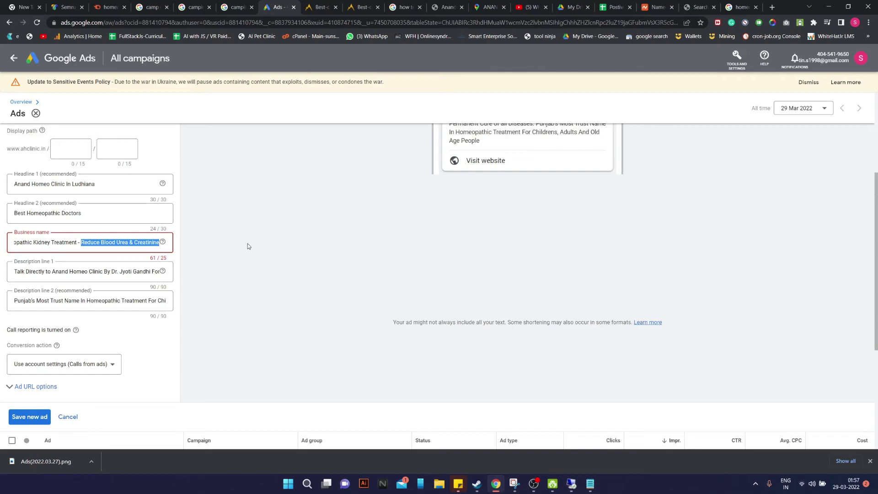
{"action": "key", "text": "BackSpace"}
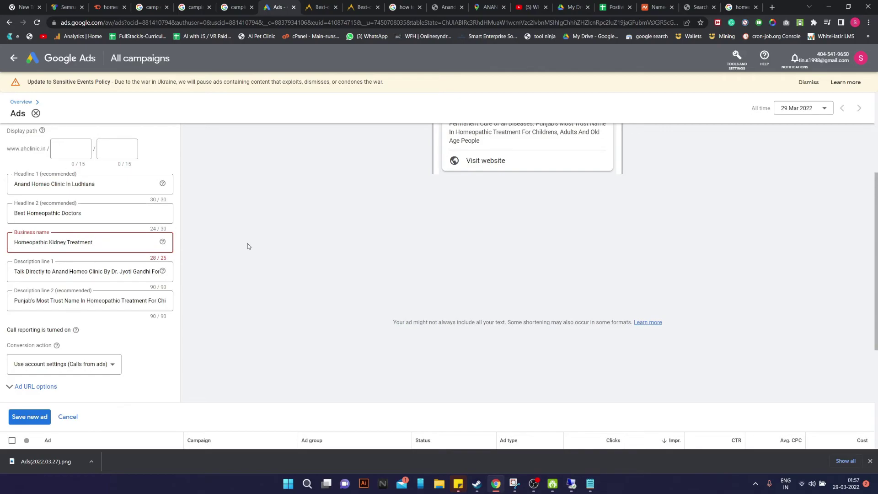
{"action": "left_click_drag", "start_coordinate": [48, 243], "coordinate": [33, 243]}
{"action": "key", "text": "BackSpace"}
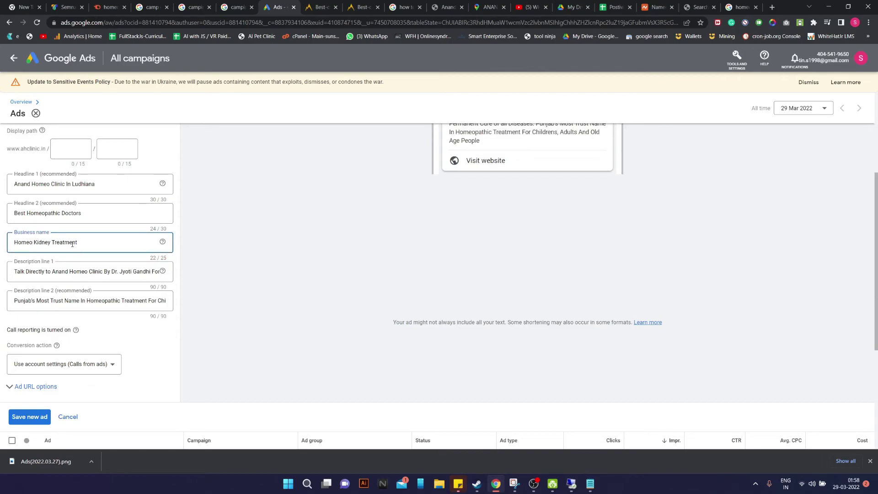
{"action": "left_click", "coordinate": [213, 233]}
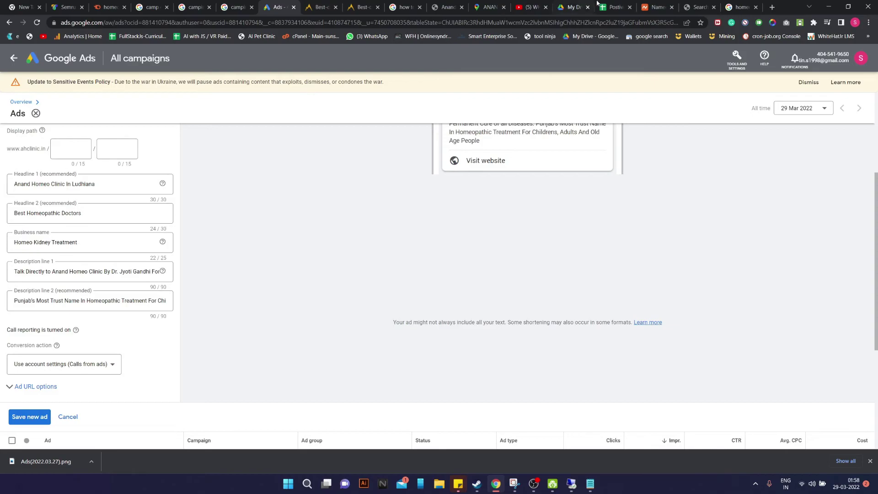
Paste the heading into Headline 1 and trim it to 'Reduce Blood Urea & Creatinine'
{"action": "left_click_drag", "start_coordinate": [95, 184], "coordinate": [2, 185]}
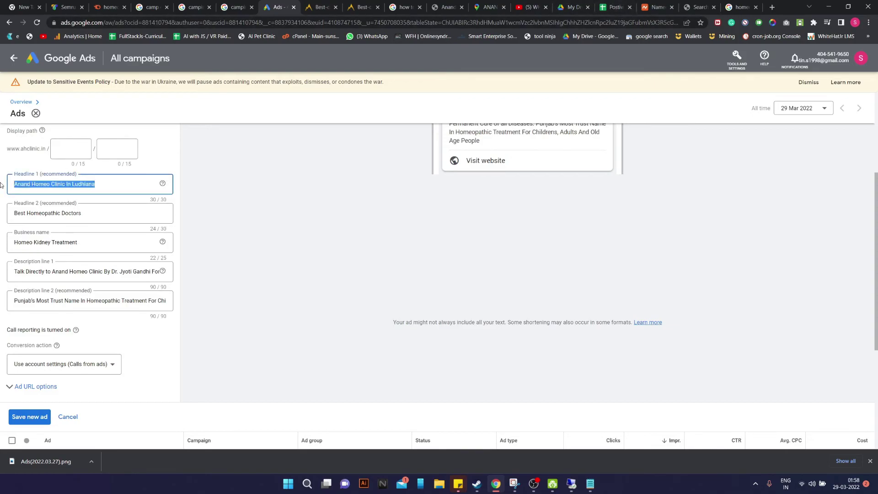
{"action": "key", "text": "super+v"}
{"action": "left_click", "coordinate": [93, 261]}
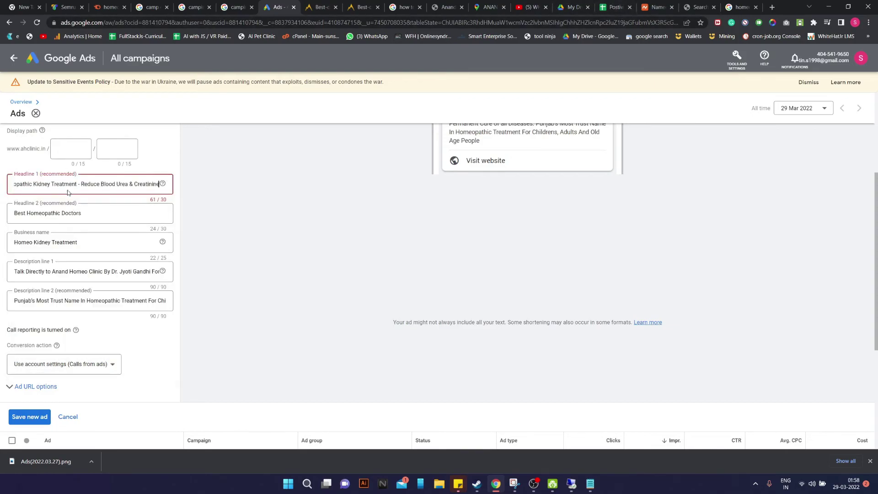
{"action": "left_click_drag", "start_coordinate": [95, 184], "coordinate": [1, 187]}
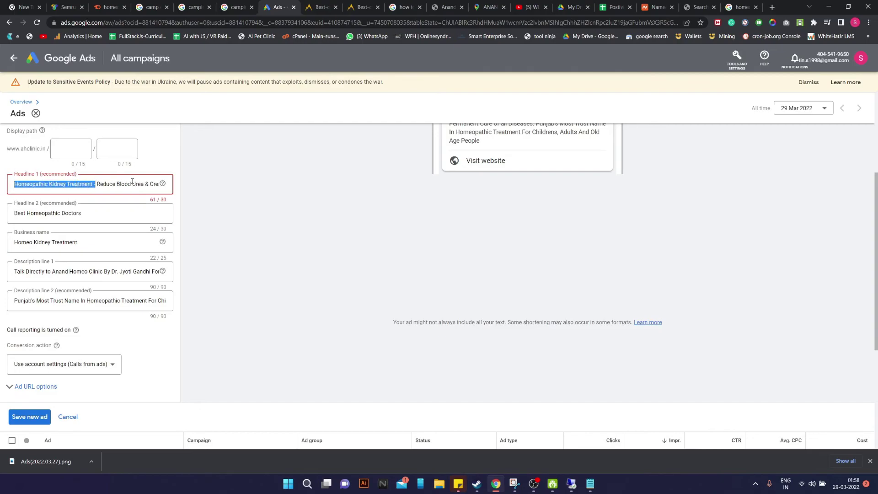
{"action": "key", "text": "BackSpace"}
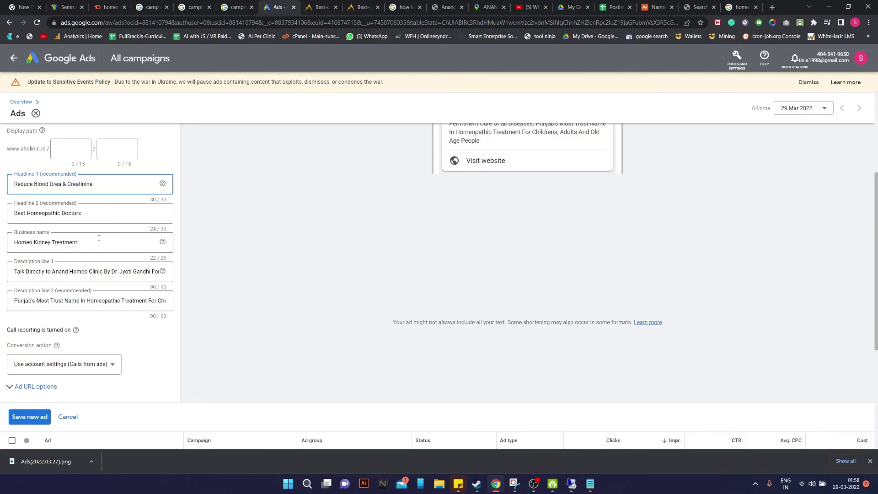
{"action": "left_click", "coordinate": [742, 7]}
{"action": "left_click", "coordinate": [207, 247]}
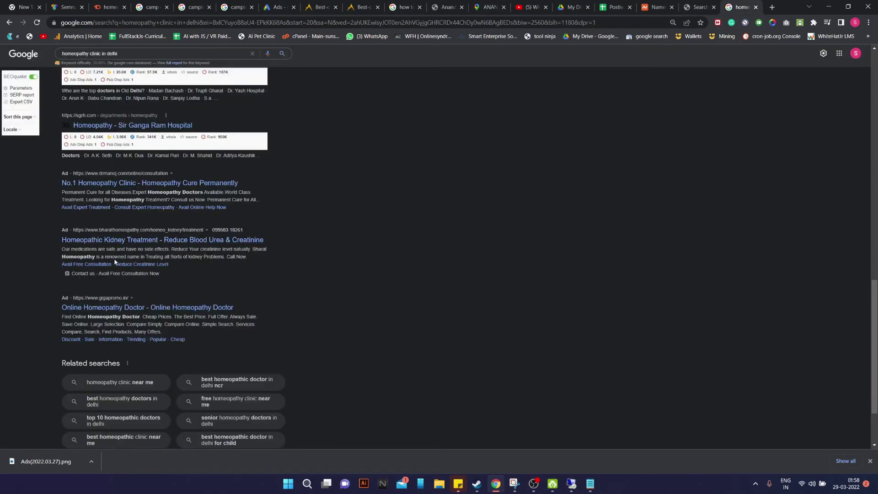
Copy the competitor ad title 'Homeopathic Kidney Treatment' and return to the ad editor
{"action": "left_click_drag", "start_coordinate": [57, 240], "coordinate": [159, 240]}
{"action": "key", "text": "ctrl+c"}
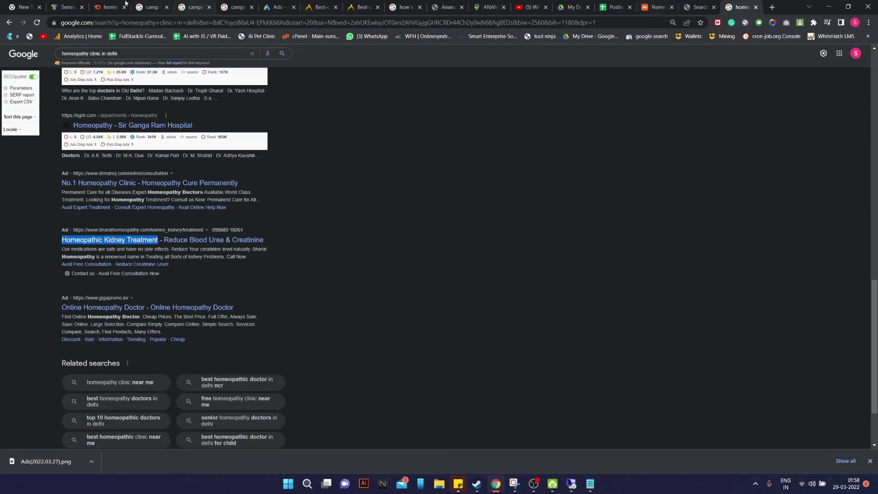
{"action": "left_click", "coordinate": [277, 7]}
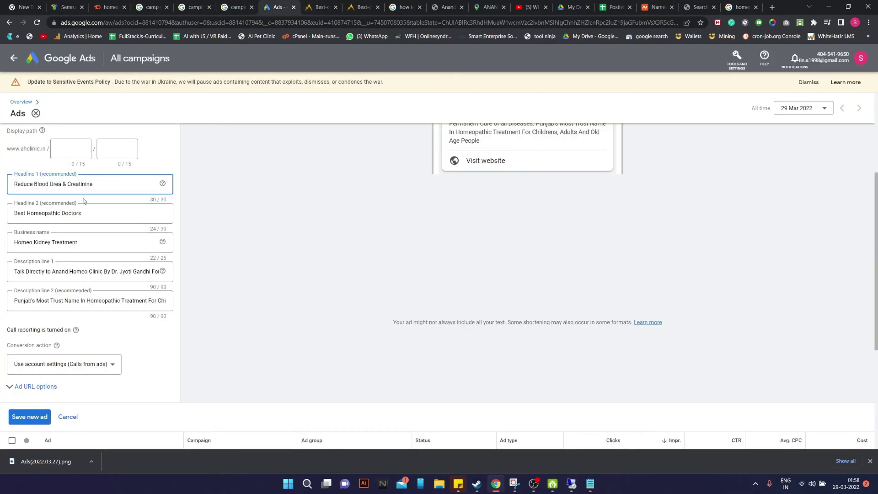
Set Headline 2 to 'Homeopathic Kidney Treatment', undoing a trial 'Dr.' business name
{"action": "triple_click", "coordinate": [104, 210]}
{"action": "key", "text": "ctrl+v"}
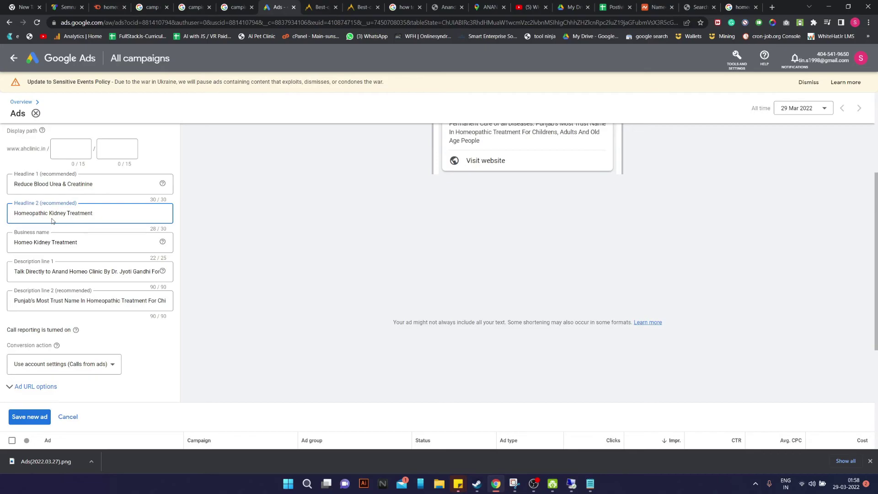
{"action": "left_click", "coordinate": [59, 237]}
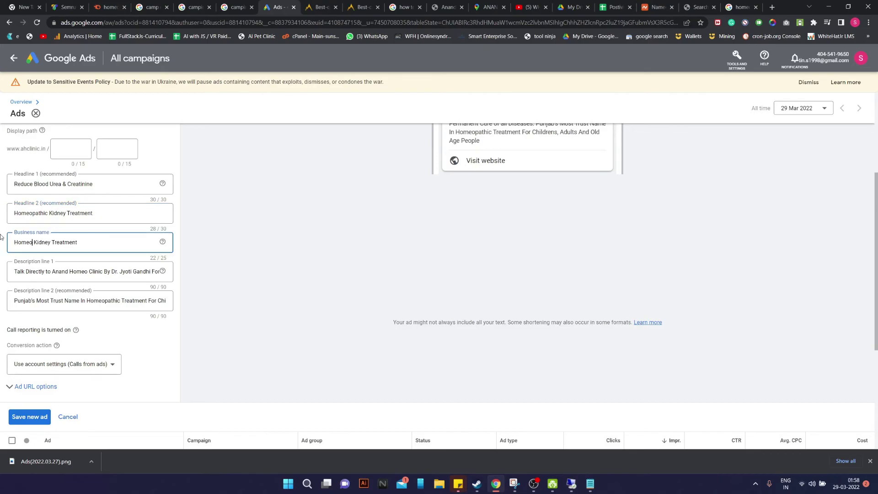
{"action": "left_click_drag", "start_coordinate": [80, 242], "coordinate": [0, 245]}
{"action": "type", "text": "Dr."}
{"action": "scroll", "coordinate": [283, 232], "scroll_direction": "up", "scroll_amount": 2}
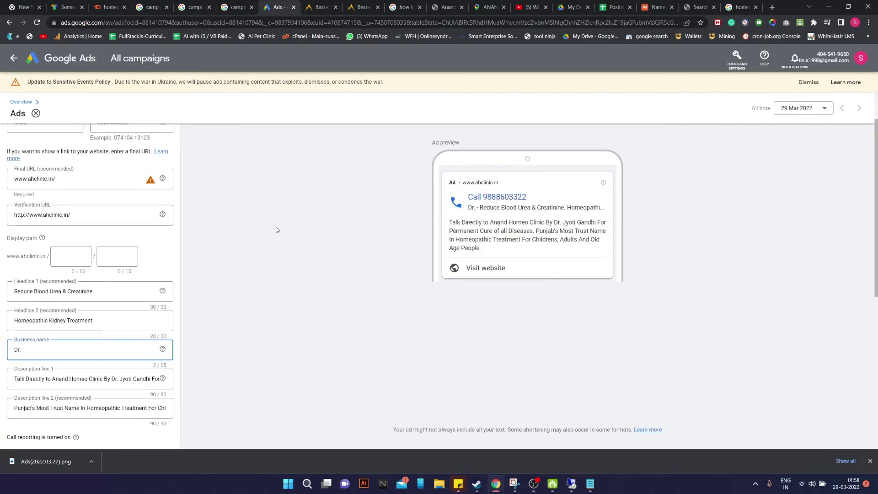
{"action": "key", "text": "ctrl+z"}
{"action": "key", "text": "ctrl+z"}
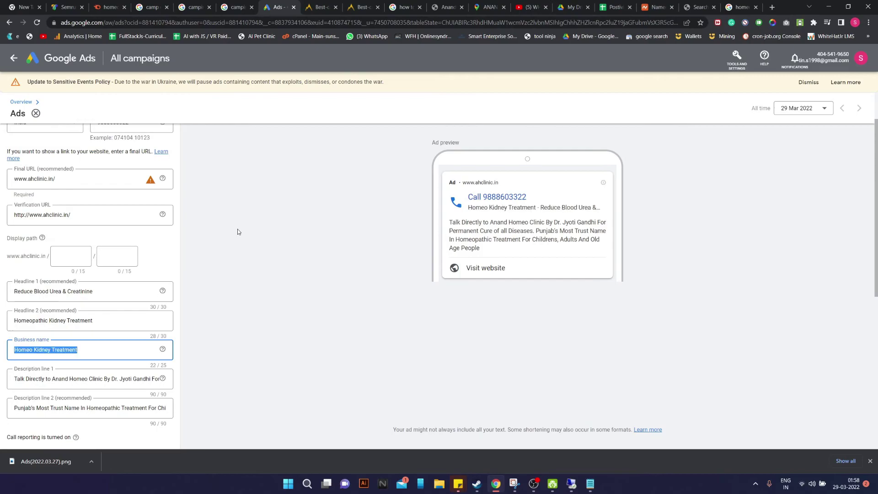
{"action": "left_click", "coordinate": [33, 350]}
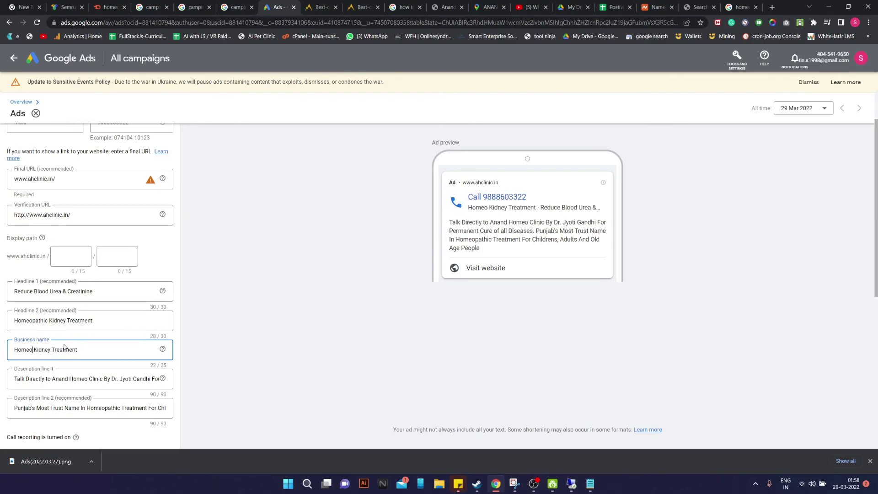
Change the business name from 'Homeo Kidney Treatment' to 'Homeopathy Clinic'
{"action": "double_click", "coordinate": [36, 351]}
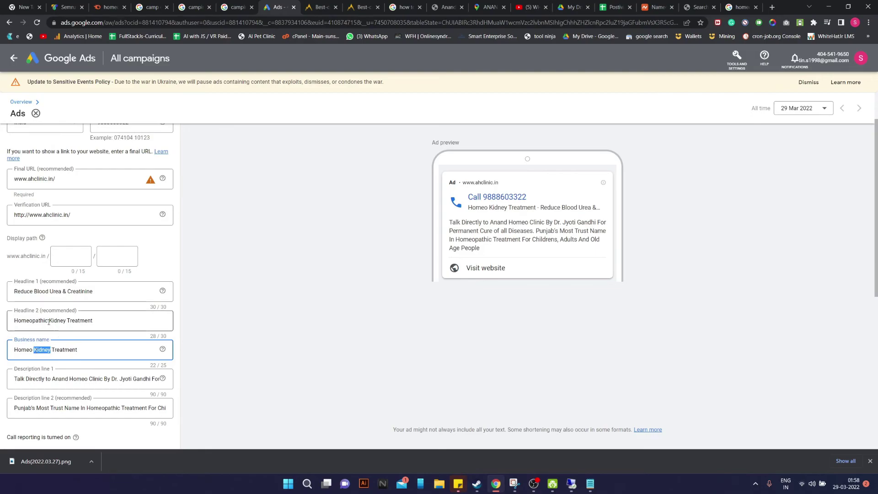
{"action": "key", "text": "BackSpace"}
{"action": "key", "text": "BackSpace"}
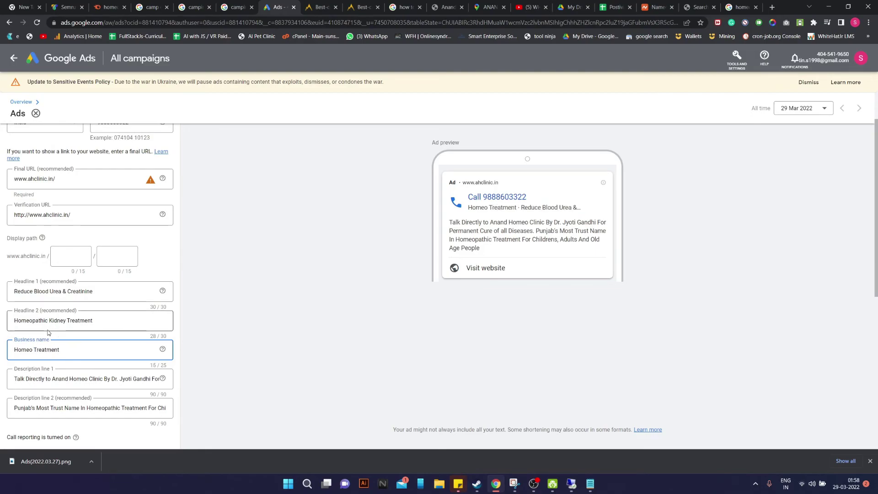
{"action": "type", "text": "pathy"}
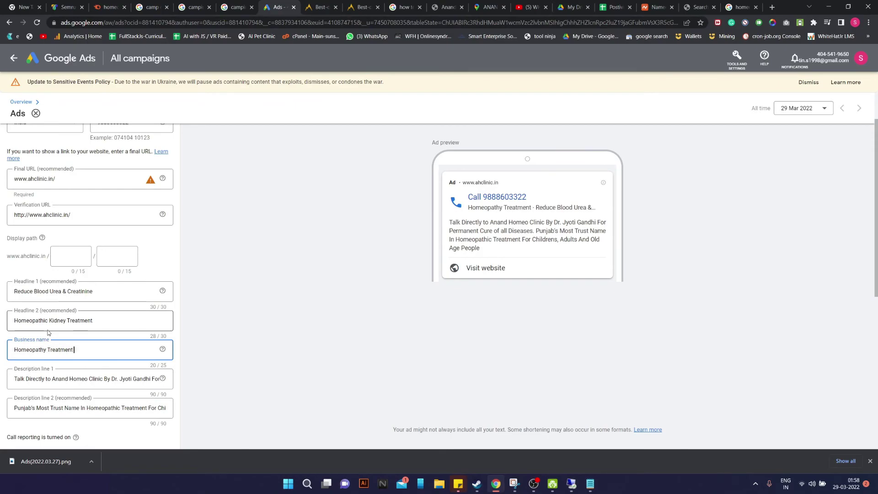
{"action": "type", "text": " Treatment Clinic"}
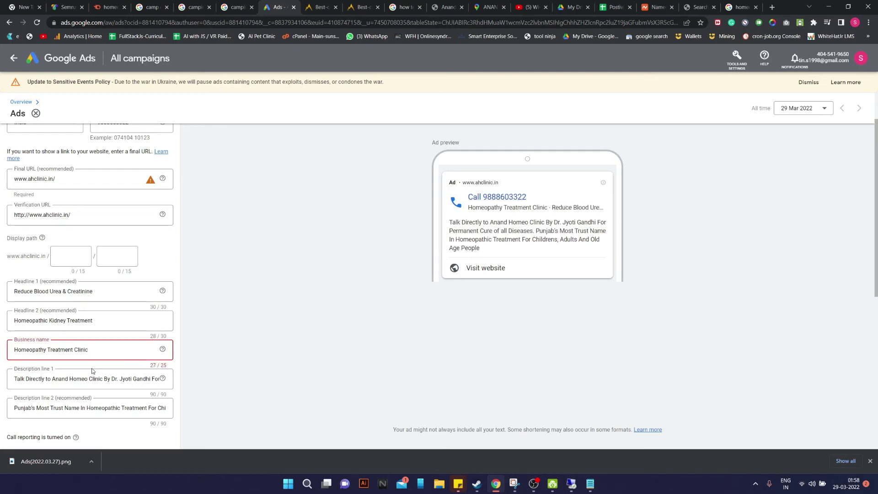
{"action": "key", "text": "BackSpace"}
{"action": "key", "text": "BackSpace"}
{"action": "key", "text": "BackSpace"}
{"action": "key", "text": "BackSpace"}
{"action": "key", "text": "BackSpace"}
{"action": "key", "text": "BackSpace"}
{"action": "key", "text": "BackSpace"}
{"action": "key", "text": "BackSpace"}
{"action": "key", "text": "BackSpace"}
{"action": "key", "text": "BackSpace"}
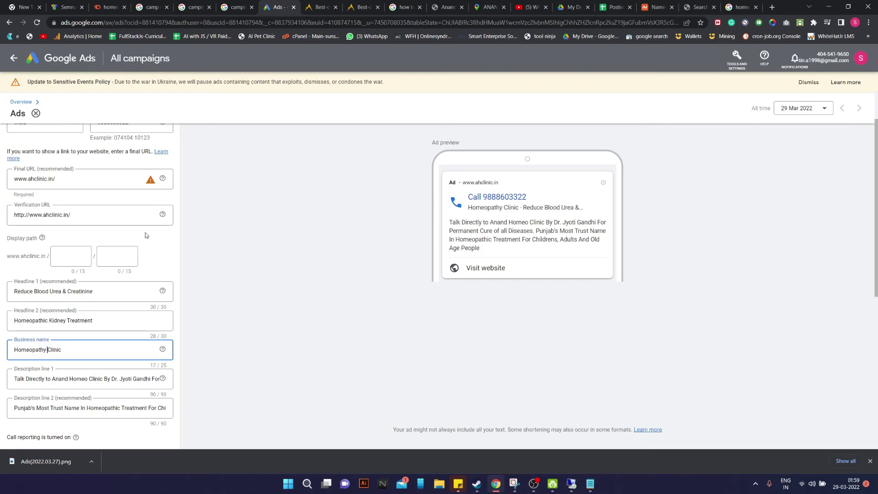
{"action": "left_click_drag", "start_coordinate": [97, 322], "coordinate": [1, 325]}
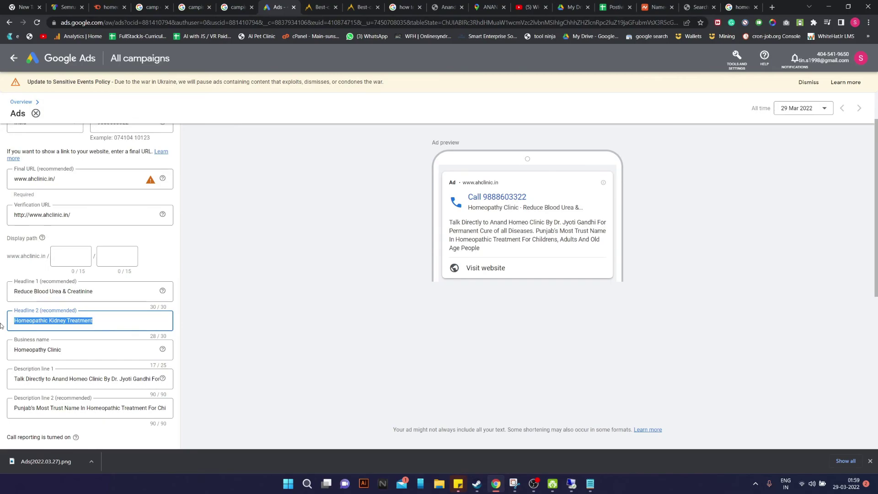
{"action": "scroll", "coordinate": [206, 245], "scroll_direction": "down", "scroll_amount": 1}
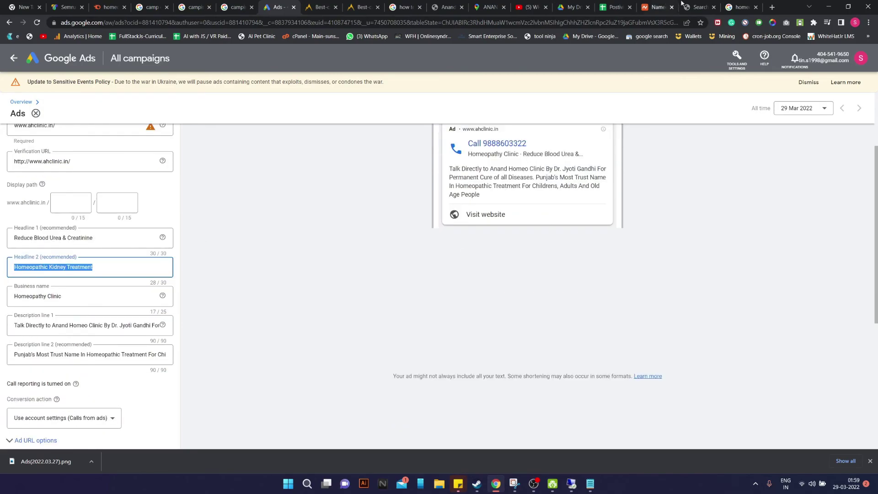
{"action": "left_click", "coordinate": [740, 7]}
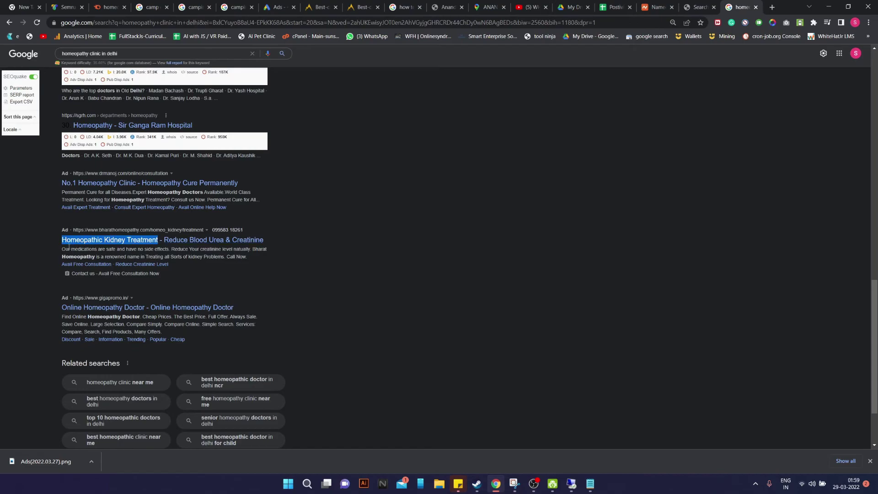
Paste the competitor's description 'Our medications are safe…' into Description line 1
{"action": "left_click_drag", "start_coordinate": [64, 249], "coordinate": [247, 257]}
{"action": "key", "text": "ctrl+c"}
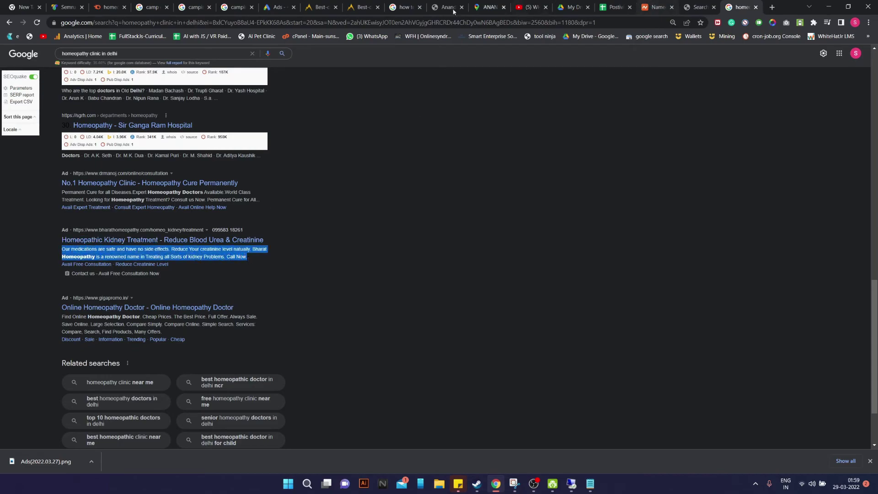
{"action": "left_click", "coordinate": [278, 6]}
{"action": "triple_click", "coordinate": [92, 328]}
{"action": "key", "text": "ctrl+v"}
{"action": "triple_click", "coordinate": [18, 326]}
{"action": "left_click_drag", "start_coordinate": [56, 326], "coordinate": [121, 331]}
{"action": "key", "text": "ctrl+z"}
{"action": "left_click", "coordinate": [37, 326]}
Insert 'Homepathic' after 'Our', capitalise 'Medications Are Safe', and replace 'and' with '&'
{"action": "type", "text": "Home"}
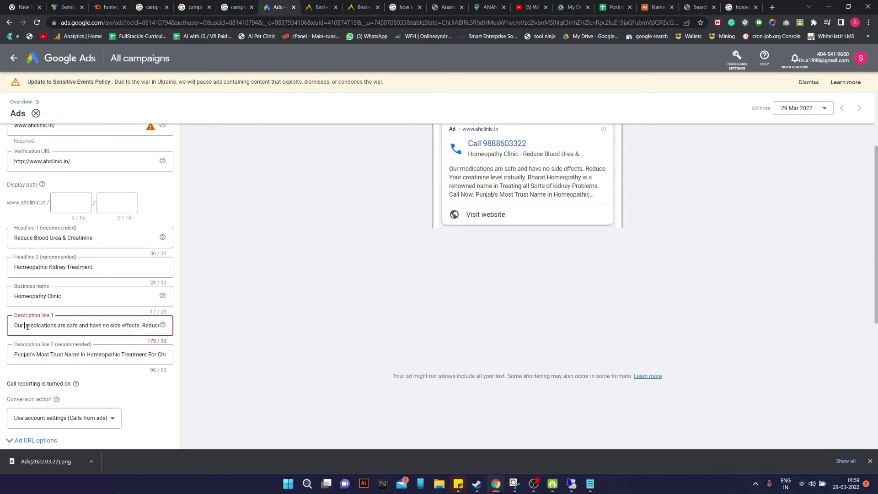
{"action": "type", "text": "pathic"}
{"action": "key", "text": "BackSpace"}
{"action": "type", "text": "M"}
{"action": "key", "text": "BackSpace"}
{"action": "type", "text": "A"}
{"action": "key", "text": "BackSpace"}
{"action": "type", "text": "S"}
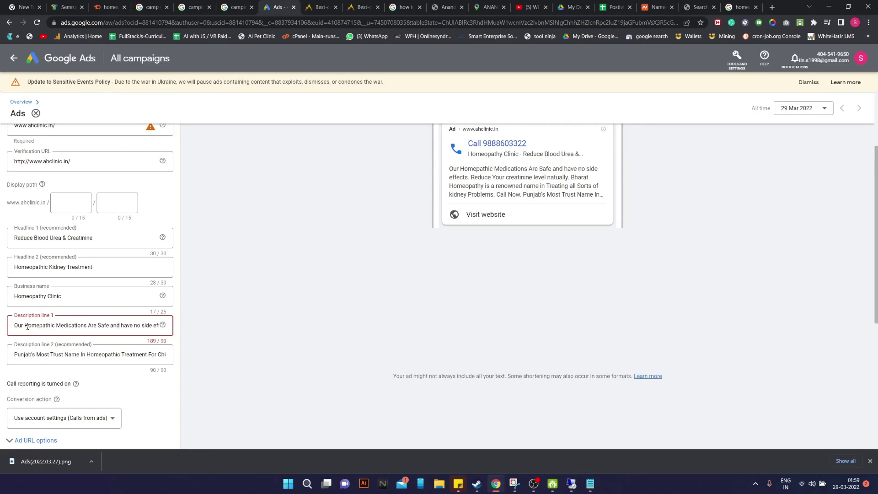
{"action": "key", "text": "BackSpace"}
{"action": "key", "text": "BackSpace"}
{"action": "key", "text": "BackSpace"}
{"action": "type", "text": "&"}
Capitalise 'Have No Side Effects', then trial-delete and restore the following sentences
{"action": "key", "text": "Right"}
{"action": "key", "text": "Delete"}
{"action": "type", "text": "H"}
{"action": "key", "text": "BackSpace"}
{"action": "type", "text": "N"}
{"action": "key", "text": "BackSpace"}
{"action": "type", "text": "S"}
{"action": "key", "text": "BackSpace"}
{"action": "type", "text": "E"}
{"action": "key", "text": "Right"}
{"action": "key", "text": "Right"}
{"action": "key", "text": "Right"}
{"action": "key", "text": "Right"}
{"action": "key", "text": "Right"}
{"action": "key", "text": "Right"}
{"action": "key", "text": "Right"}
{"action": "key", "text": "Right"}
{"action": "key", "text": "Right"}
{"action": "key", "text": "Right"}
{"action": "key", "text": "Right"}
{"action": "key", "text": "Right"}
{"action": "key", "text": "Right"}
{"action": "key", "text": "Right"}
{"action": "key", "text": "Right"}
{"action": "key", "text": "Right"}
{"action": "key", "text": "Right"}
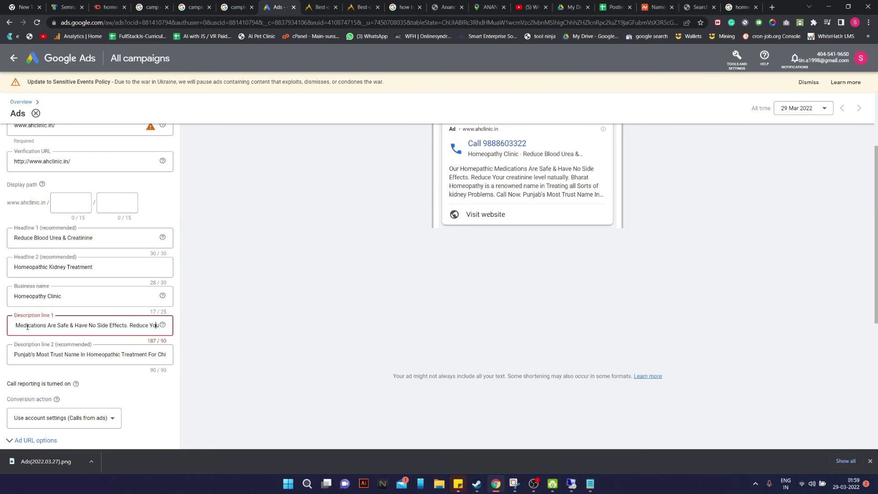
{"action": "key", "text": "ctrl+shift+Right"}
{"action": "key", "text": "ctrl+shift+Right"}
{"action": "key", "text": "ctrl+shift+Right"}
{"action": "key", "text": "ctrl+shift+Right"}
{"action": "key", "text": "ctrl+shift+Right"}
{"action": "key", "text": "ctrl+shift+Right"}
{"action": "key", "text": "ctrl+shift+Right"}
{"action": "key", "text": "ctrl+shift+Right"}
{"action": "key", "text": "ctrl+shift+Right"}
{"action": "key", "text": "ctrl+shift+Right"}
{"action": "key", "text": "ctrl+shift+Right"}
{"action": "key", "text": "ctrl+shift+Right"}
{"action": "key", "text": "ctrl+shift+Right"}
{"action": "key", "text": "ctrl+shift+Right"}
{"action": "key", "text": "ctrl+shift+Right"}
{"action": "key", "text": "ctrl+shift+Right"}
{"action": "key", "text": "ctrl+shift+Right"}
{"action": "key", "text": "ctrl+shift+Right"}
{"action": "key", "text": "ctrl+shift+Right"}
{"action": "key", "text": "ctrl+shift+Right"}
{"action": "key", "text": "BackSpace"}
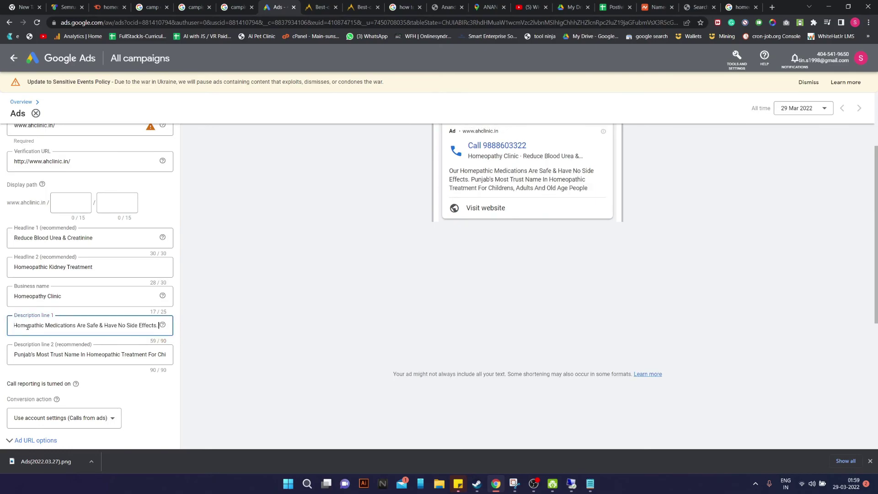
{"action": "key", "text": "ctrl+z"}
{"action": "left_click_drag", "start_coordinate": [11, 326], "coordinate": [170, 325]}
Delete the excess description text after 'Reduce Creatinine level natually.'
{"action": "left_click_drag", "start_coordinate": [91, 325], "coordinate": [170, 325]}
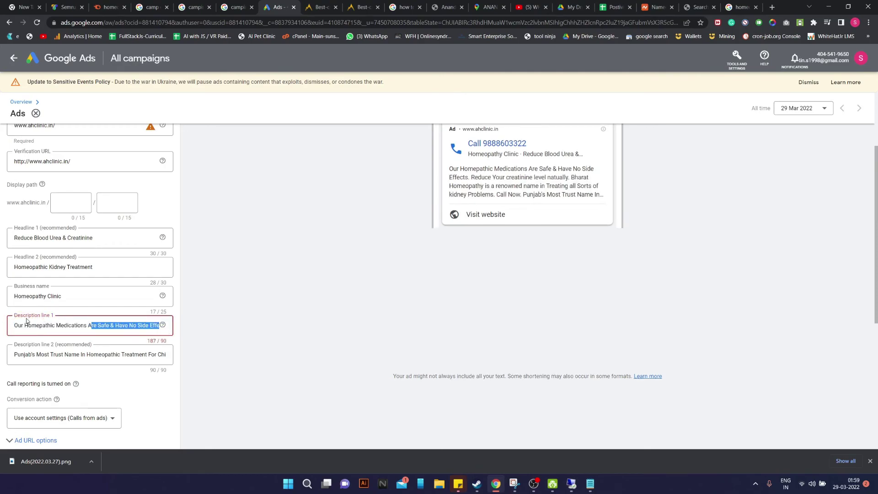
{"action": "left_click", "coordinate": [91, 326]}
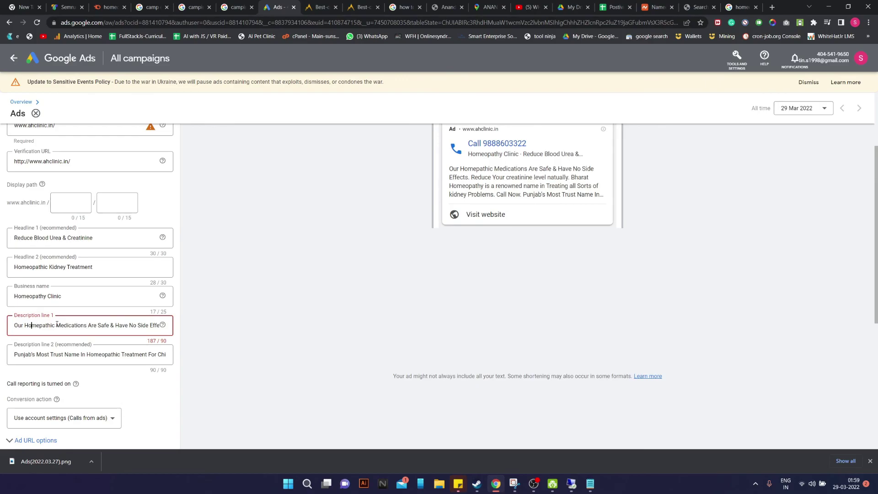
{"action": "key", "text": "Right"}
{"action": "key", "text": "Right"}
{"action": "key", "text": "Right"}
{"action": "key", "text": "Right"}
{"action": "key", "text": "Right"}
{"action": "key", "text": "Right"}
{"action": "key", "text": "Right"}
{"action": "key", "text": "Right"}
{"action": "key", "text": "Right"}
{"action": "key", "text": "Right"}
{"action": "key", "text": "Right"}
{"action": "key", "text": "Right"}
{"action": "key", "text": "Right"}
{"action": "key", "text": "Right"}
{"action": "key", "text": "Right"}
{"action": "key", "text": "Right"}
{"action": "key", "text": "Right"}
{"action": "key", "text": "Right"}
{"action": "key", "text": "Right"}
{"action": "key", "text": "Right"}
{"action": "key", "text": "Right"}
{"action": "key", "text": "Right"}
{"action": "key", "text": "Right"}
{"action": "key", "text": "Right"}
{"action": "key", "text": "Right"}
{"action": "key", "text": "Right"}
{"action": "key", "text": "Right"}
{"action": "key", "text": "Right"}
{"action": "key", "text": "Right"}
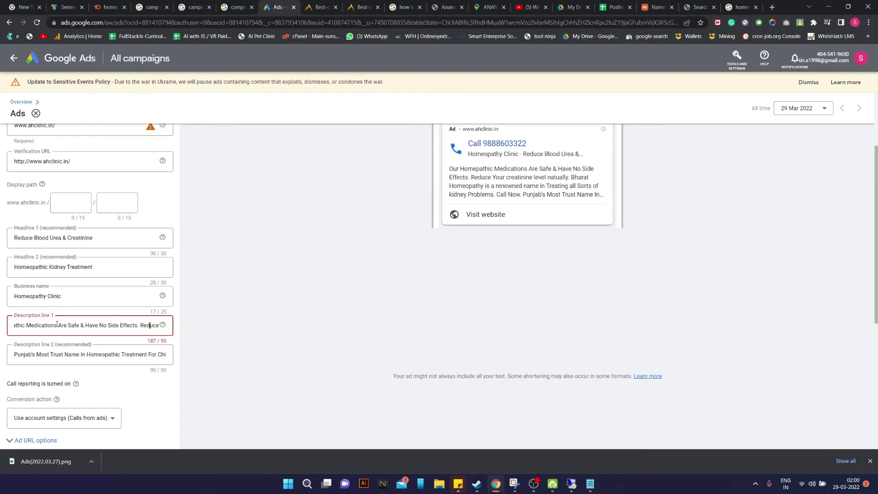
{"action": "key", "text": "BackSpace"}
{"action": "key", "text": "Right"}
{"action": "key", "text": "Right"}
{"action": "key", "text": "Right"}
{"action": "key", "text": "Right"}
{"action": "key", "text": "Right"}
{"action": "key", "text": "Right"}
{"action": "key", "text": "Right"}
{"action": "key", "text": "Right"}
{"action": "key", "text": "Right"}
{"action": "key", "text": "Right"}
{"action": "key", "text": "Right"}
{"action": "key", "text": "Right"}
{"action": "key", "text": "Right"}
{"action": "key", "text": "Right"}
{"action": "key", "text": "Right"}
{"action": "key", "text": "Right"}
{"action": "key", "text": "Right"}
{"action": "key", "text": "Right"}
{"action": "key", "text": "Right"}
{"action": "key", "text": "Right"}
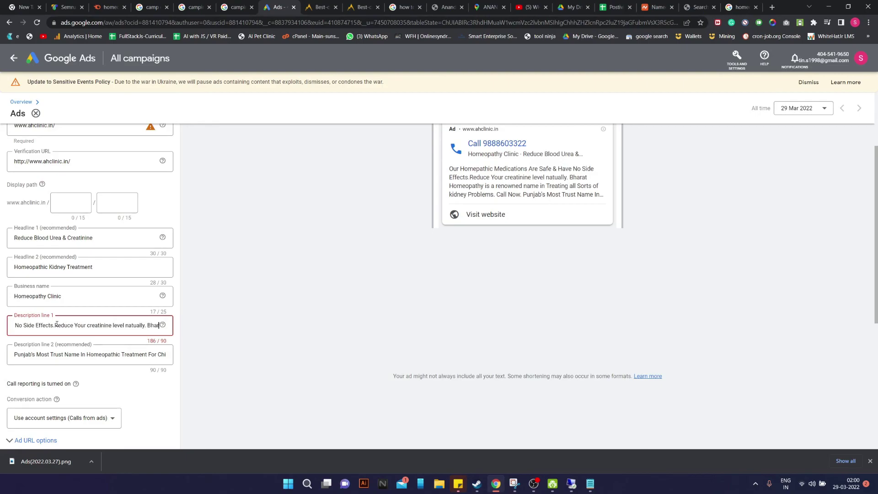
{"action": "key", "text": "ctrl+shift+Right"}
{"action": "key", "text": "ctrl+shift+Right"}
{"action": "key", "text": "ctrl+shift+Right"}
{"action": "key", "text": "ctrl+shift+Right"}
{"action": "key", "text": "ctrl+shift+Right"}
{"action": "key", "text": "ctrl+shift+Right"}
{"action": "key", "text": "ctrl+shift+Right"}
{"action": "key", "text": "ctrl+shift+Right"}
{"action": "key", "text": "ctrl+shift+Right"}
{"action": "key", "text": "ctrl+shift+Right"}
{"action": "key", "text": "ctrl+shift+Right"}
{"action": "key", "text": "ctrl+shift+Right"}
{"action": "key", "text": "ctrl+shift+Right"}
{"action": "key", "text": "ctrl+shift+Right"}
{"action": "key", "text": "ctrl+shift+Right"}
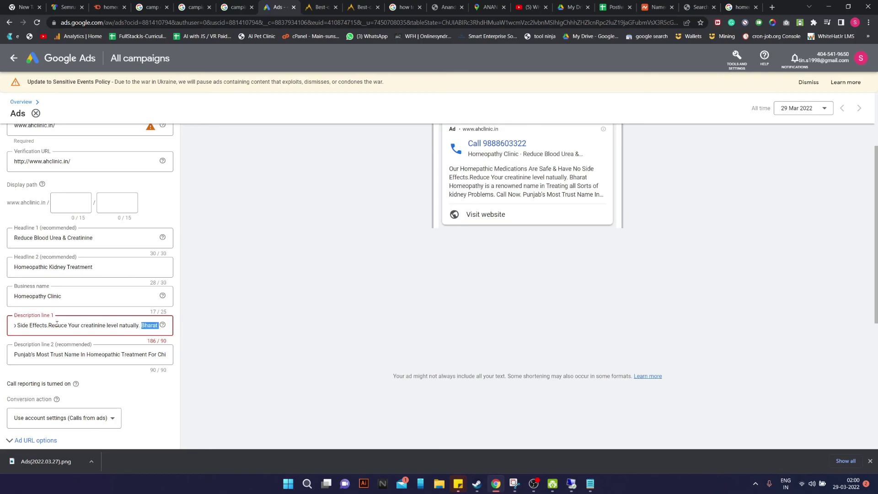
{"action": "key", "text": "BackSpace"}
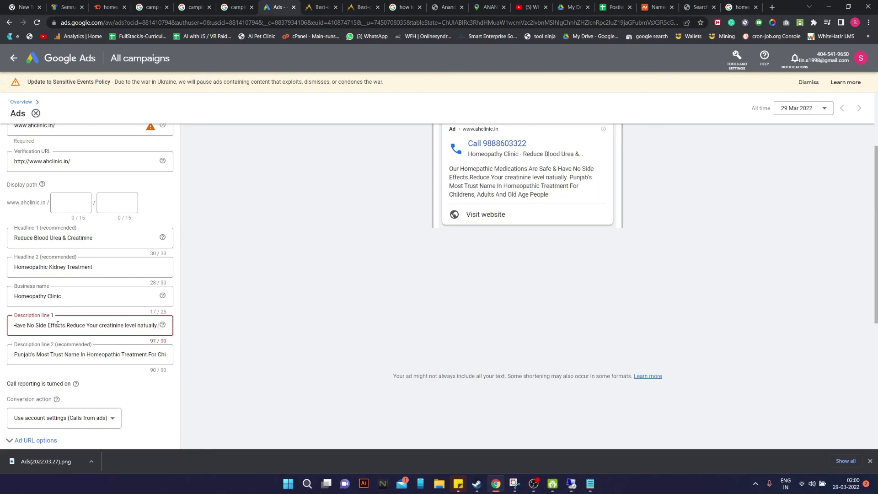
Remove 'Your' and 'Our', capitalise Creatinine and space after 'Effects.' to reach 89/90
{"action": "scroll", "coordinate": [94, 357], "scroll_direction": "up", "scroll_amount": 1}
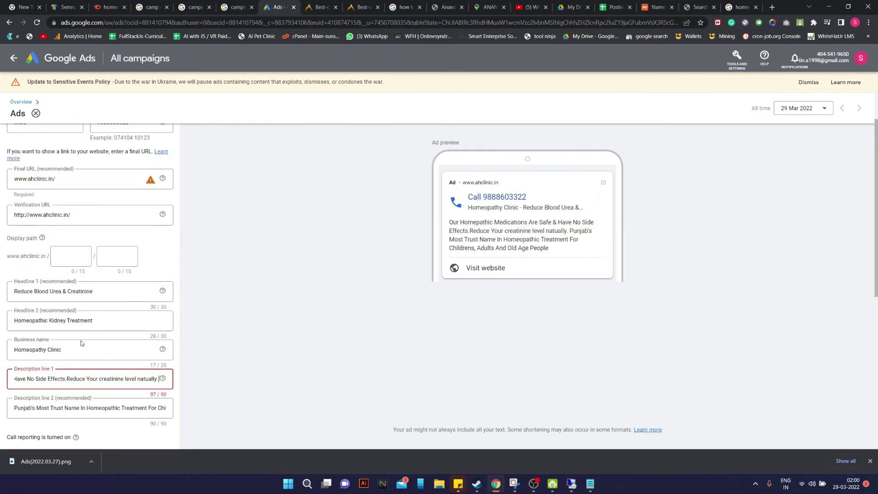
{"action": "left_click", "coordinate": [66, 379]}
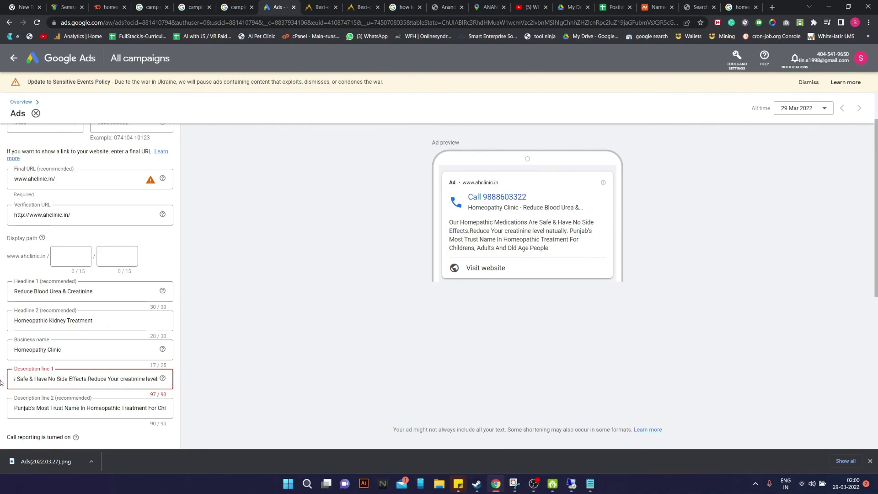
{"action": "left_click_drag", "start_coordinate": [35, 380], "coordinate": [1, 380]}
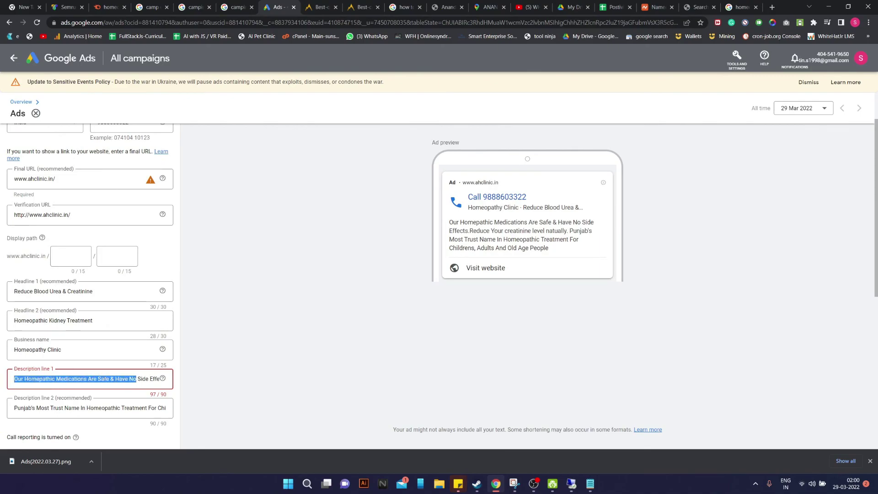
{"action": "left_click", "coordinate": [109, 379]}
{"action": "left_click_drag", "start_coordinate": [116, 380], "coordinate": [90, 378]}
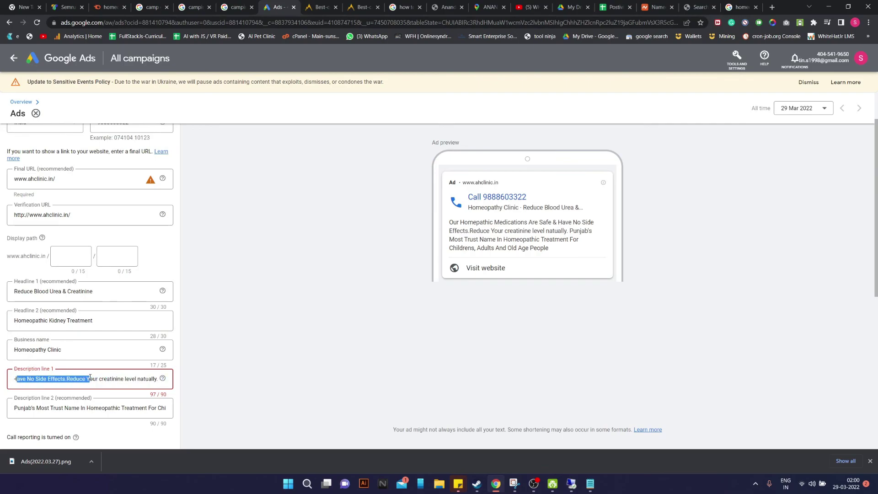
{"action": "left_click", "coordinate": [106, 380]}
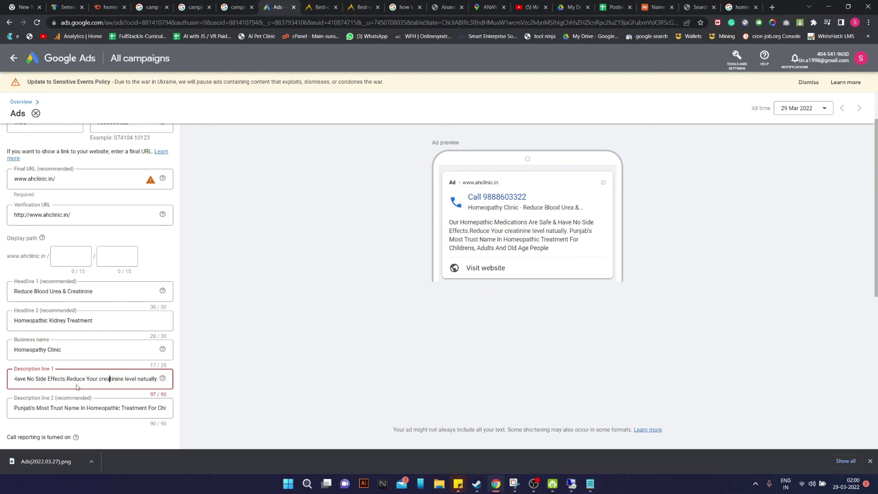
{"action": "left_click_drag", "start_coordinate": [97, 380], "coordinate": [85, 381]}
{"action": "key", "text": "BackSpace"}
{"action": "key", "text": "BackSpace"}
{"action": "key", "text": "BackSpace"}
{"action": "key", "text": "BackSpace"}
{"action": "key", "text": "BackSpace"}
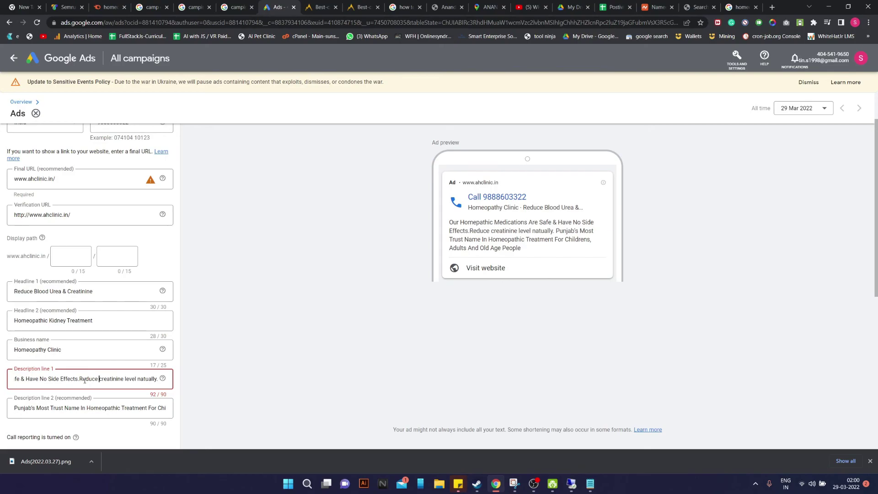
{"action": "key", "text": "Delete"}
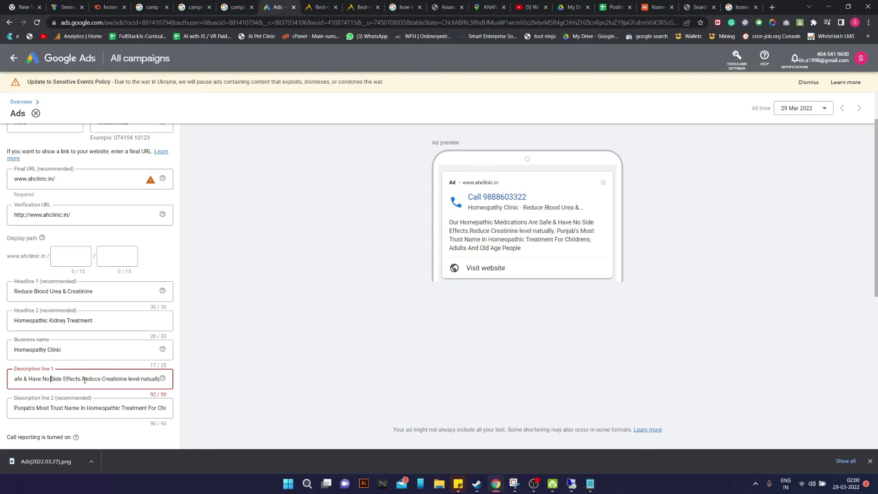
{"action": "key", "text": "Left"}
{"action": "key", "text": "Left"}
{"action": "key", "text": "Left"}
{"action": "key", "text": "Left"}
{"action": "key", "text": "Left"}
{"action": "key", "text": "Left"}
{"action": "key", "text": "Left"}
{"action": "key", "text": "Left"}
{"action": "key", "text": "Left"}
{"action": "key", "text": "Left"}
{"action": "key", "text": "Left"}
{"action": "key", "text": "Left"}
{"action": "key", "text": "Left"}
{"action": "key", "text": "Left"}
{"action": "key", "text": "Left"}
{"action": "key", "text": "Left"}
{"action": "key", "text": "Left"}
{"action": "key", "text": "Left"}
{"action": "key", "text": "Left"}
{"action": "key", "text": "Left"}
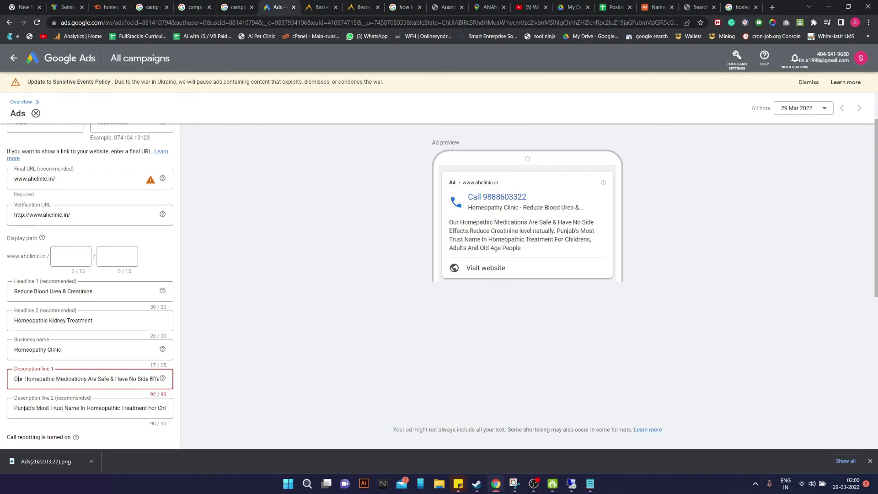
{"action": "key", "text": "BackSpace"}
{"action": "key", "text": "BackSpace"}
{"action": "key", "text": "BackSpace"}
{"action": "key", "text": "BackSpace"}
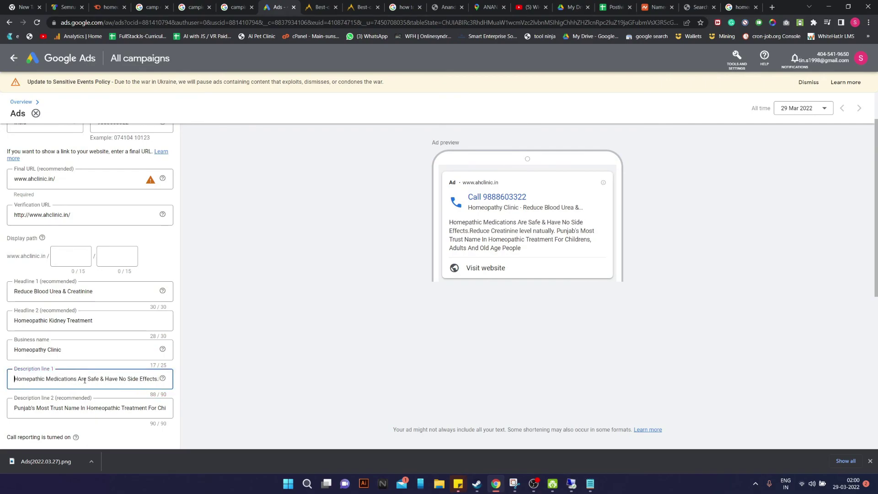
{"action": "key", "text": "Right"}
{"action": "key", "text": "Right"}
{"action": "key", "text": "Right"}
{"action": "key", "text": "Right"}
{"action": "key", "text": "Right"}
{"action": "key", "text": "Right"}
{"action": "key", "text": "Right"}
{"action": "key", "text": "Right"}
{"action": "key", "text": "Right"}
{"action": "key", "text": "Right"}
{"action": "key", "text": "Right"}
{"action": "key", "text": "Right"}
{"action": "key", "text": "Right"}
{"action": "key", "text": "Right"}
{"action": "key", "text": "Right"}
{"action": "key", "text": "Right"}
{"action": "key", "text": "Left"}
{"action": "key", "text": "Right"}
{"action": "key", "text": "Right"}
{"action": "key", "text": "Right"}
{"action": "key", "text": "Right"}
{"action": "key", "text": "Right"}
{"action": "key", "text": "Right"}
{"action": "key", "text": "Right"}
{"action": "key", "text": "Right"}
{"action": "key", "text": "Right"}
{"action": "key", "text": "Right"}
{"action": "key", "text": "Right"}
{"action": "key", "text": "Right"}
{"action": "key", "text": "Right"}
{"action": "key", "text": "Right"}
{"action": "key", "text": "Right"}
{"action": "key", "text": "Right"}
{"action": "key", "text": "Right"}
{"action": "key", "text": "Right"}
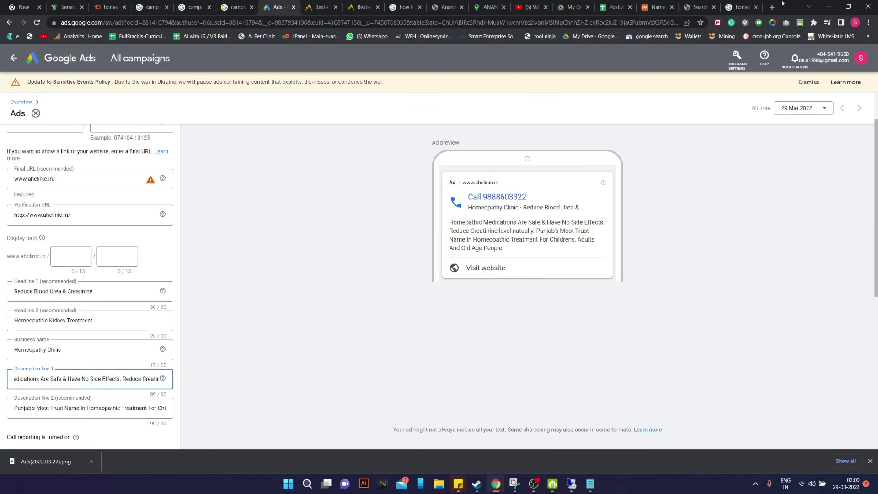
Compare against the competitor's ad text and return to the ad editor
{"action": "left_click", "coordinate": [751, 4]}
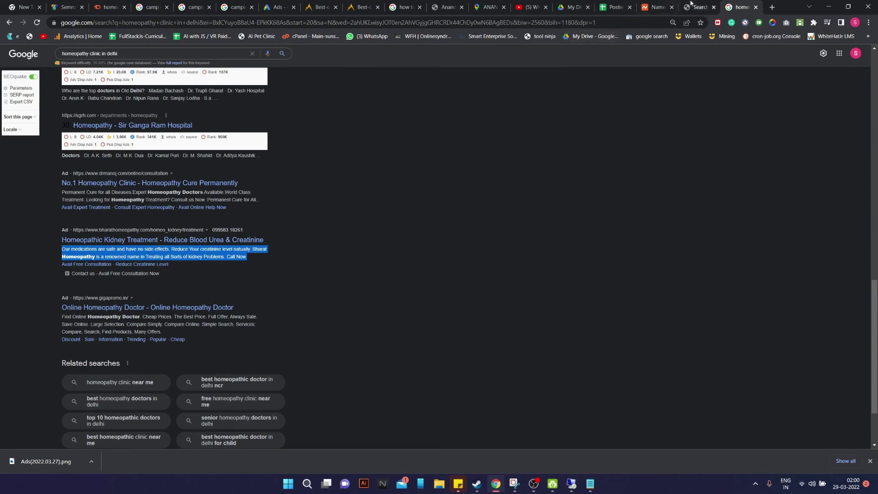
{"action": "left_click", "coordinate": [277, 7]}
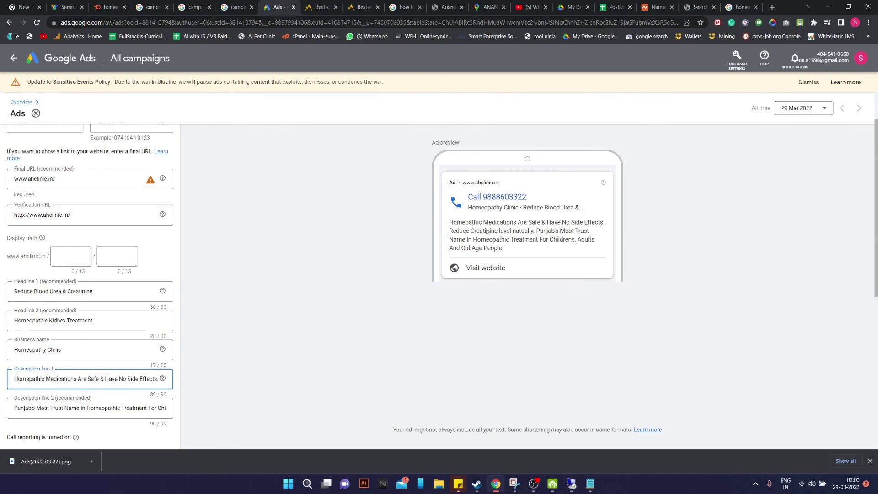
{"action": "scroll", "coordinate": [488, 232], "scroll_direction": "down", "scroll_amount": 7}
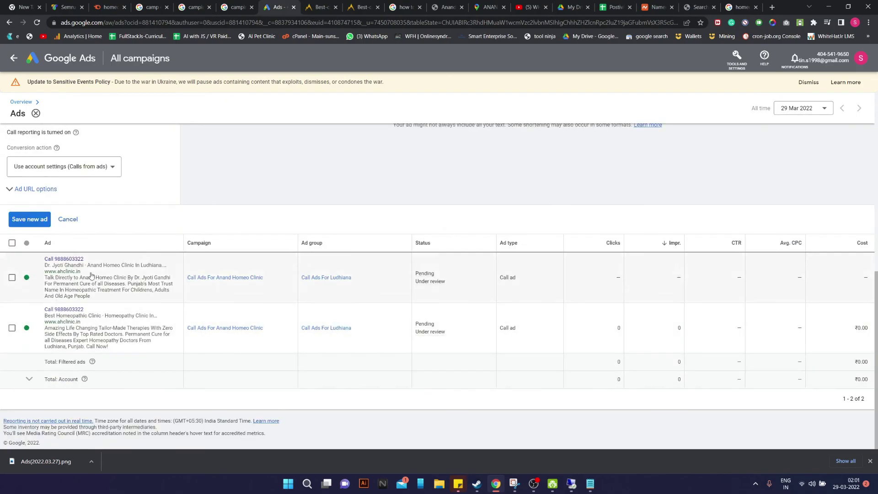
Save the Homeopathy Clinic call ad and return to the All campaigns overview
{"action": "left_click", "coordinate": [33, 221]}
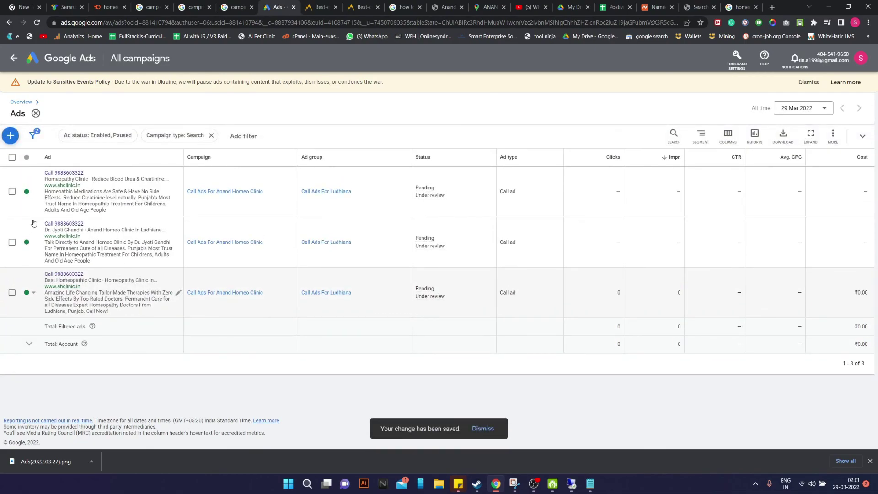
{"action": "left_click", "coordinate": [66, 57]}
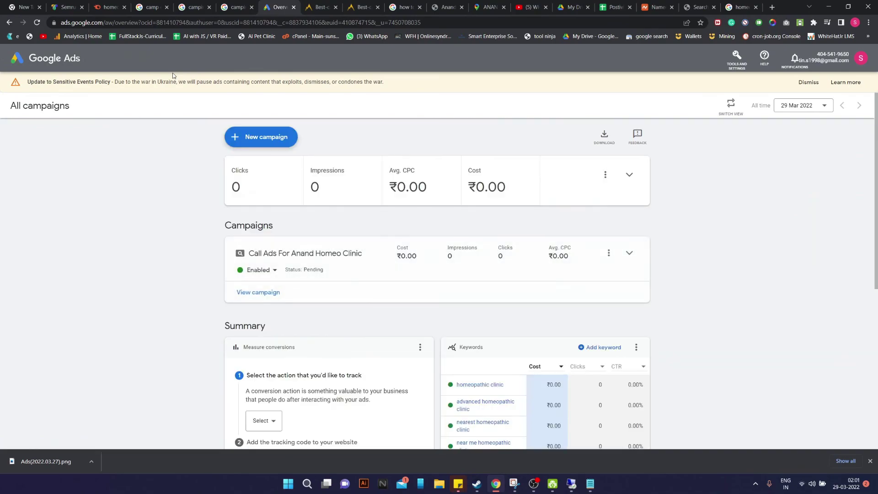
{"action": "scroll", "coordinate": [199, 183], "scroll_direction": "down", "scroll_amount": 2}
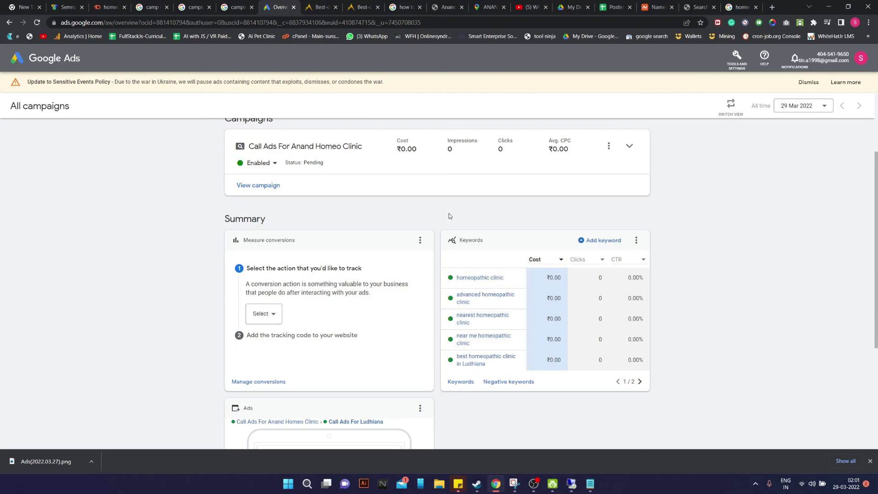
{"action": "scroll", "coordinate": [451, 266], "scroll_direction": "down", "scroll_amount": 3}
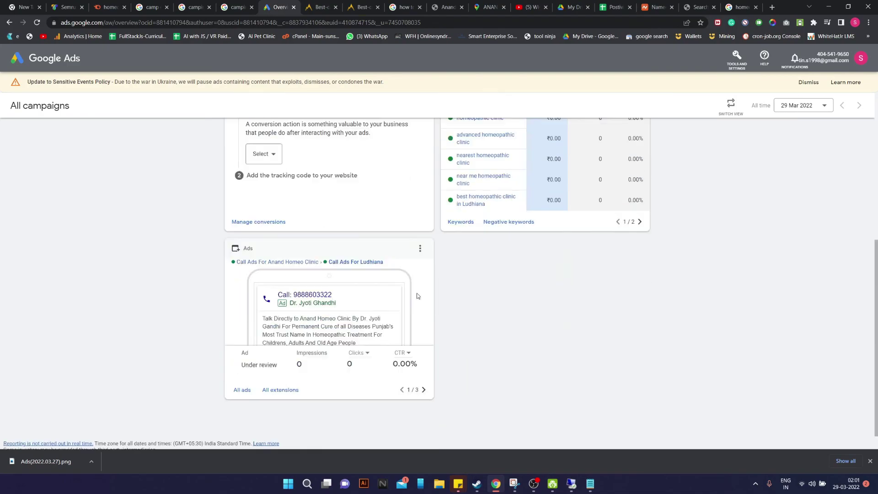
{"action": "scroll", "coordinate": [402, 261], "scroll_direction": "up", "scroll_amount": 1}
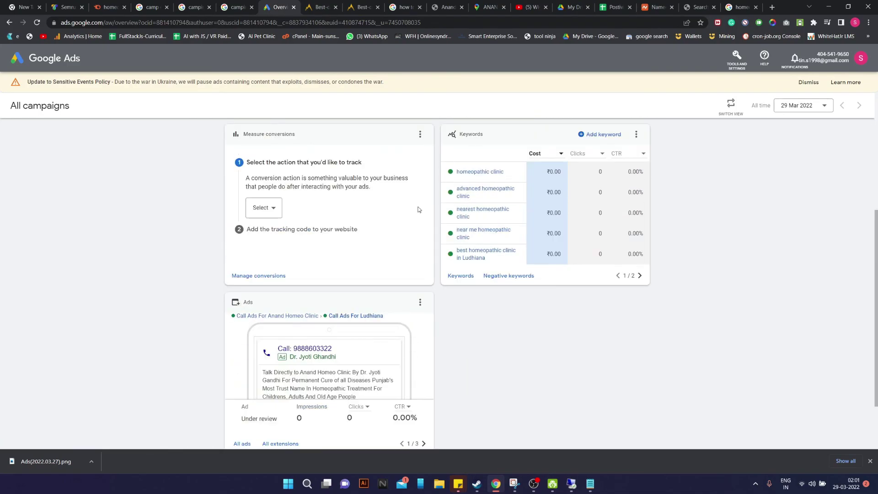
{"action": "scroll", "coordinate": [575, 231], "scroll_direction": "down", "scroll_amount": 1}
{"action": "scroll", "coordinate": [649, 293], "scroll_direction": "up", "scroll_amount": 2}
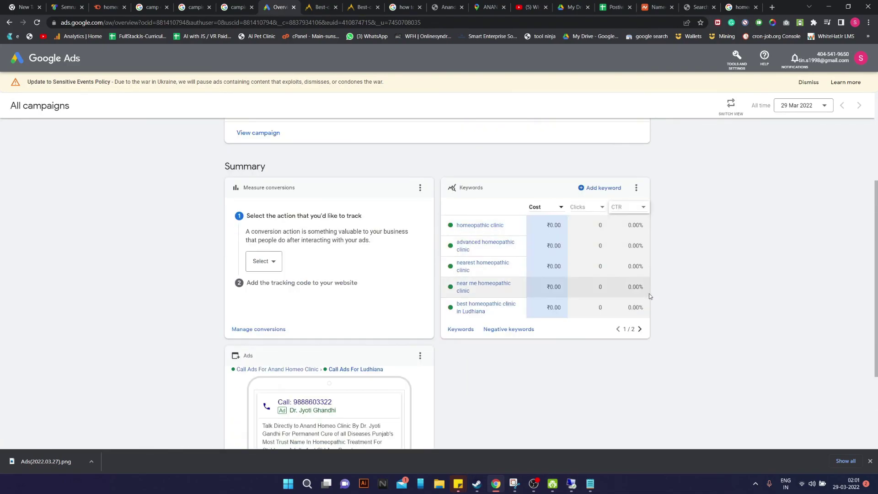
Page through the keyword list and ad previews to the third ad, Homeopathy Clinic, under review
{"action": "left_click", "coordinate": [640, 330]}
{"action": "scroll", "coordinate": [411, 302], "scroll_direction": "down", "scroll_amount": 2}
{"action": "mouse_move", "coordinate": [293, 293]}
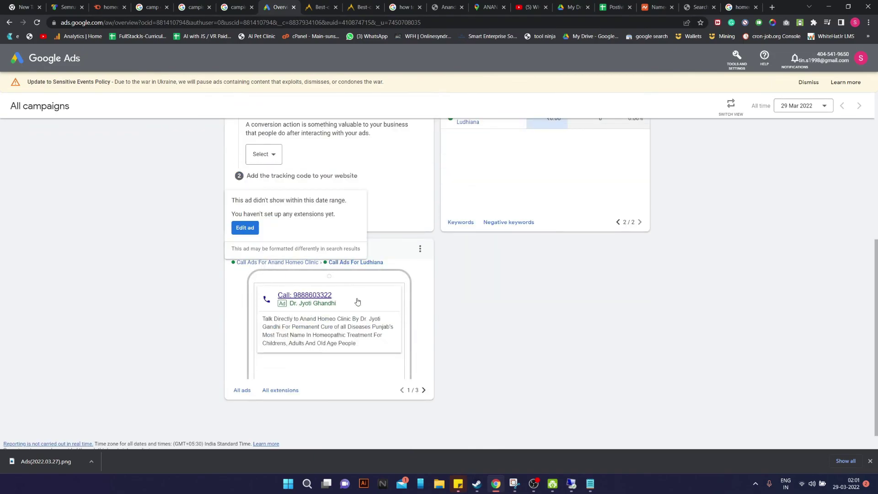
{"action": "left_click", "coordinate": [423, 390]}
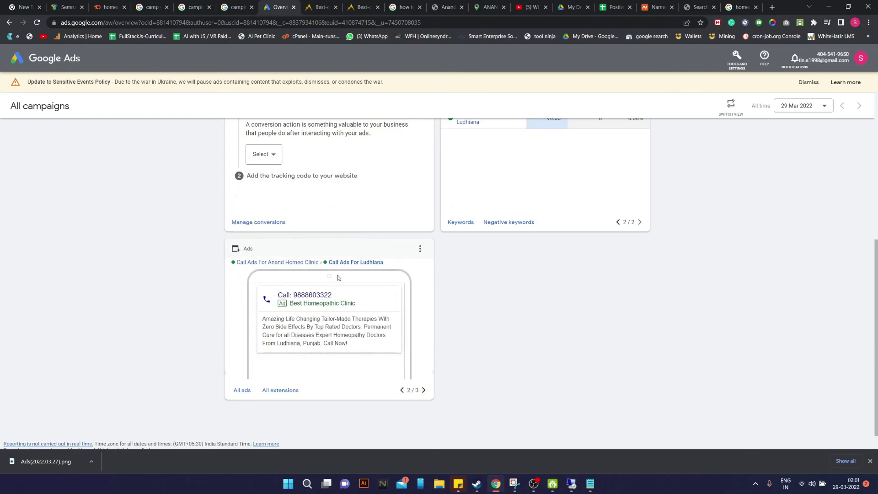
{"action": "left_click", "coordinate": [423, 390]}
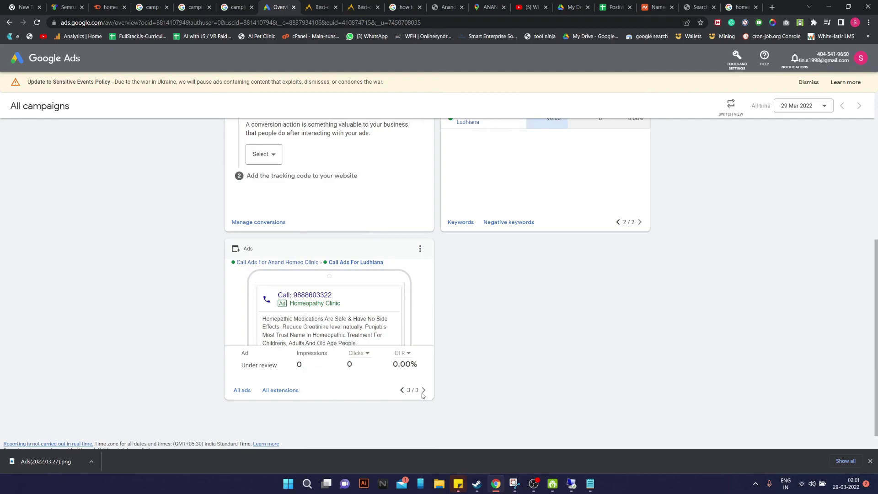
{"action": "scroll", "coordinate": [446, 333], "scroll_direction": "up", "scroll_amount": 6}
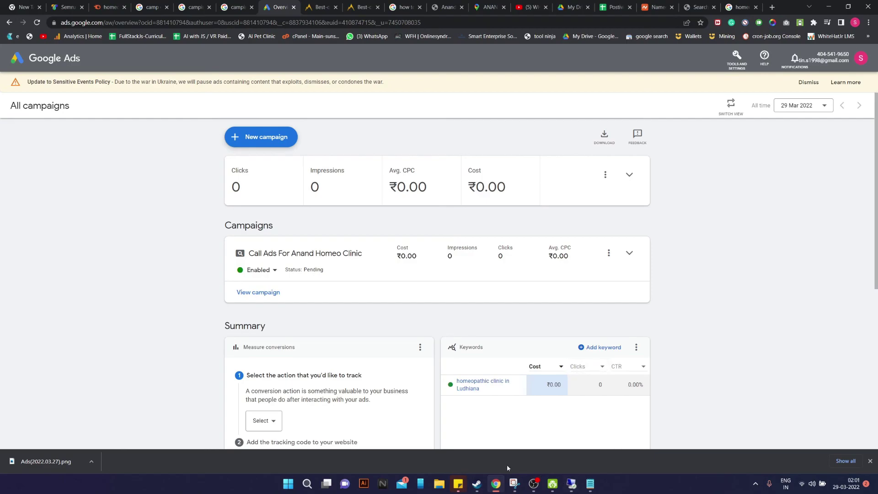
{"action": "left_click", "coordinate": [534, 483]}
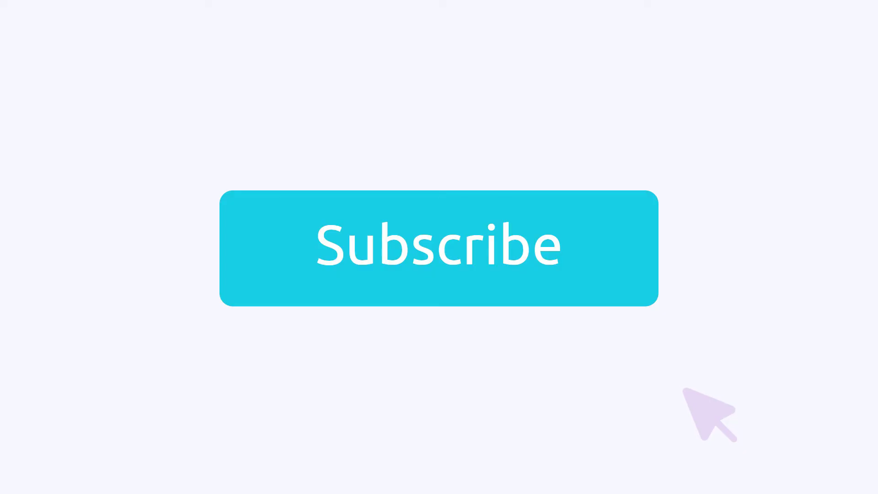